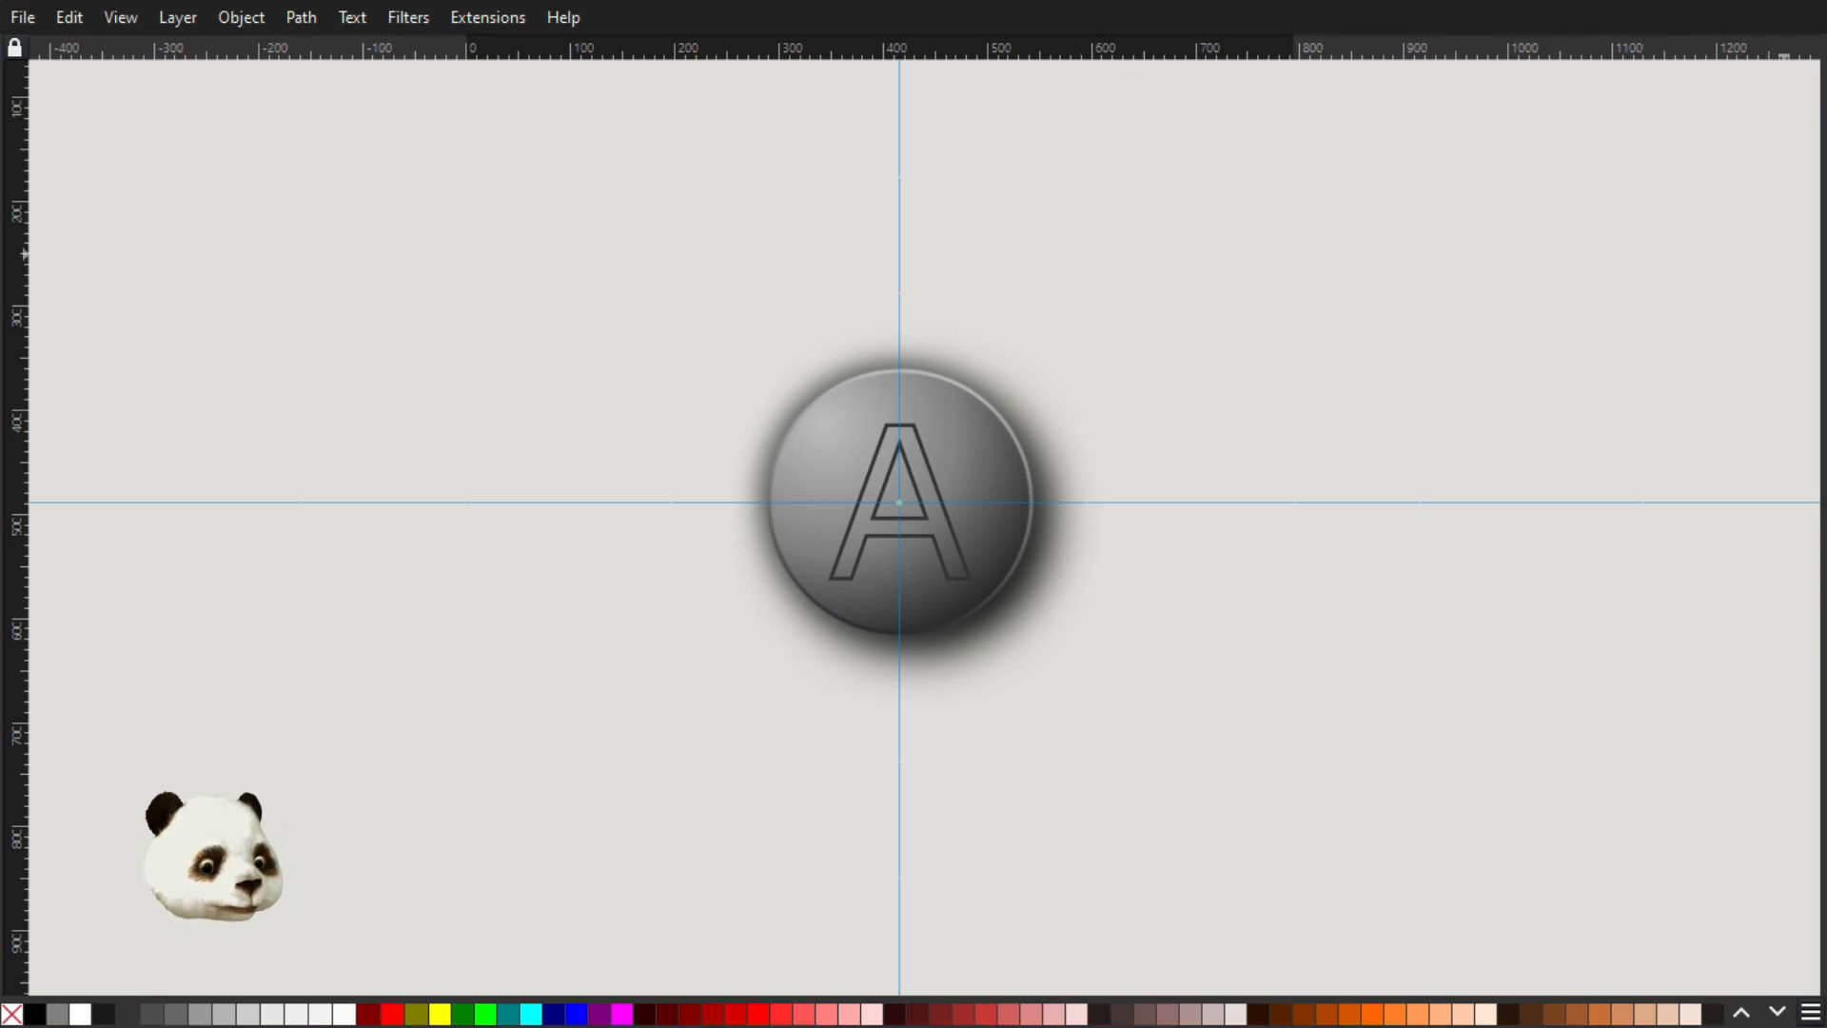
Bring the Layers and Objects dialog over the canvas and make rect1 visible to view the button against it
drag(1826, 38, 1369, 96)
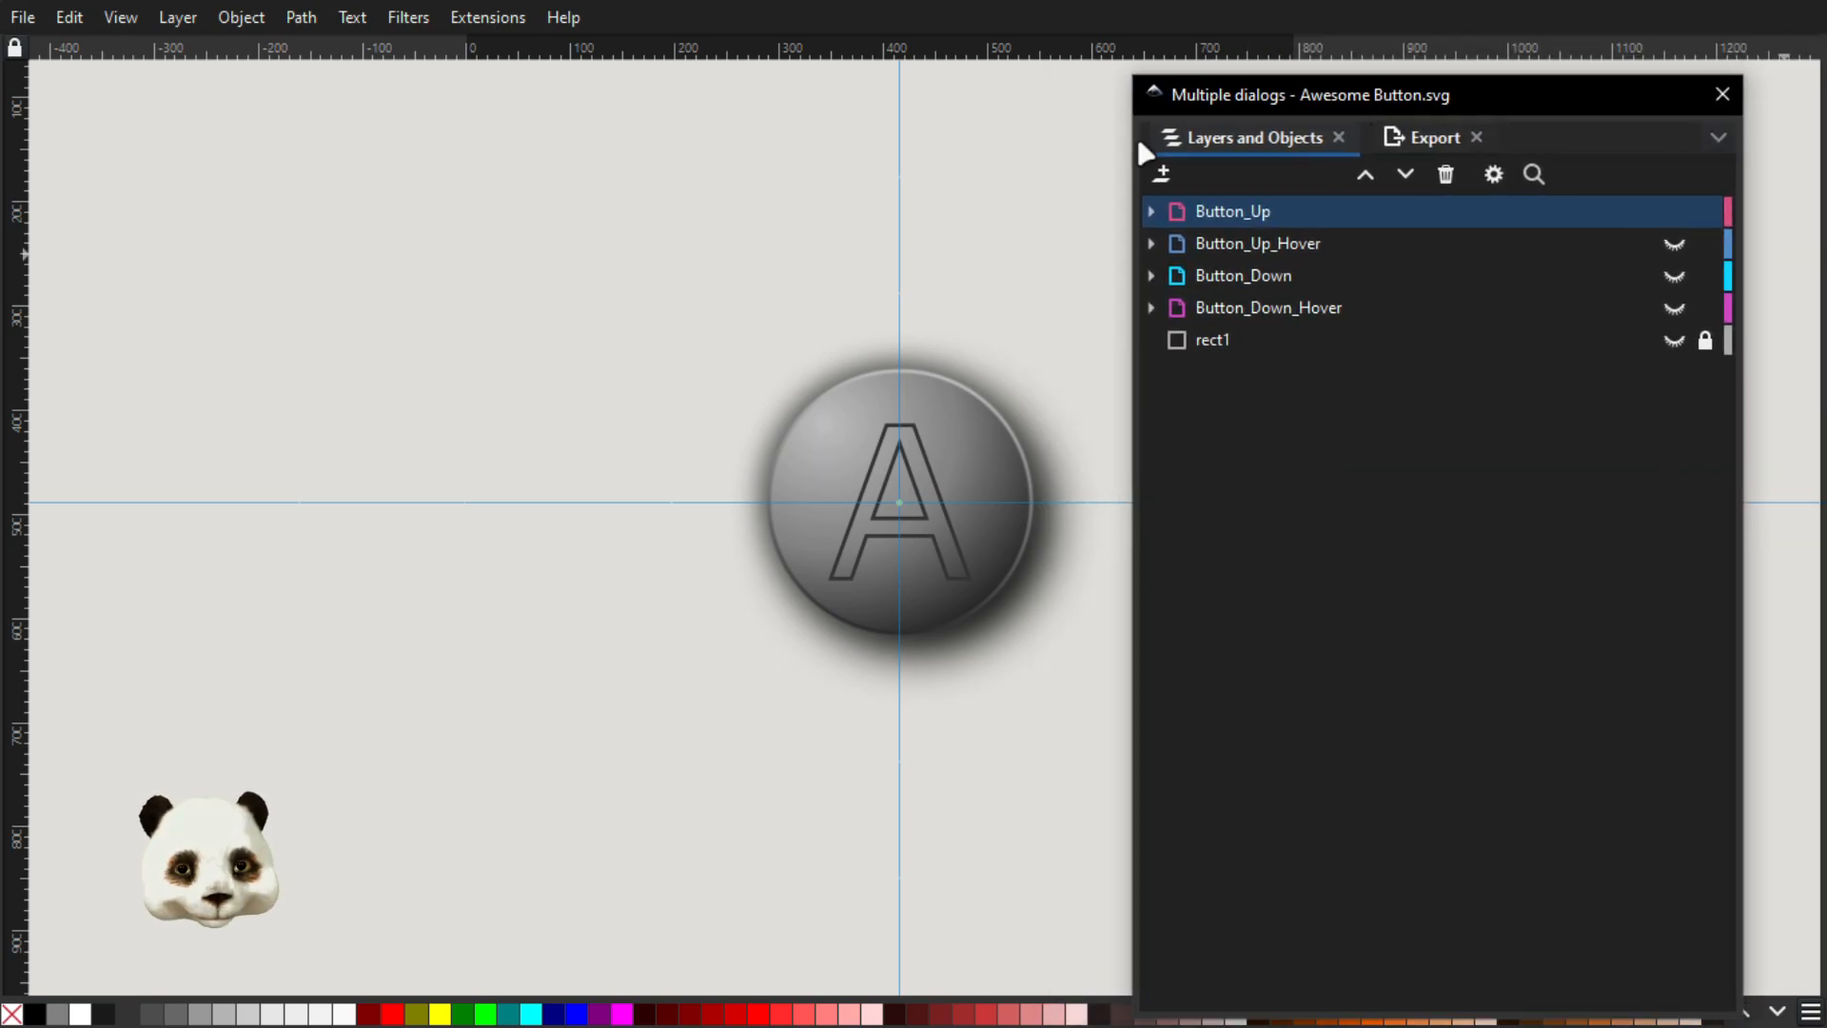
click(1674, 340)
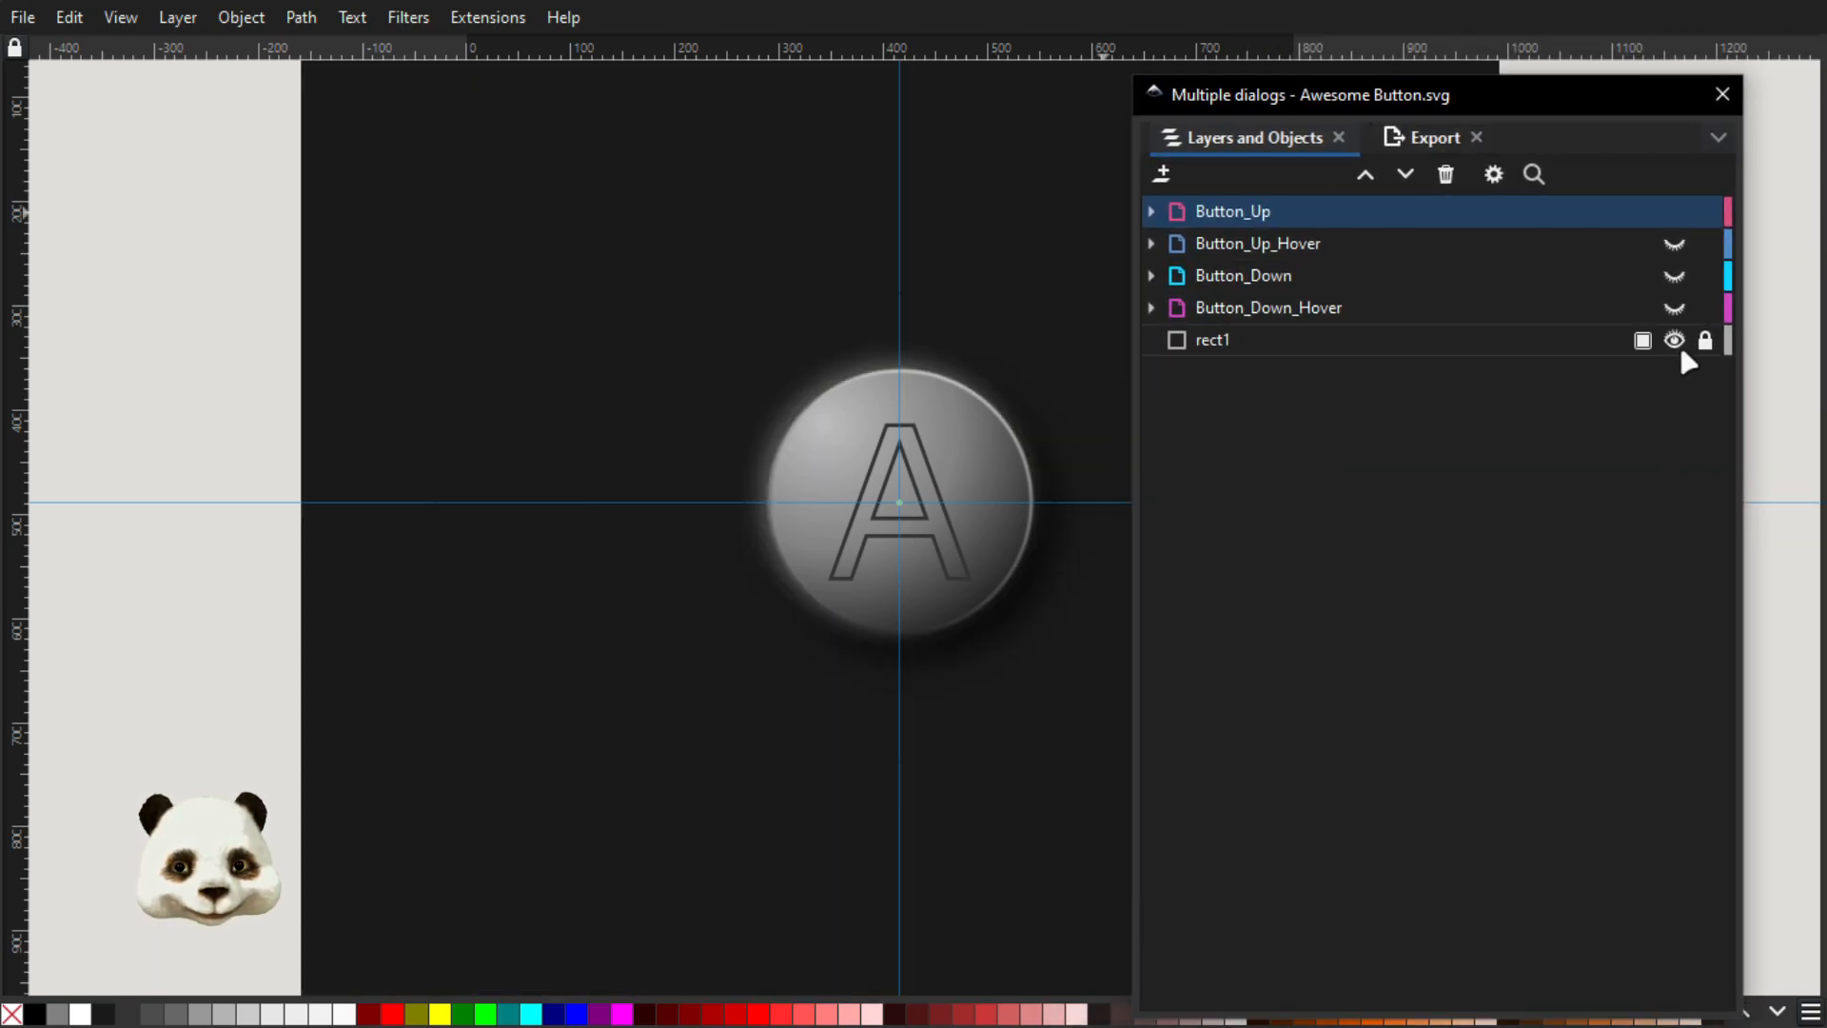
scroll(1046, 409, down, 5)
drag(1049, 356, 831, 406)
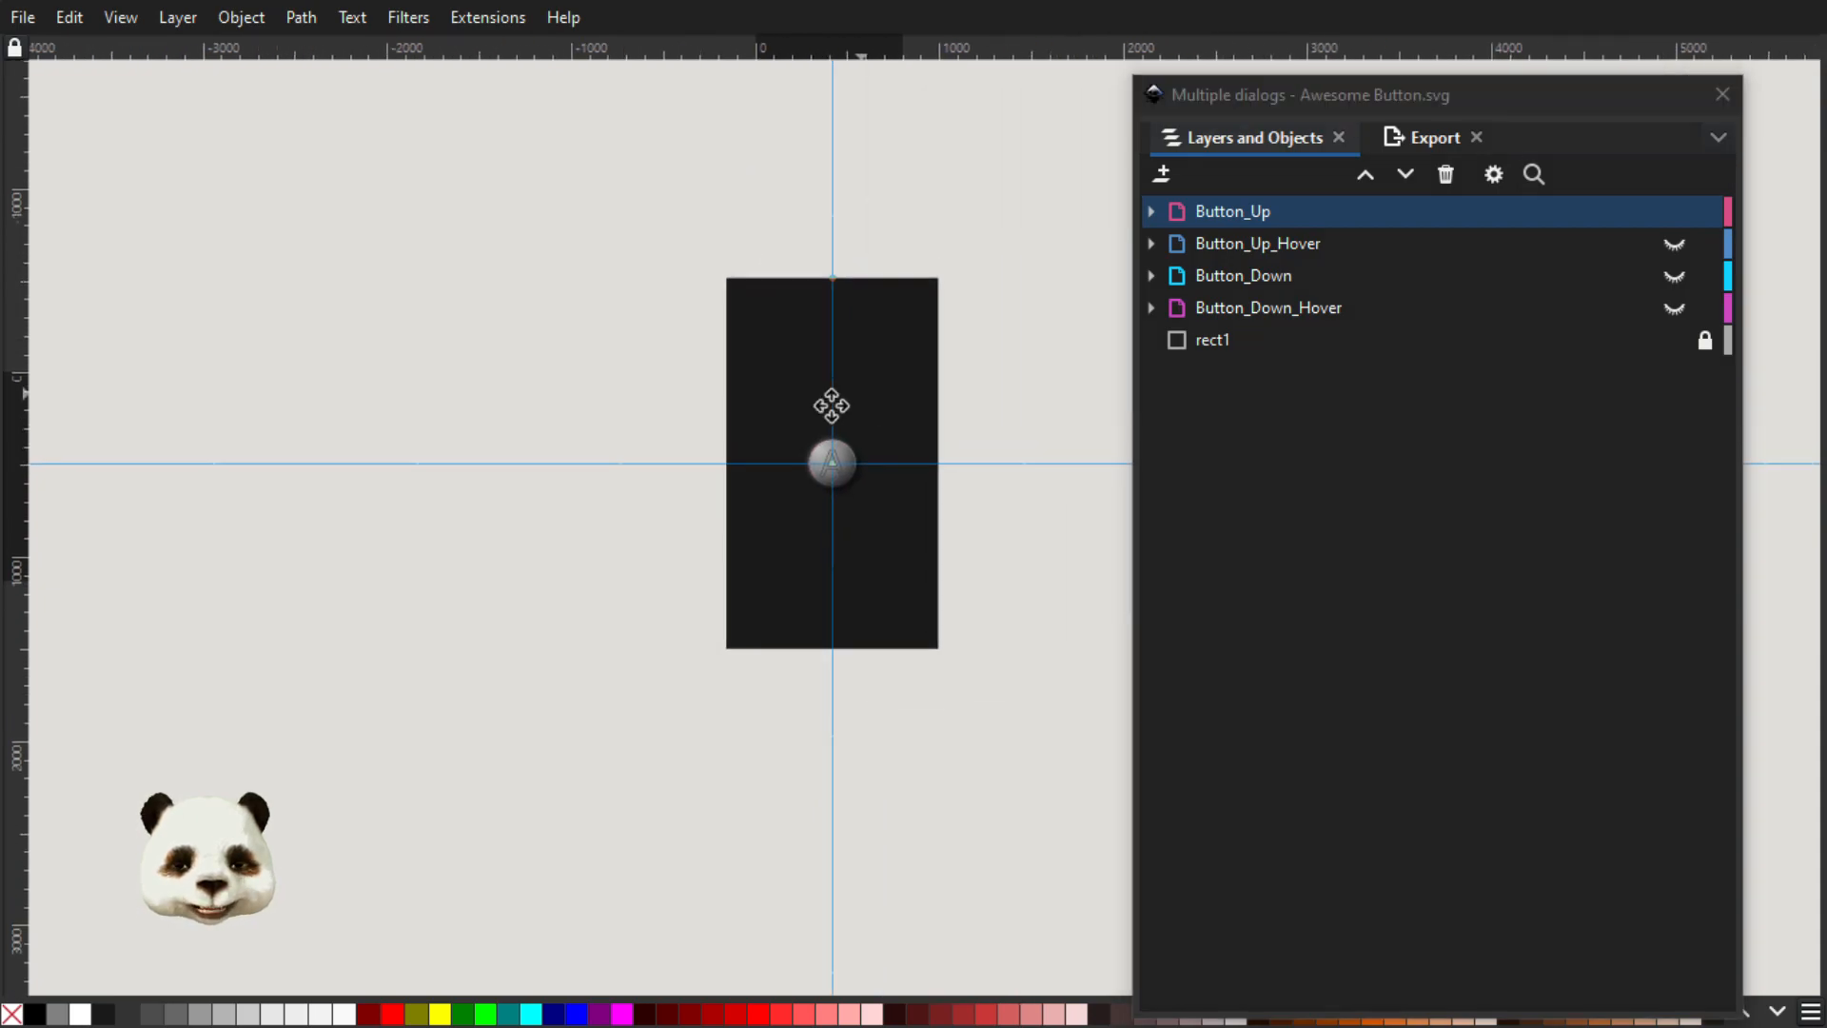
scroll(859, 449, up, 3)
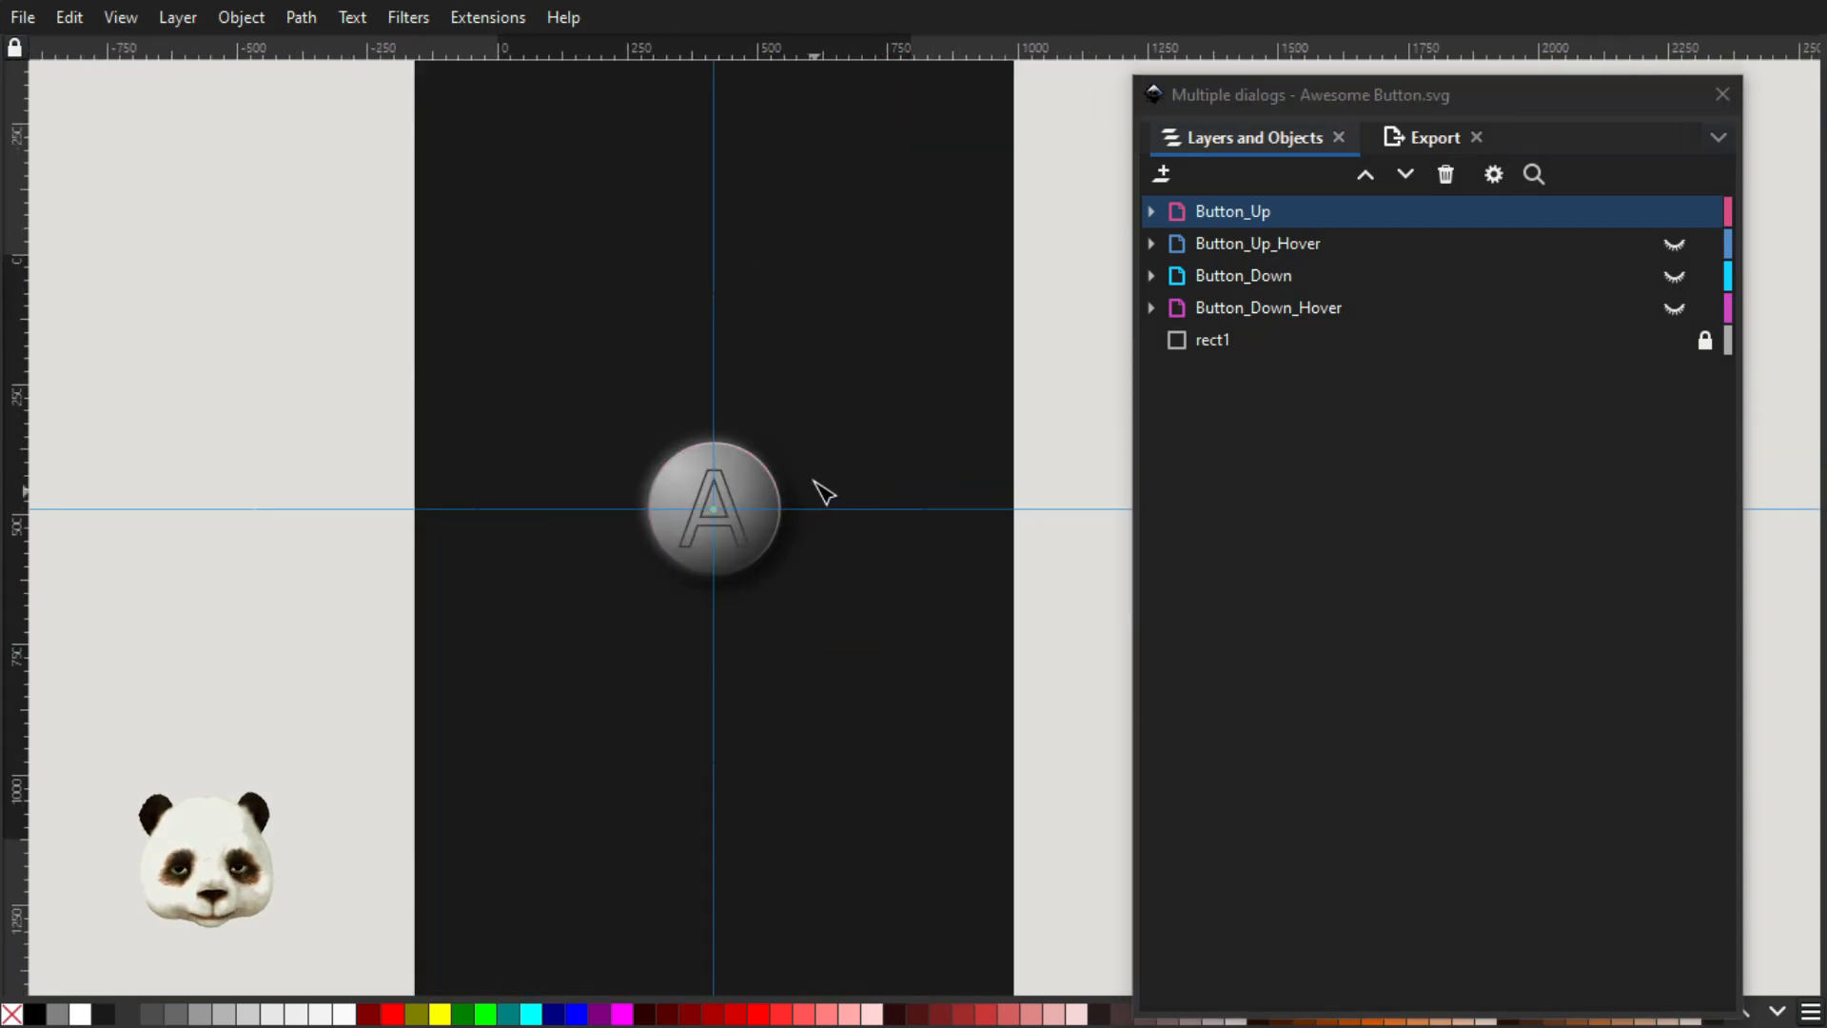
scroll(824, 394, down, 1)
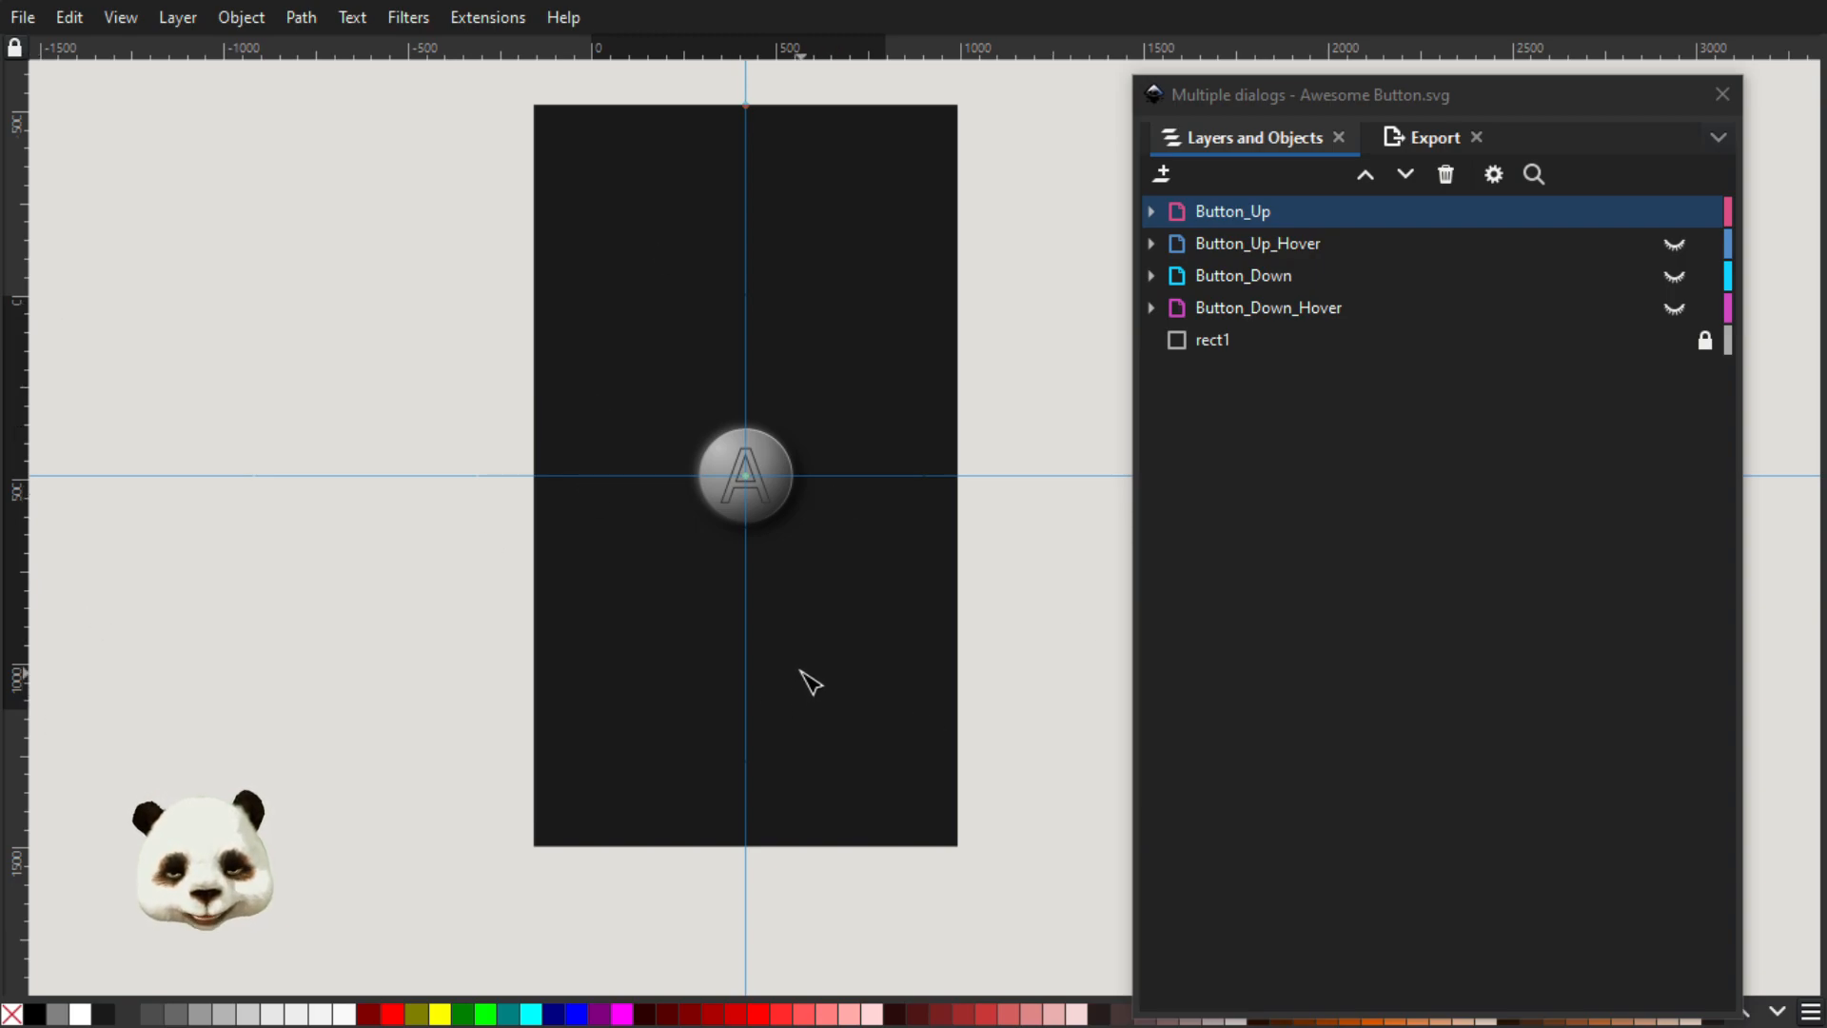
Hide rect1 for a close look at the button, and show rect1 and all four button-state layers together
click(1675, 340)
scroll(664, 542, up, 5)
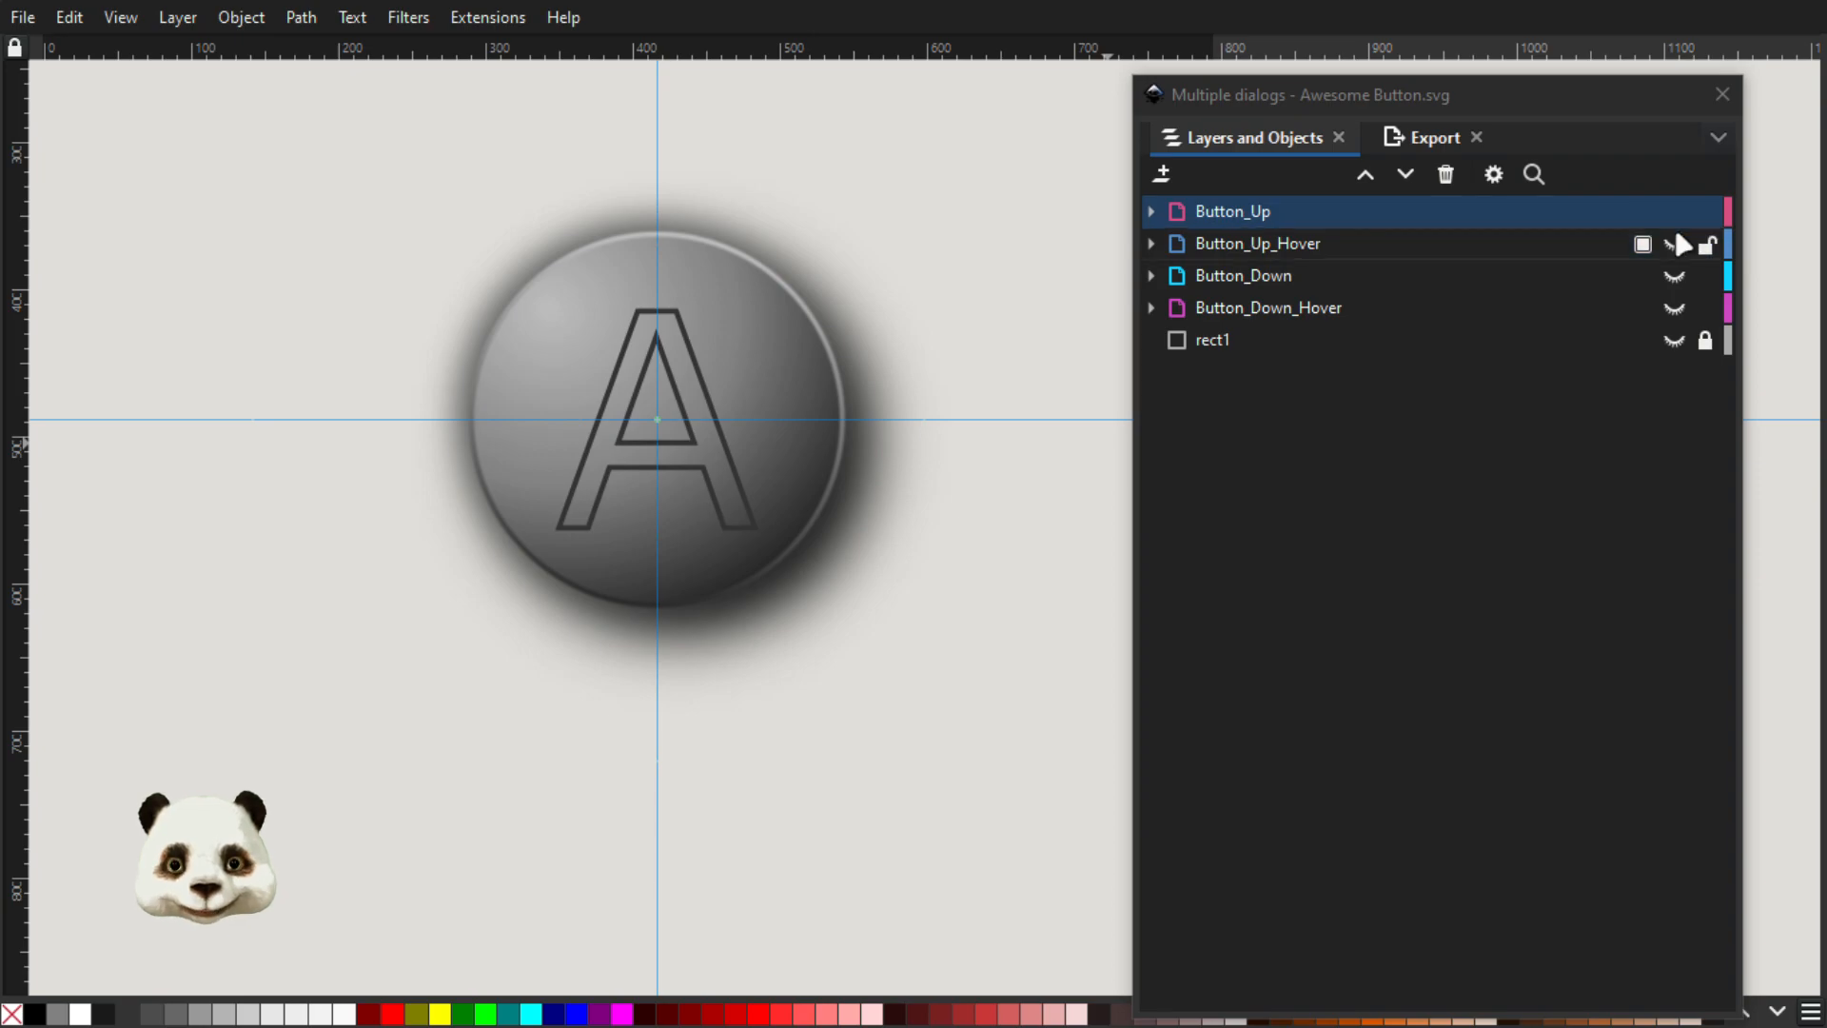
click(1674, 340)
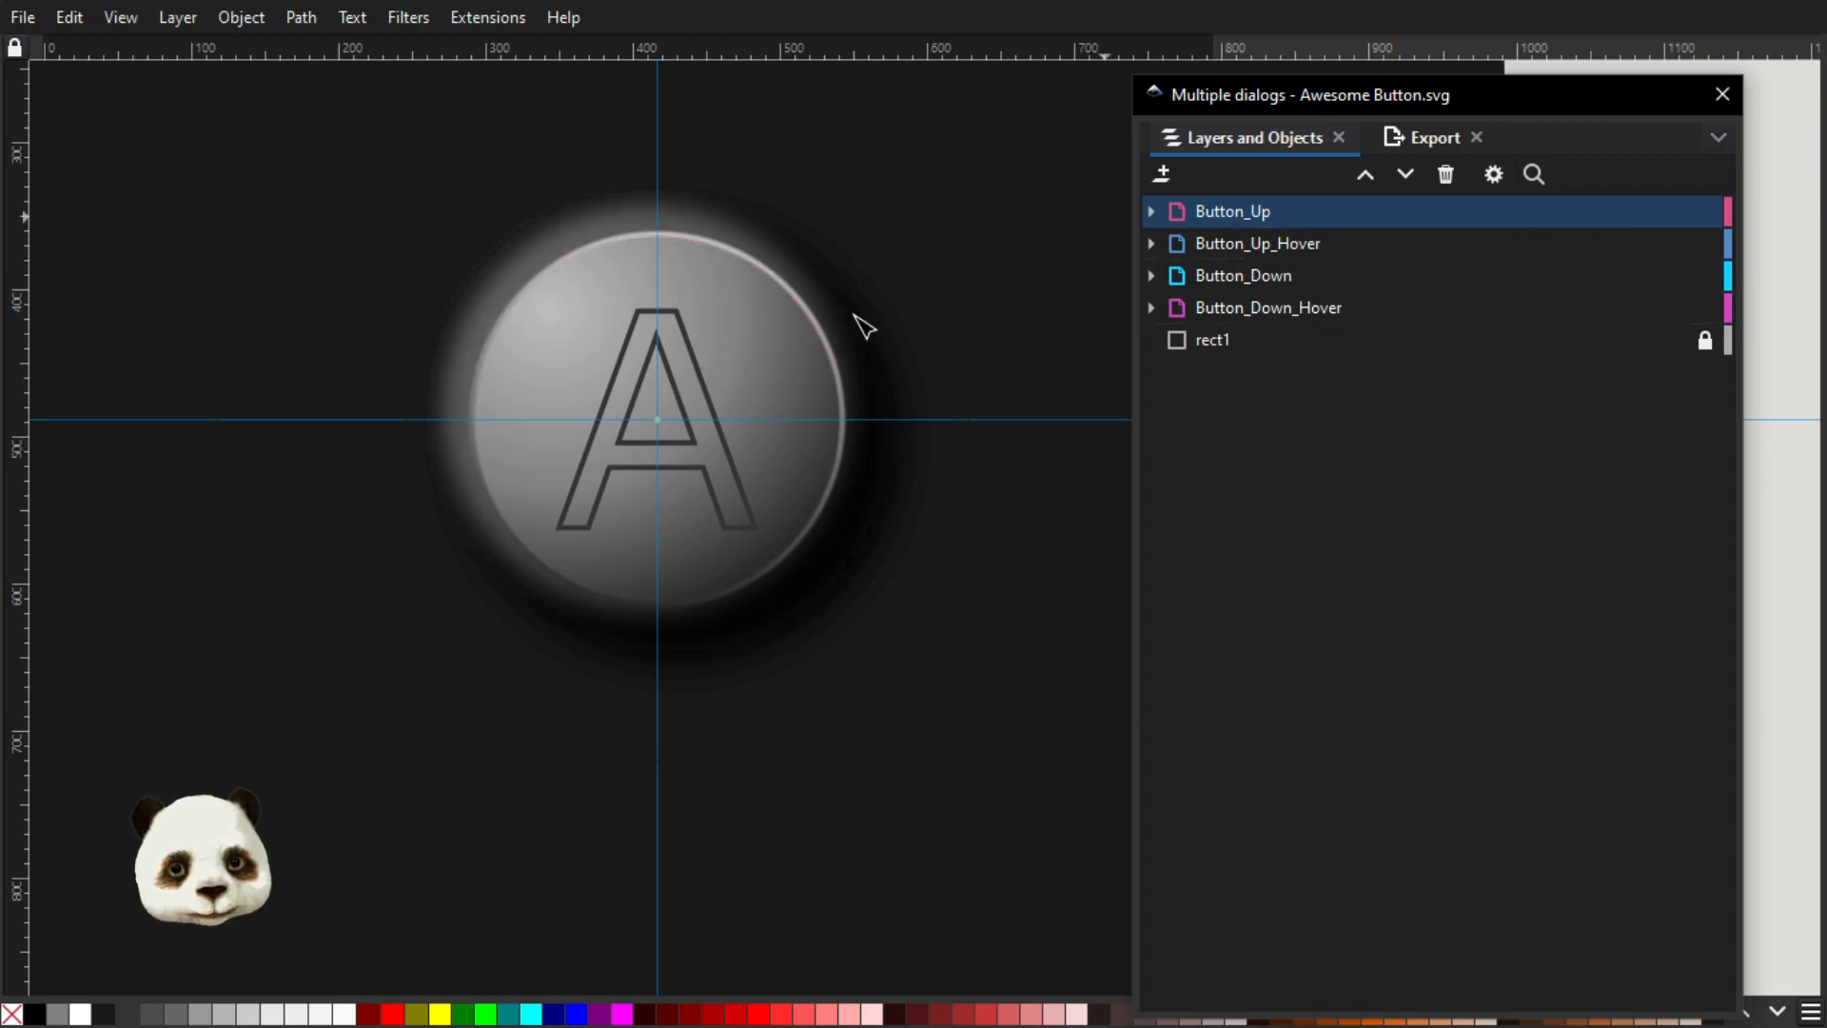
scroll(856, 327, down, 2)
drag(963, 380, 835, 455)
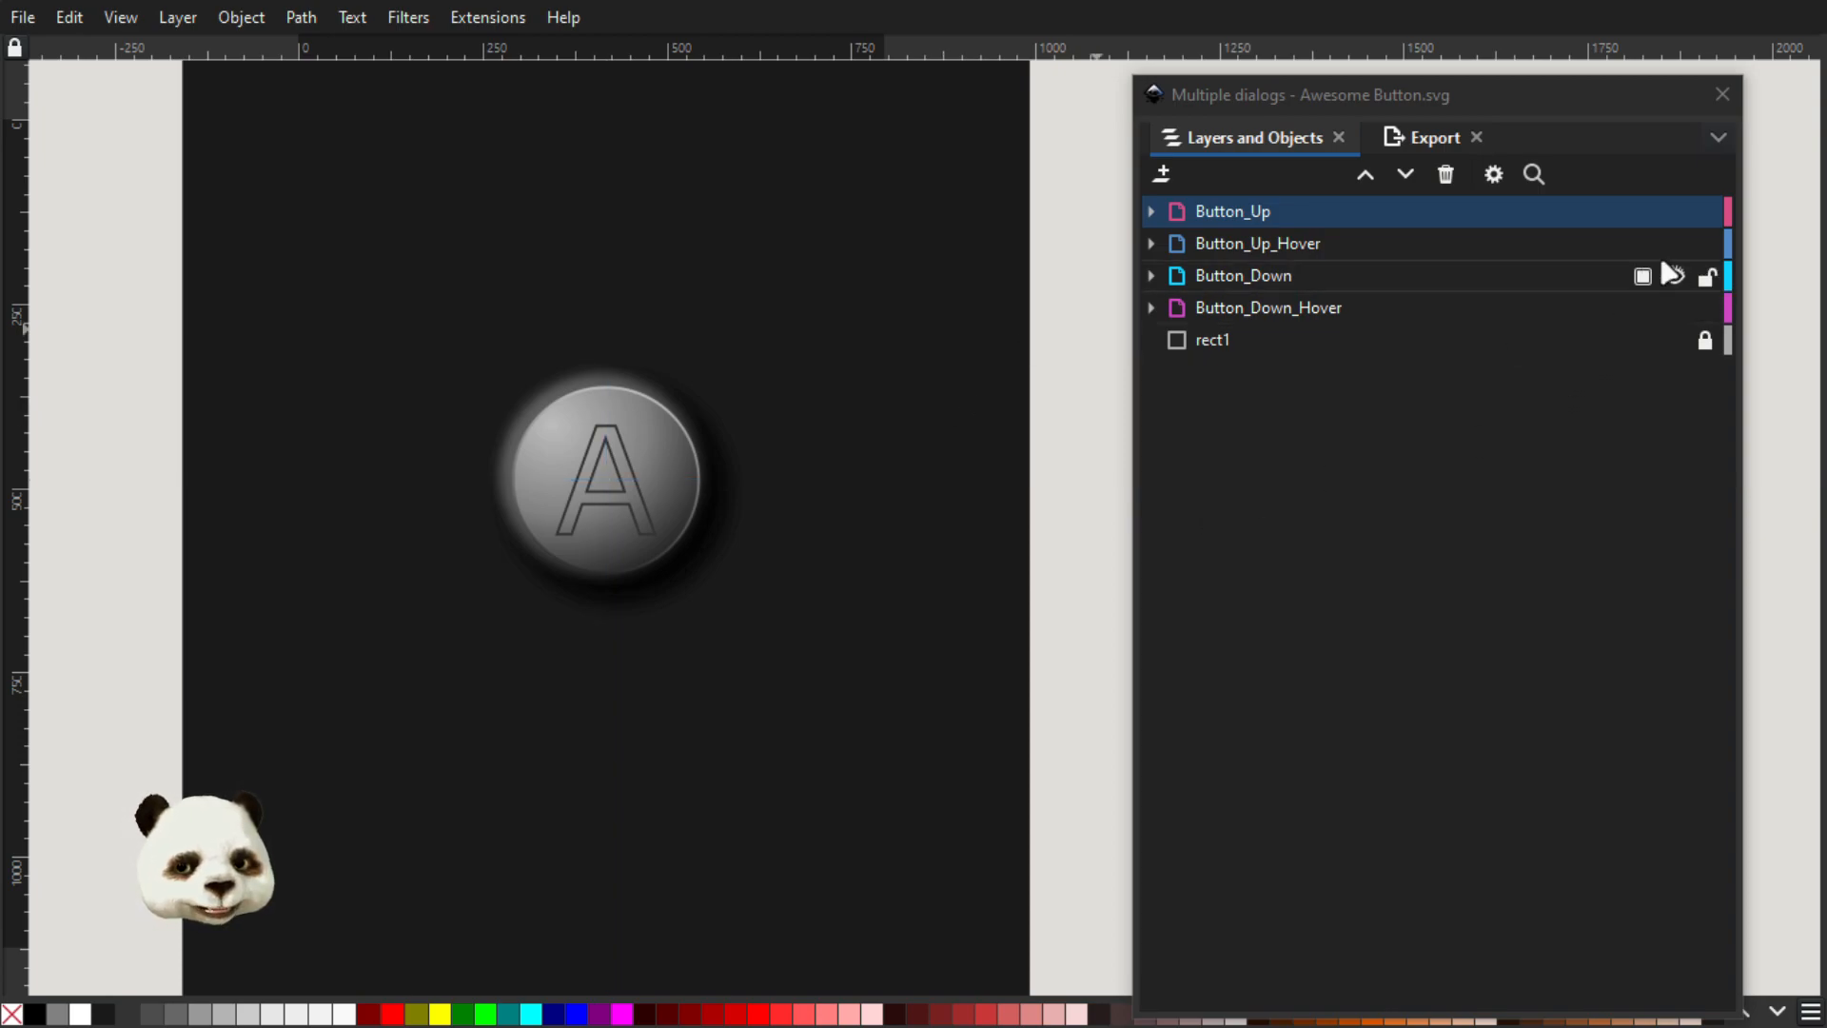
Hide the four button-state layers one by one to inspect each state, hide rect1, and show only Button_Up again
click(1674, 212)
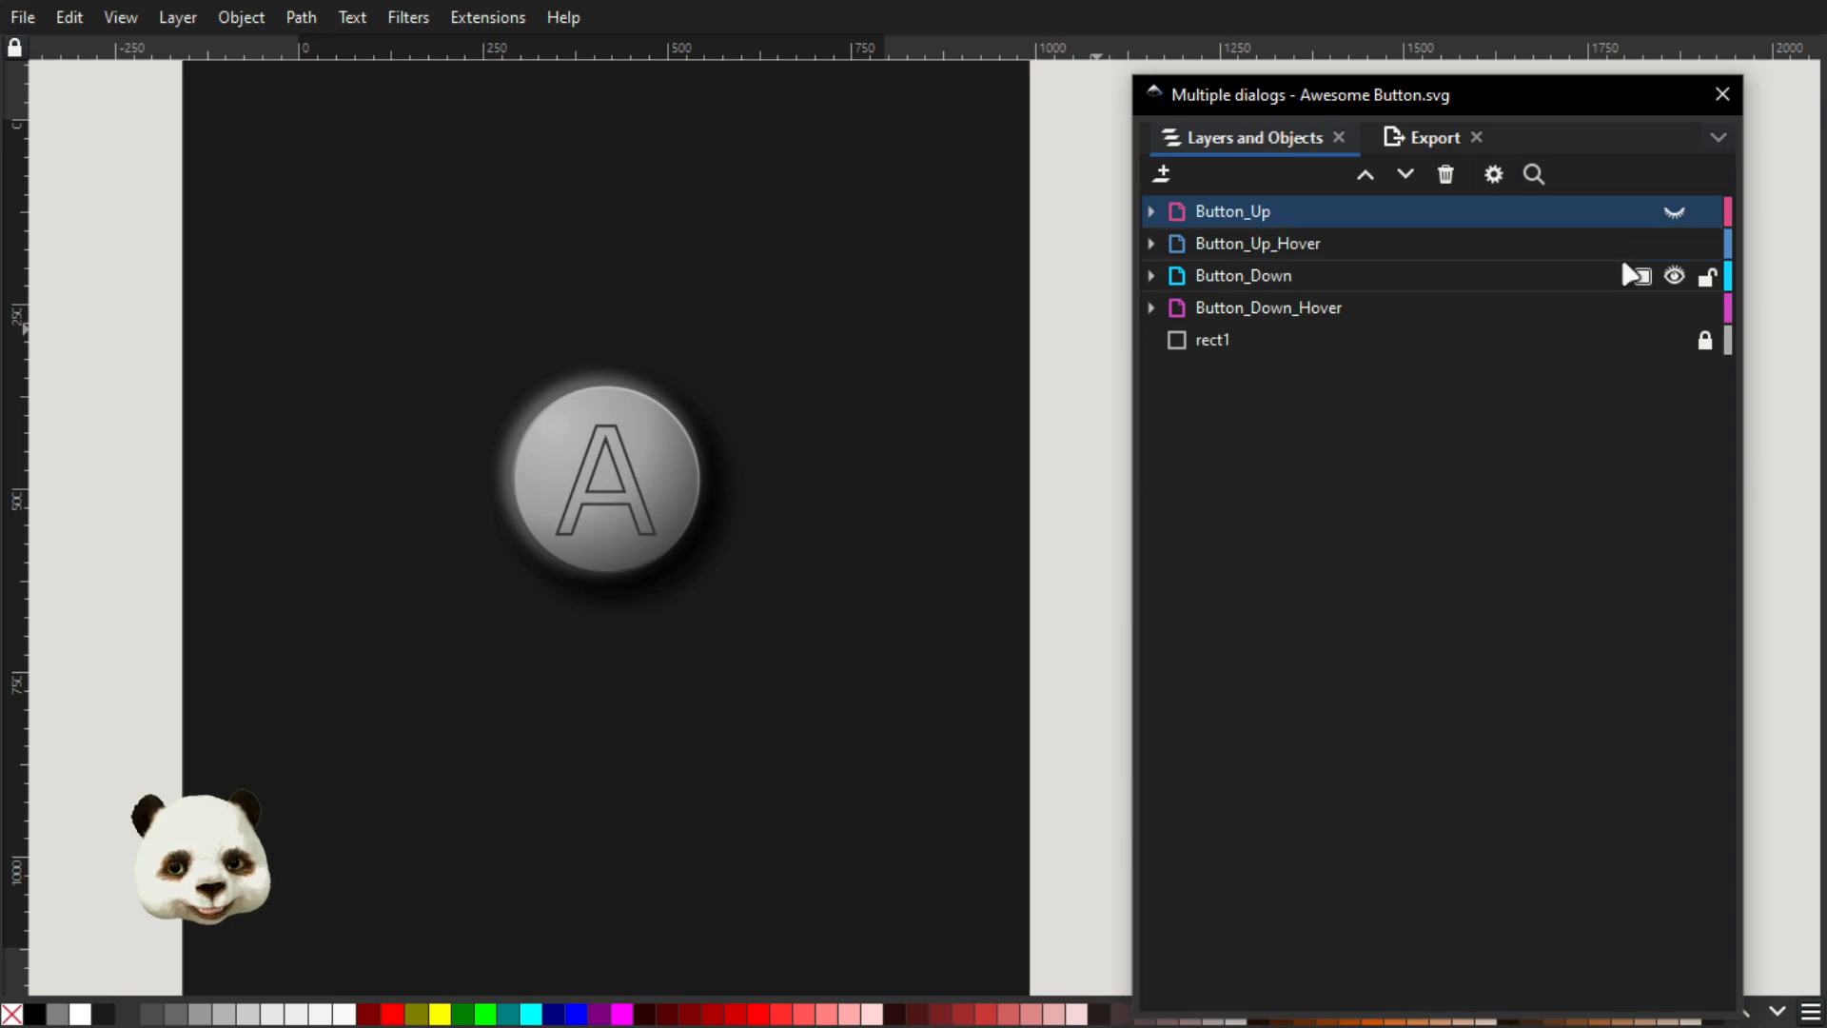
click(1674, 243)
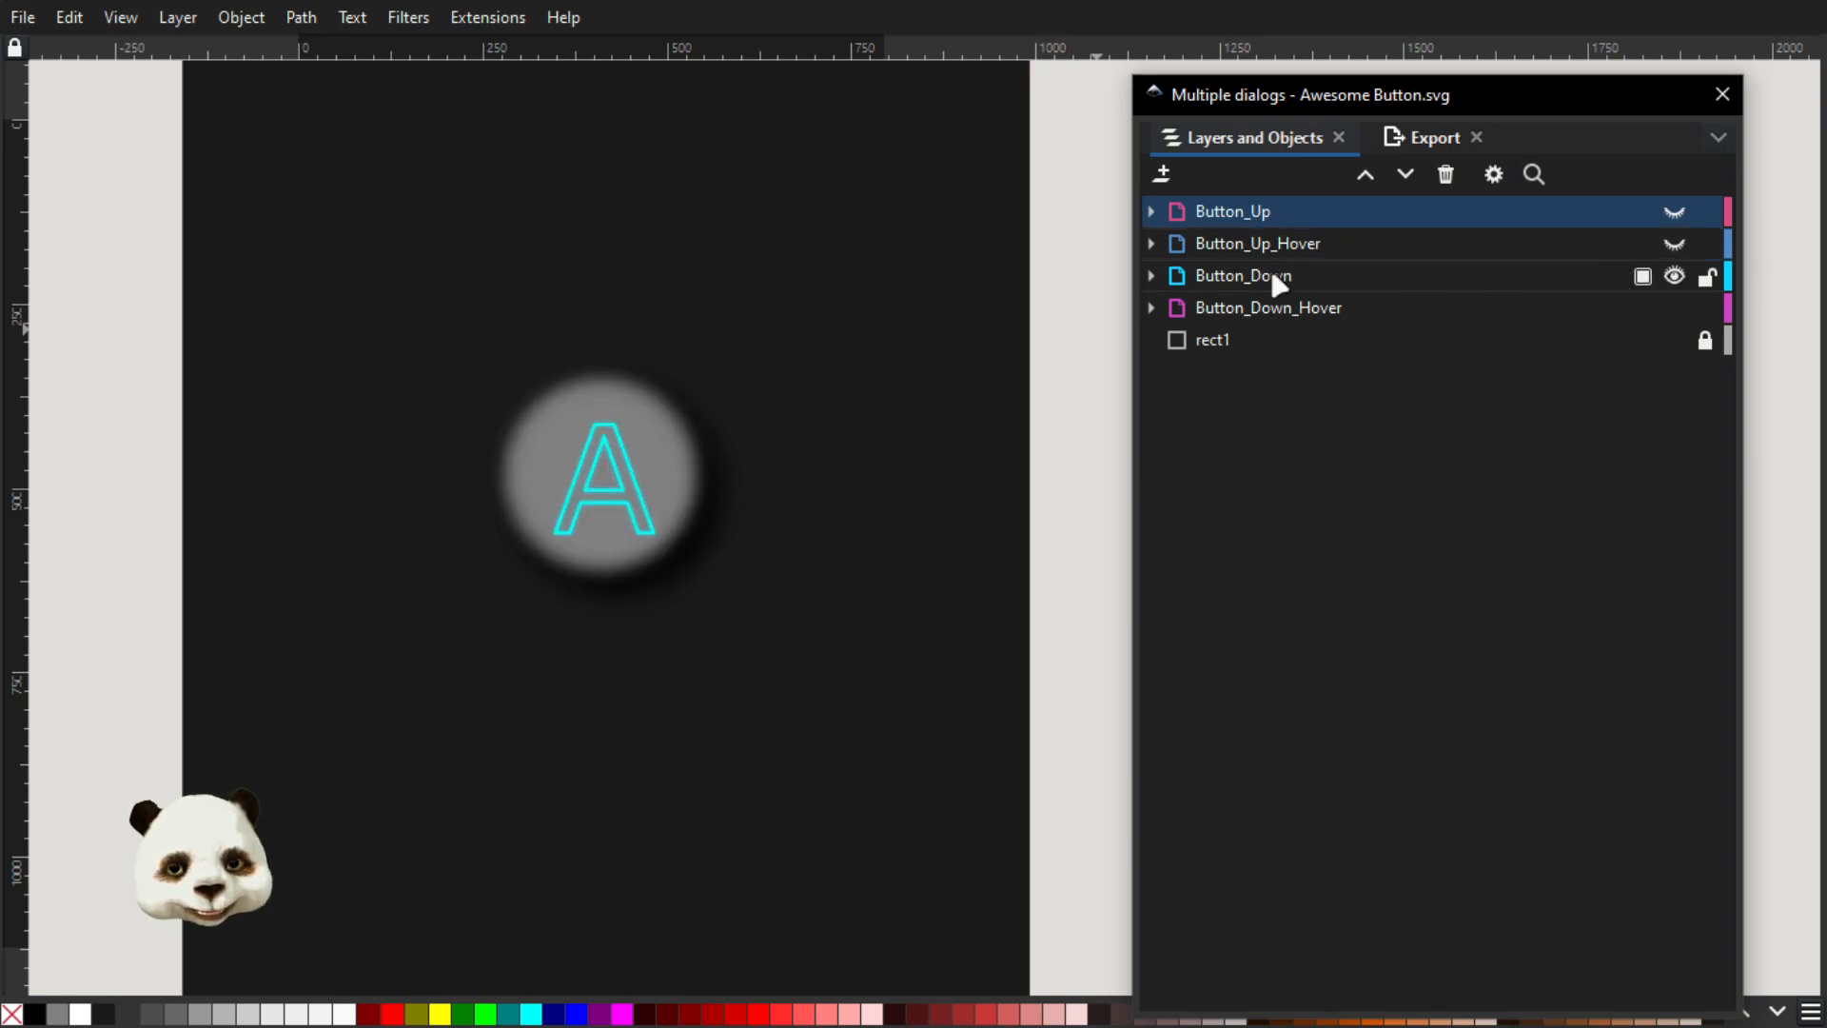
click(1672, 275)
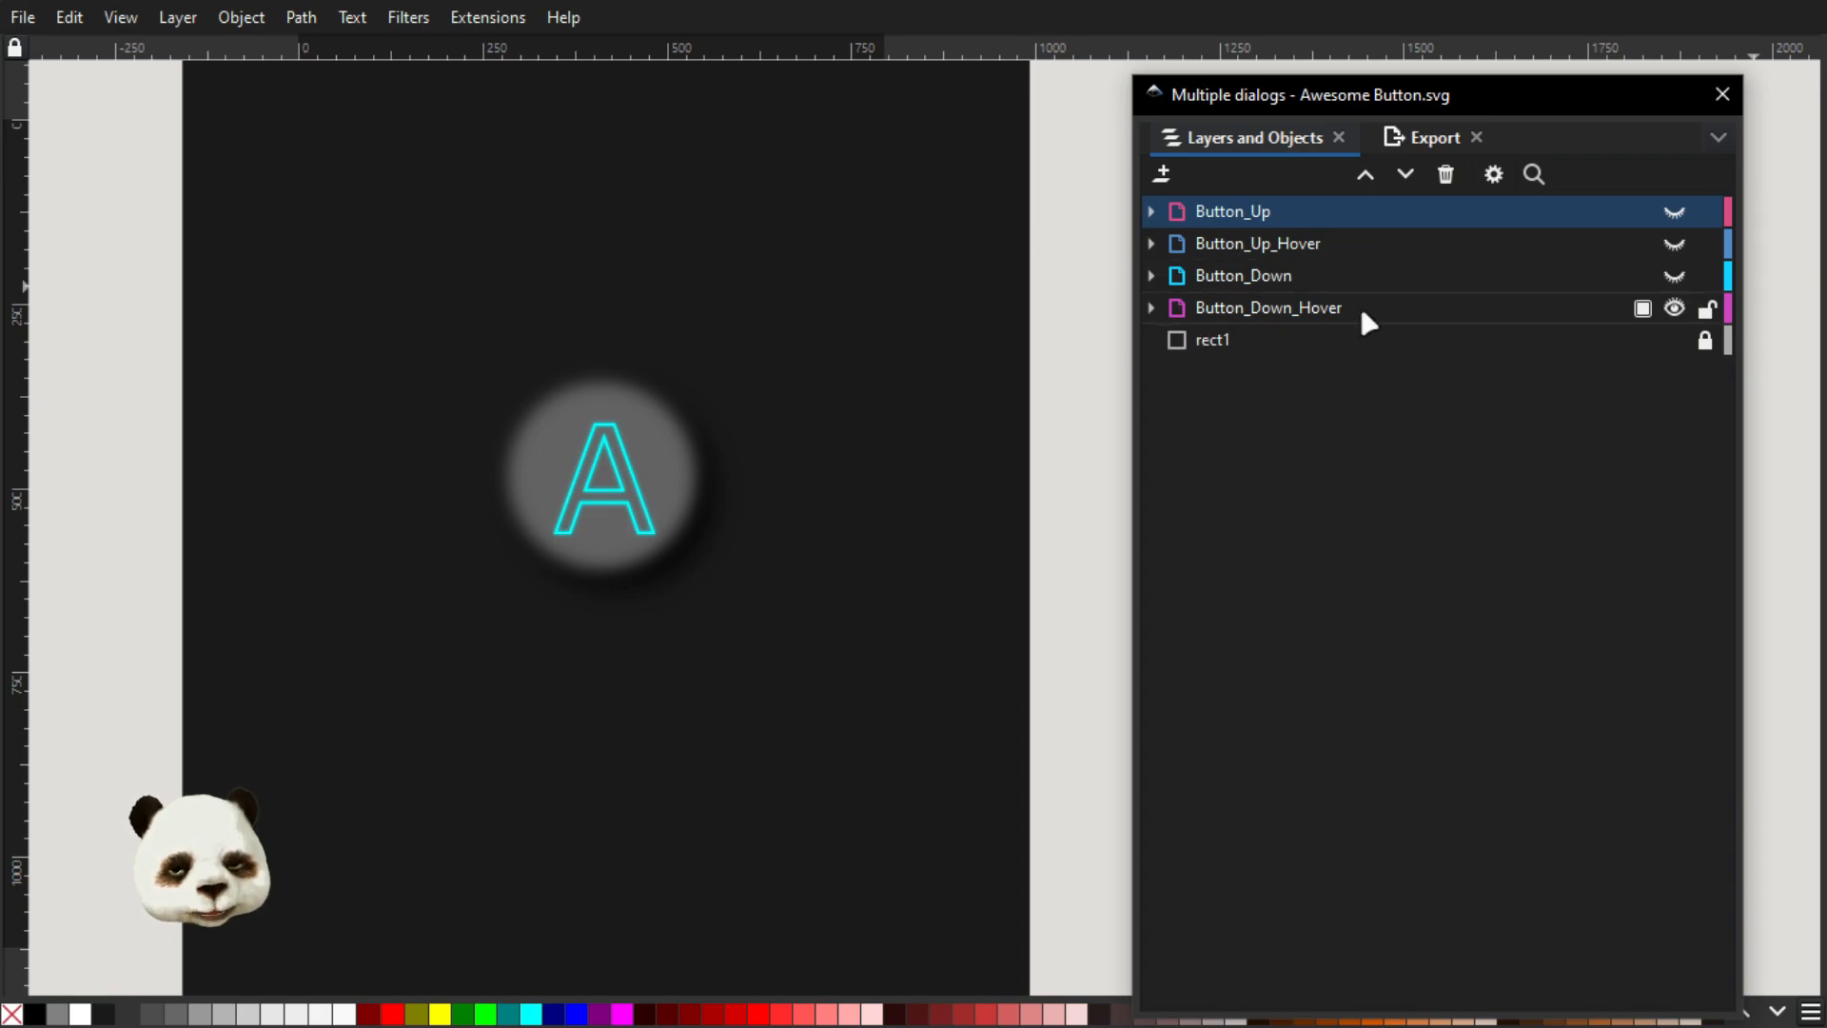
click(1675, 308)
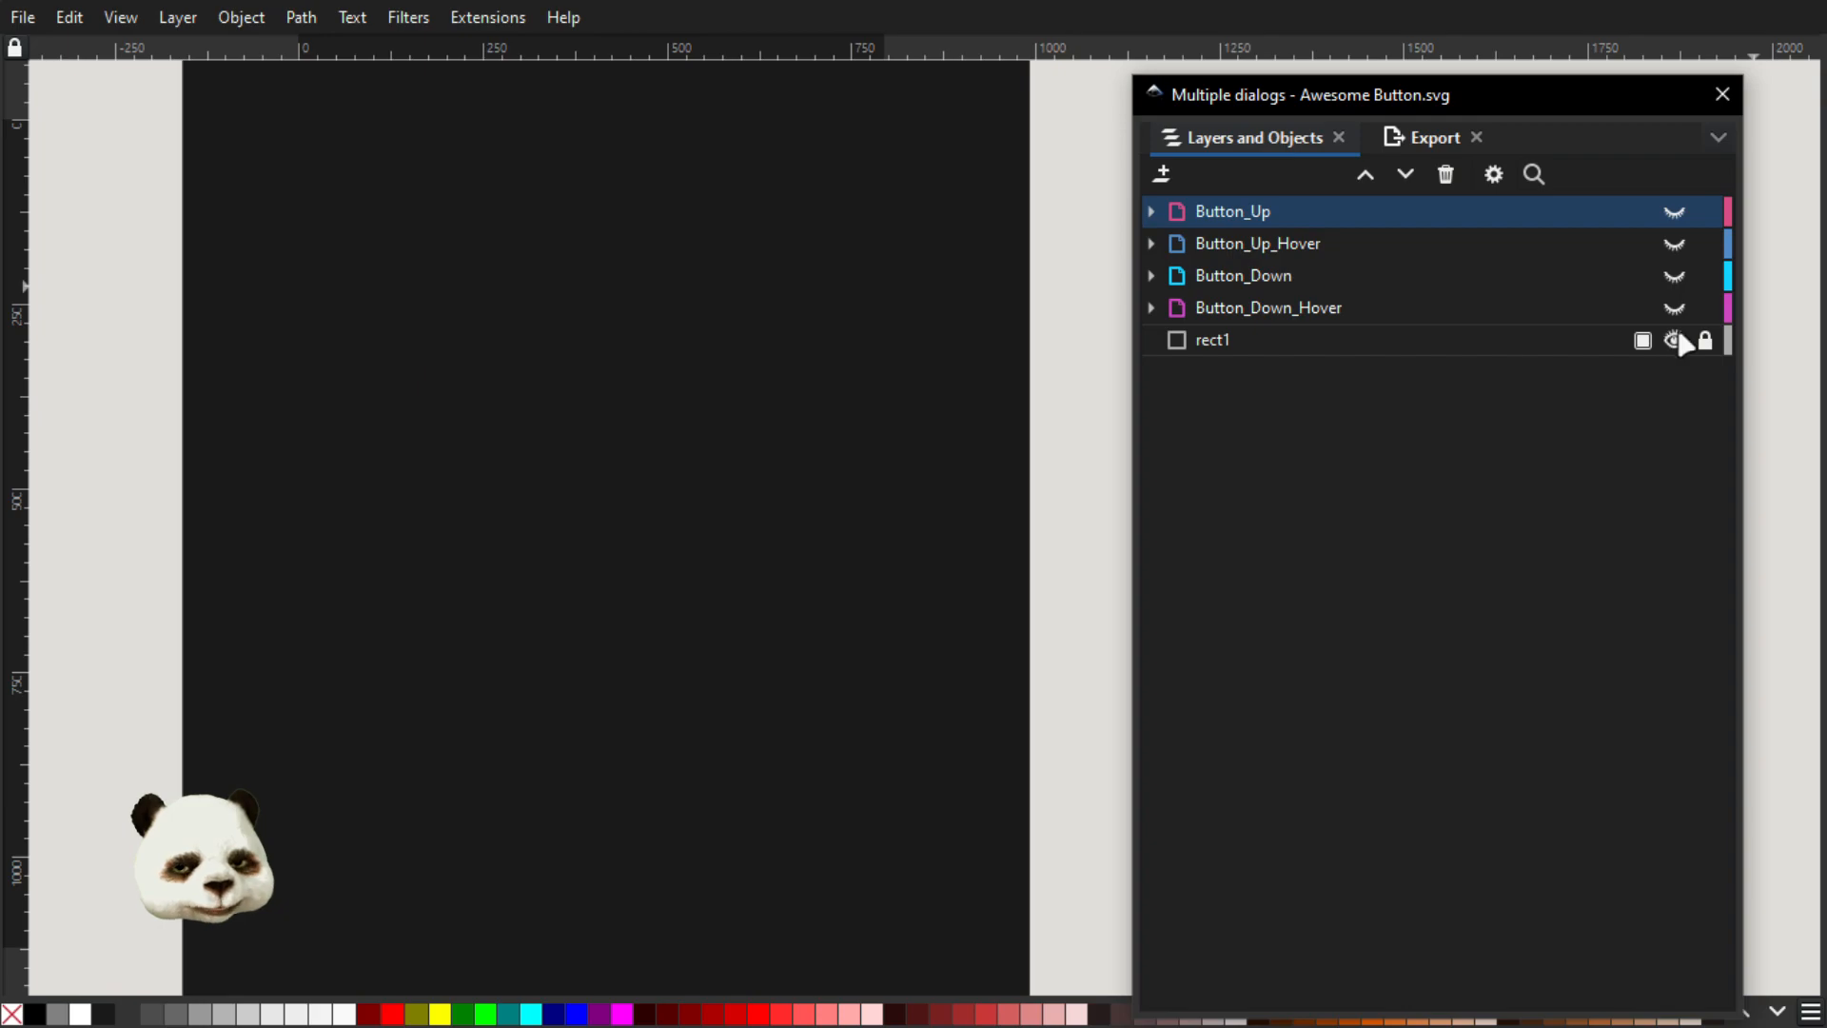
click(1673, 341)
click(1673, 212)
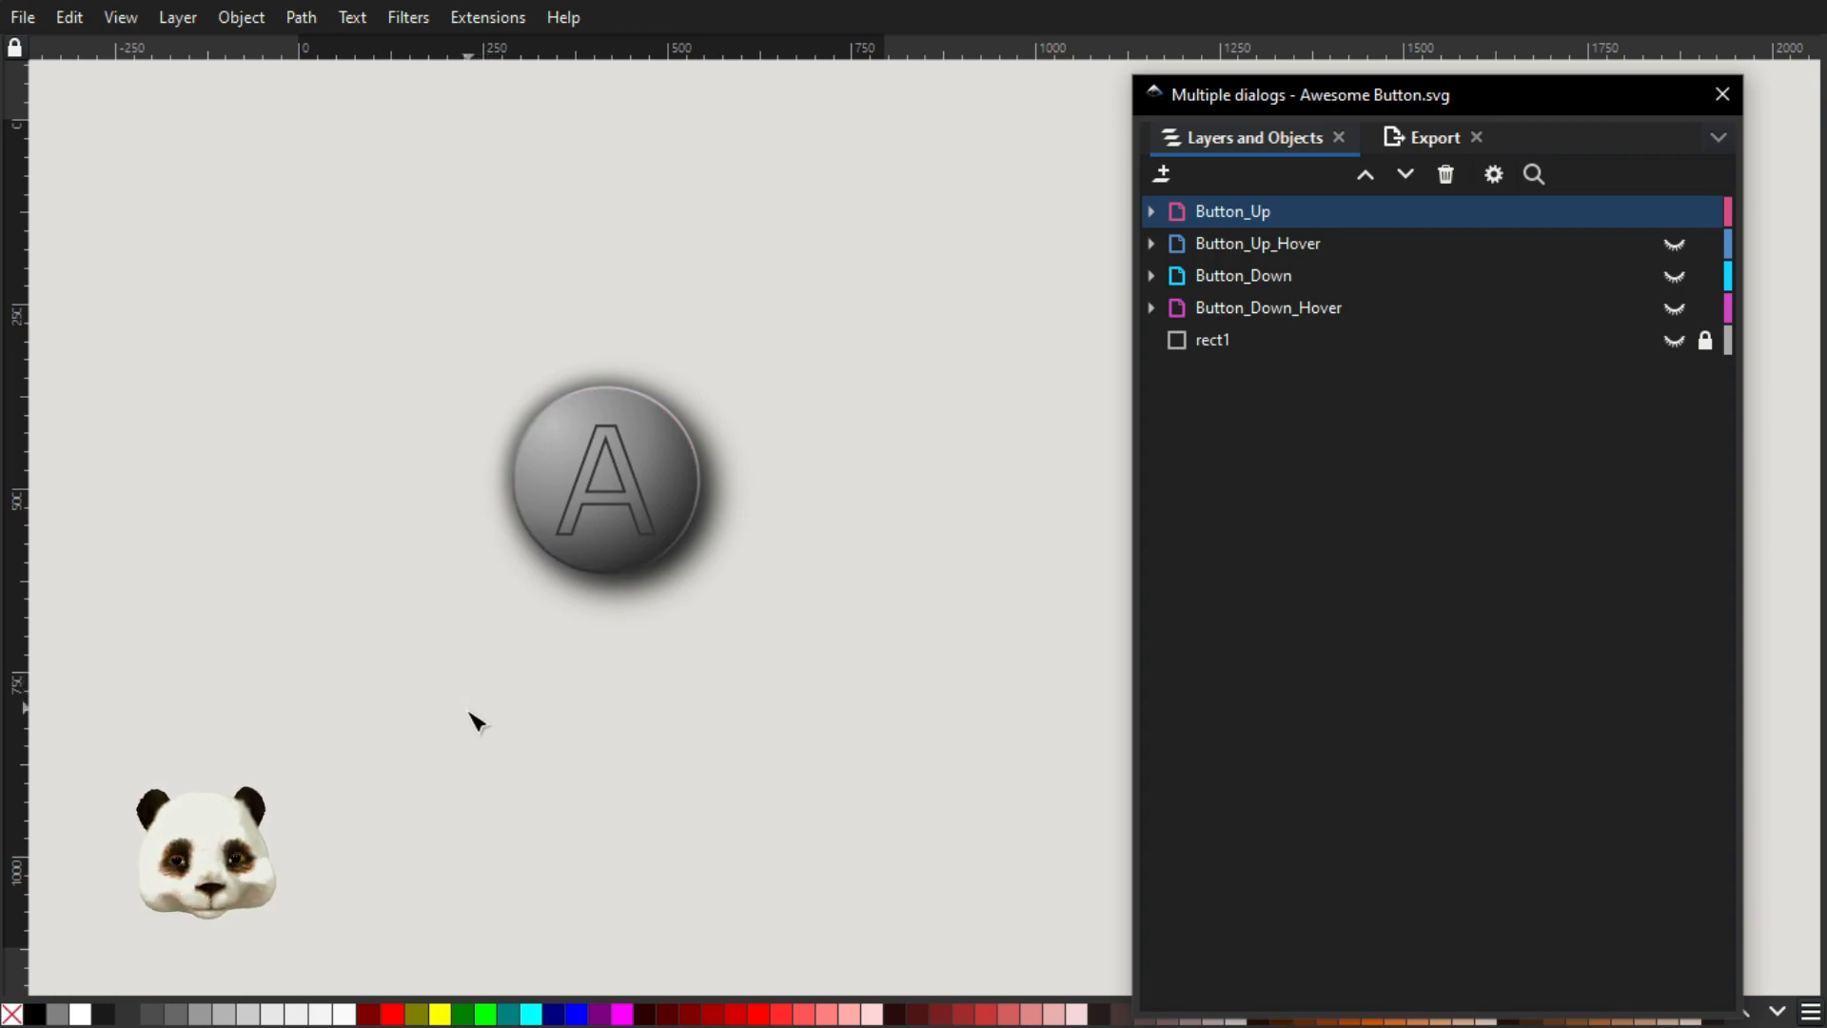
Switch to the web browser, place its window over the drawing, and reload Awesome Button.svg
click(1003, 14)
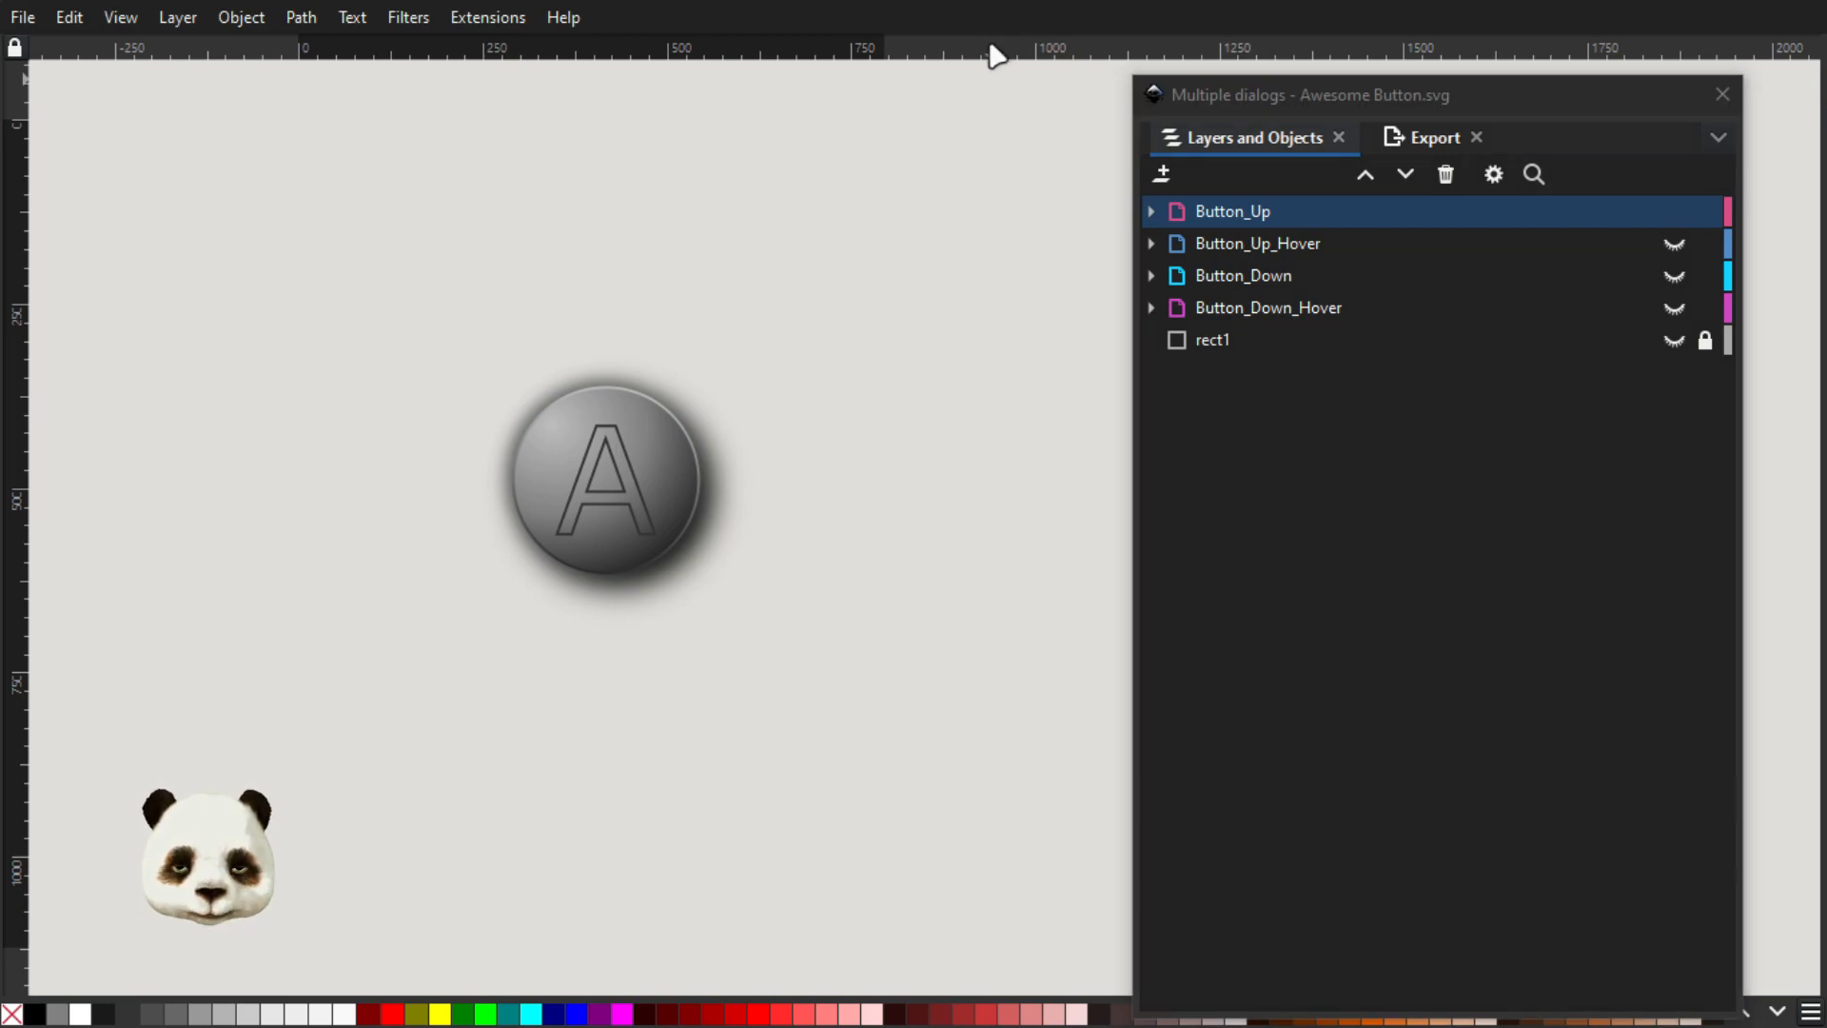
key(super)
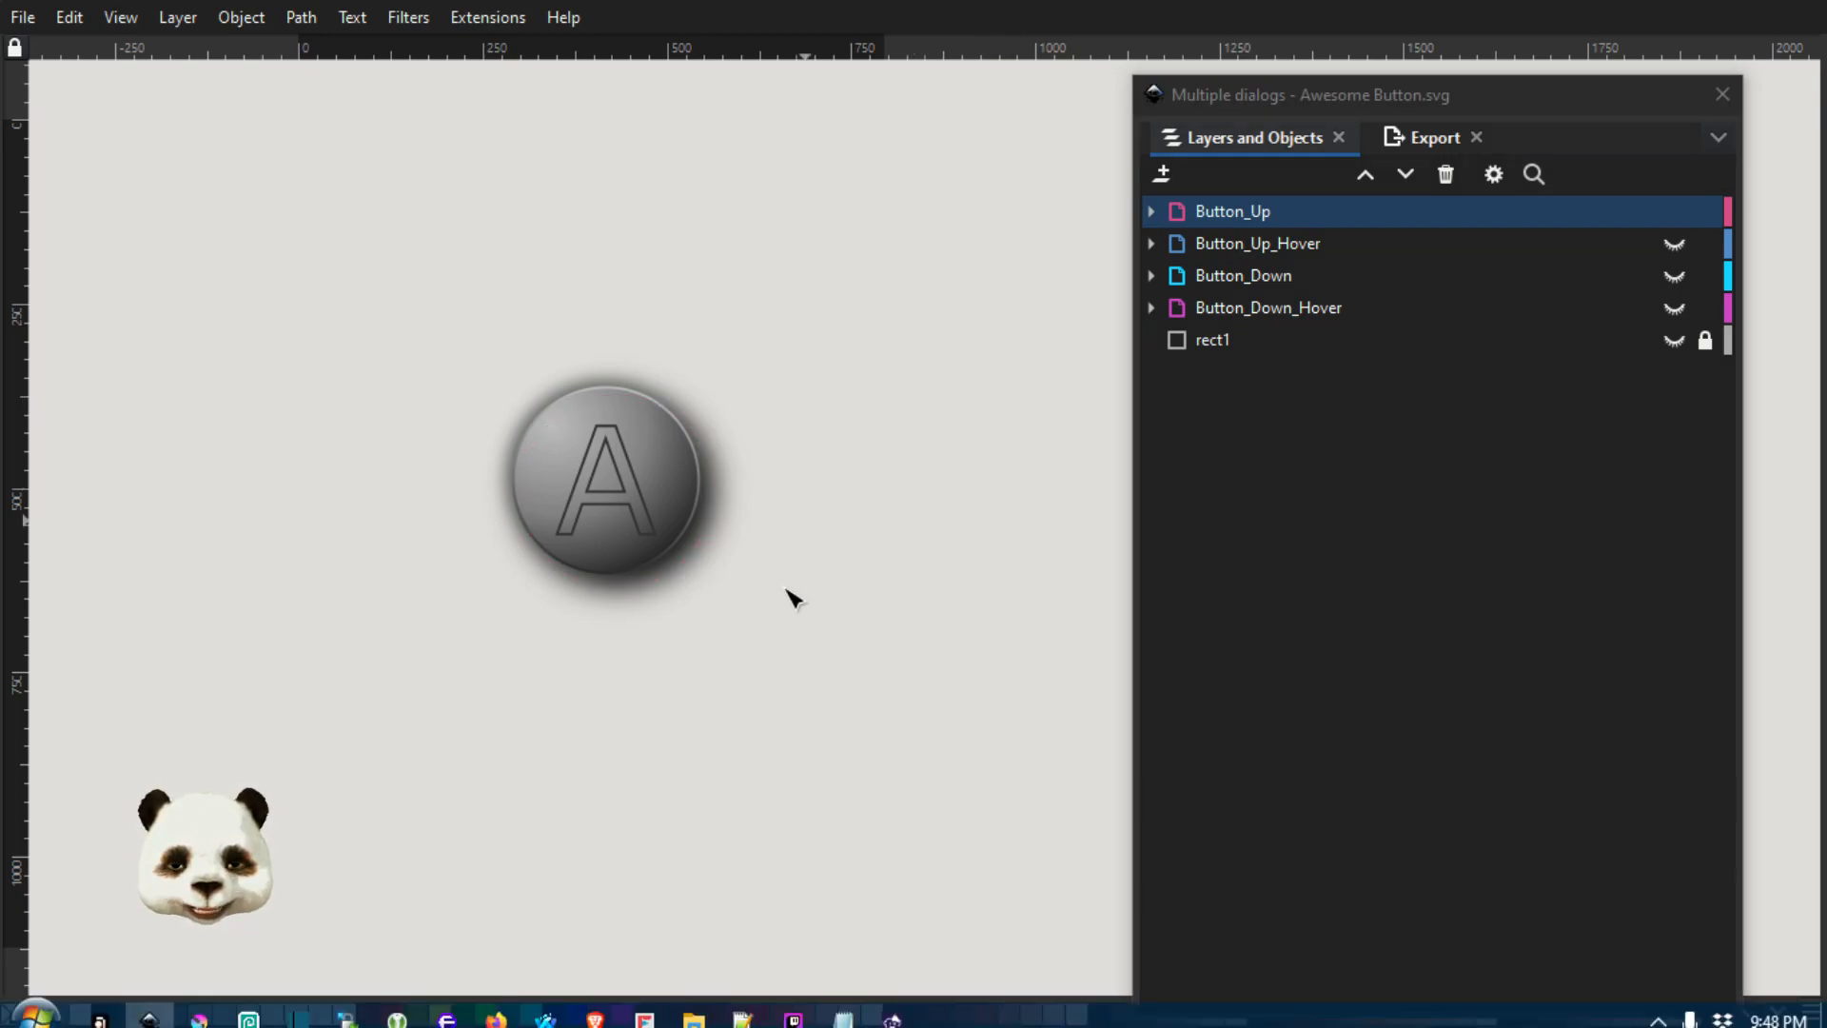
click(546, 1008)
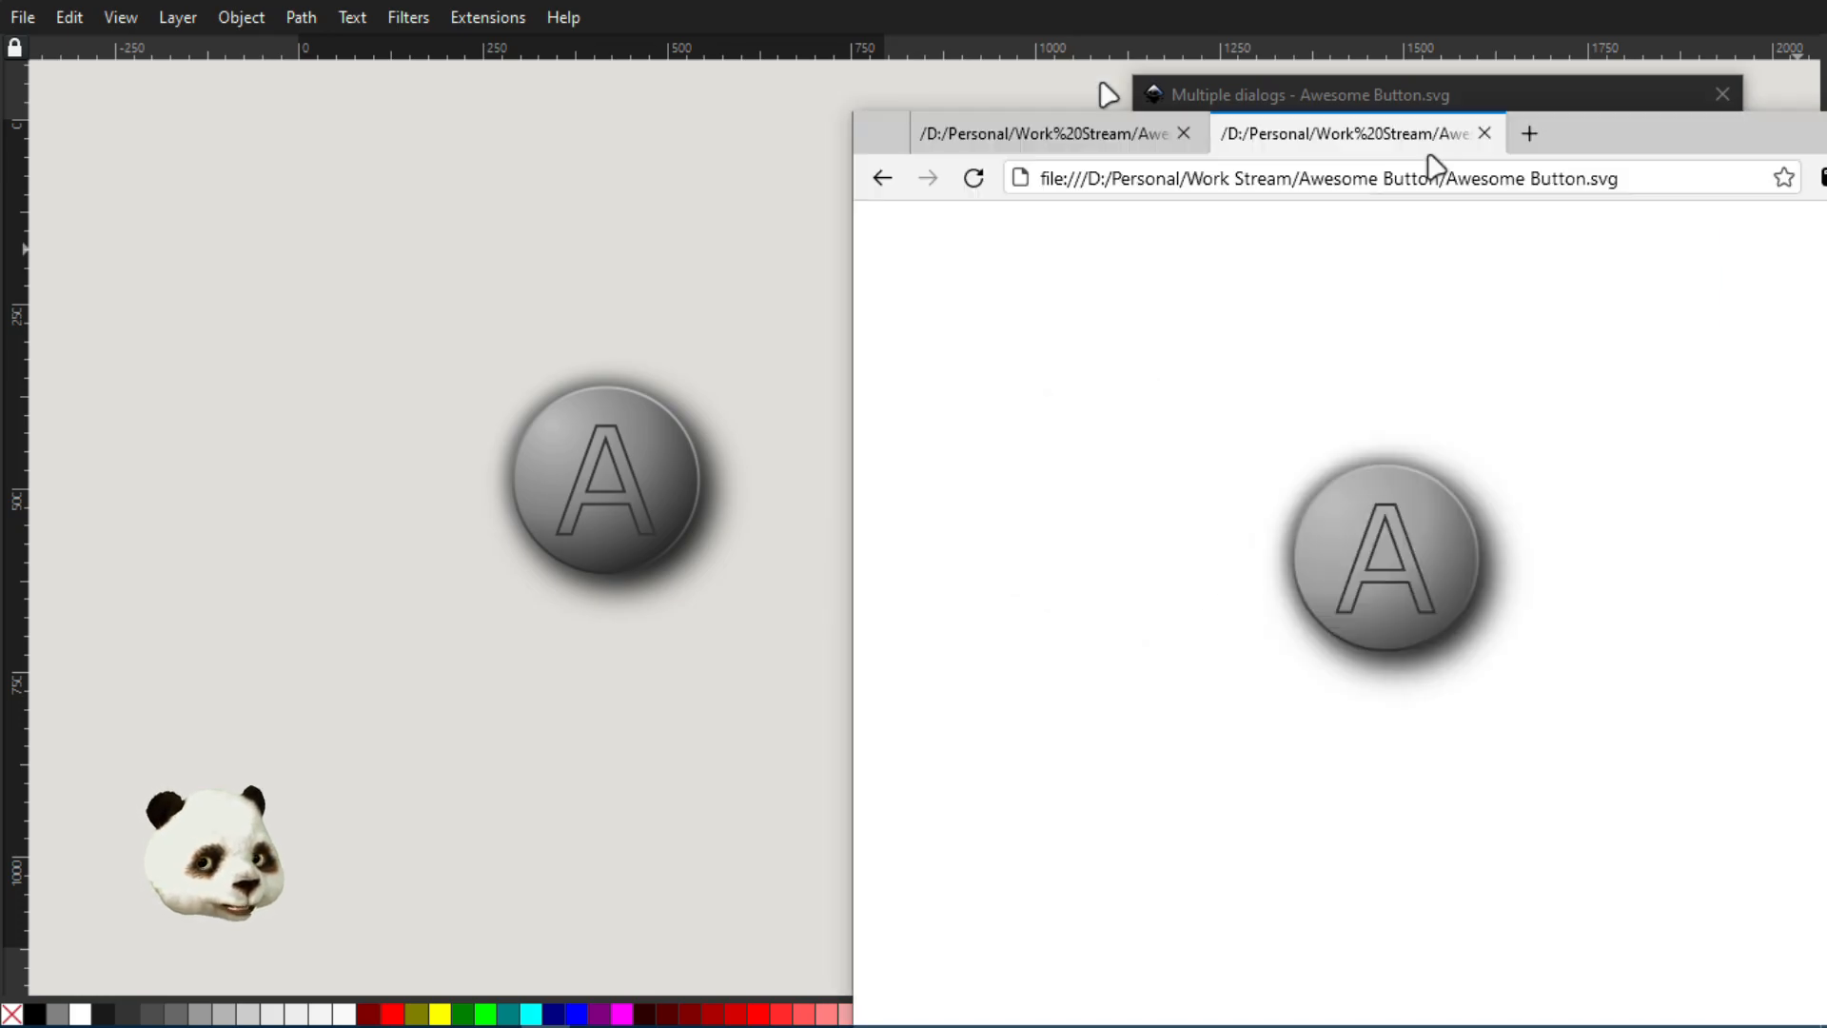
drag(1428, 163, 1052, 61)
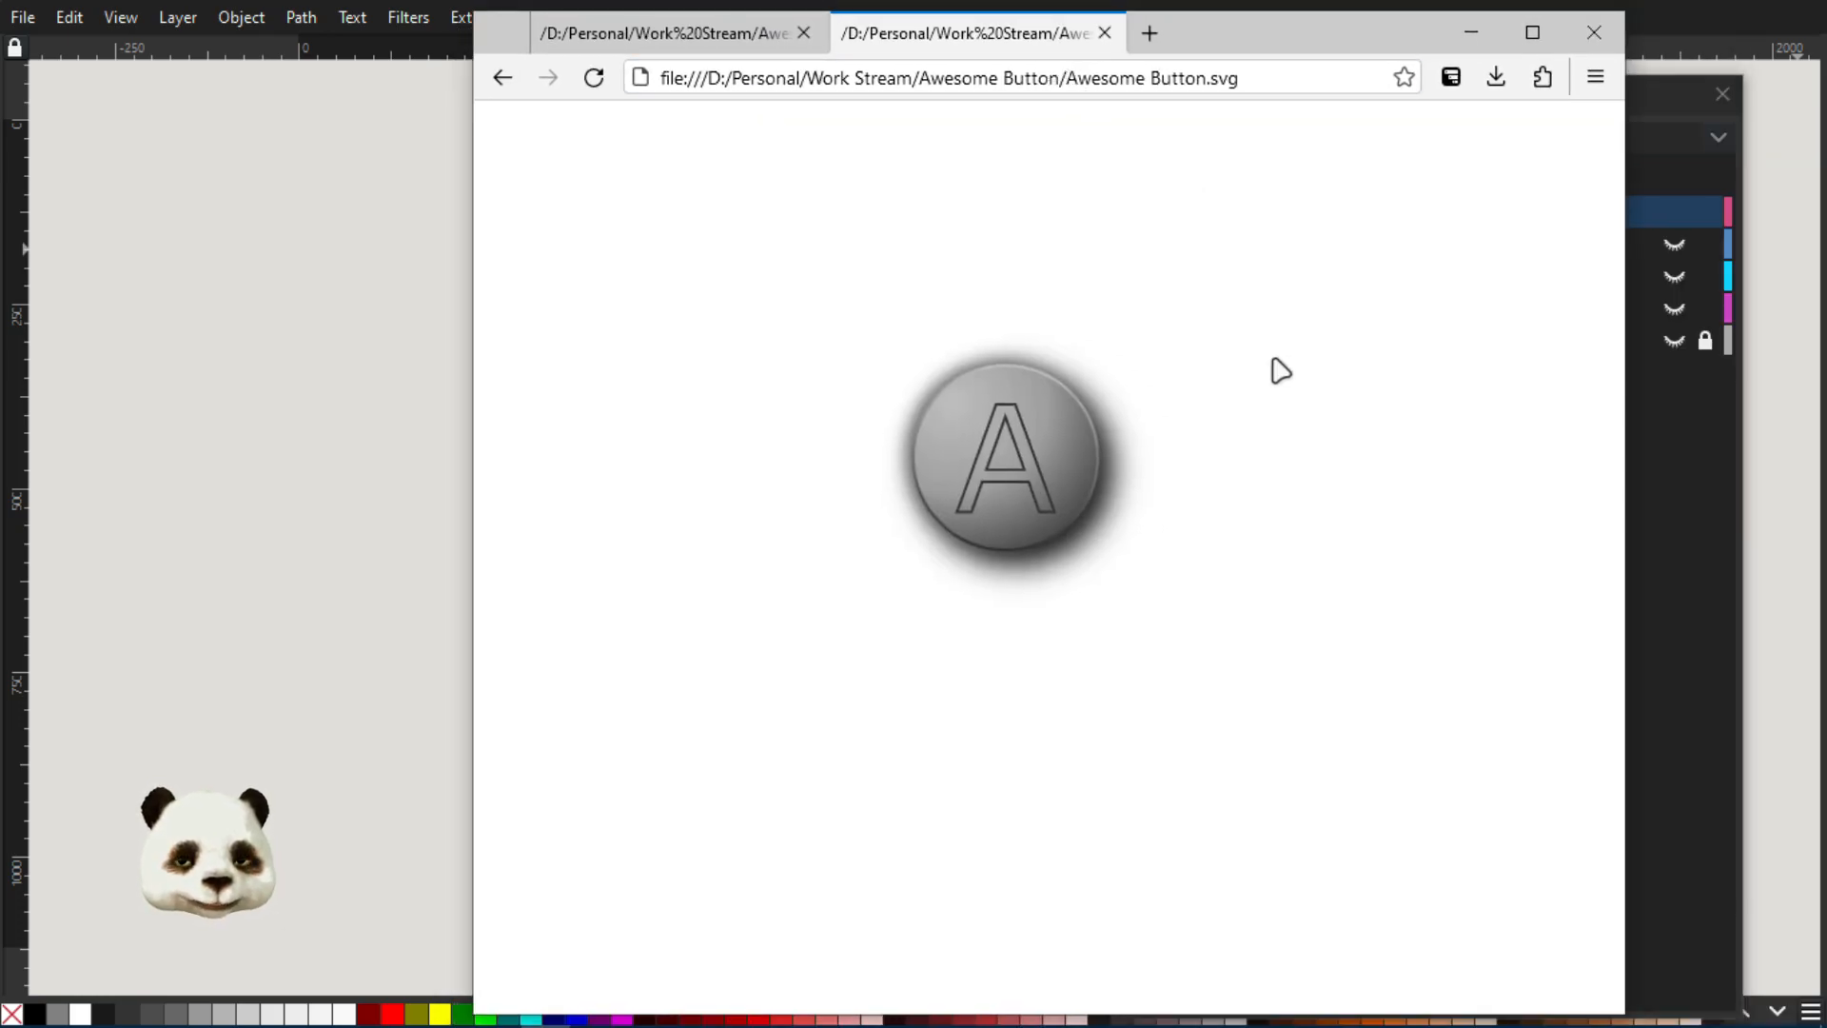
key(F5)
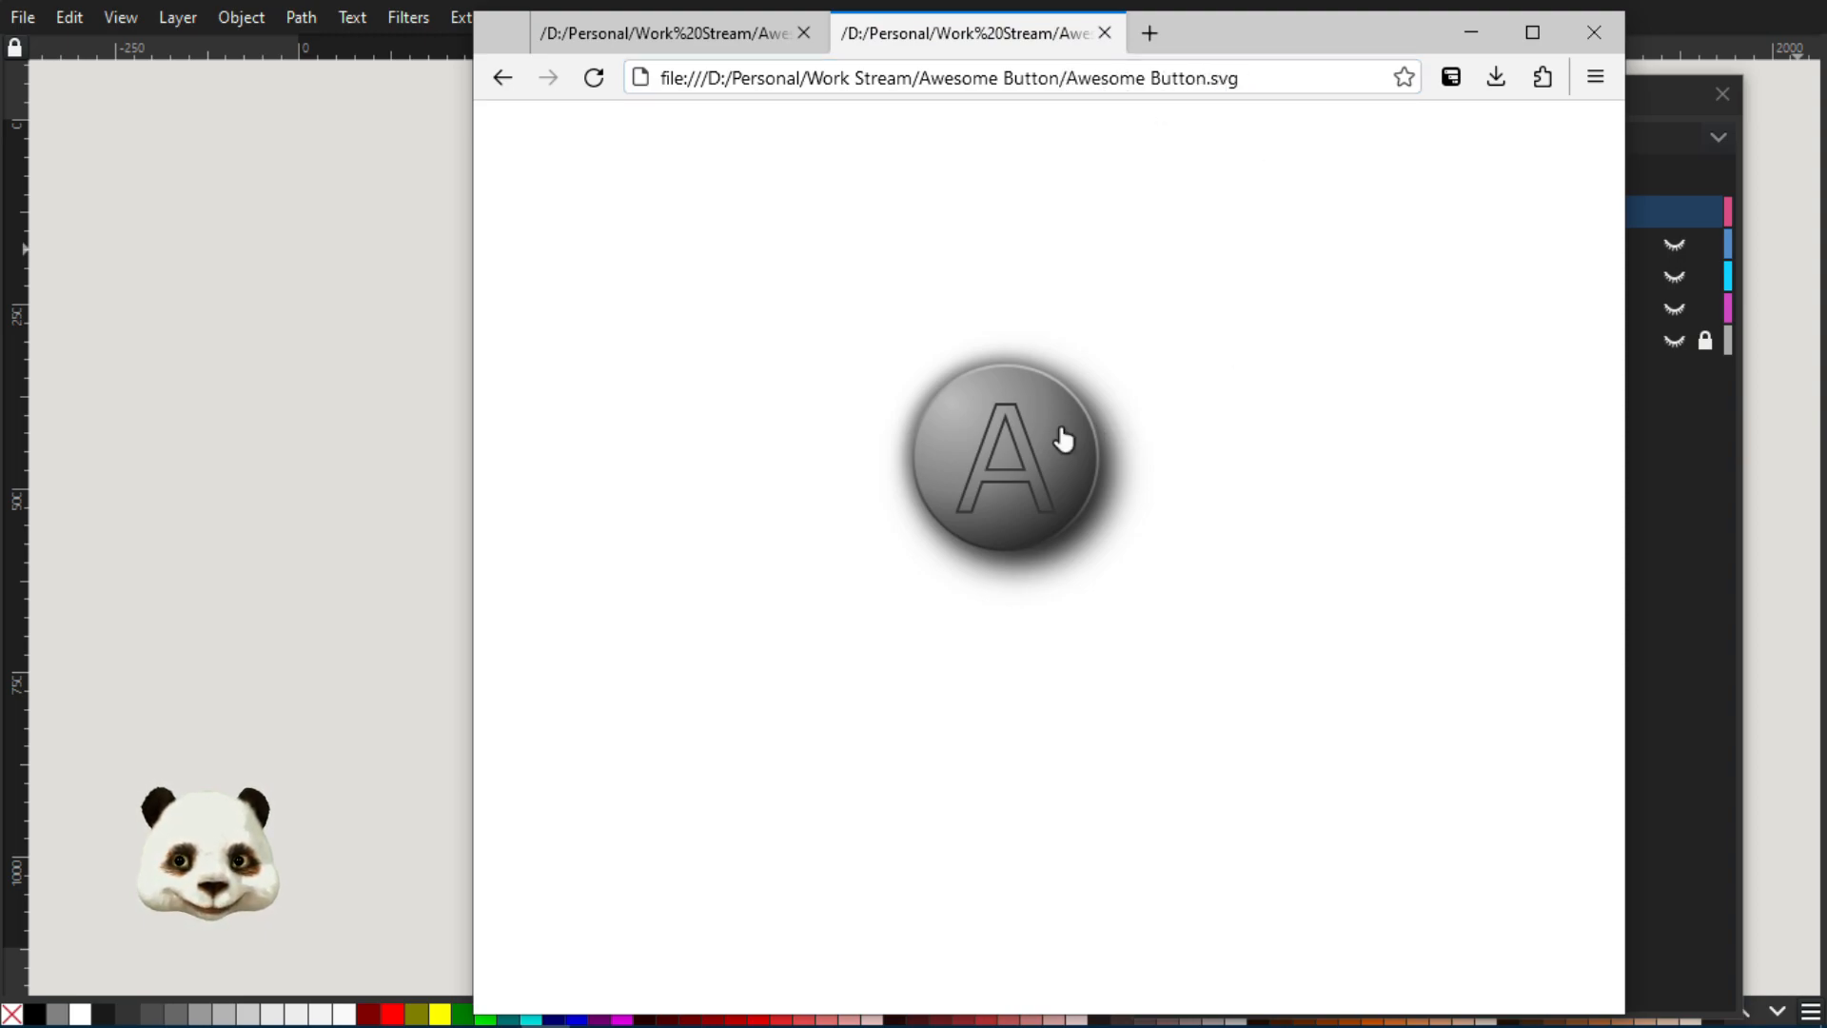
Test the interactive button in Awesome Button.svg by repeatedly switching it between its up and down states
click(1026, 451)
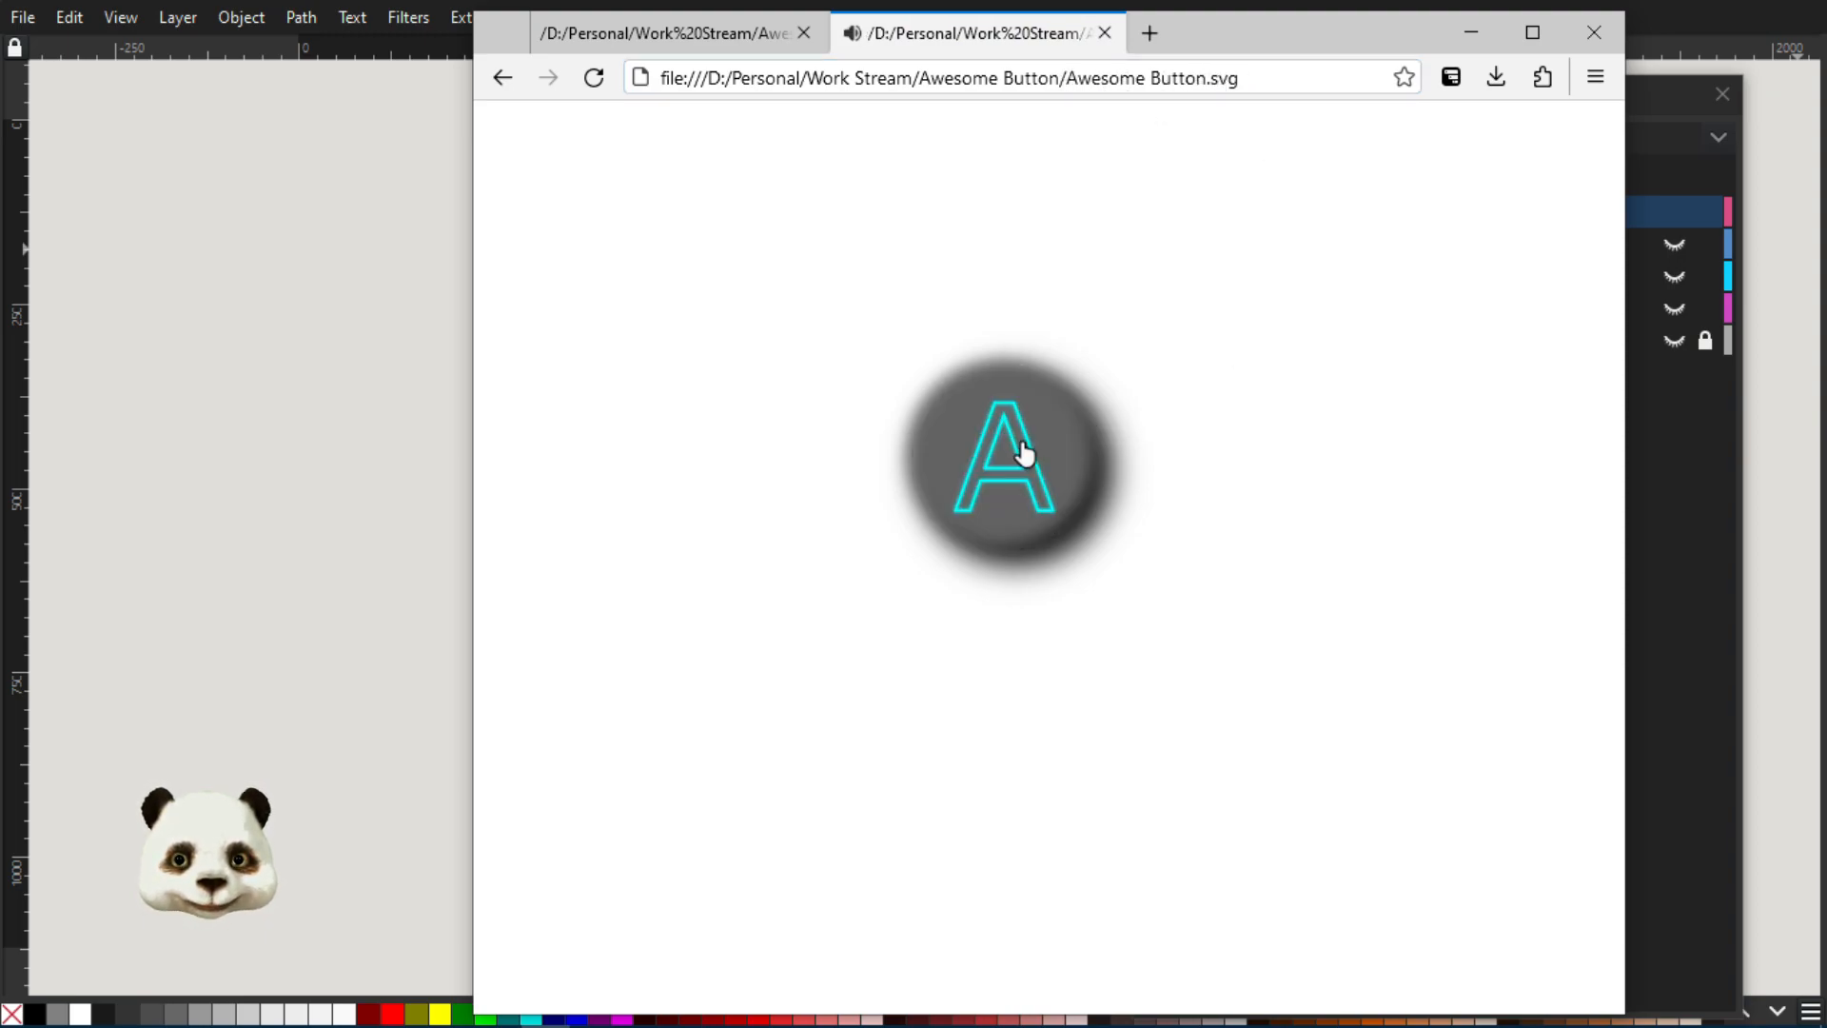
click(1003, 460)
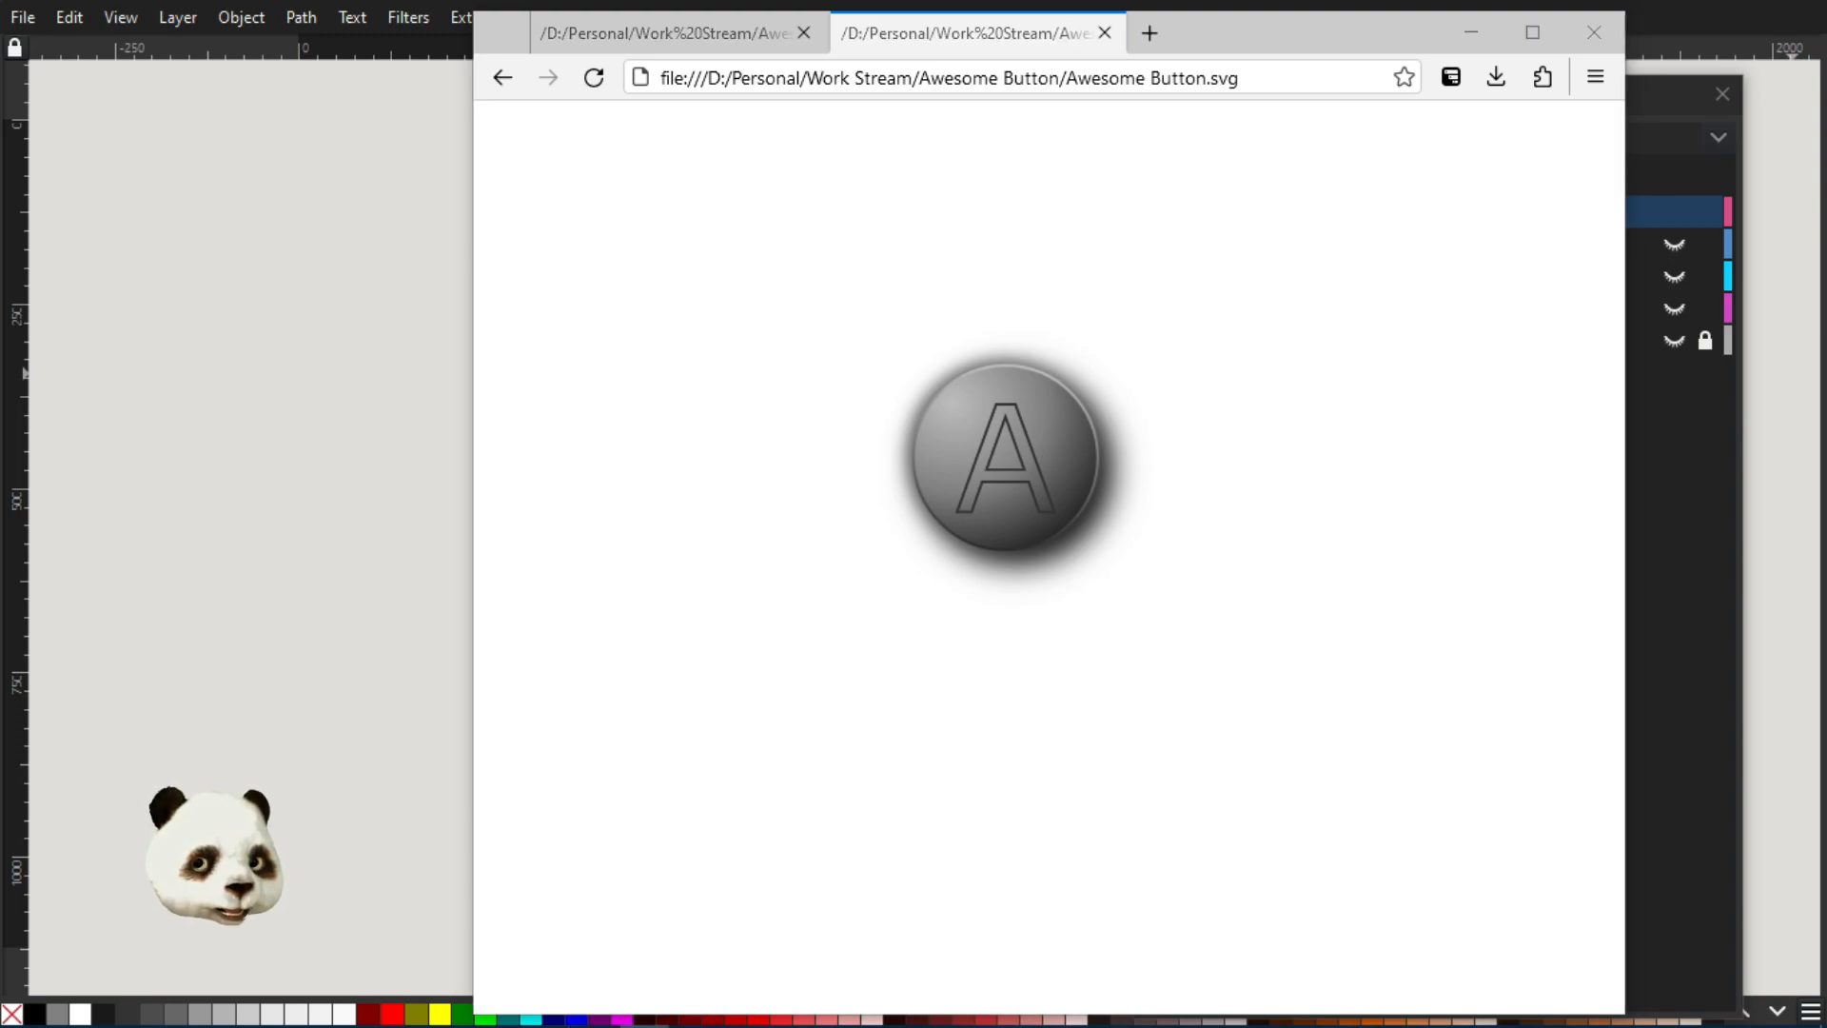
click(1009, 476)
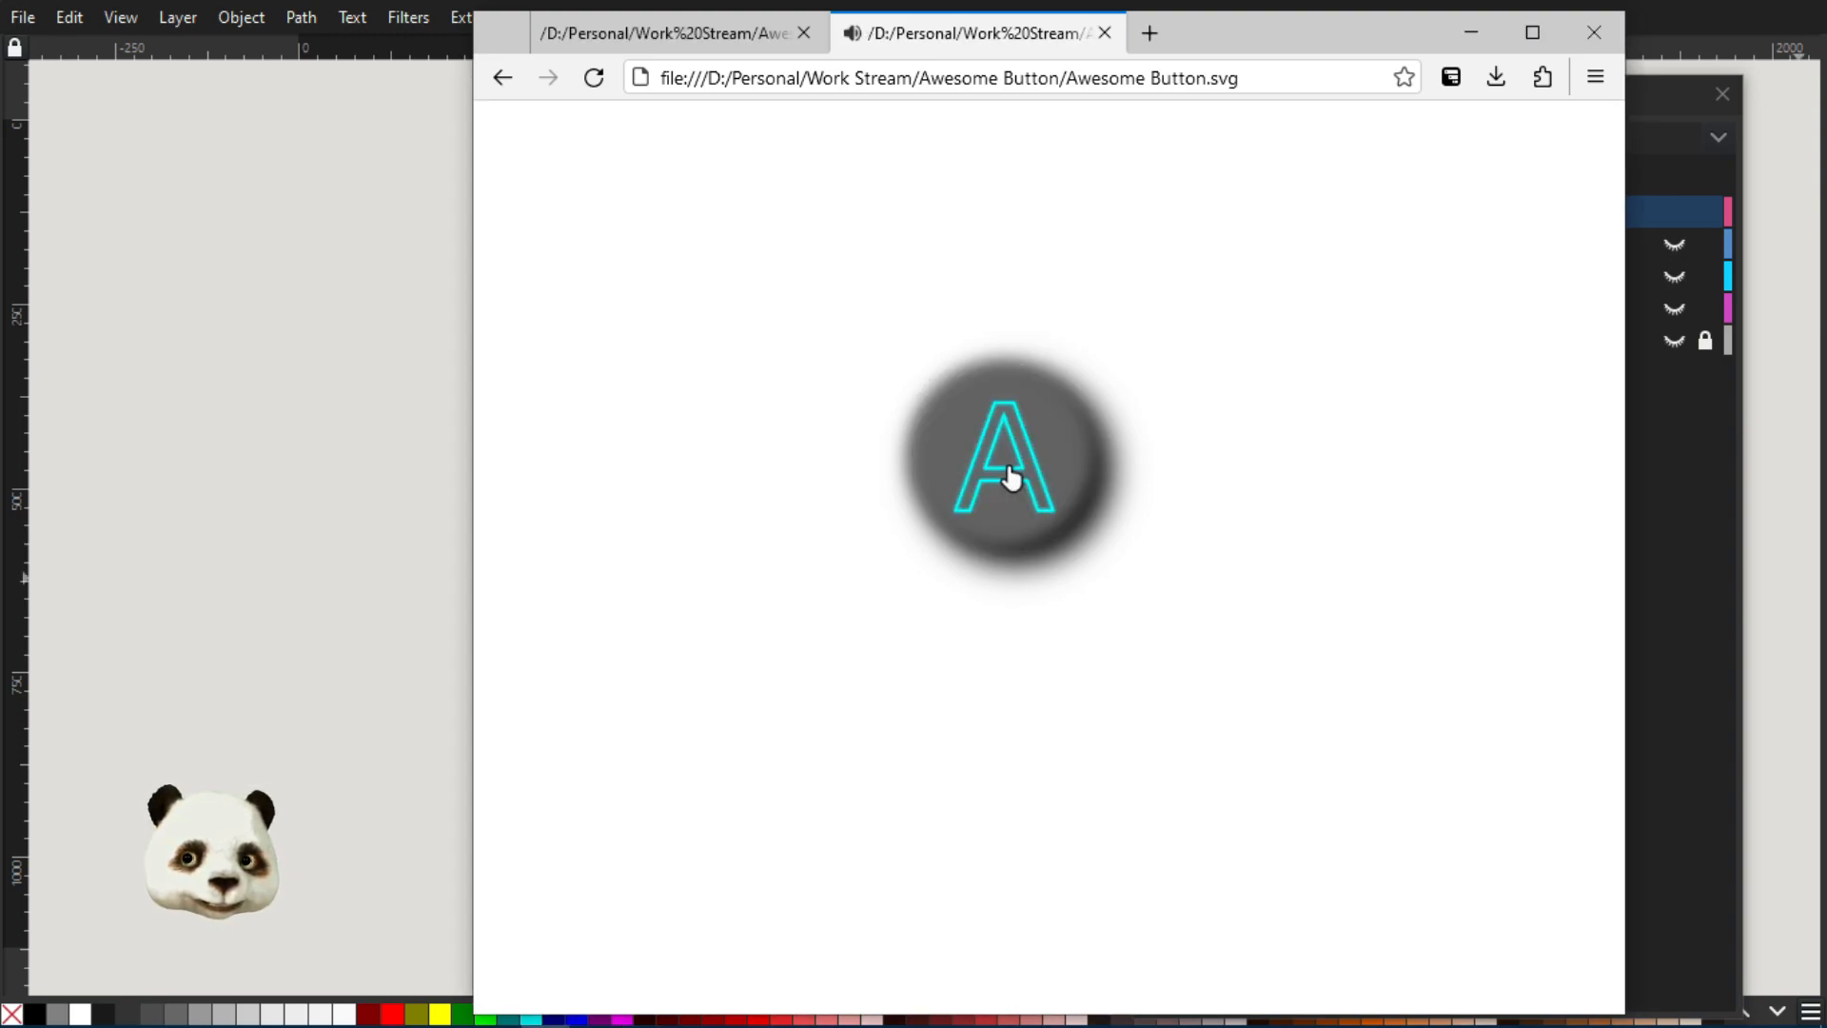
click(1010, 475)
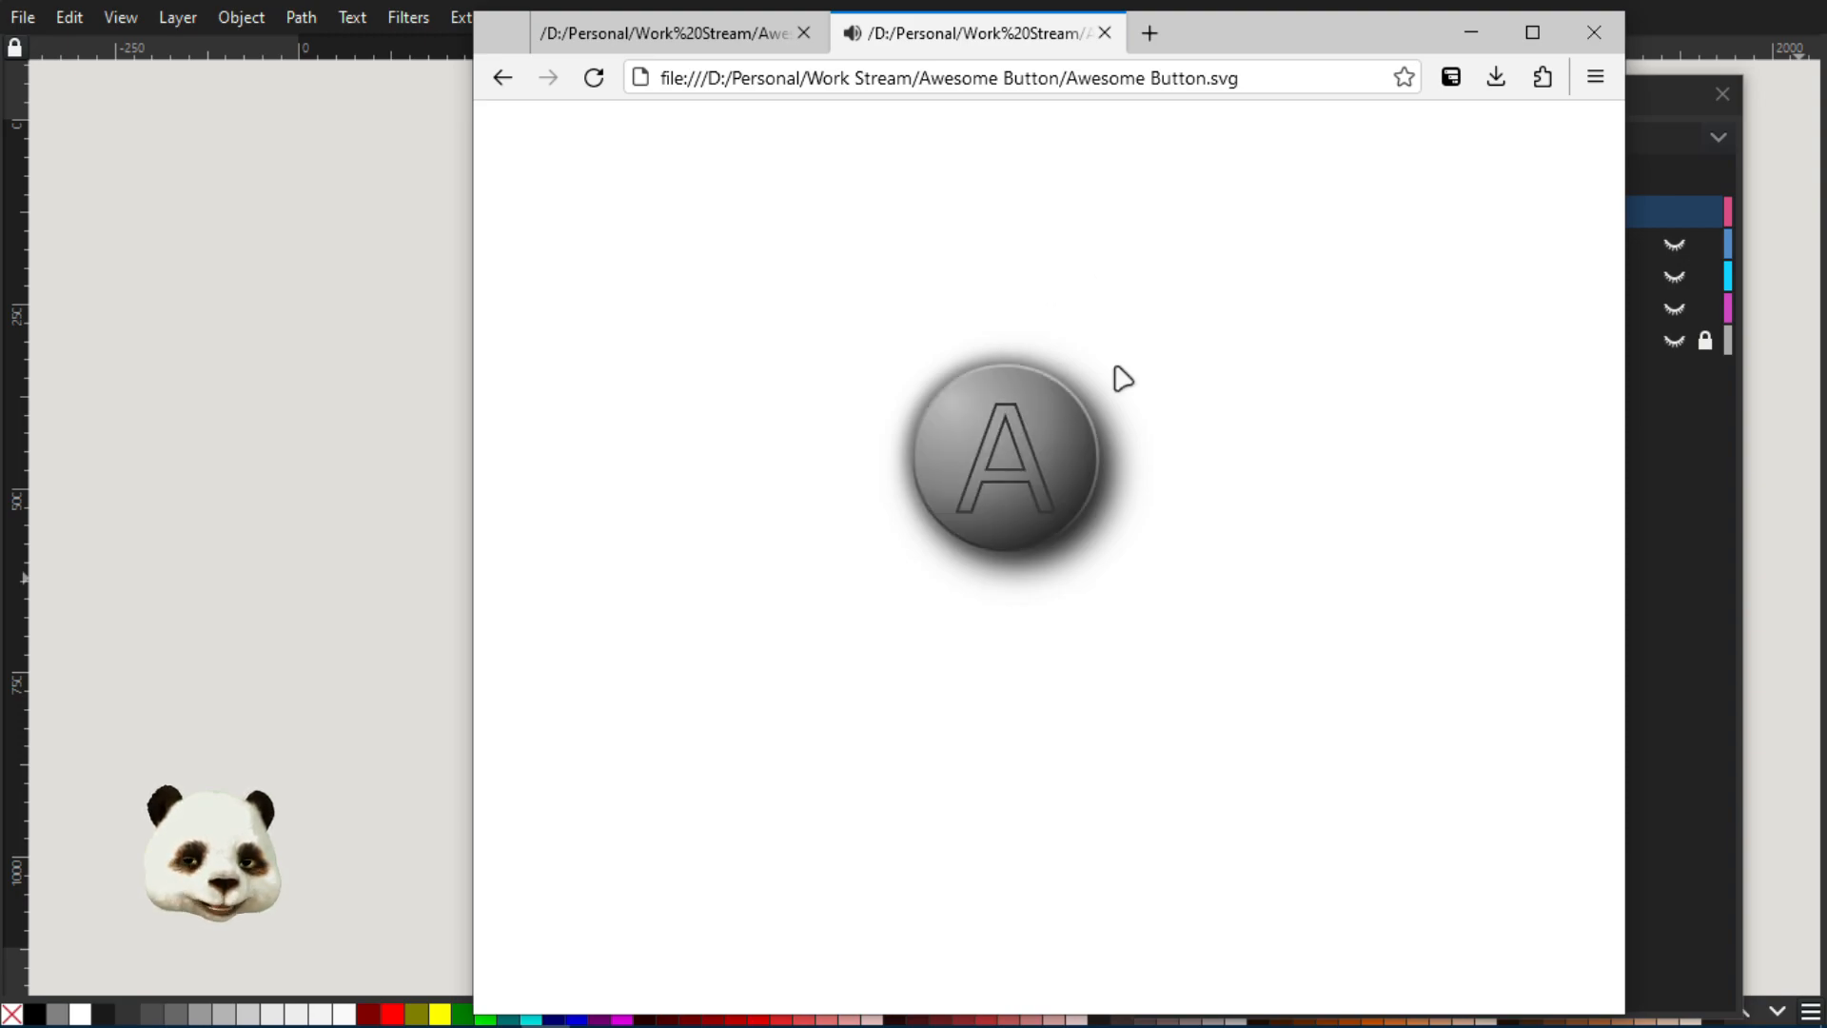
click(1013, 448)
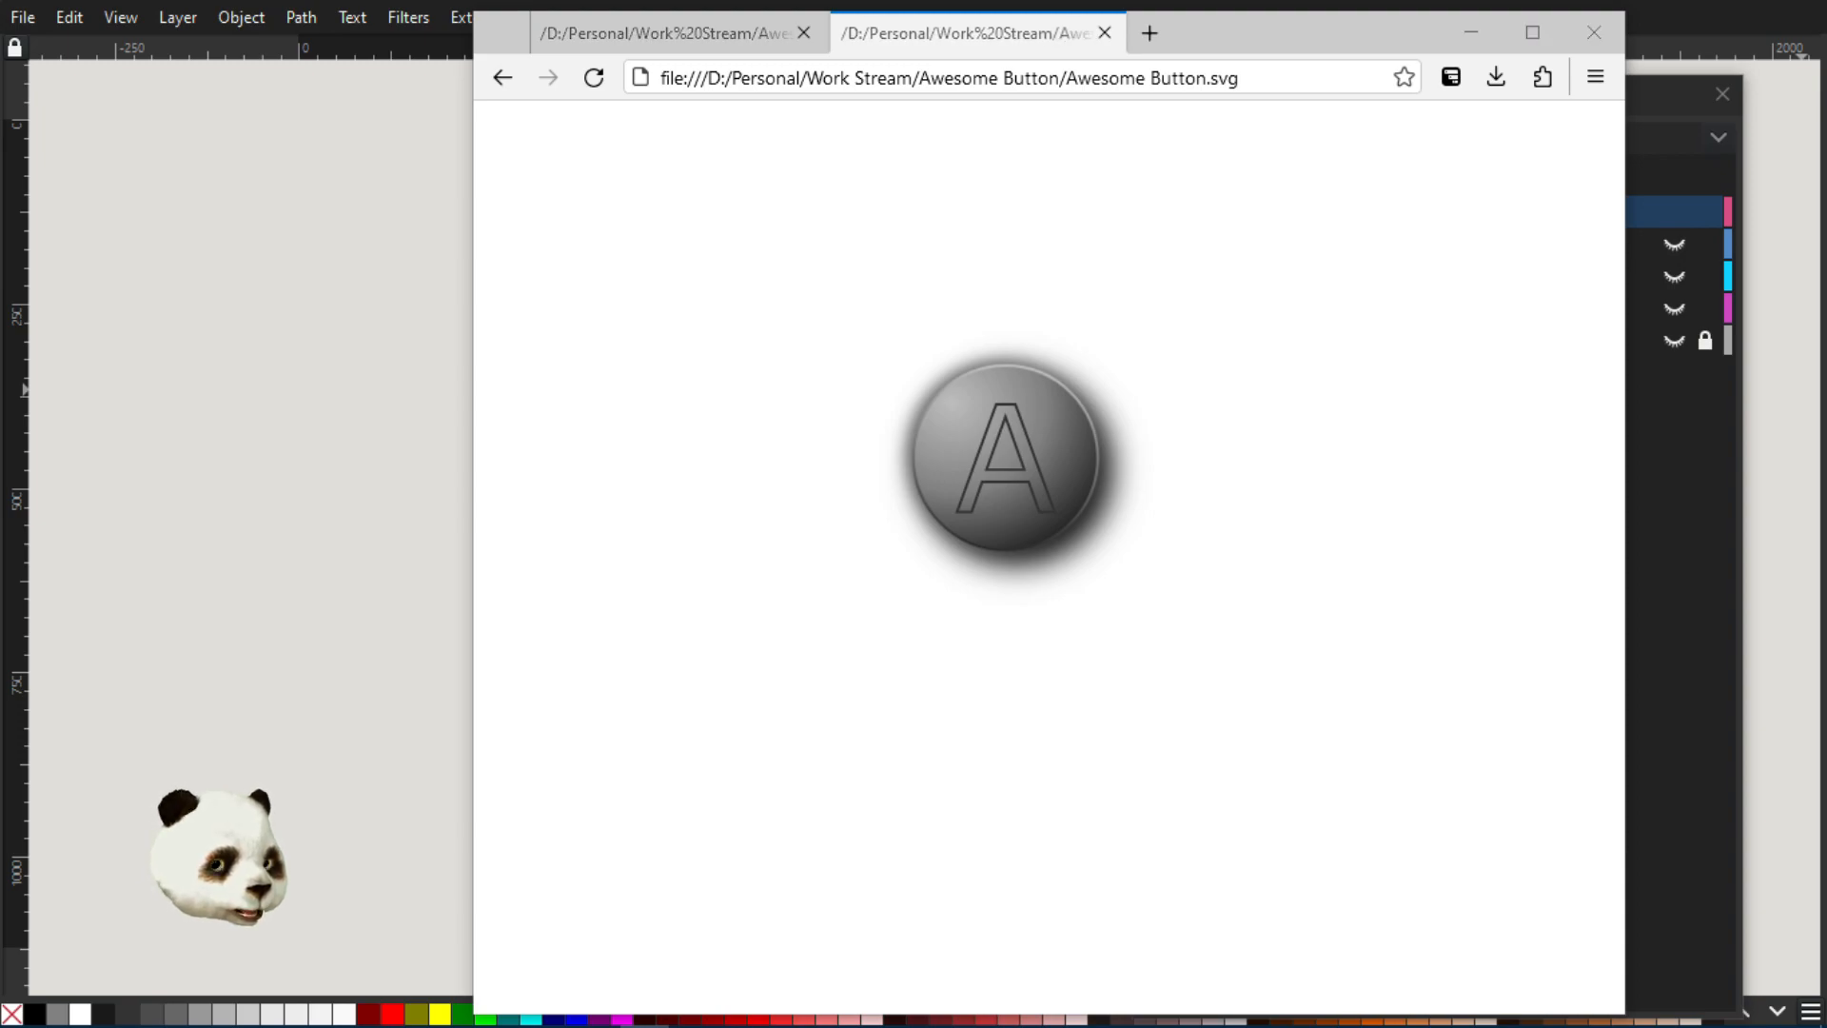
click(1014, 485)
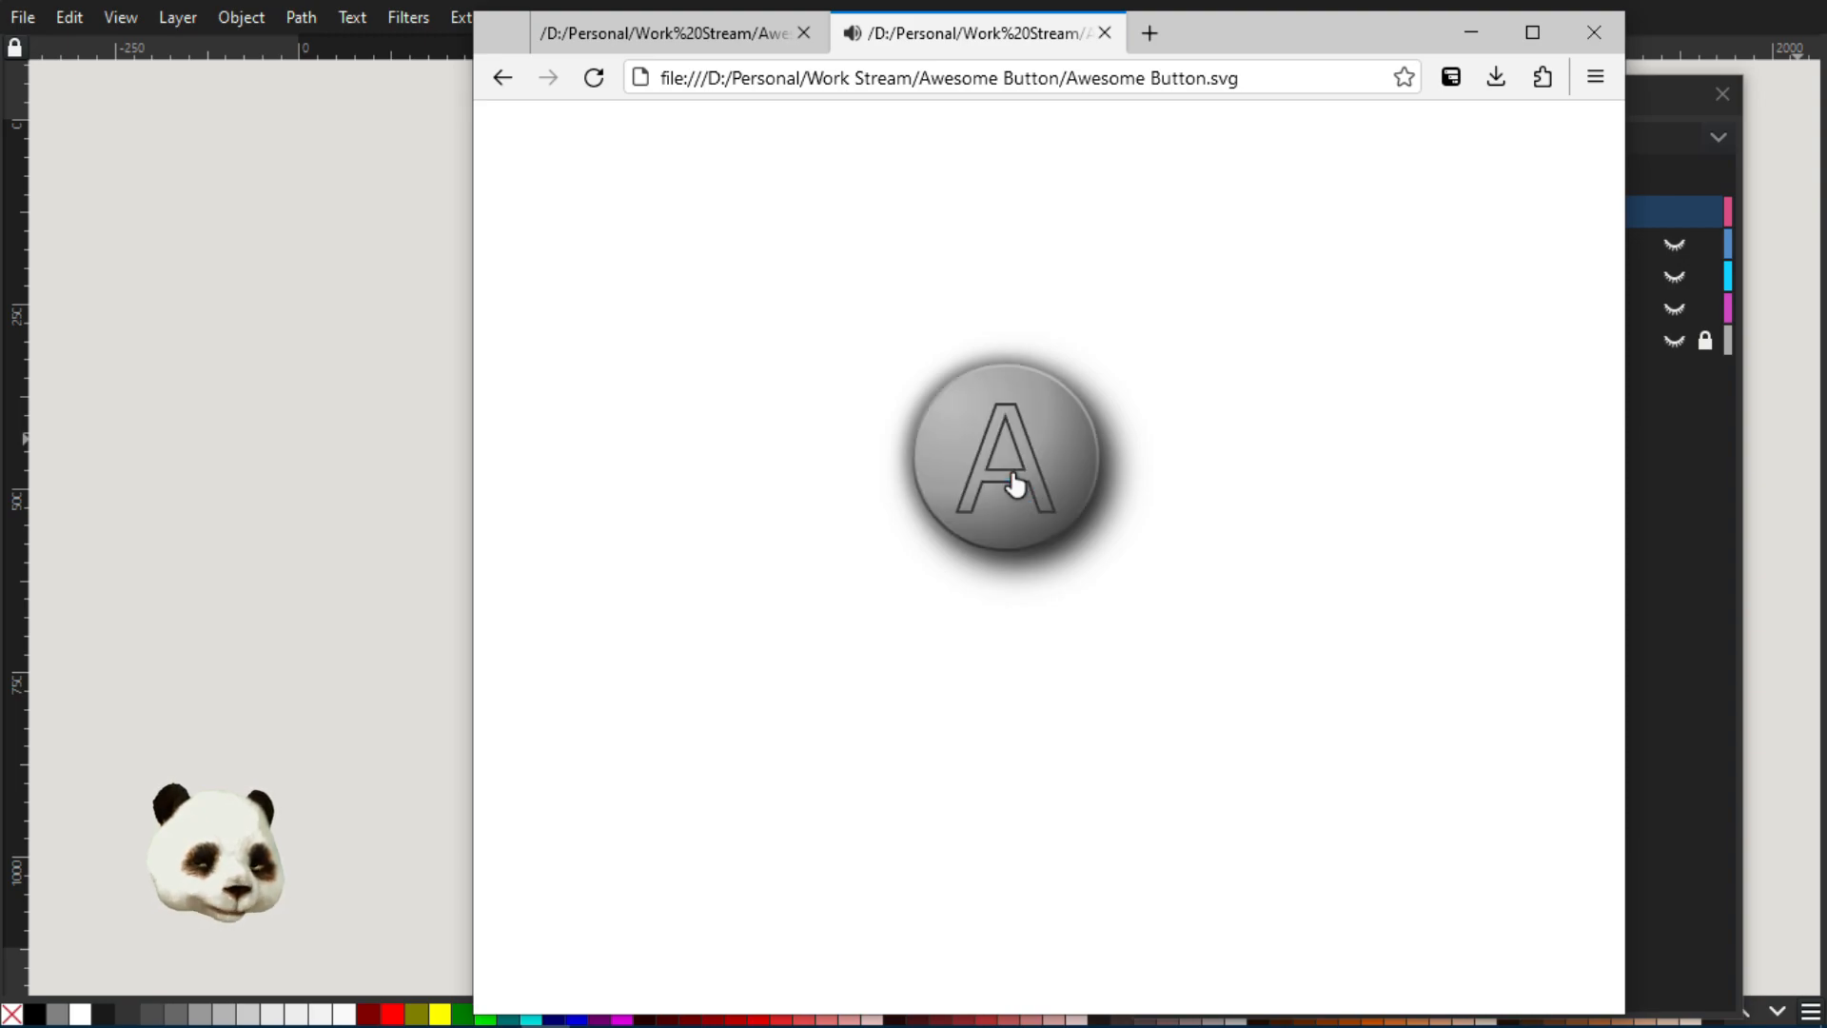
click(1015, 484)
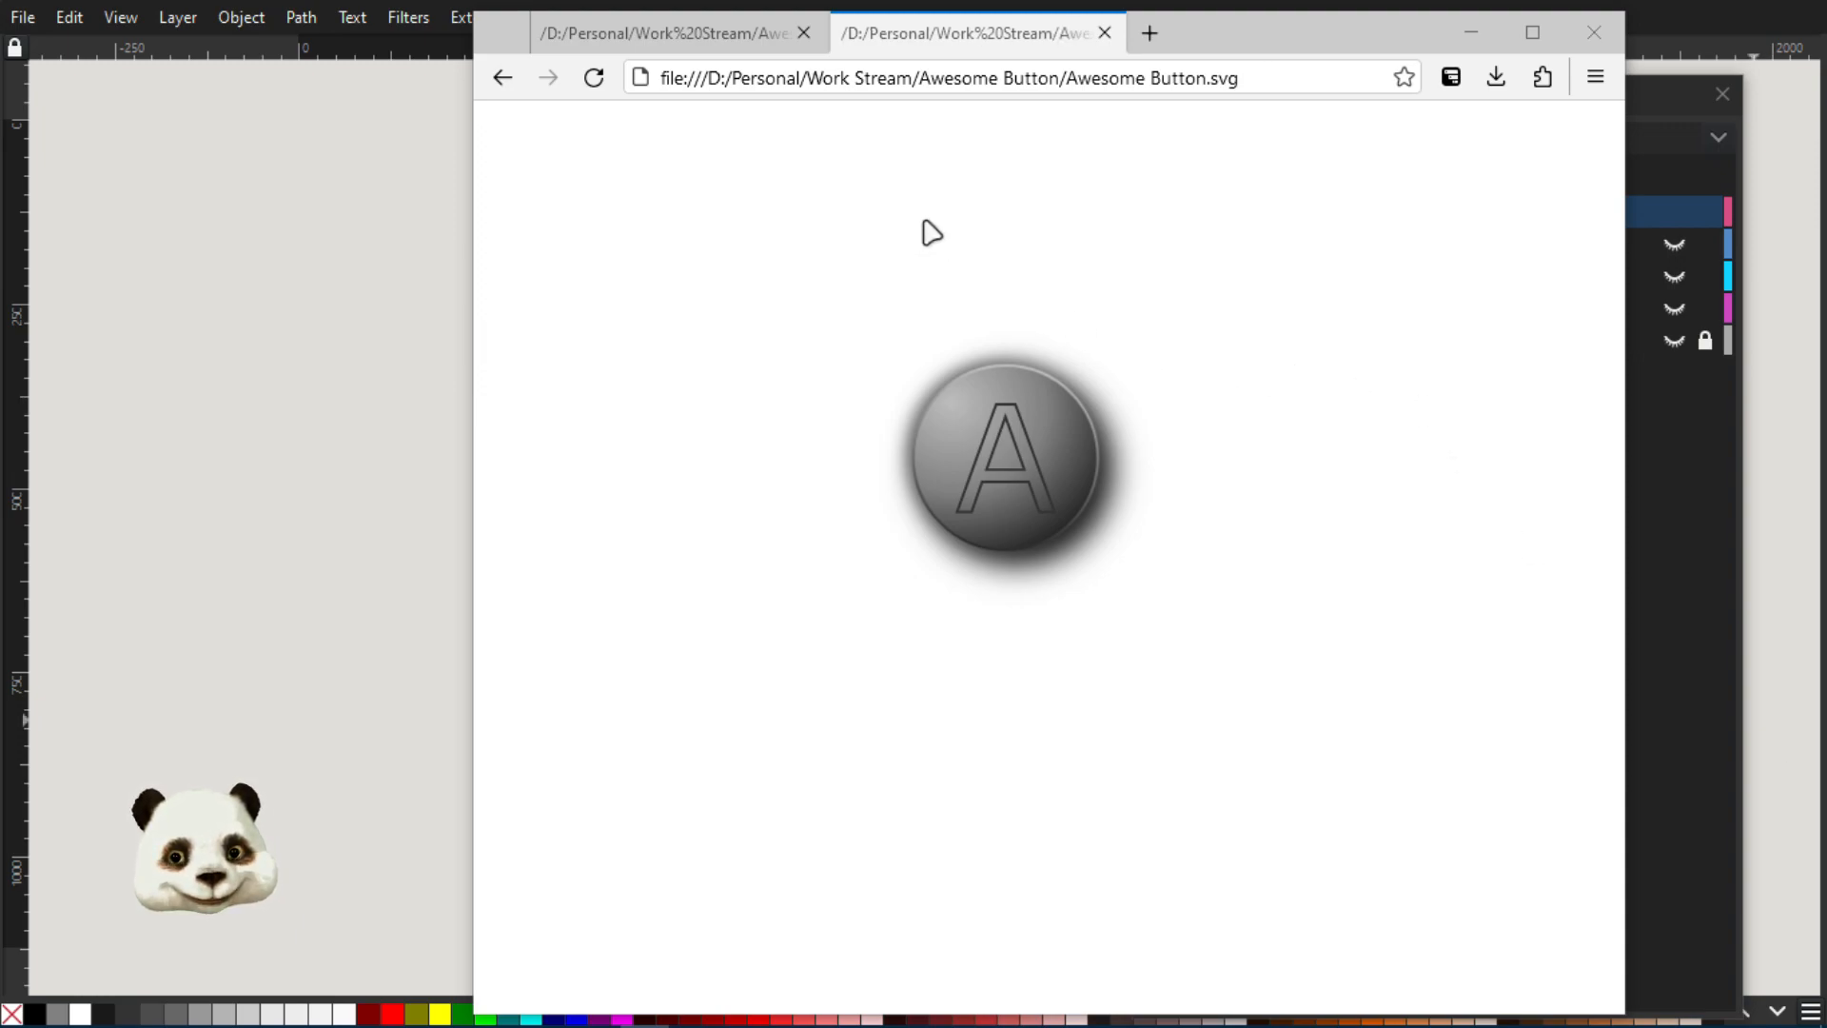
View index.htm in the browser, test its embedded button, and highlight the htm extension in the page address
click(744, 42)
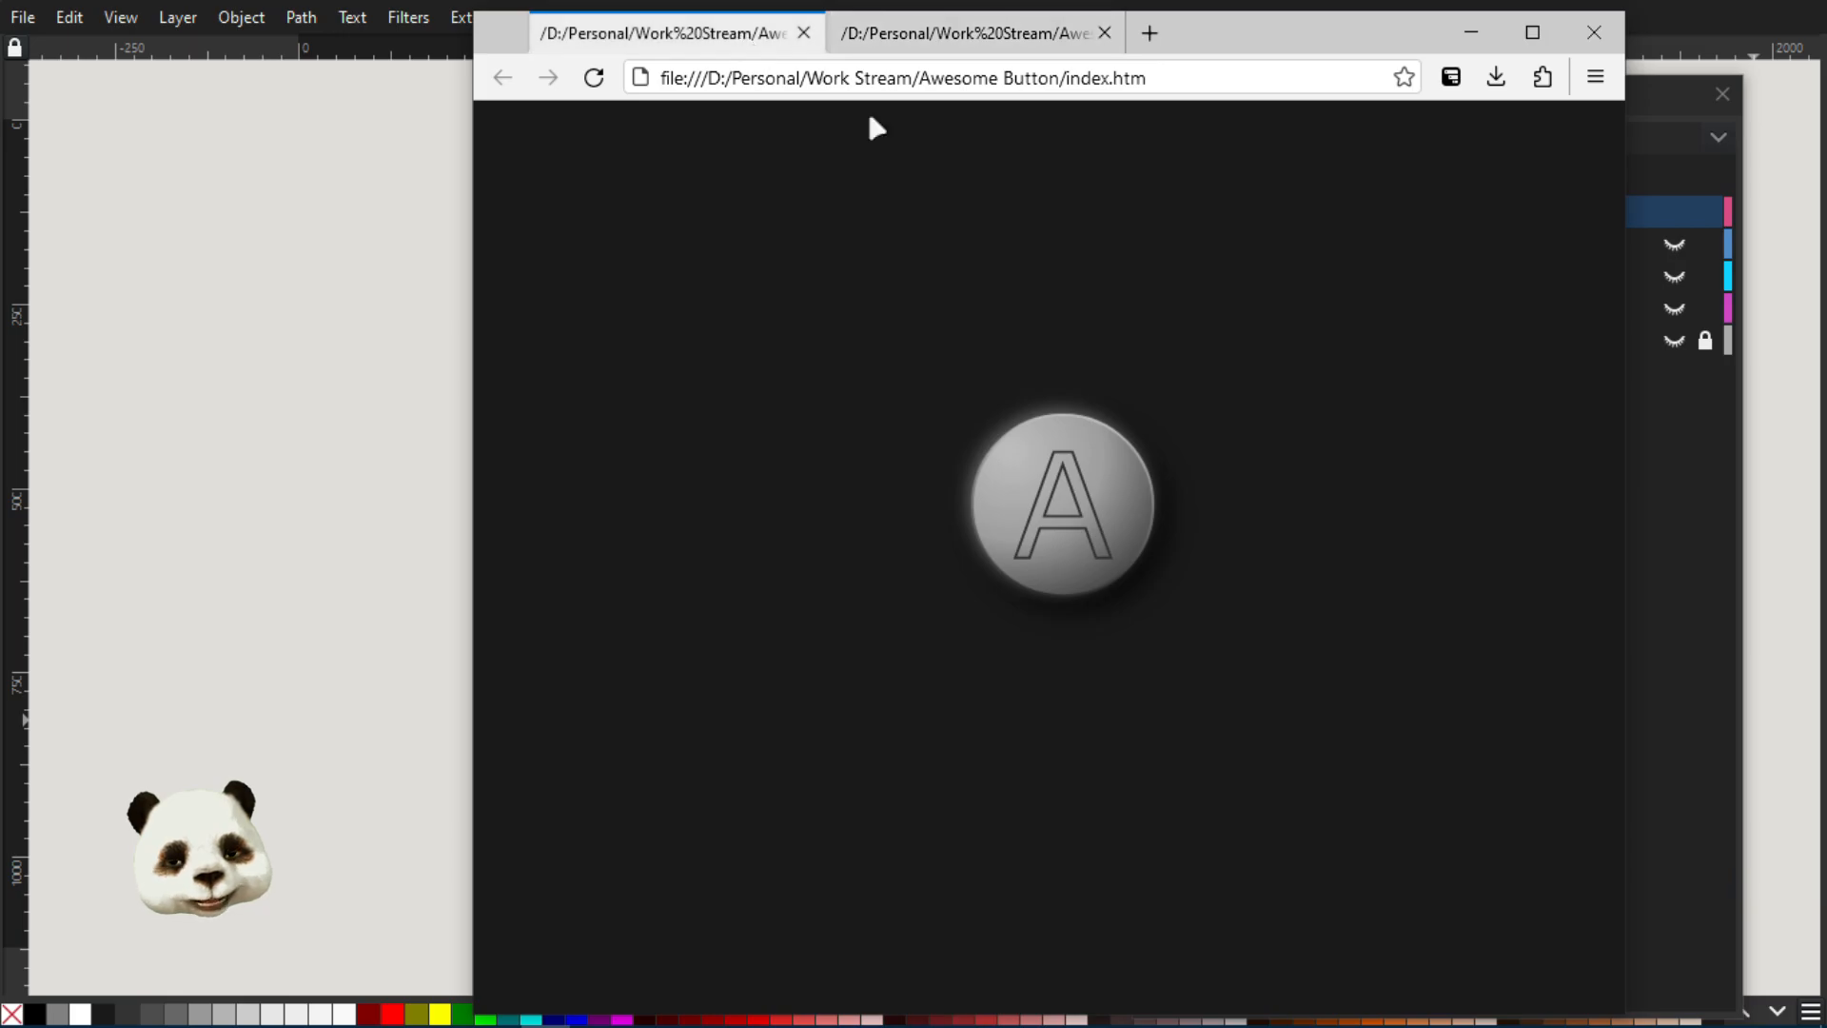
click(1086, 511)
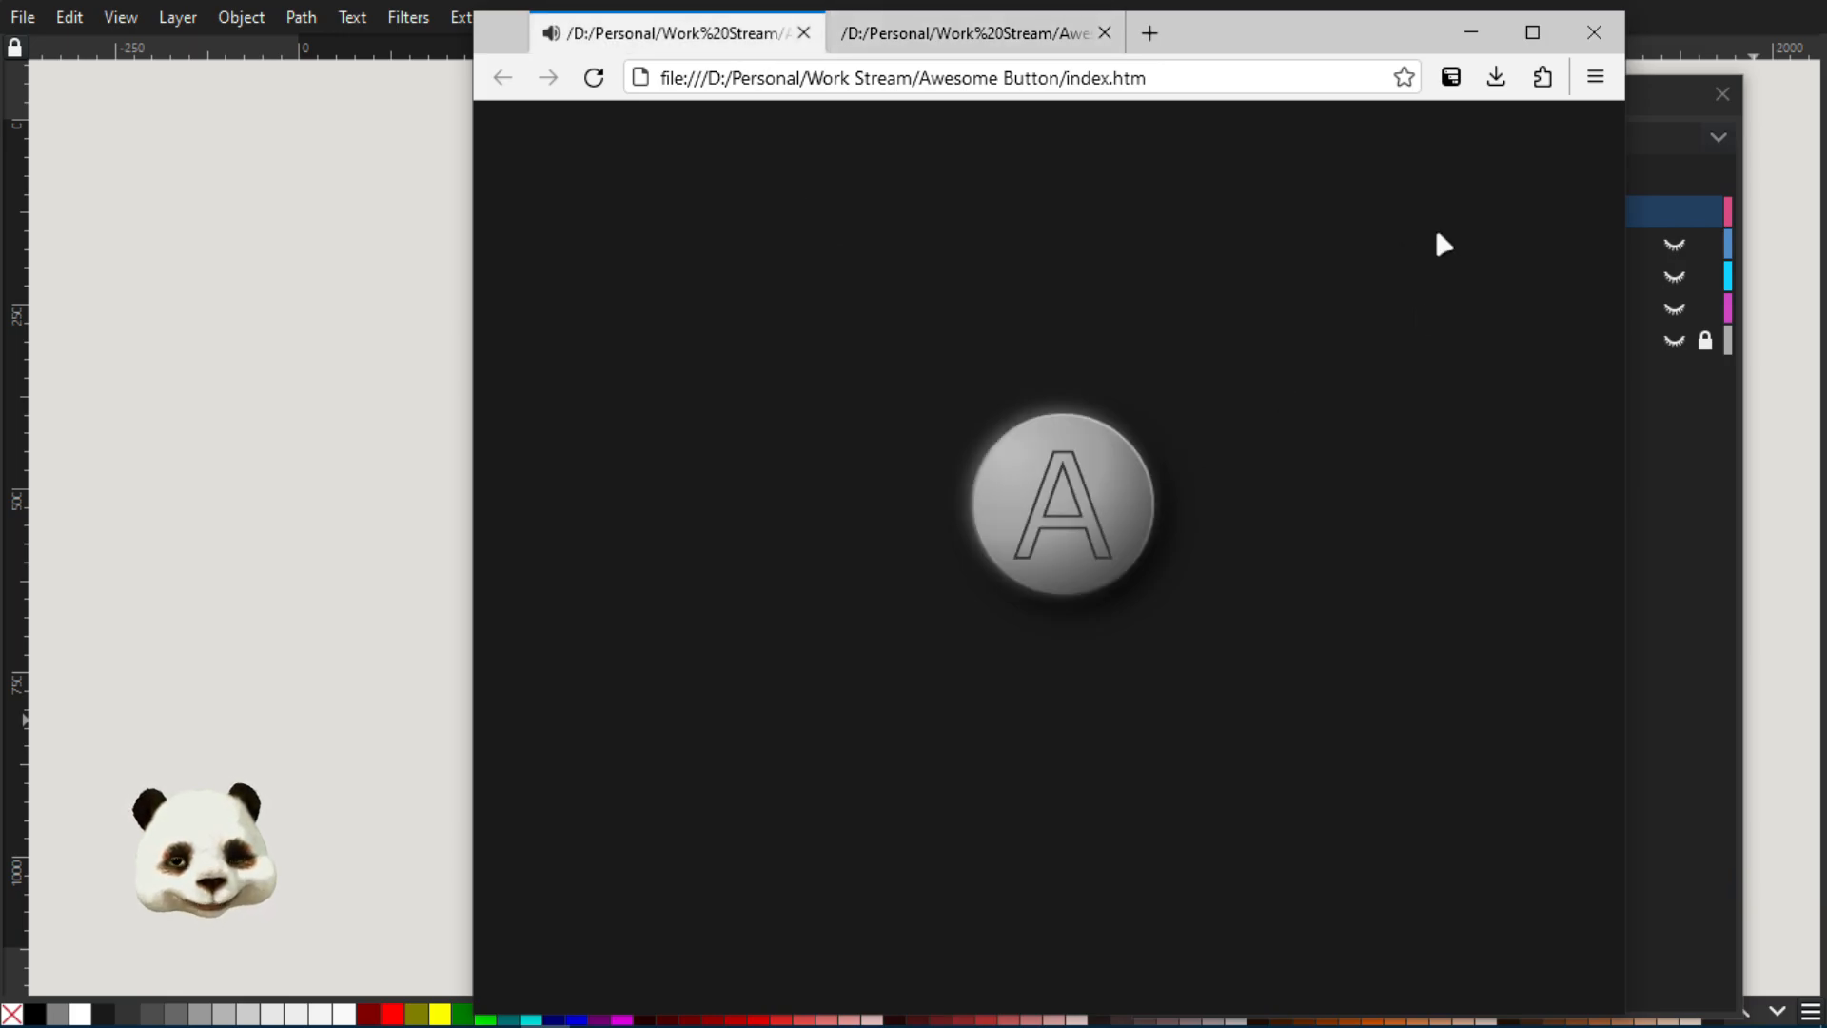
click(1142, 83)
double_click(1134, 79)
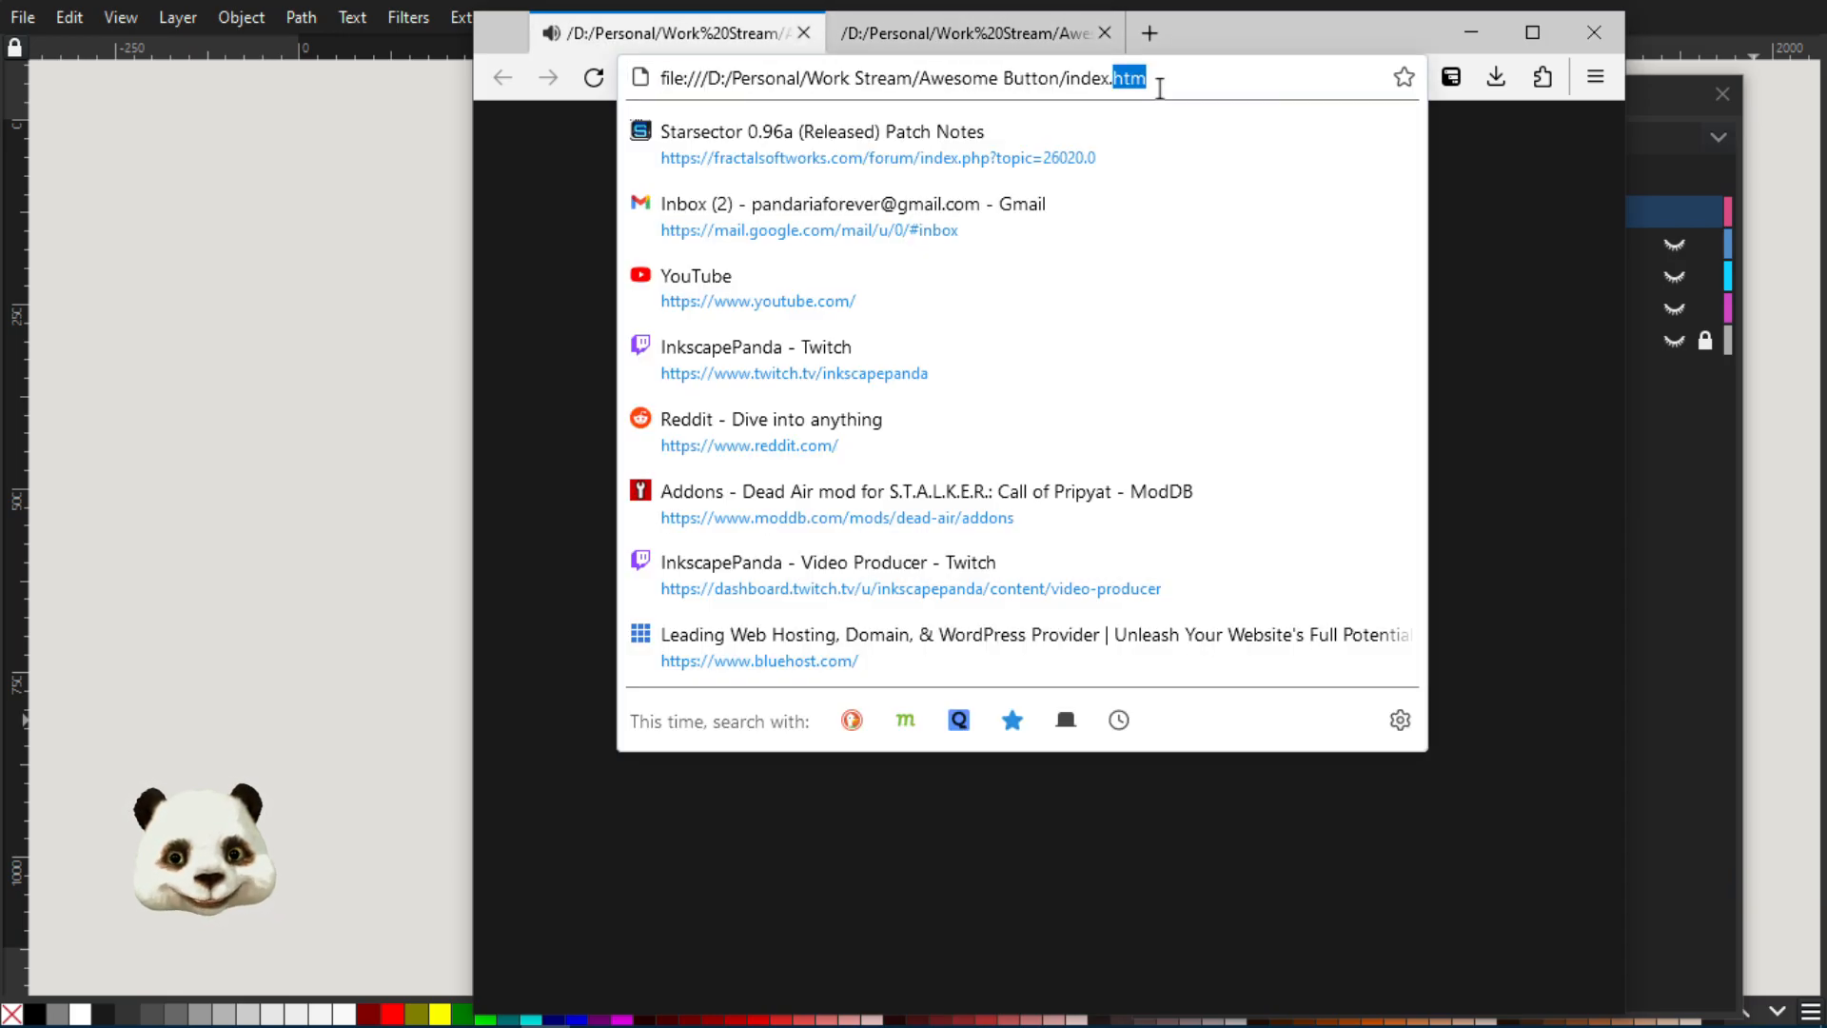
click(1481, 221)
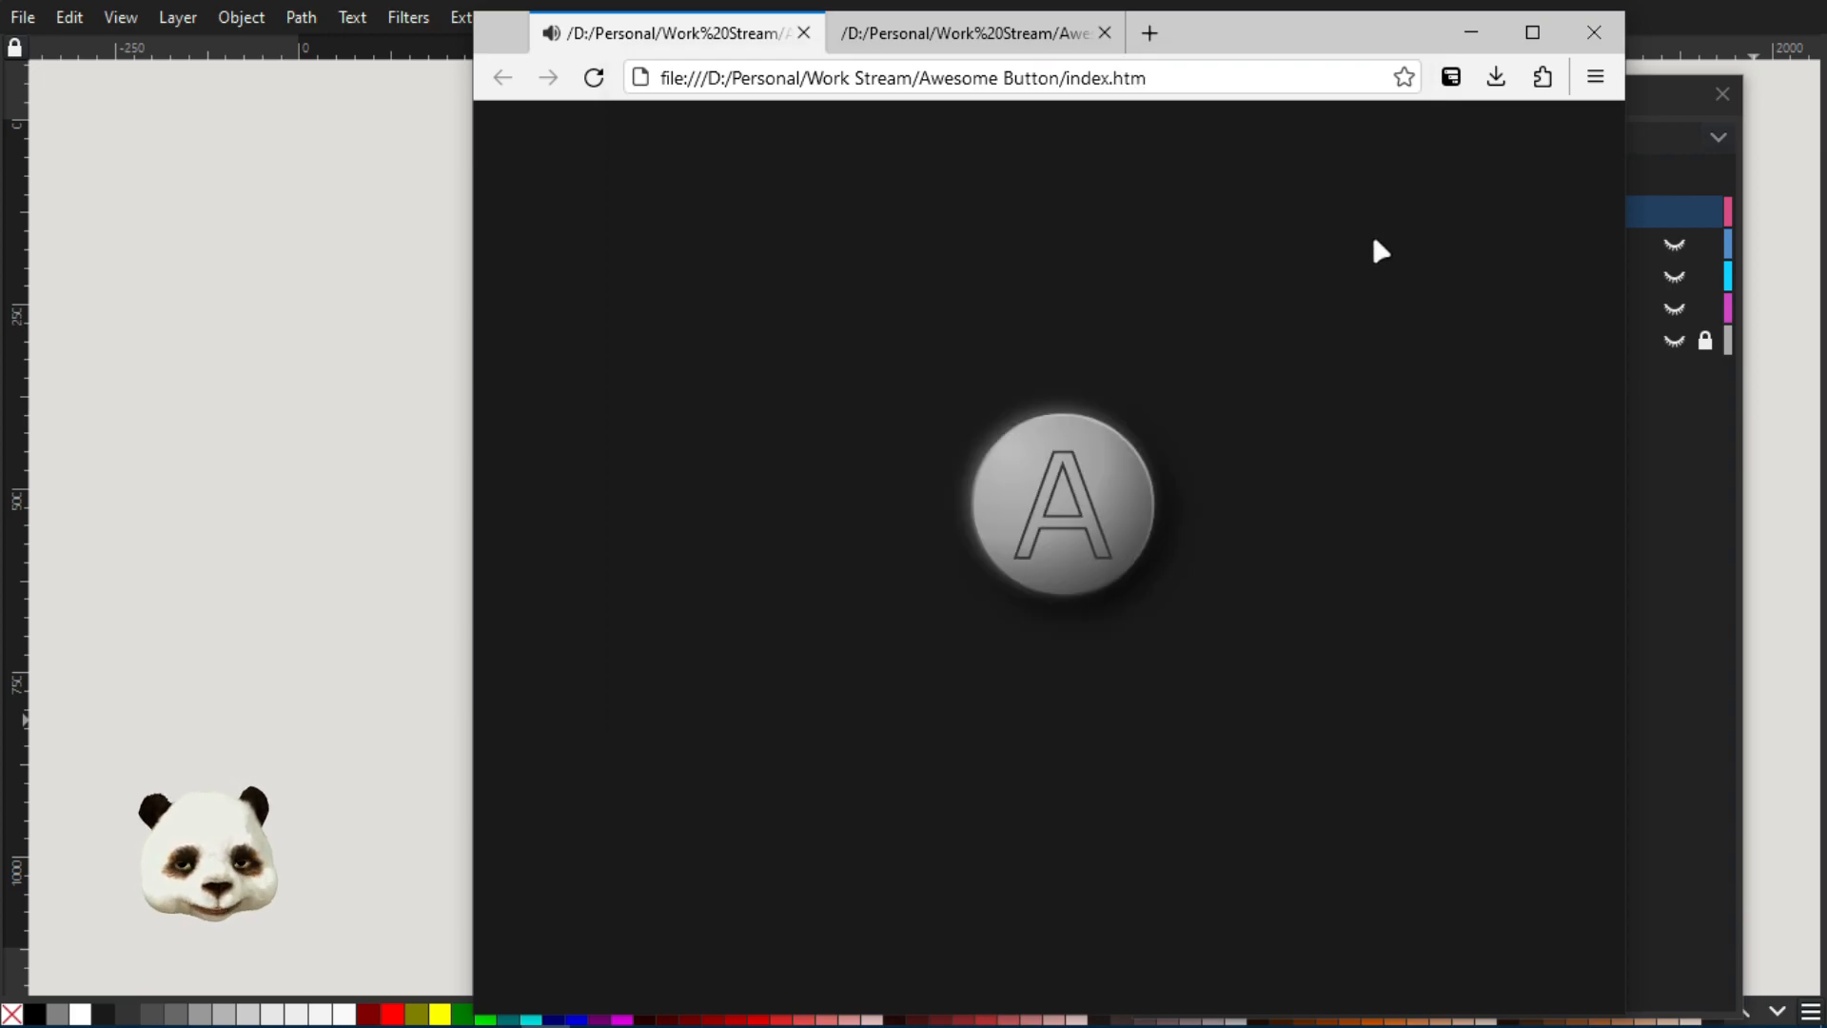
Compare the Awesome Button.svg page with index.htm, test the button on index.htm, and move the browser window off the drawing
click(941, 43)
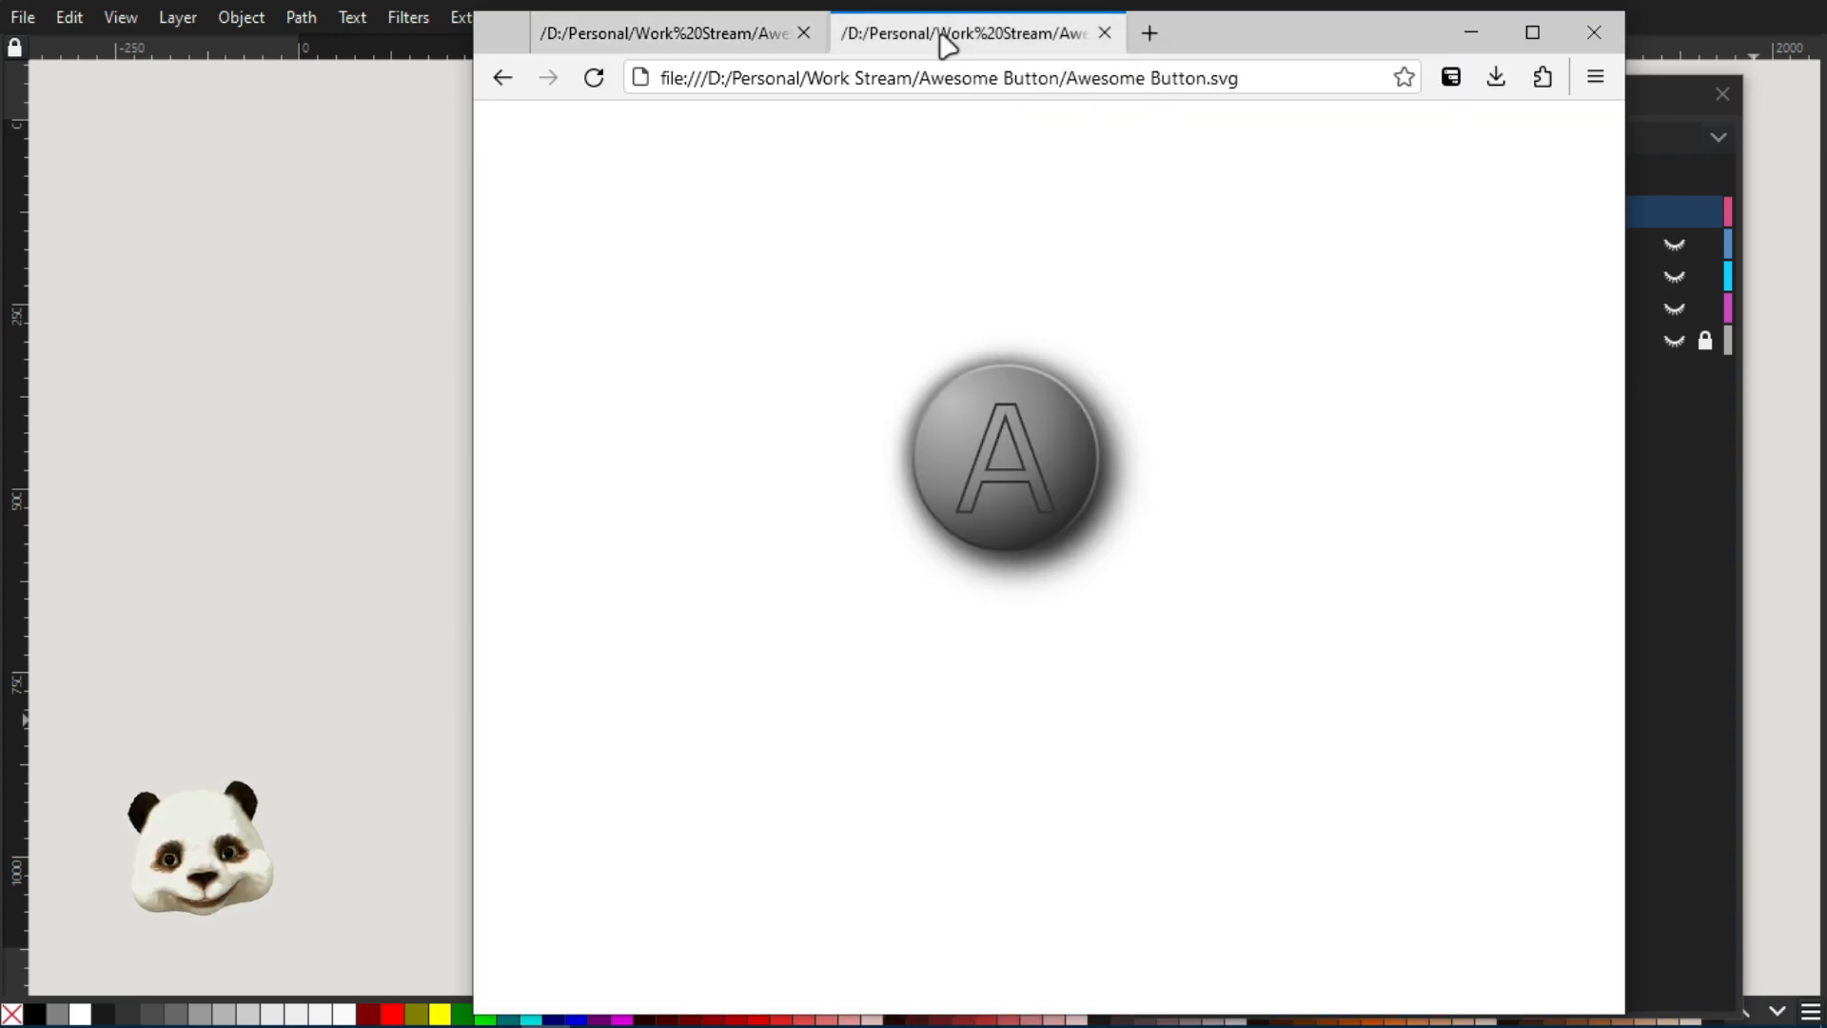
click(1230, 80)
click(722, 36)
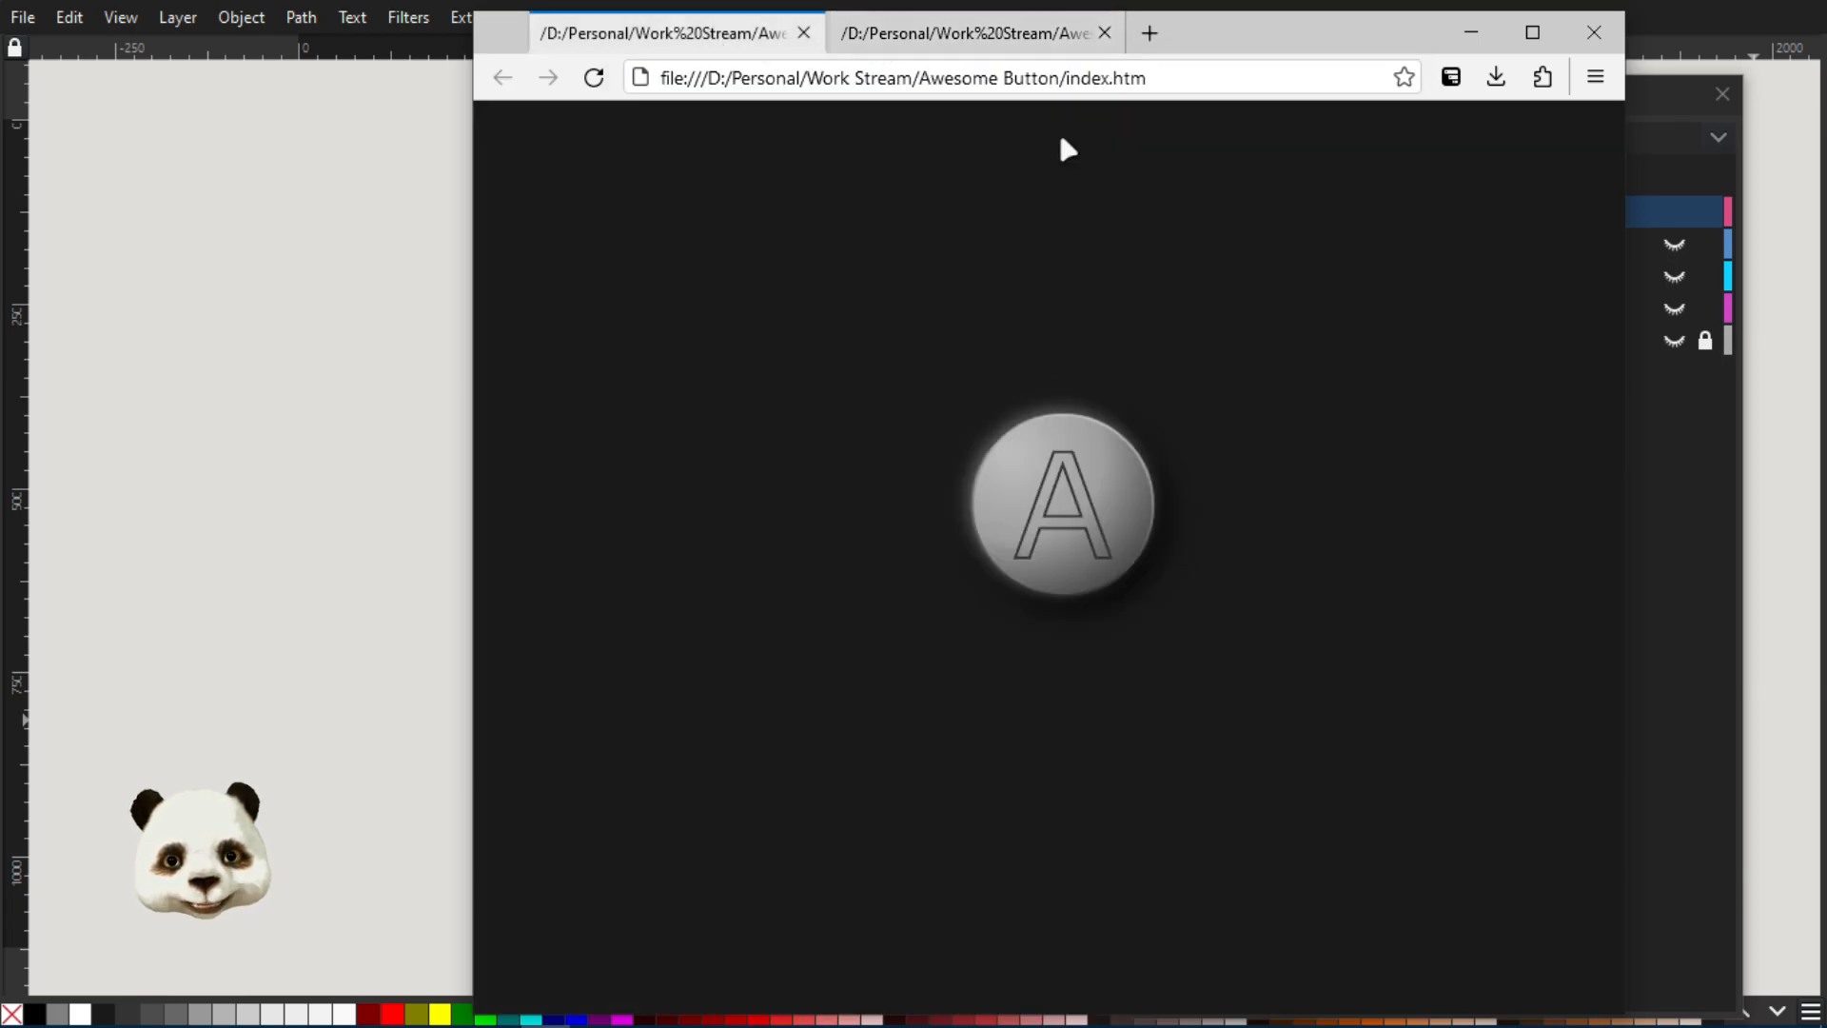
click(1019, 482)
drag(1216, 48, 1826, 91)
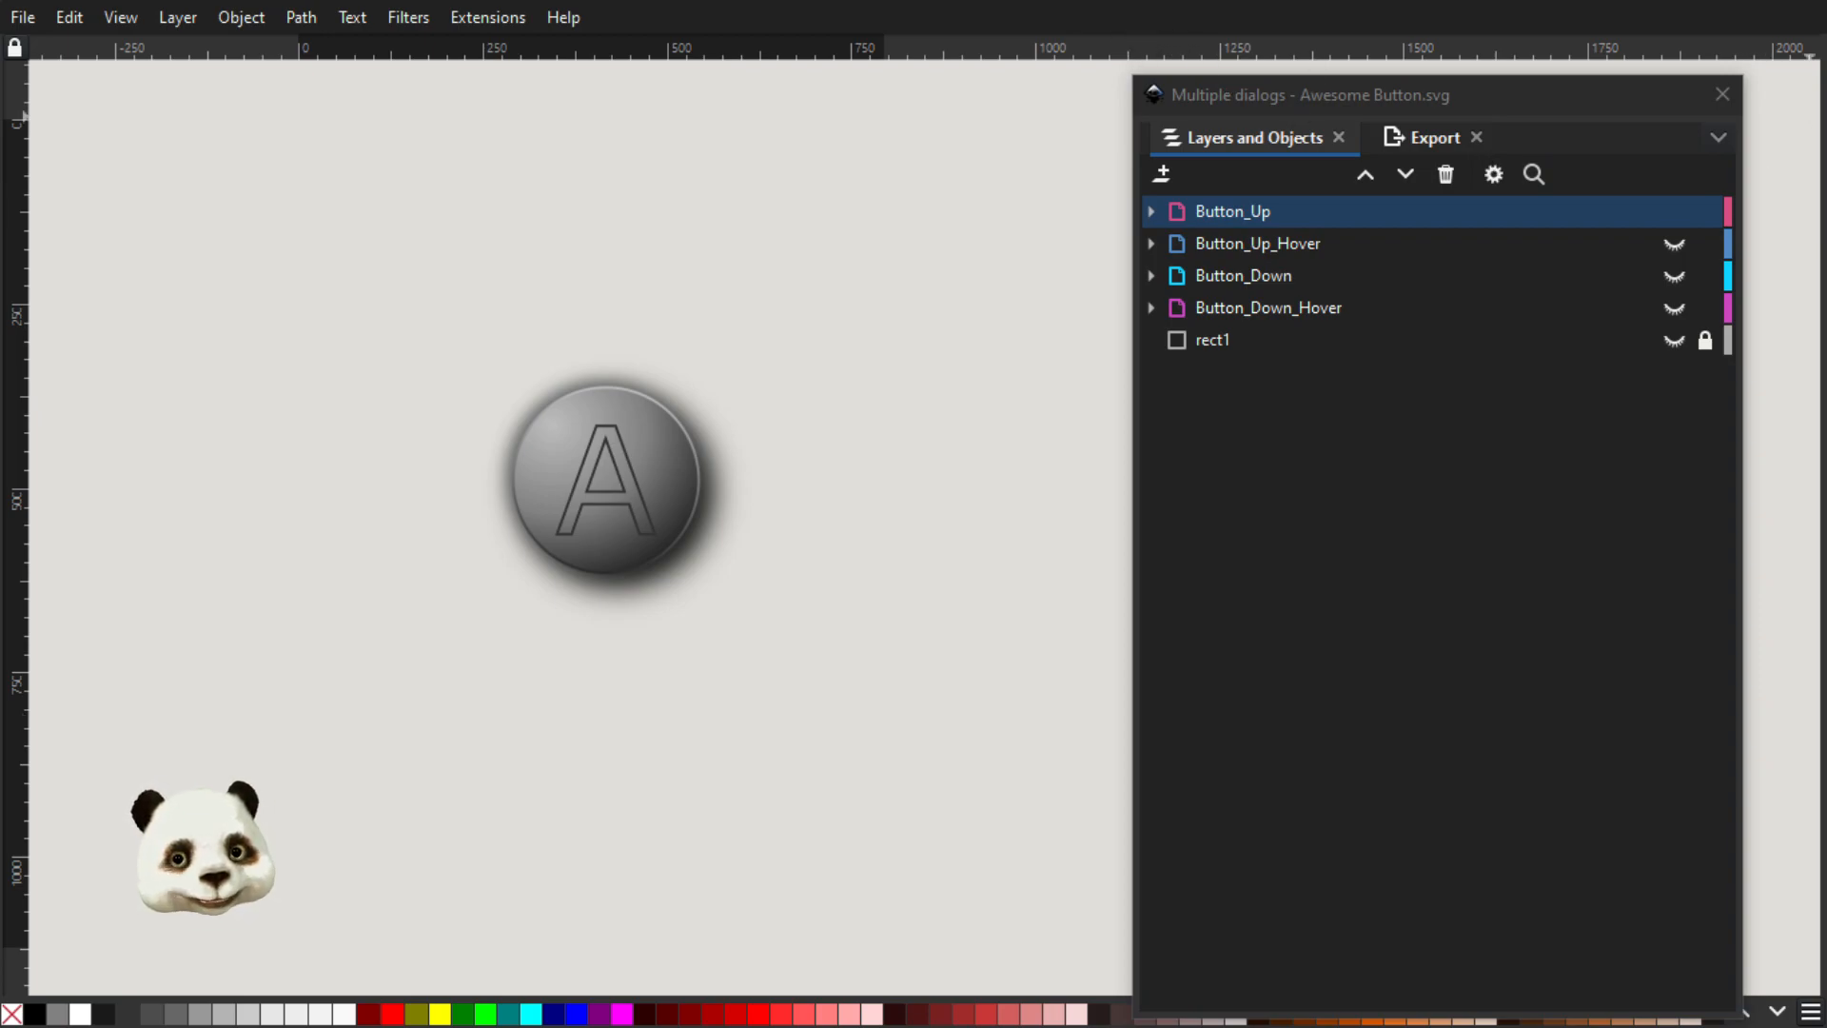
Bring the browser window back, toggle the index.htm button's state again, and return to the Inkscape drawing
drag(1826, 114, 1259, 151)
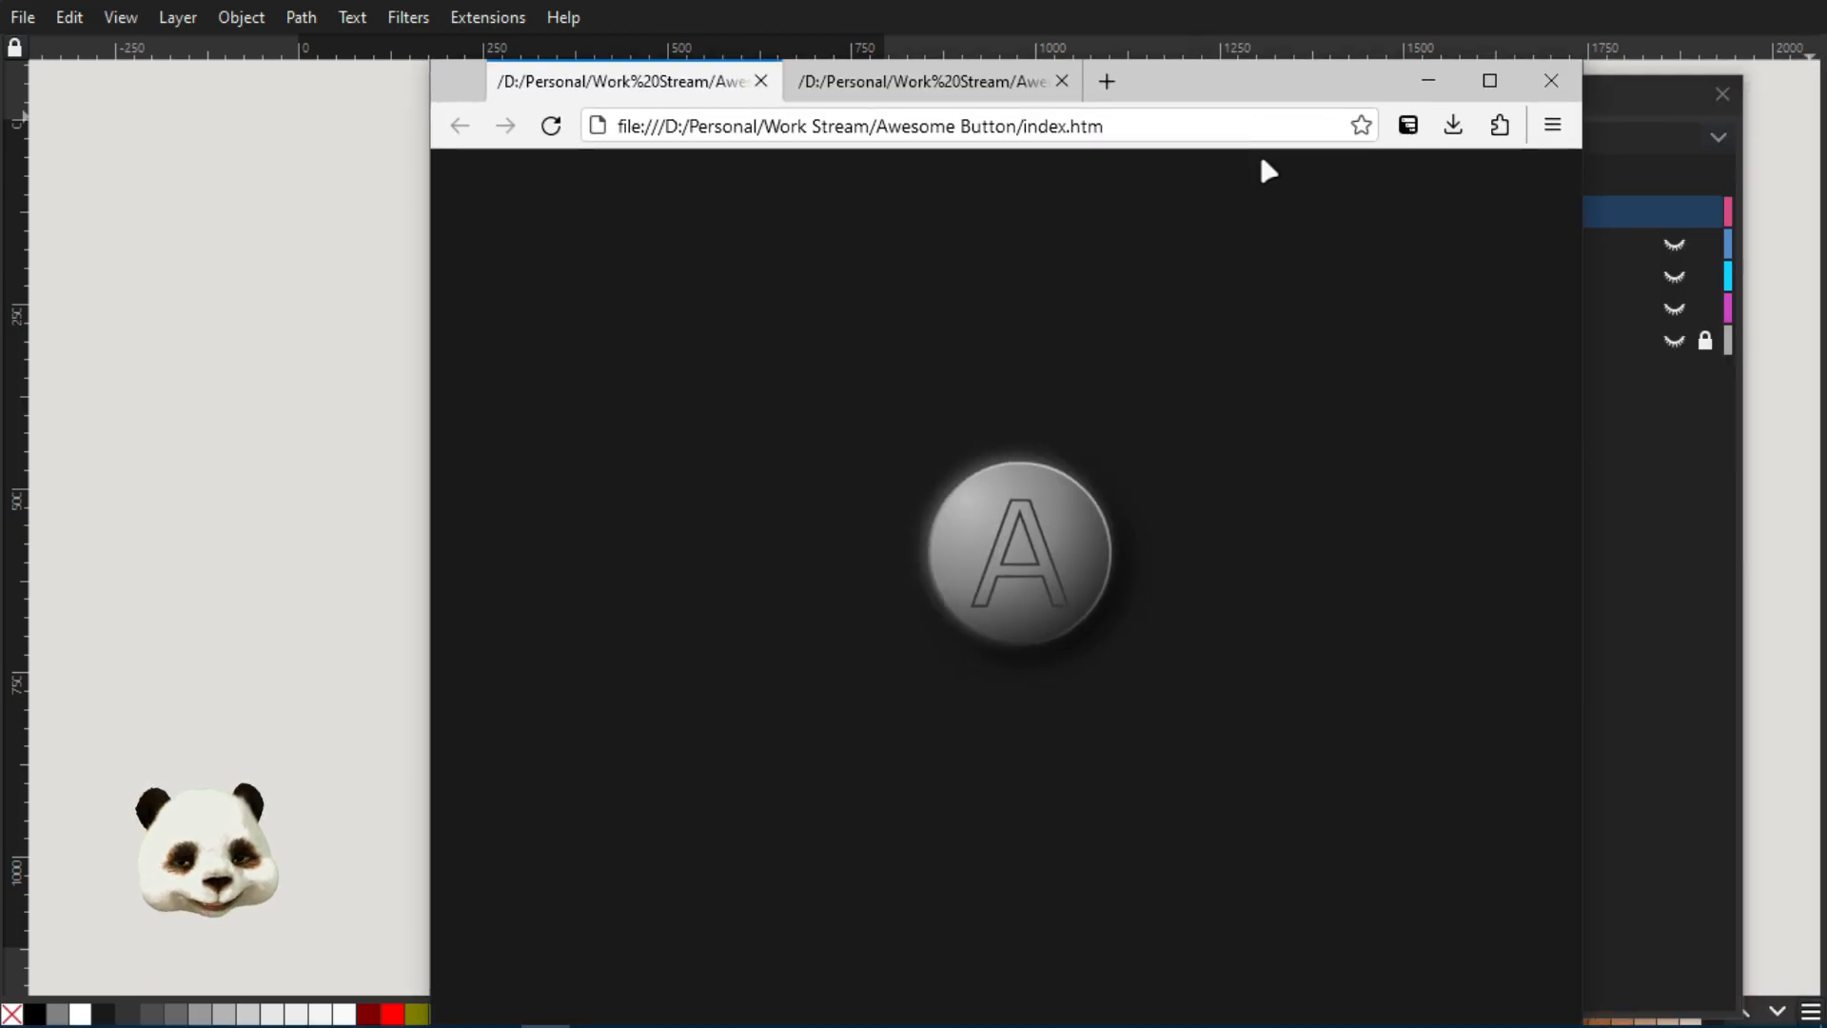
click(1073, 521)
click(1039, 532)
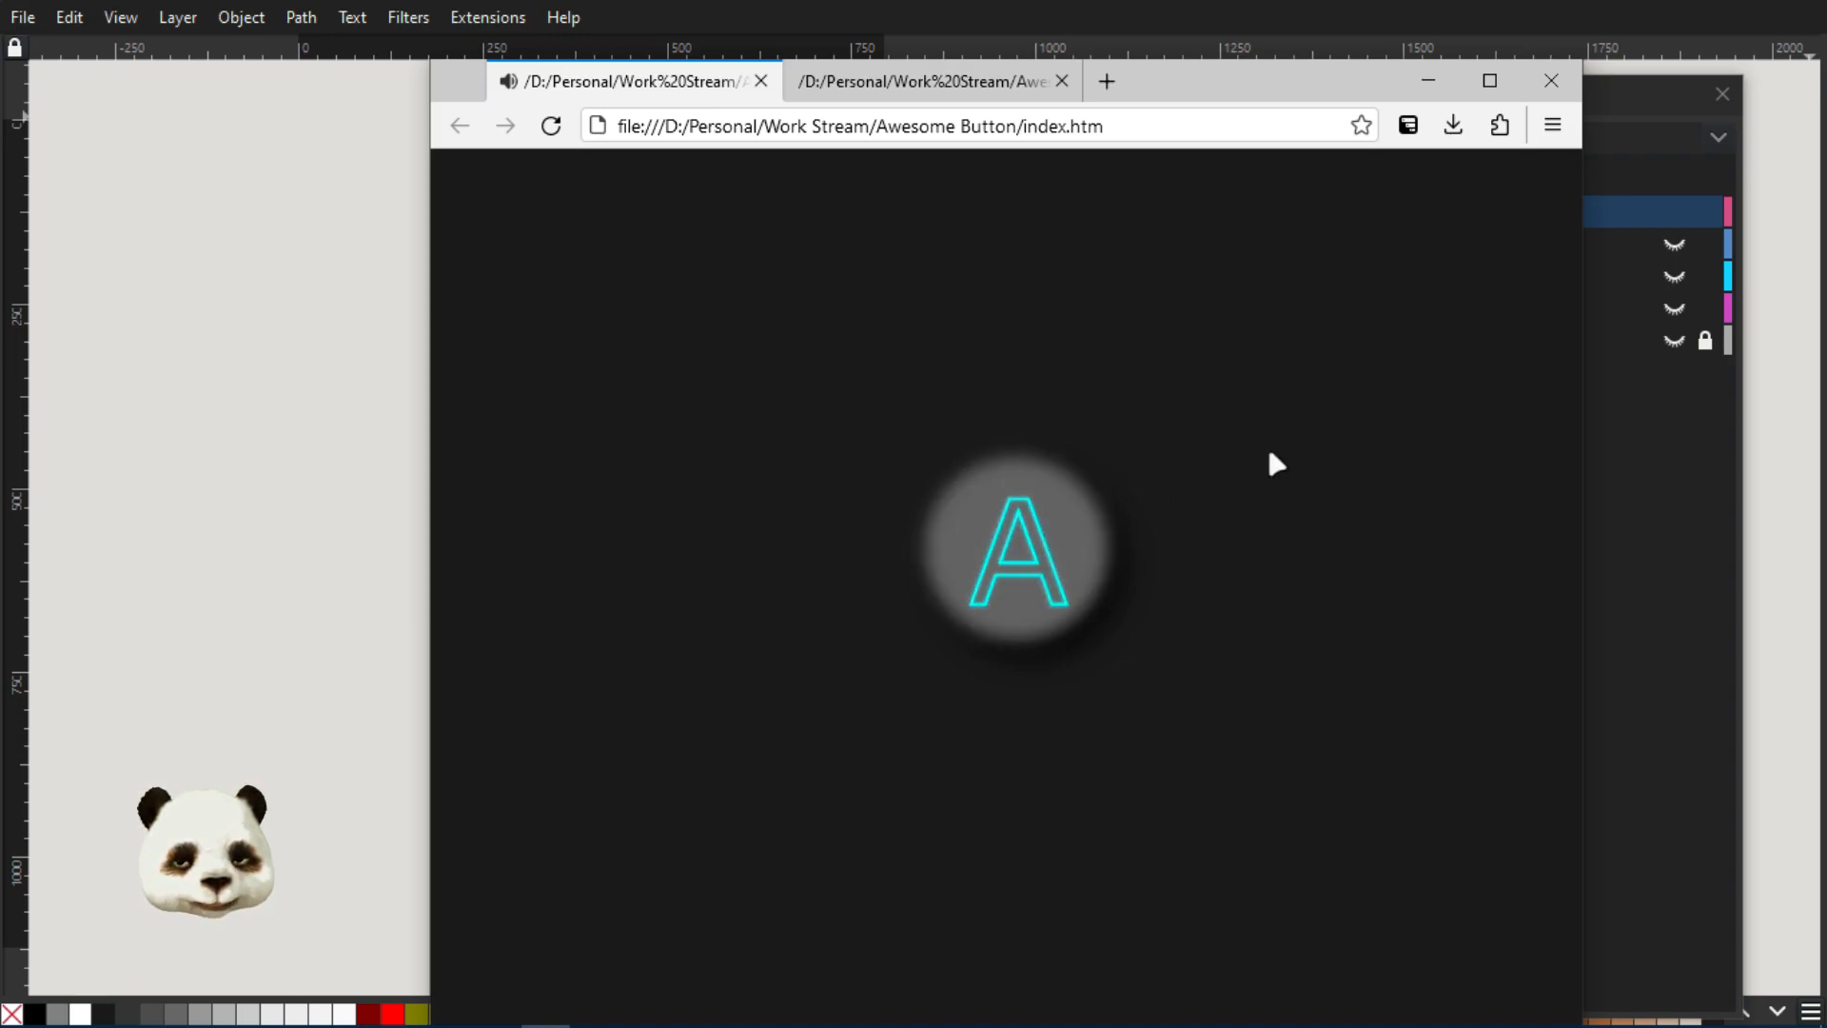
drag(1280, 84, 1826, 74)
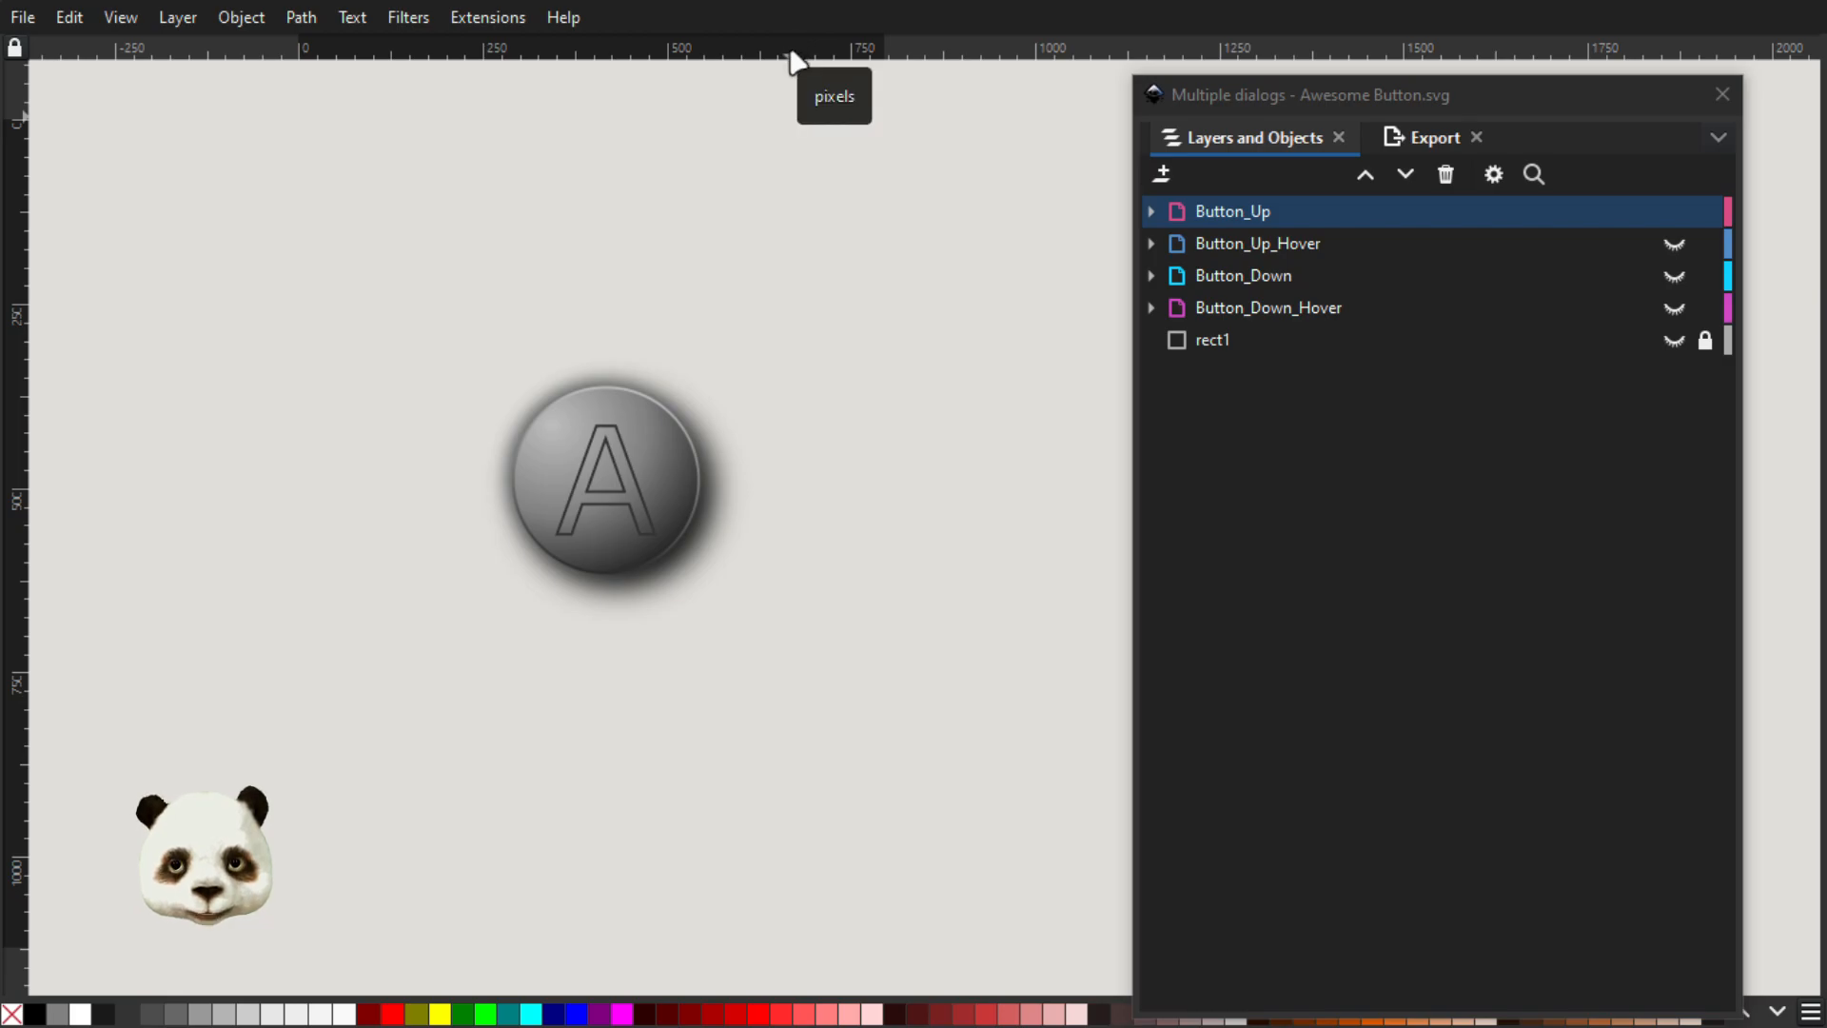
Review the external and embedded script settings in the Document Properties of Awesome Button.svg, and close the dialog
key(ctrl+shift+d)
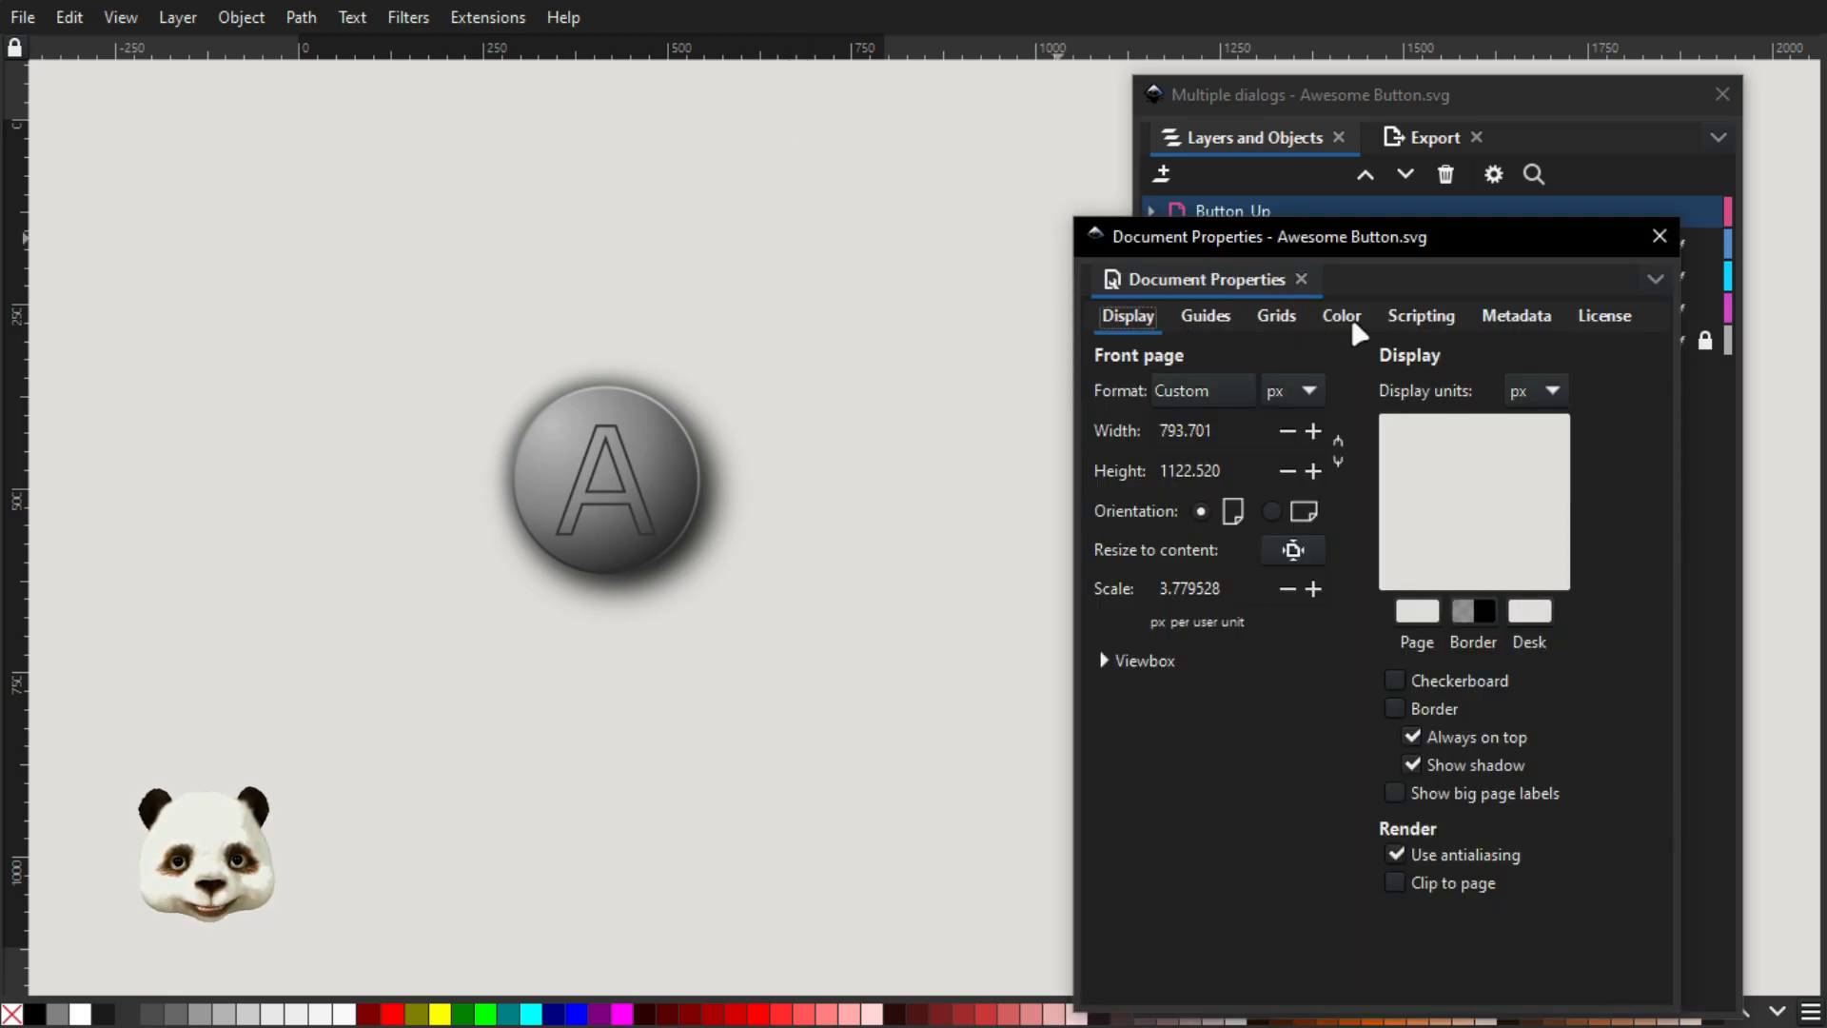
click(1421, 317)
drag(1350, 247, 827, 175)
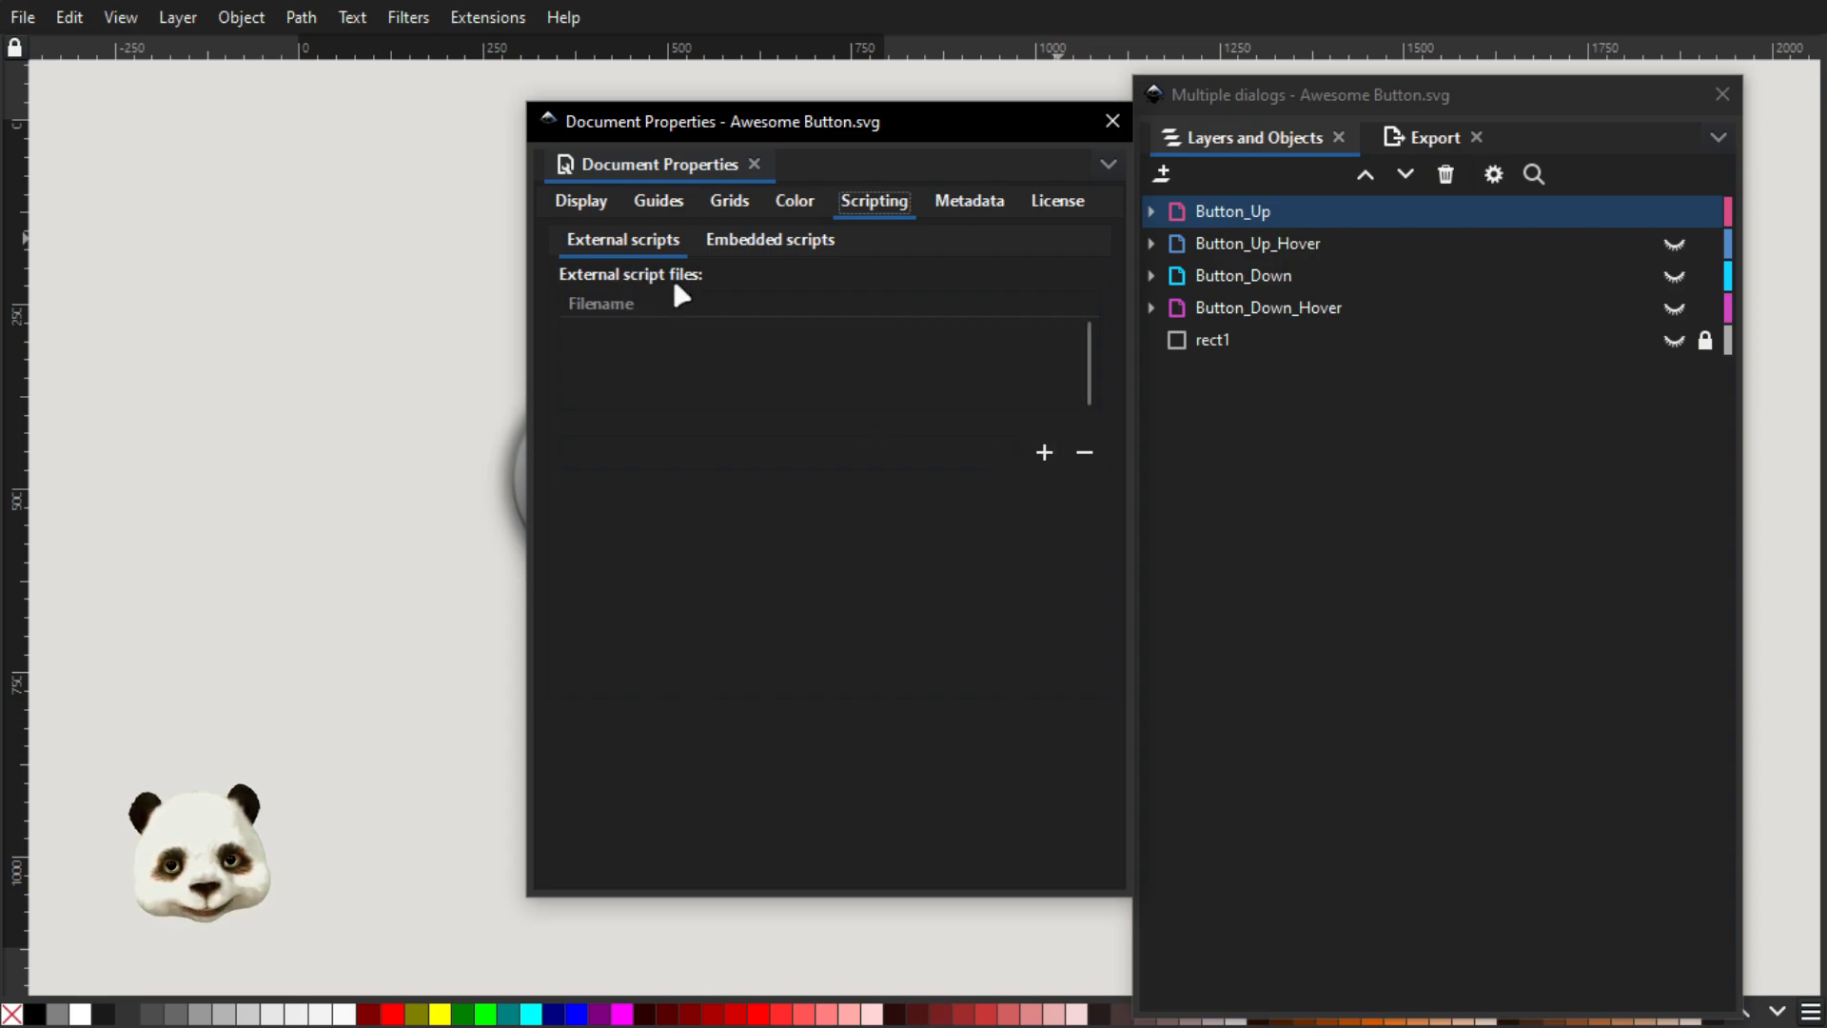
click(776, 242)
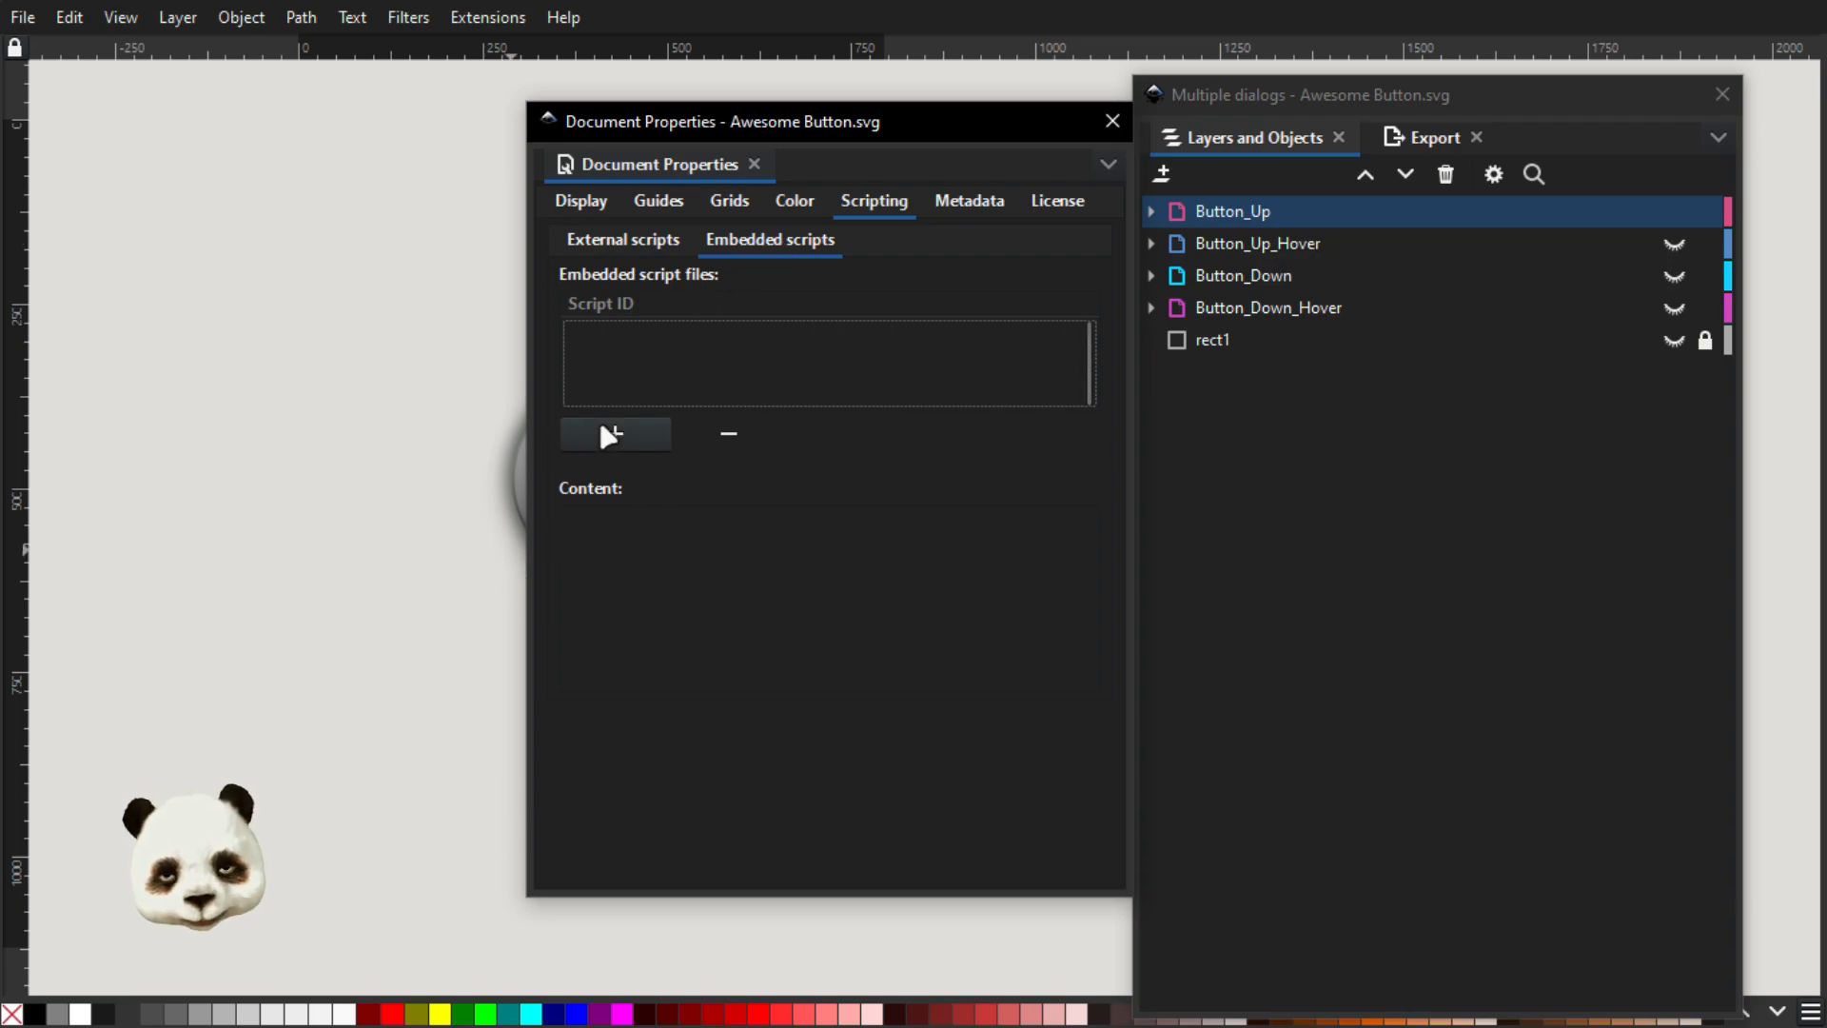
click(623, 605)
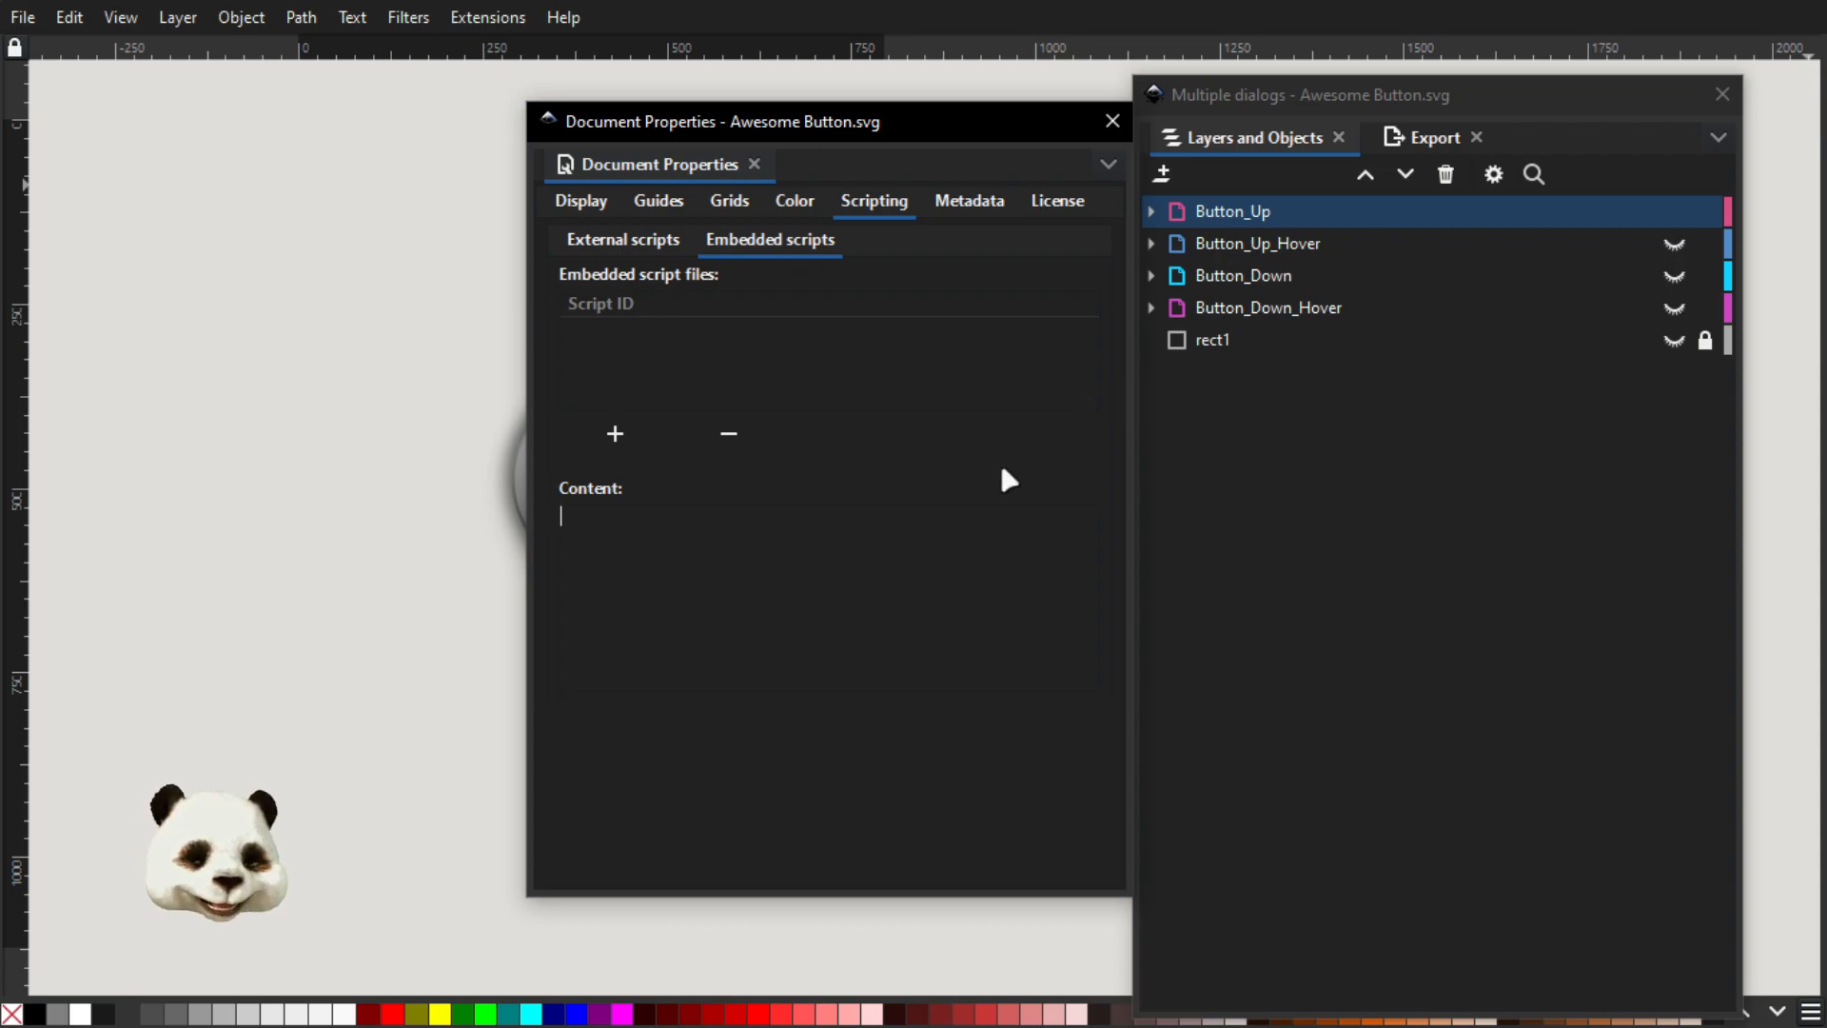
click(647, 239)
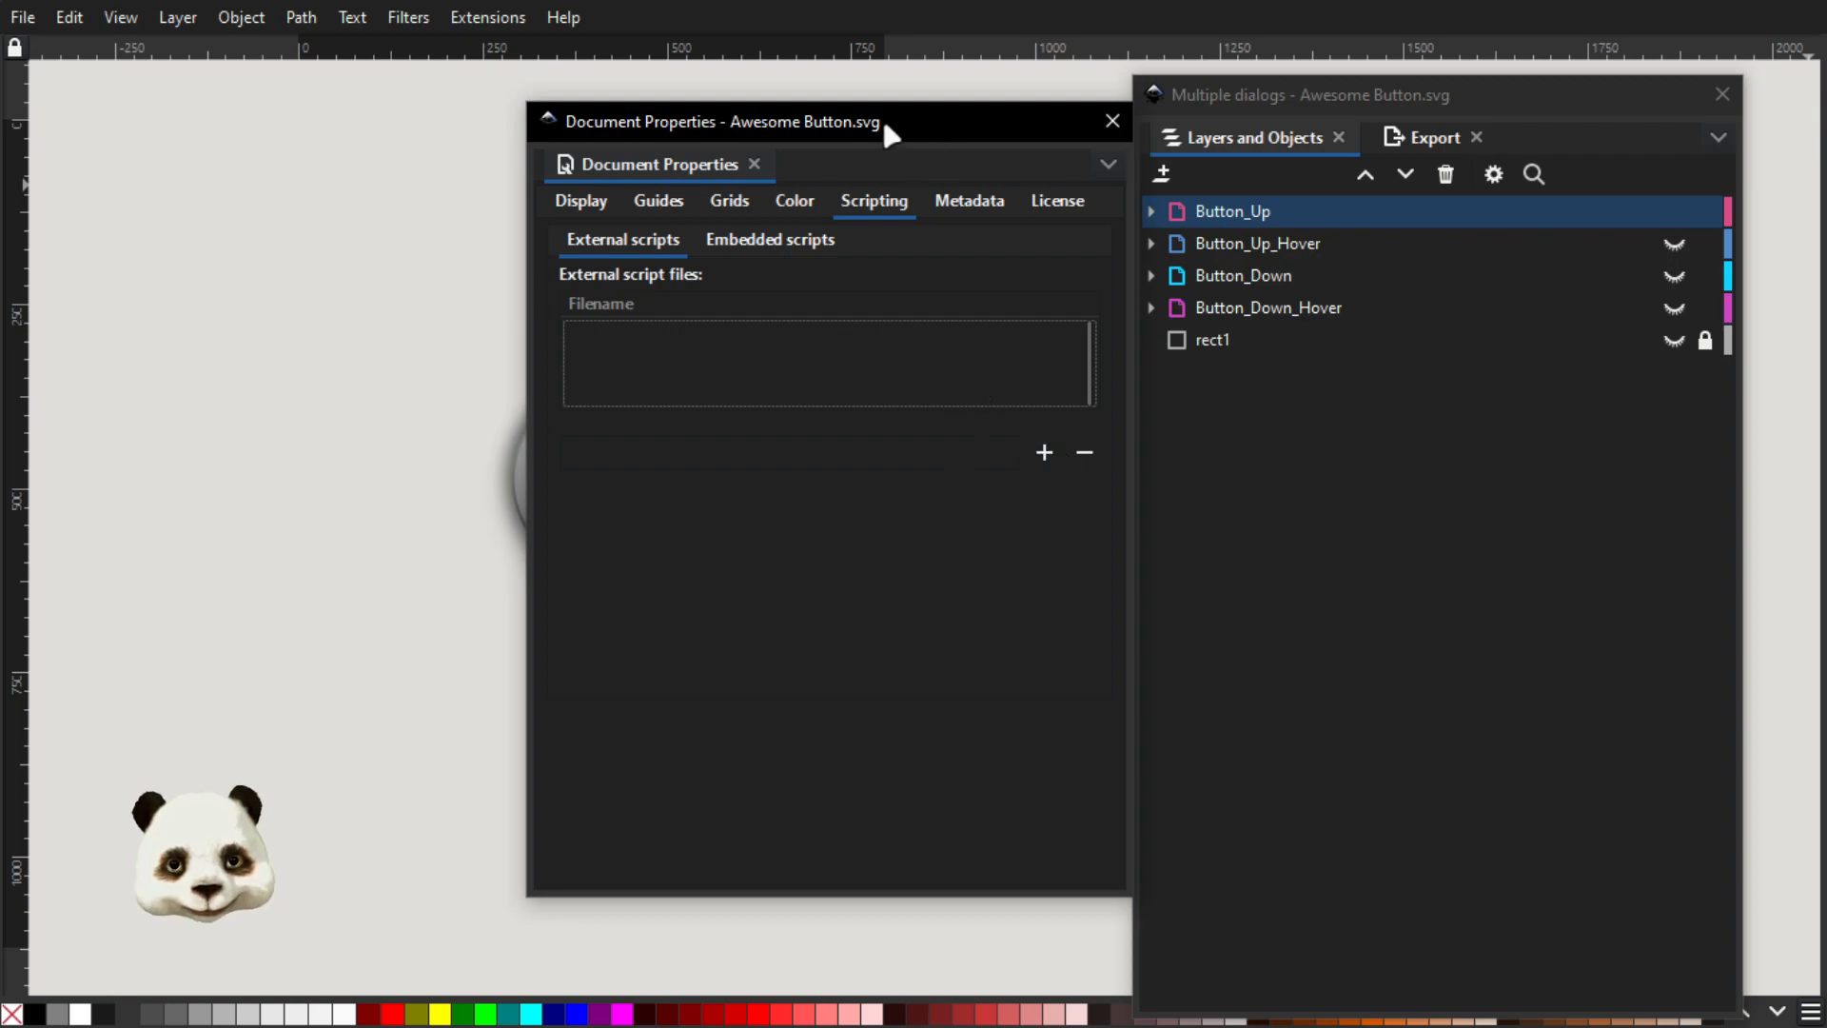
click(1112, 122)
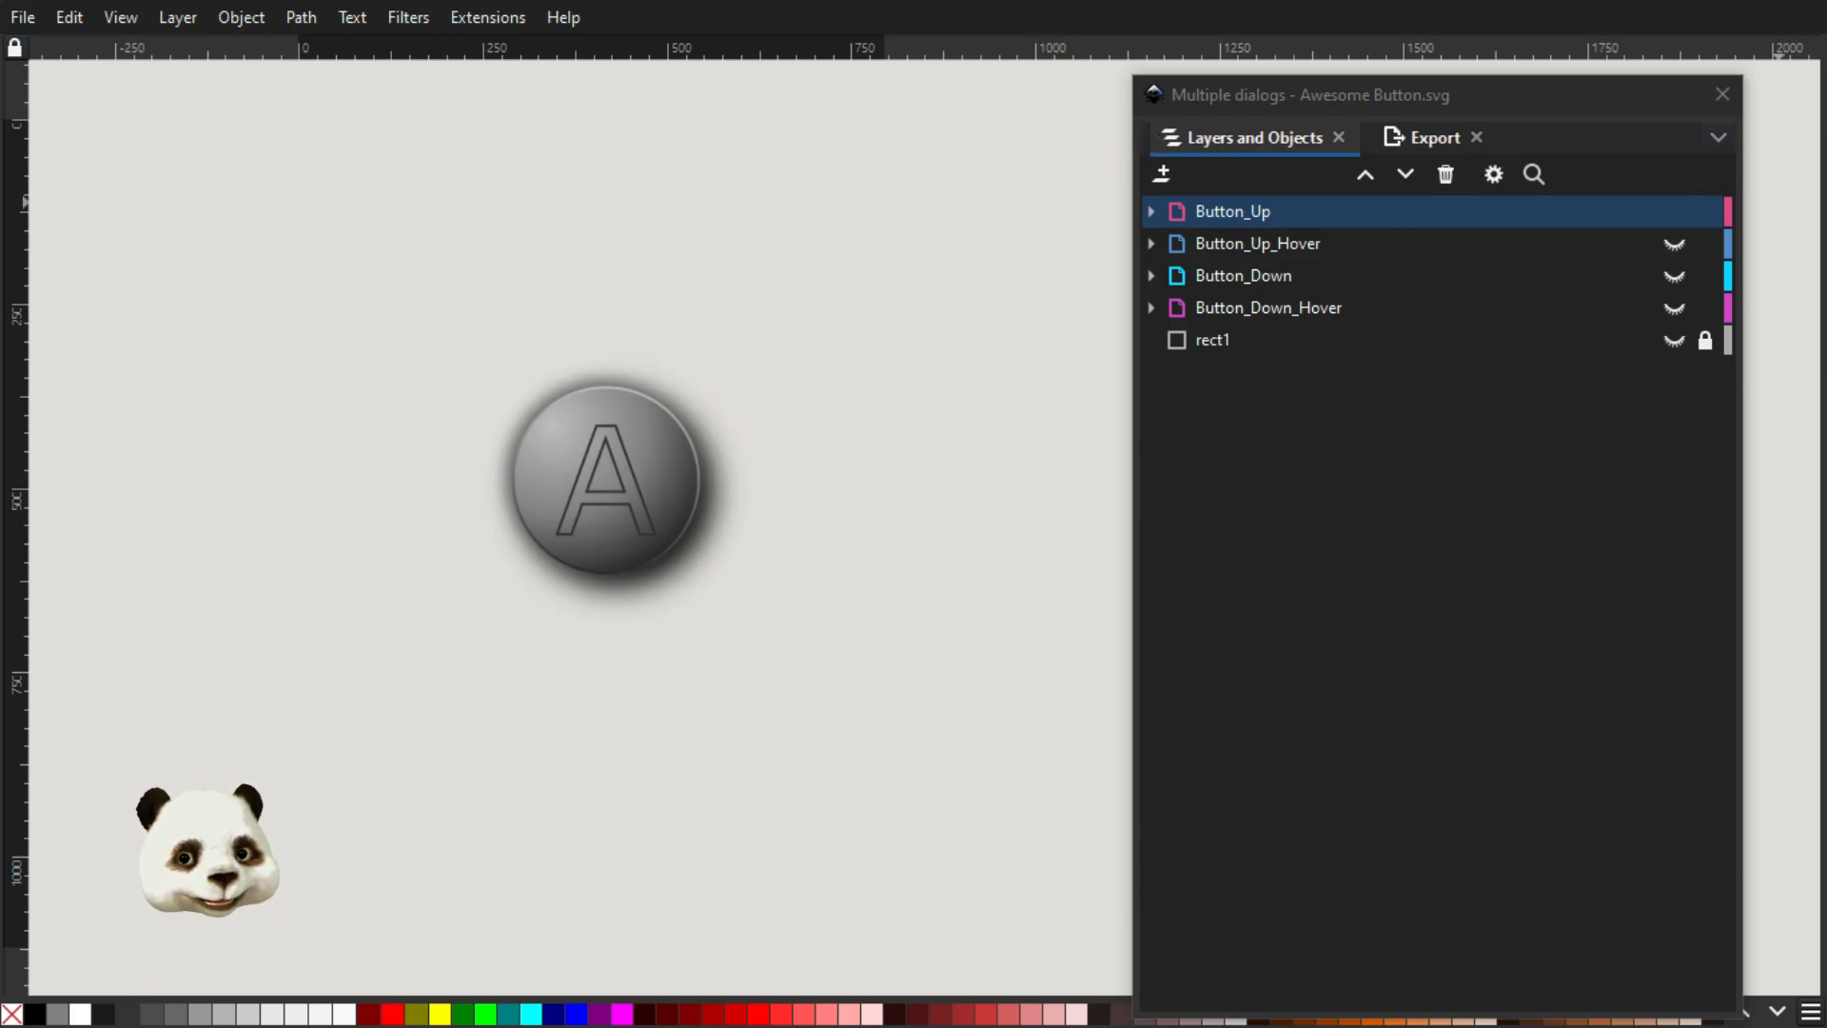
Bring the XML Editor over the drawing and compare the script node's xlink:href value with the files in the Awesome Button folder
drag(1822, 122, 962, 77)
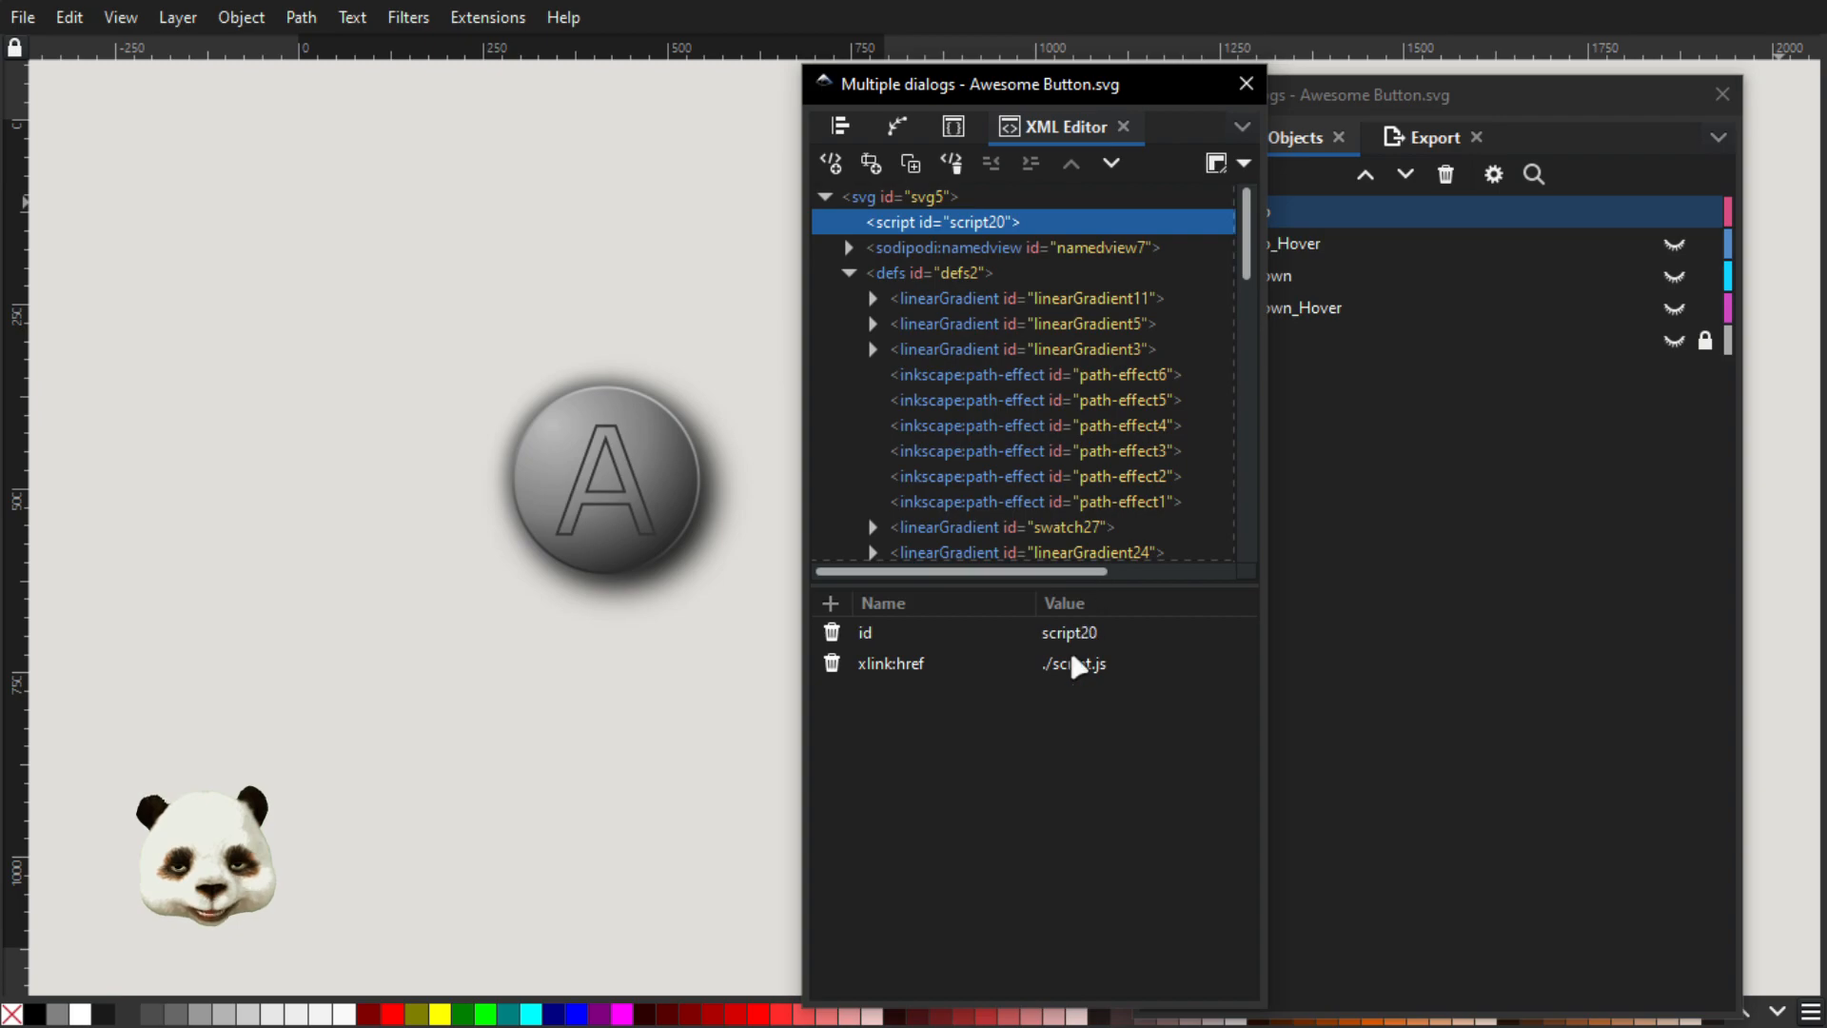
click(981, 671)
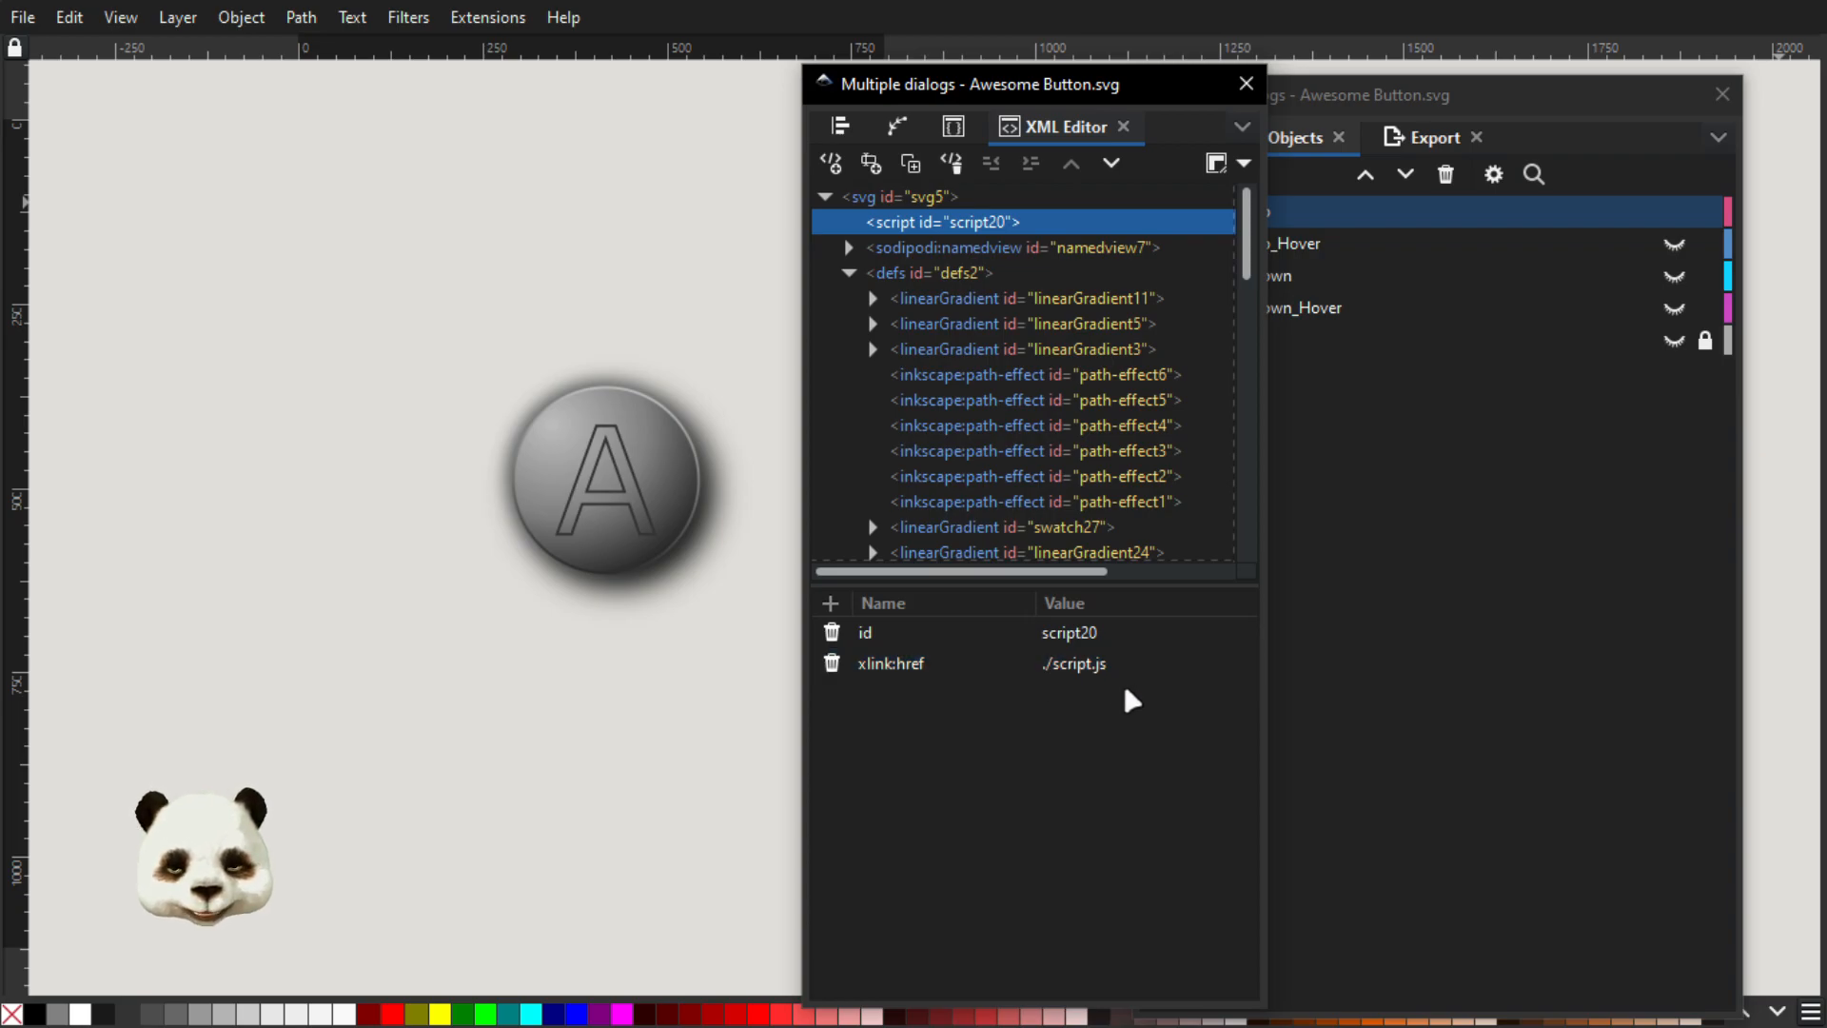
key(super)
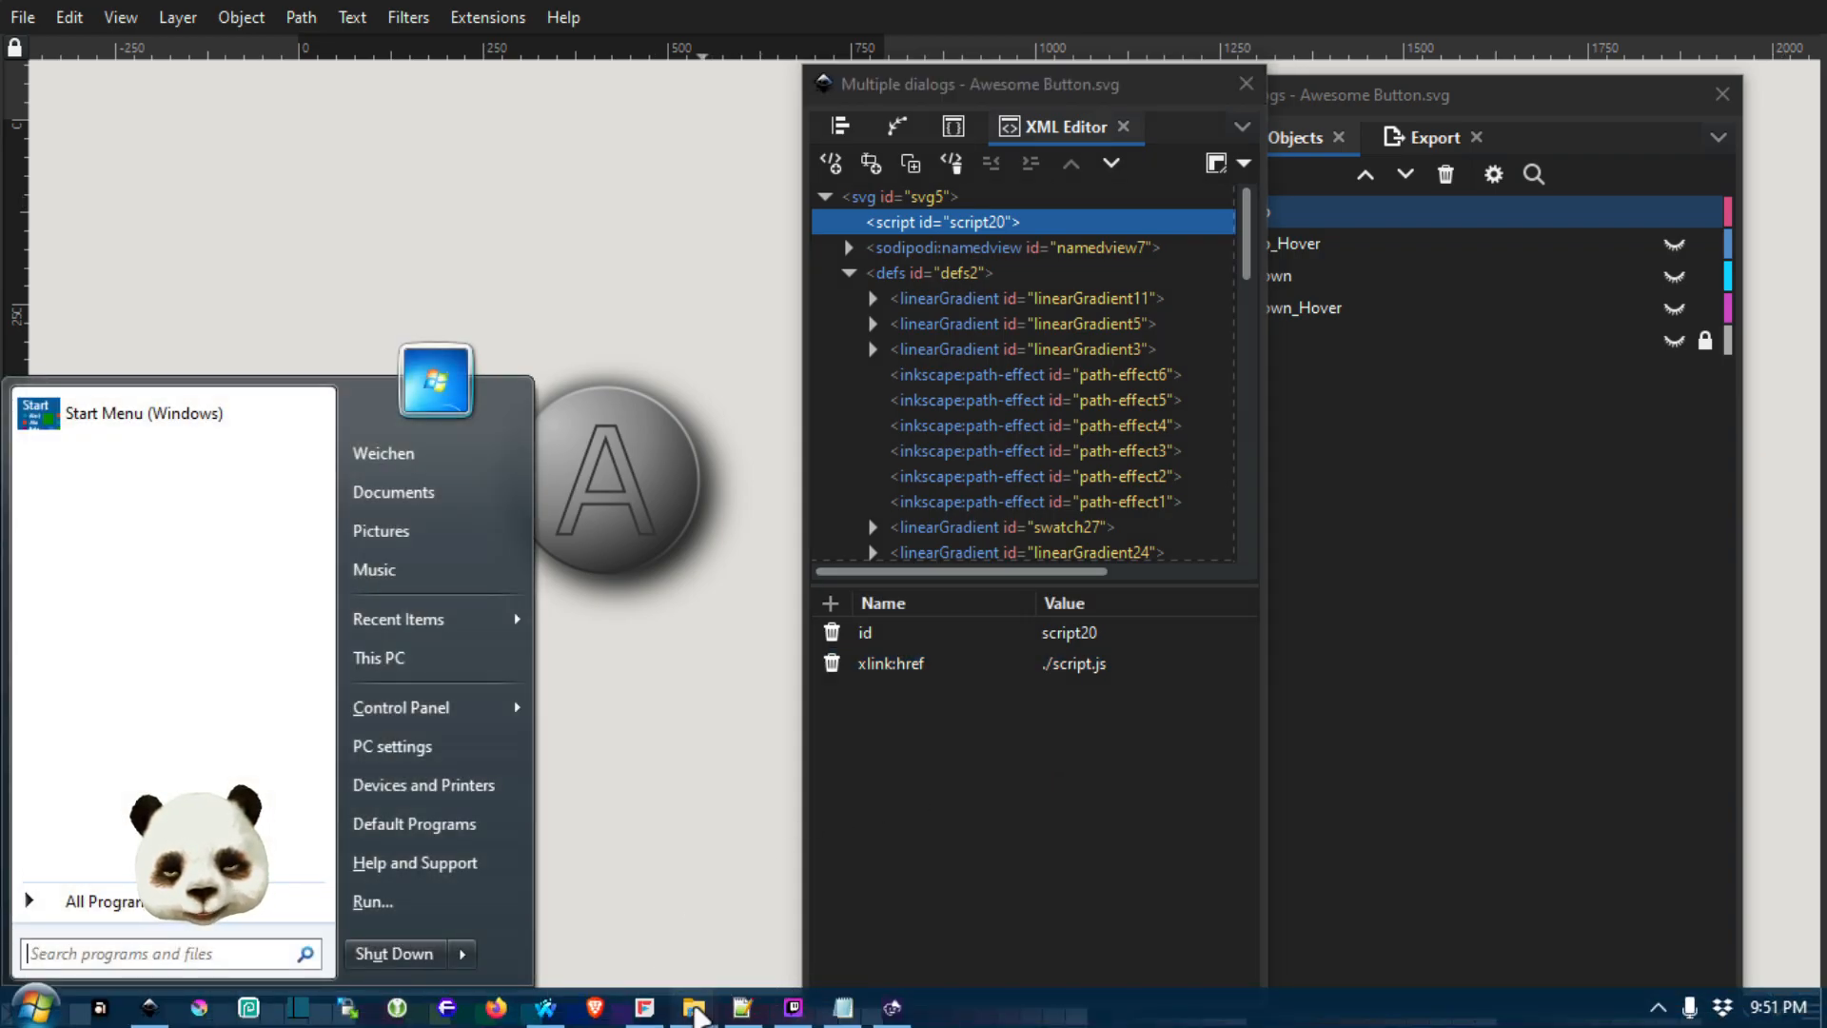
click(695, 1008)
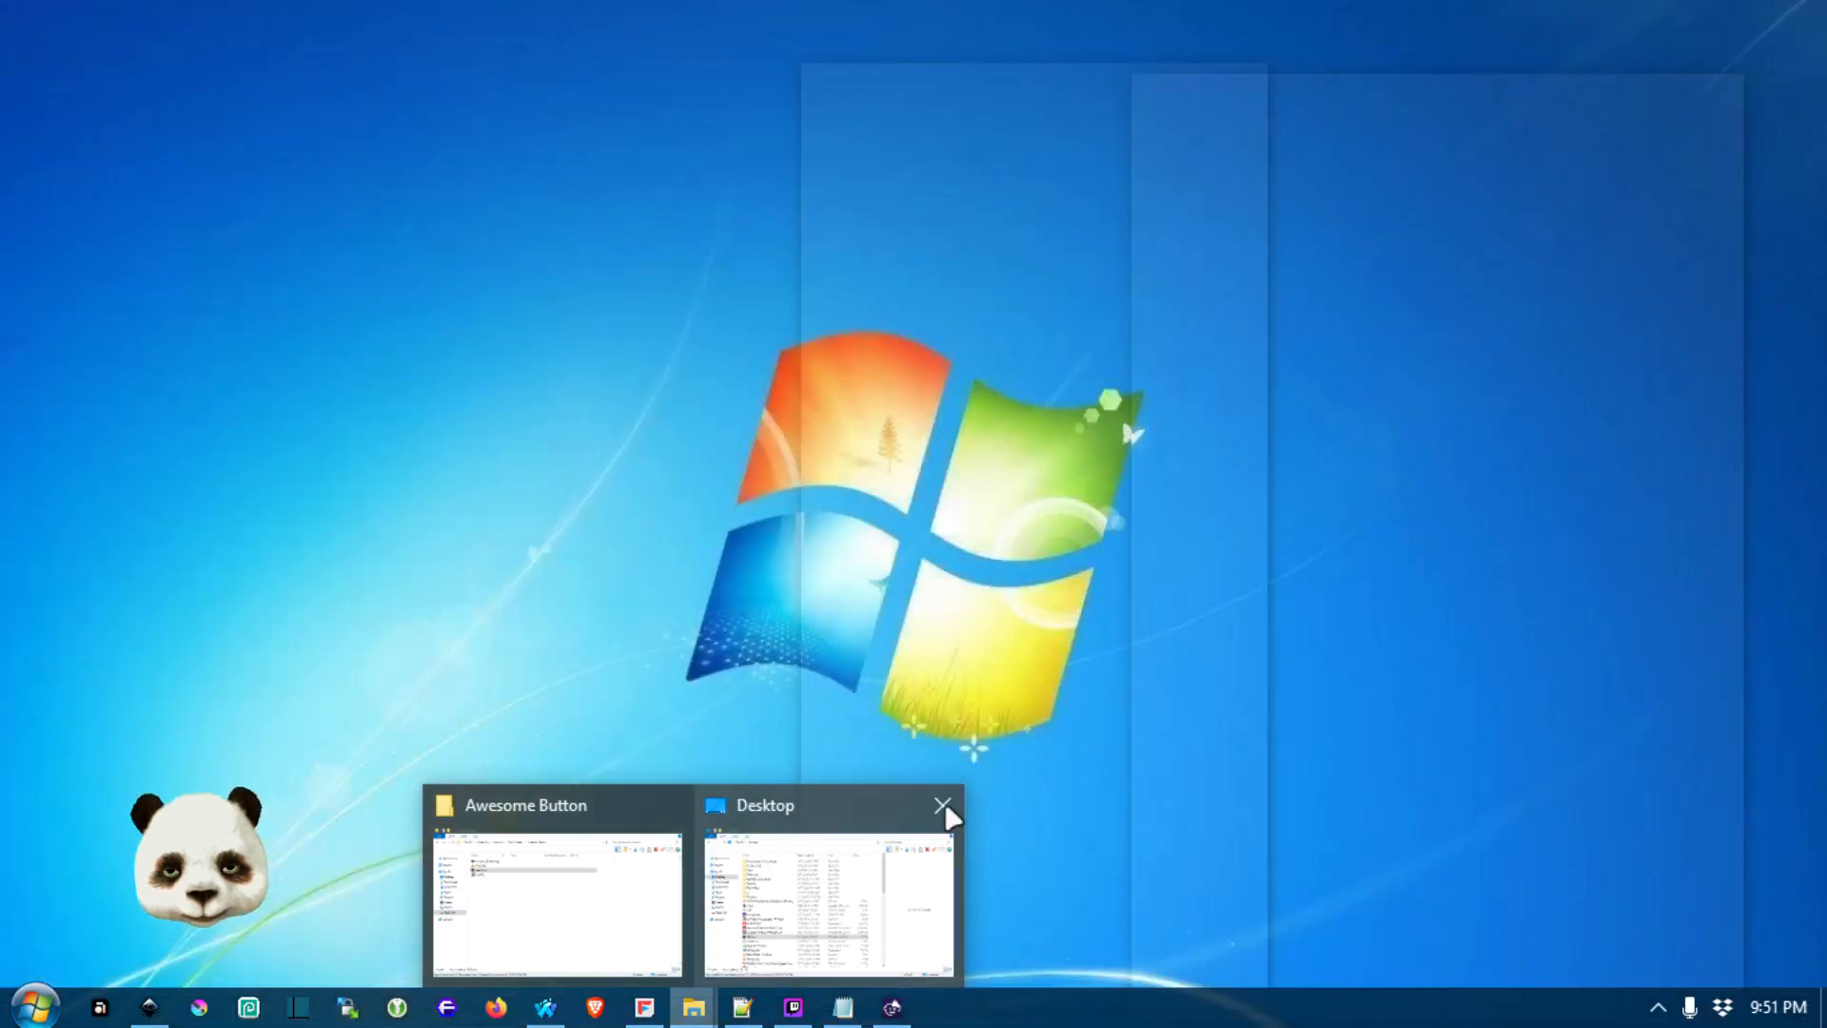
click(942, 805)
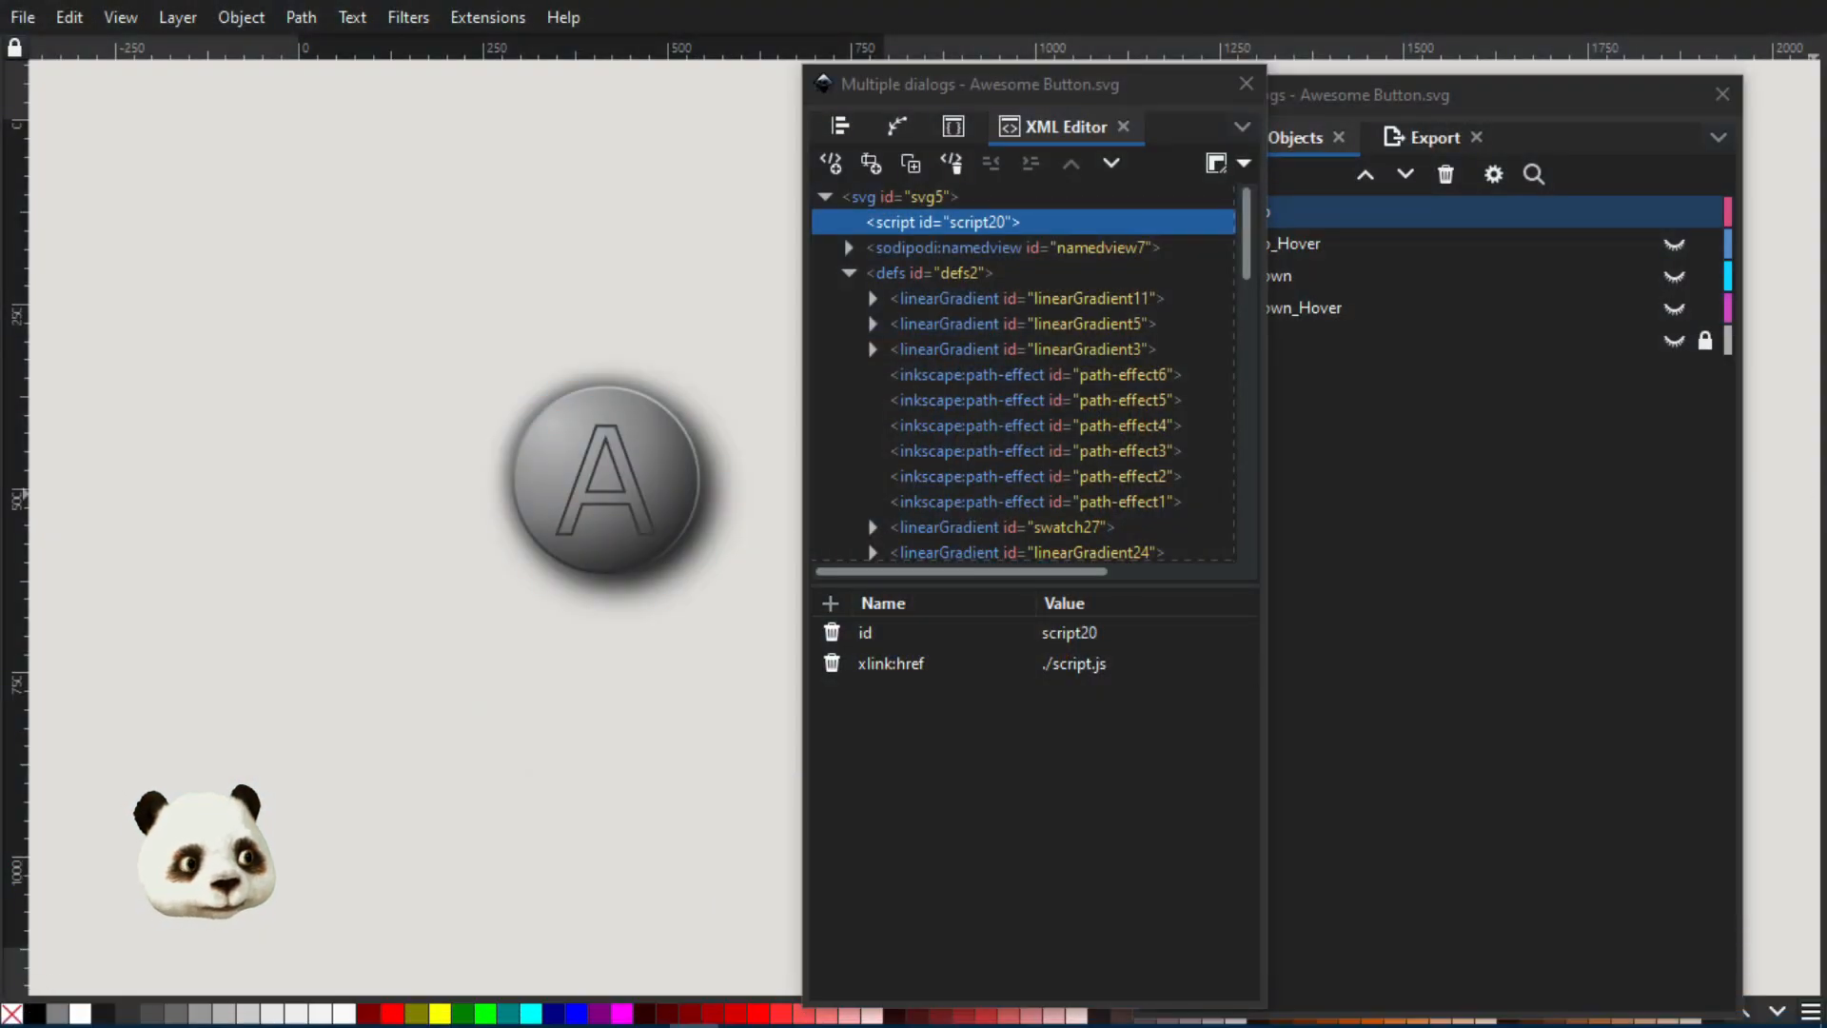
drag(1826, 101, 605, 114)
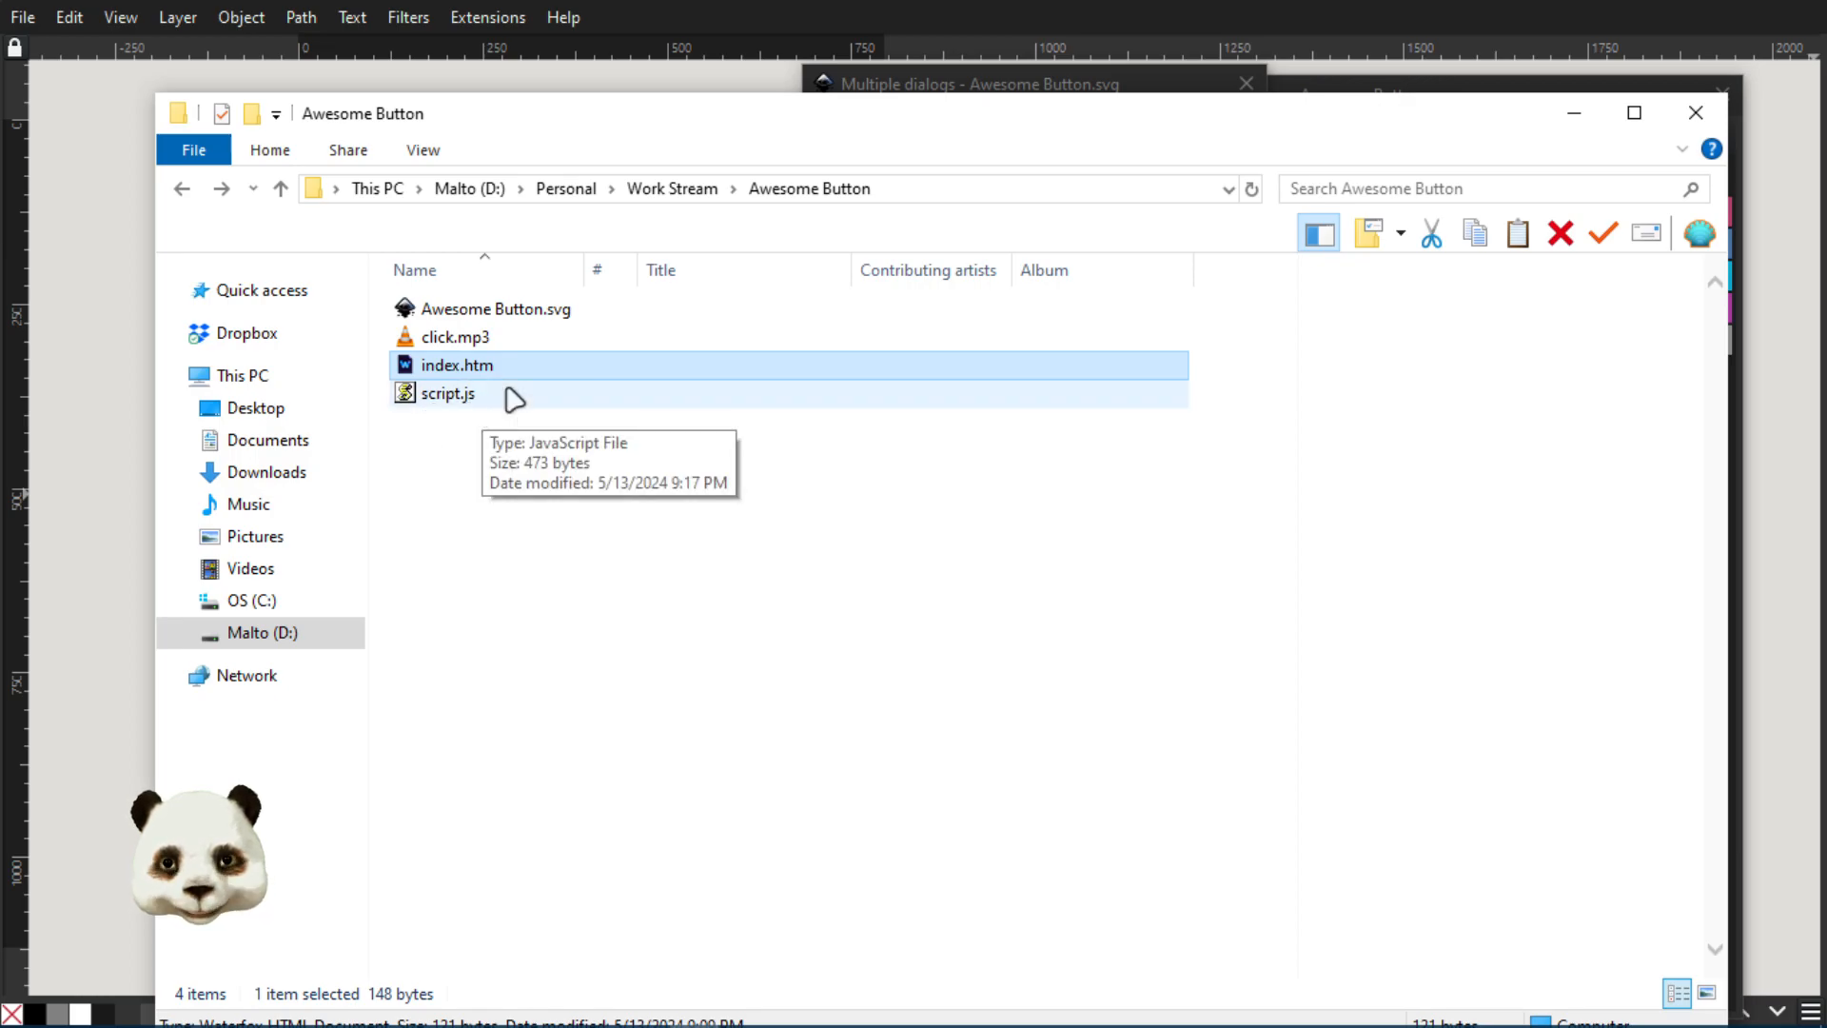
drag(588, 114, 1826, 124)
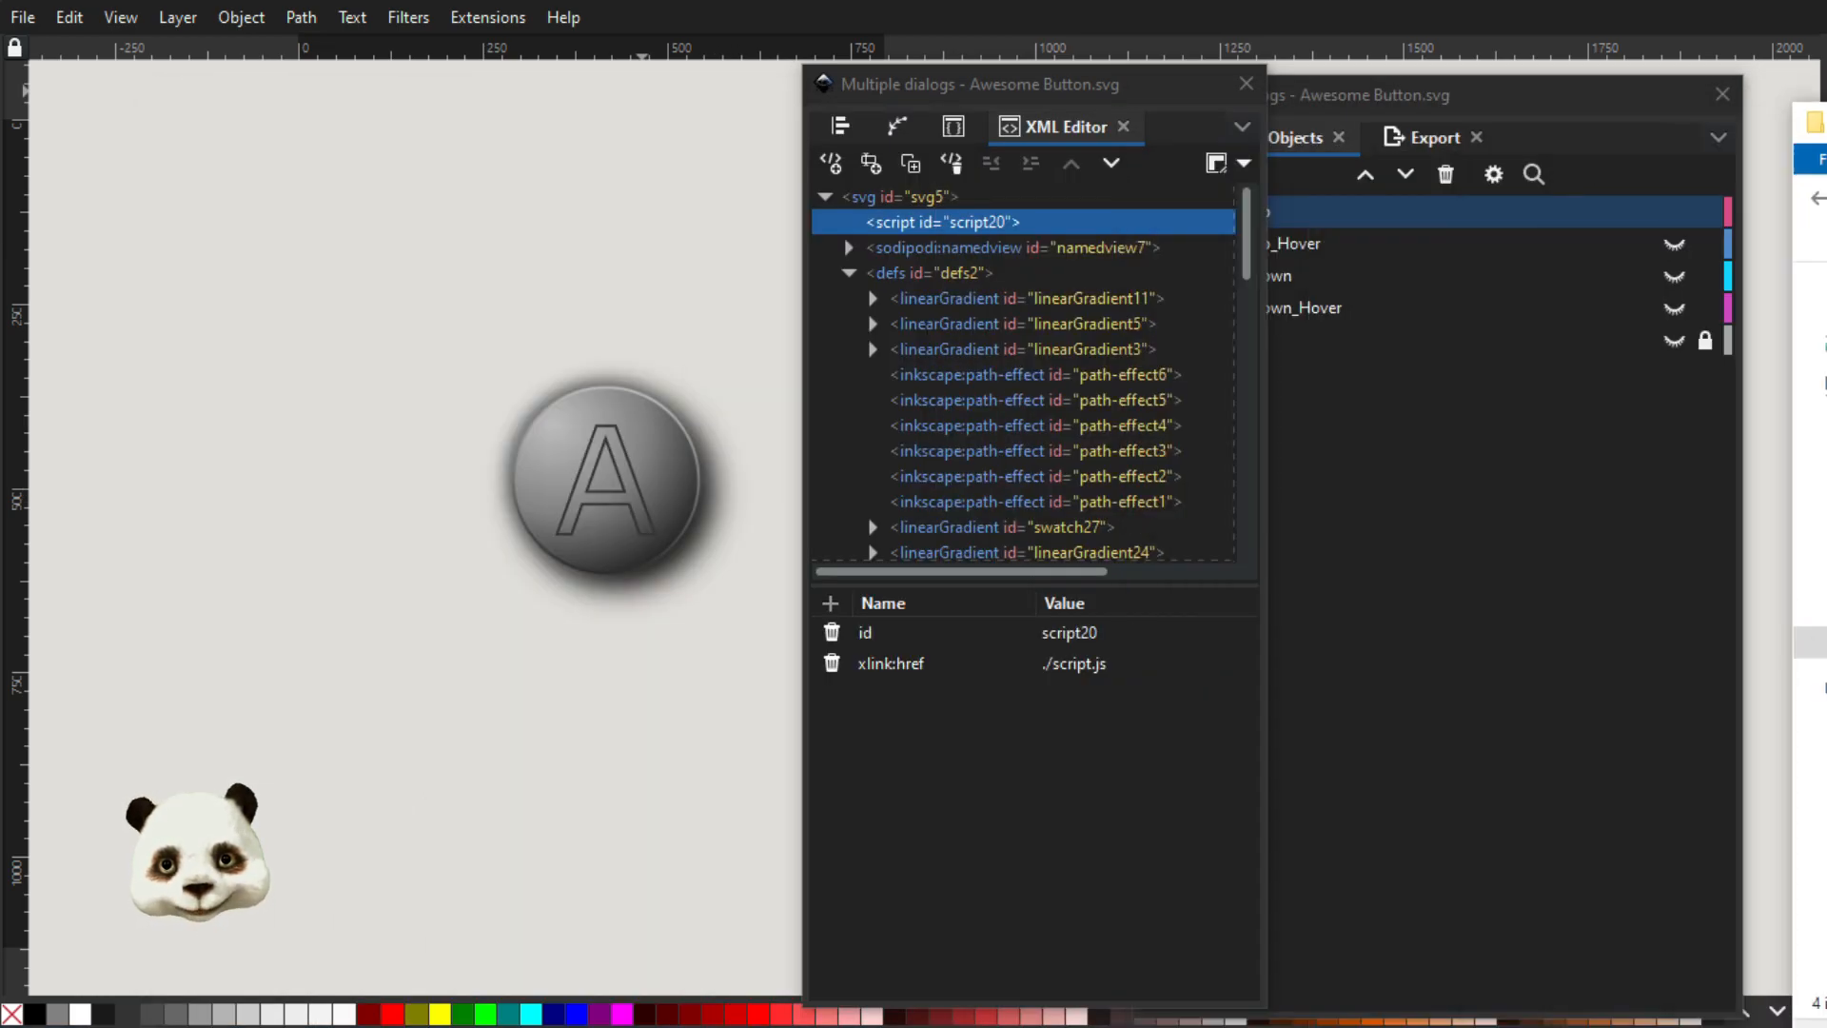
click(1096, 671)
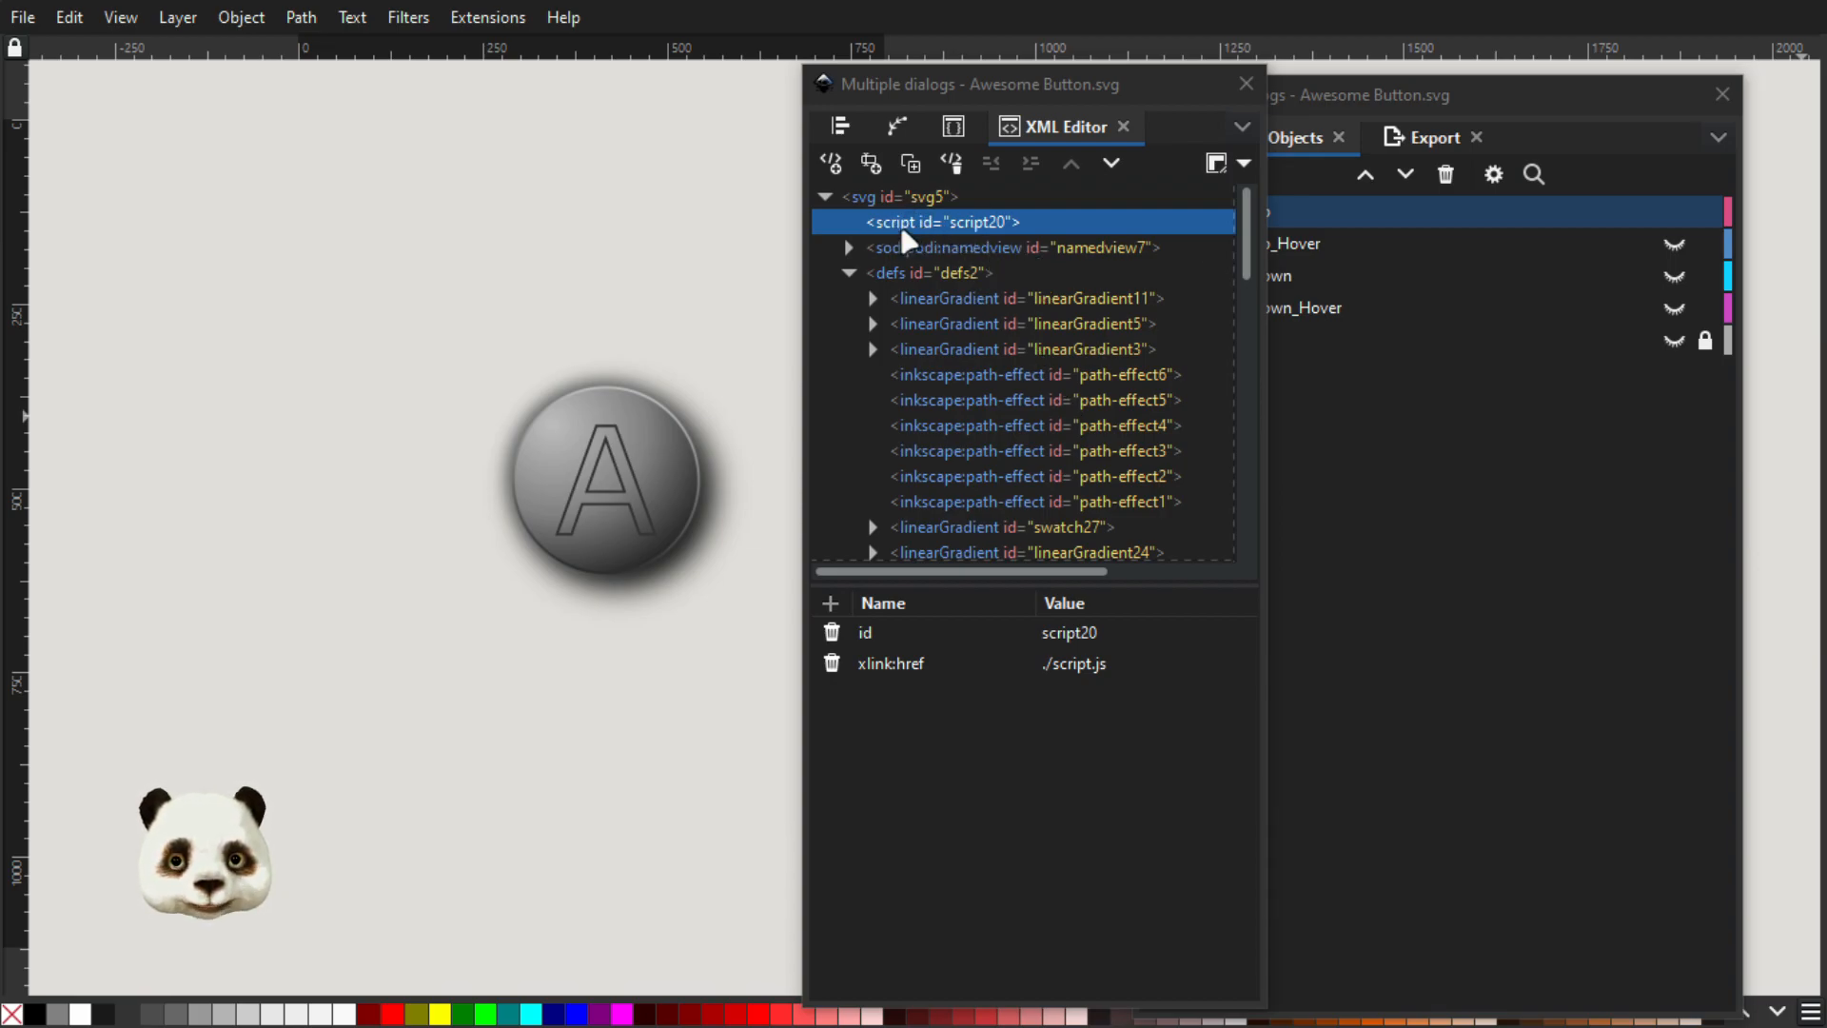
Move the script node down the XML tree and back up to its place directly under the svg root
click(1244, 260)
drag(1249, 273, 1223, 184)
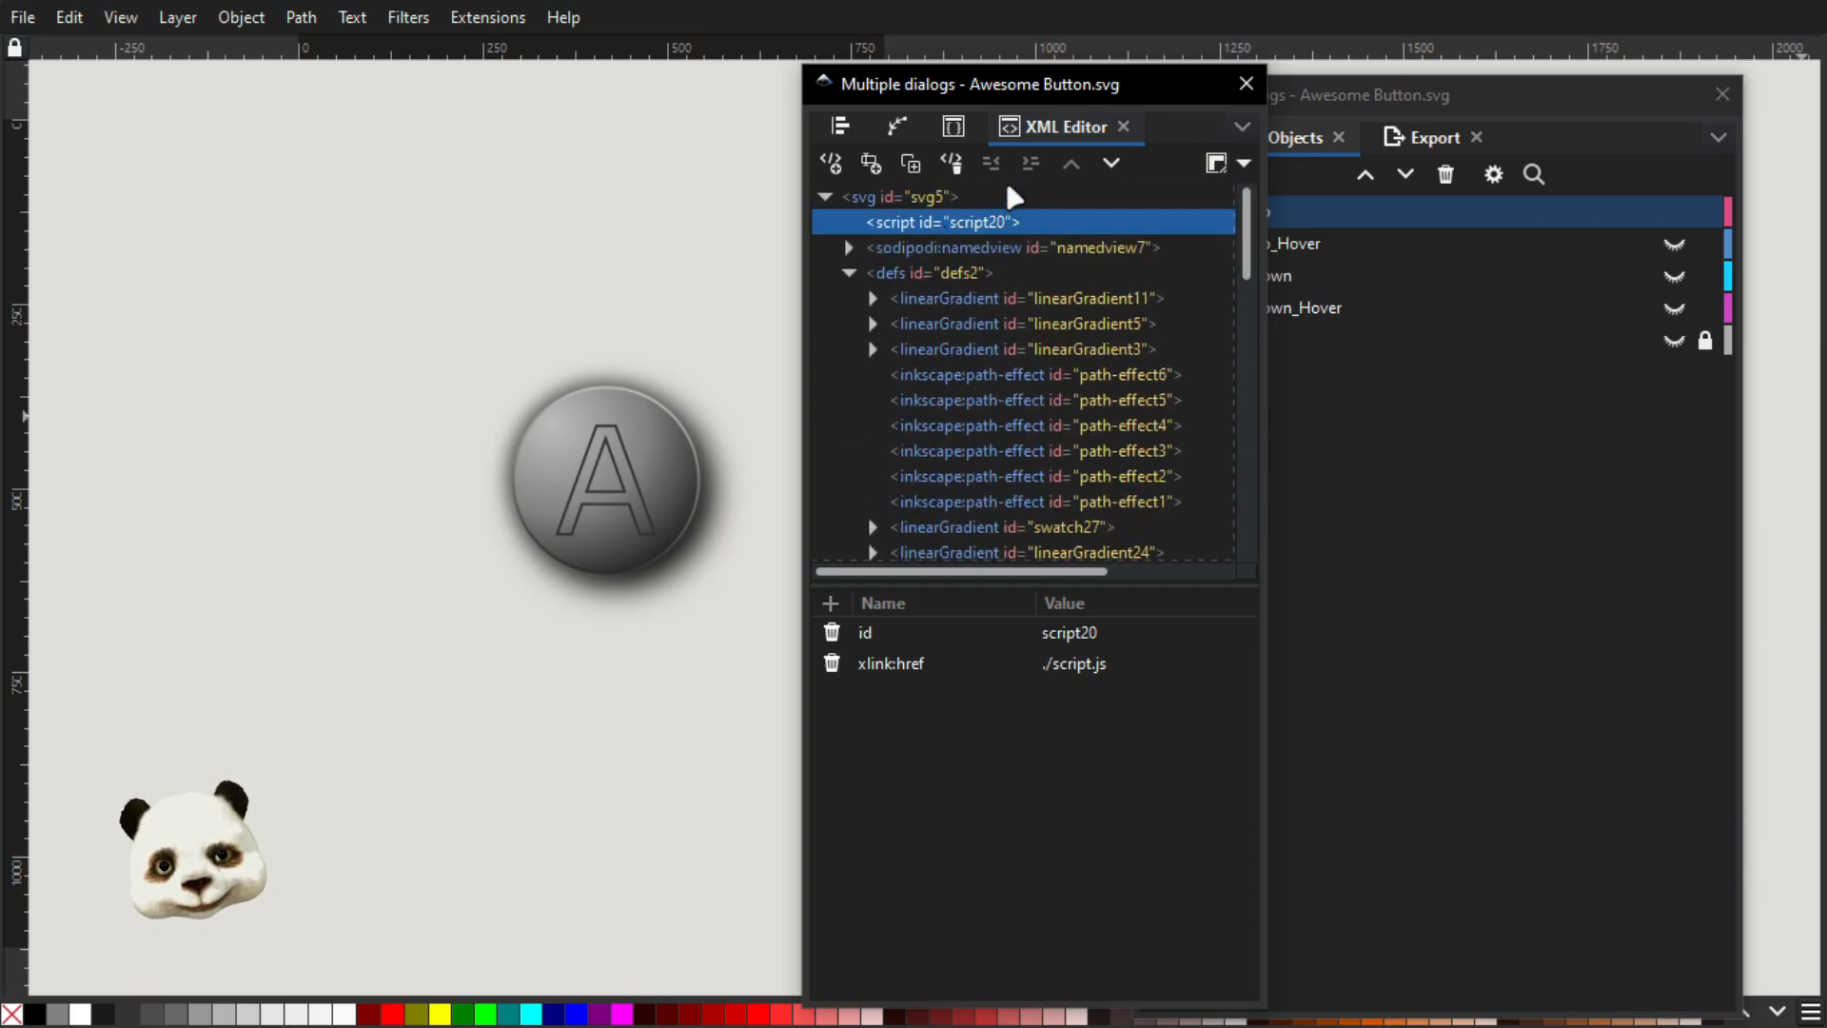
click(1109, 162)
click(1072, 162)
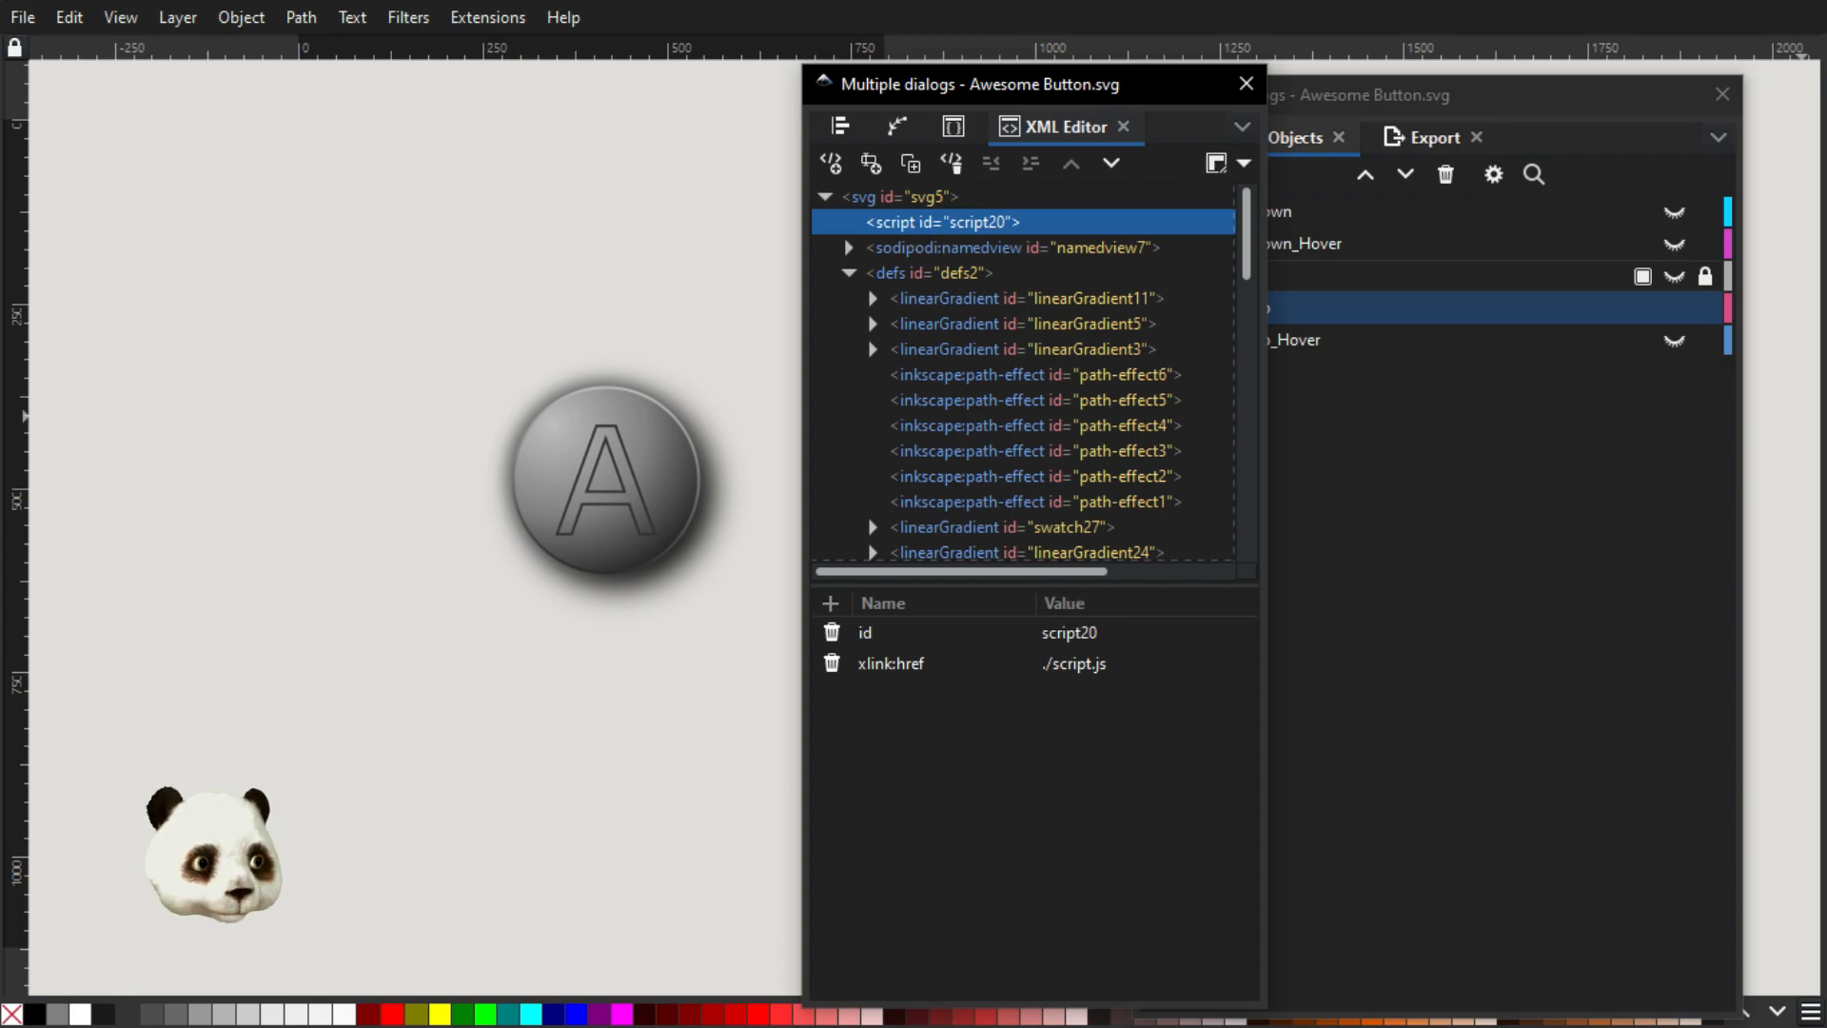
click(1780, 305)
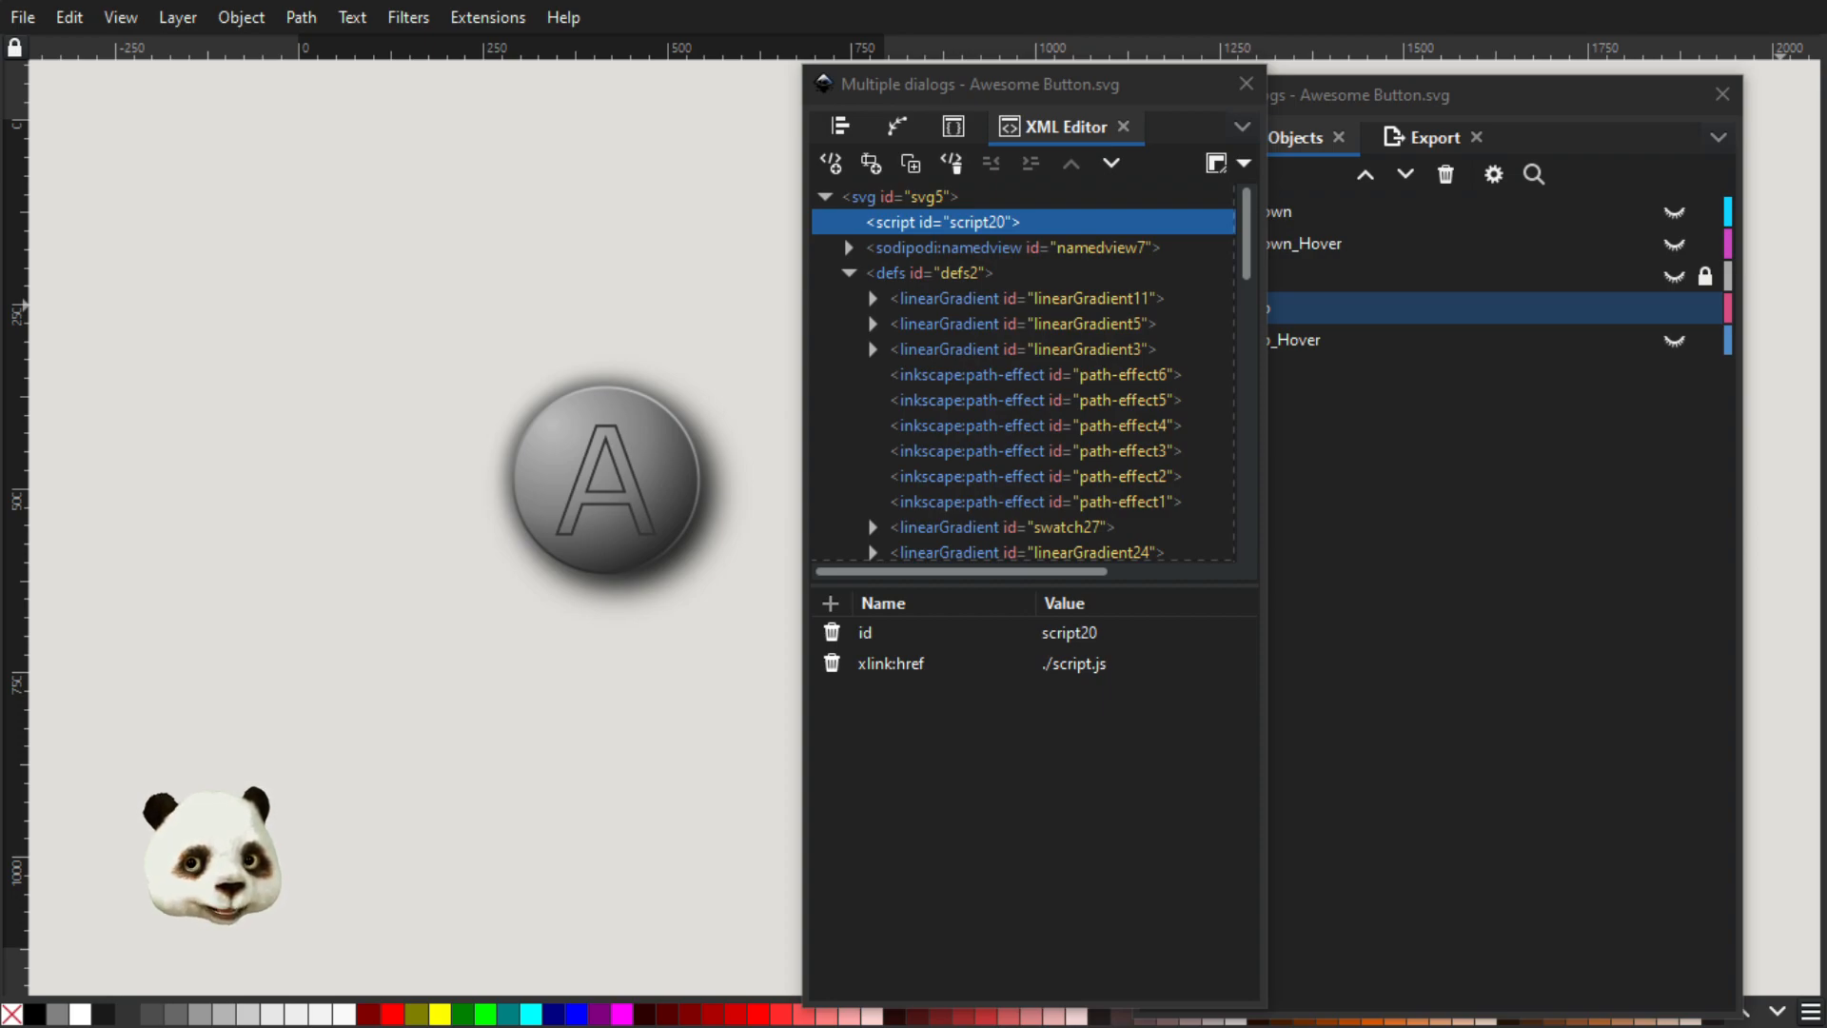
Switch to script.js in Notepad++, look over the whole script, and highlight the two lines setting the document's height and width to 100%
drag(1826, 138, 660, 107)
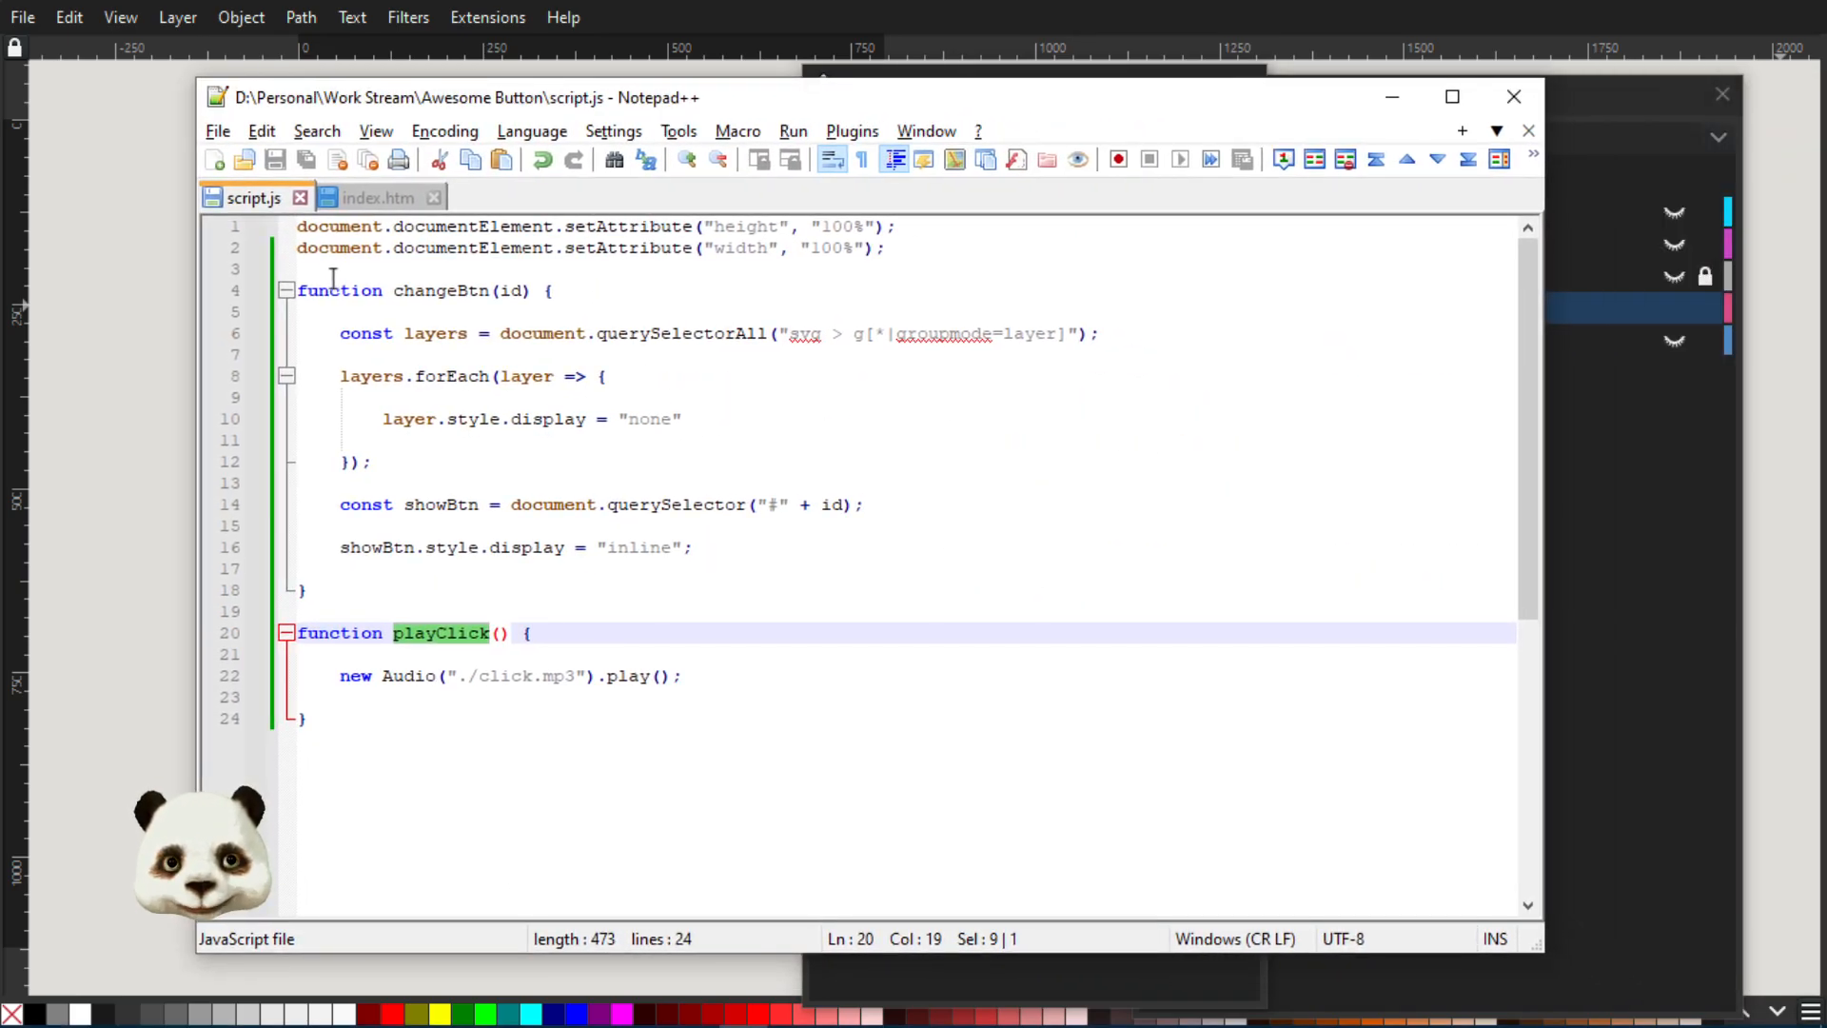
drag(302, 235, 654, 725)
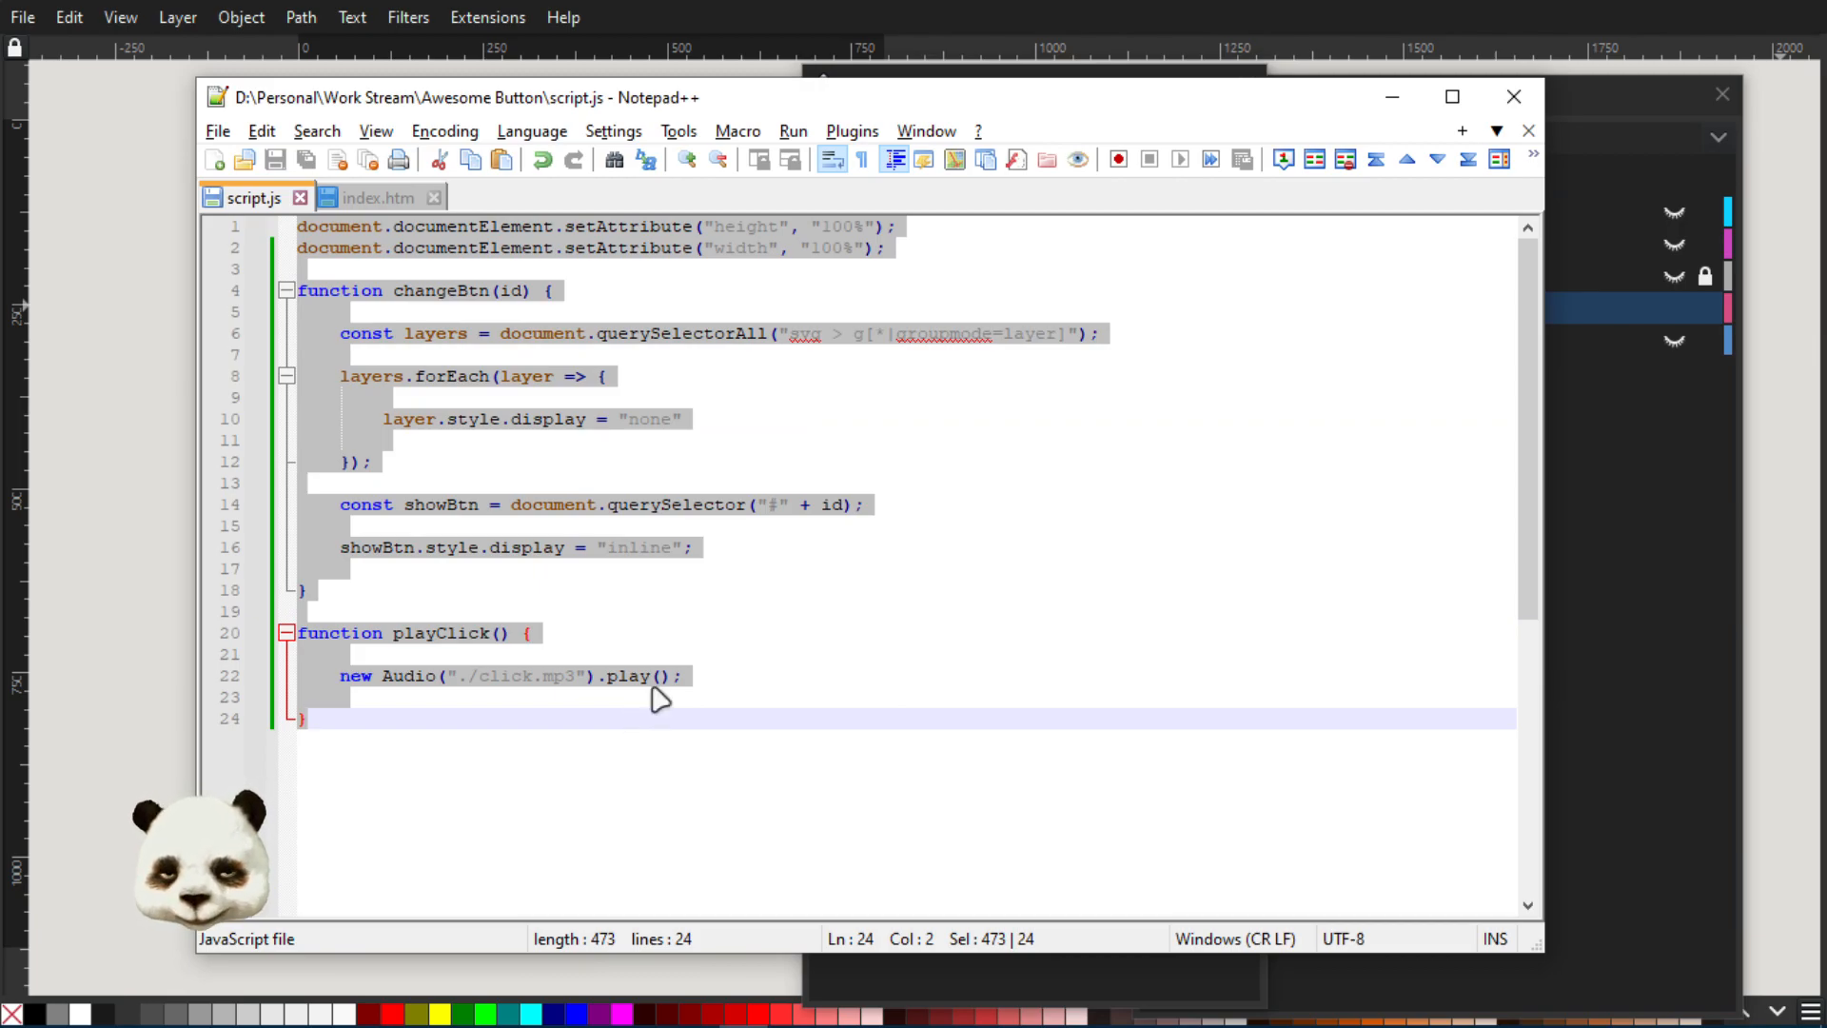
click(922, 461)
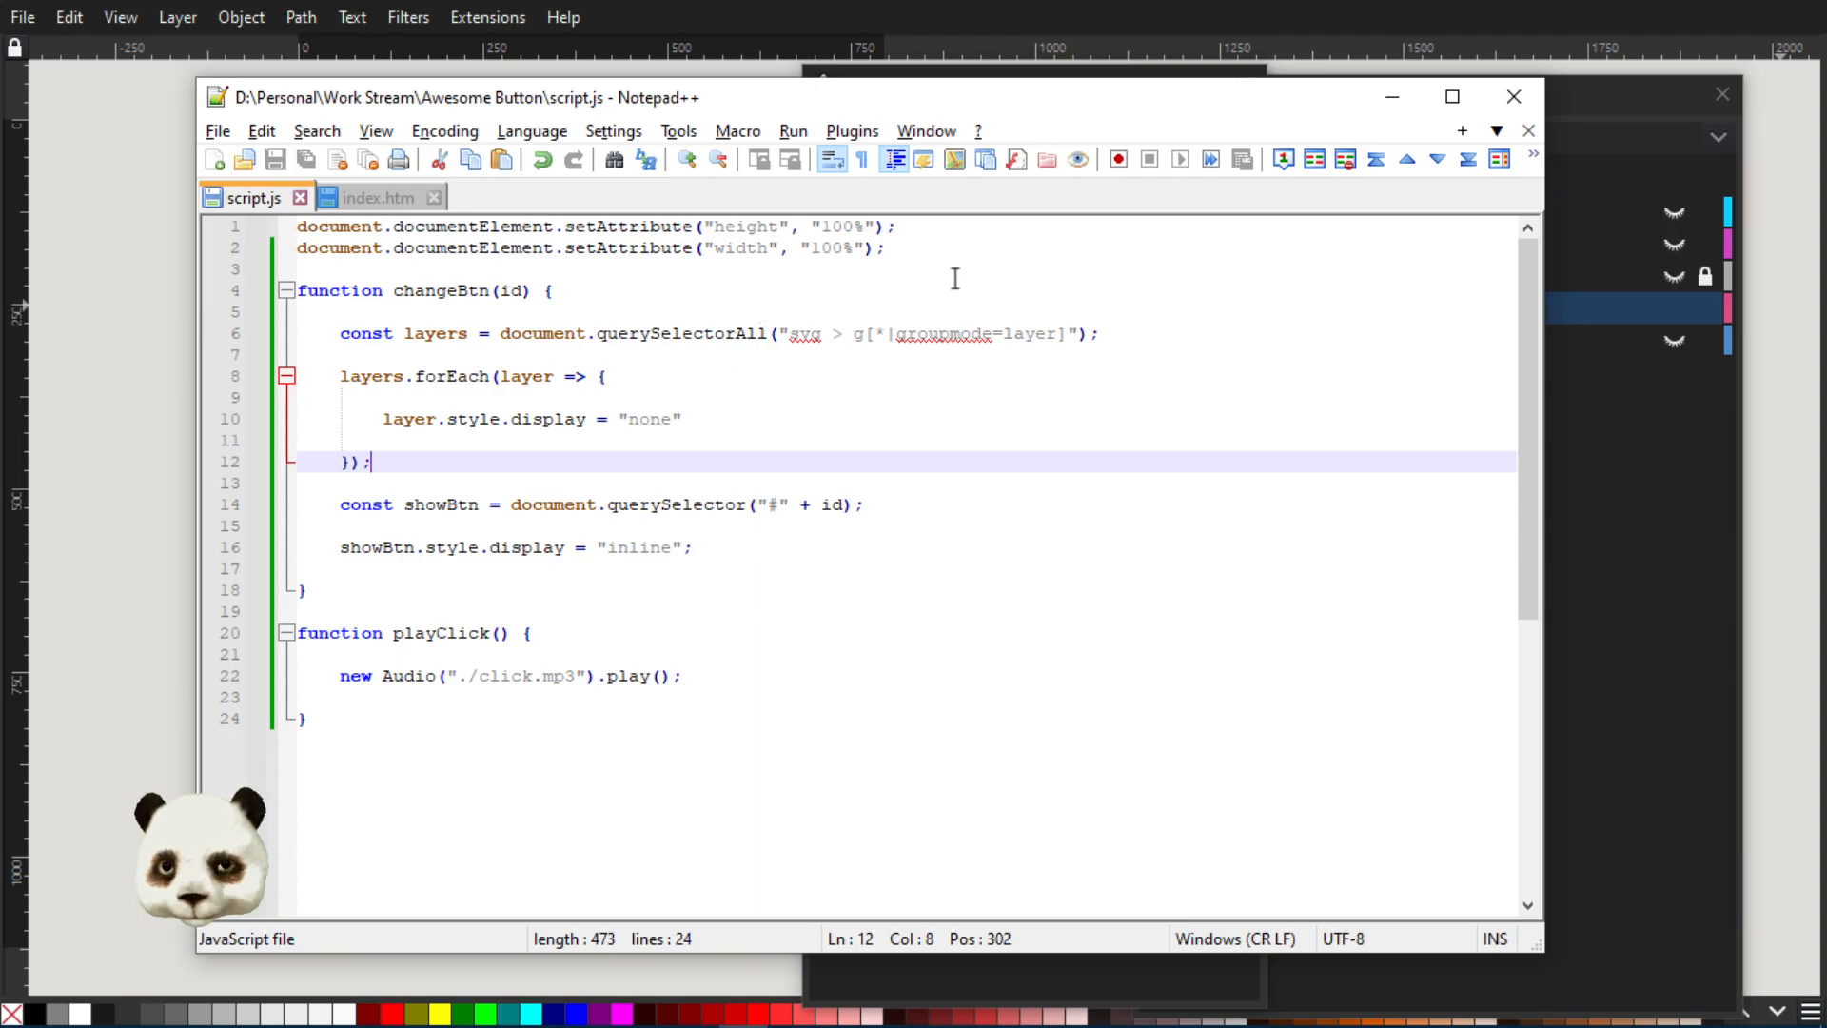
drag(934, 257, 303, 221)
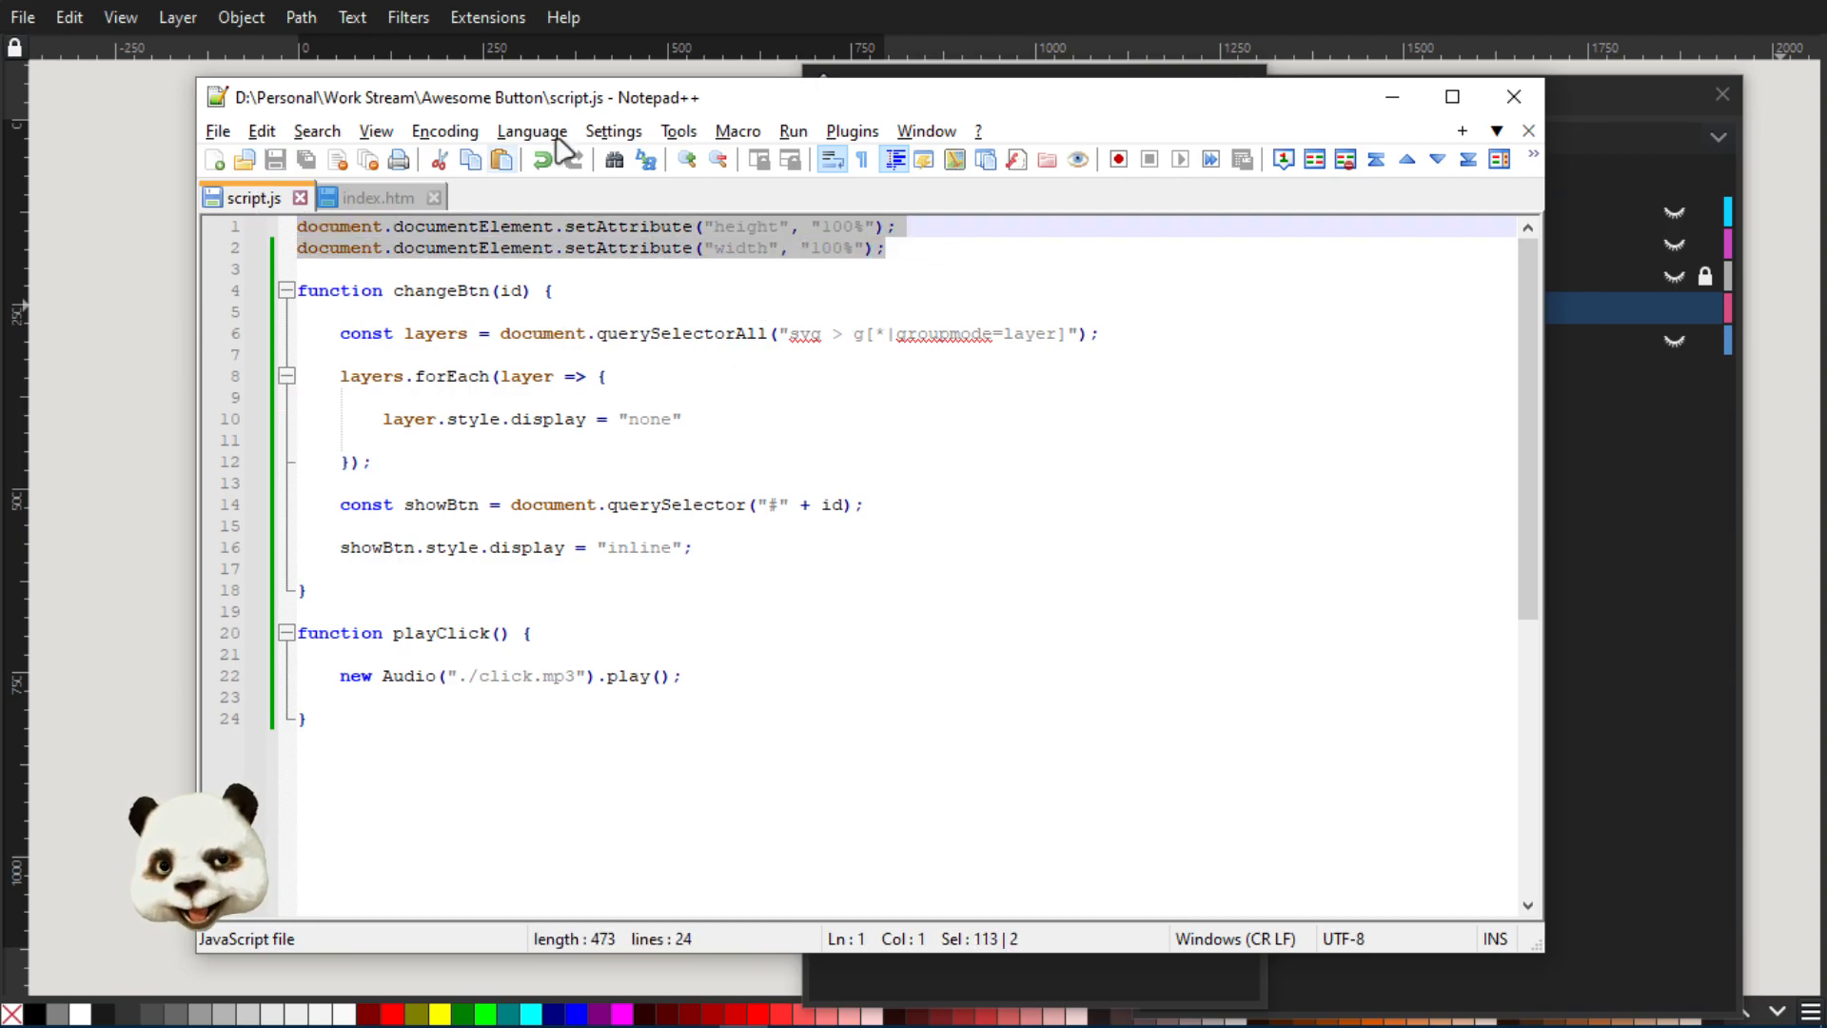
drag(549, 107, 1110, 180)
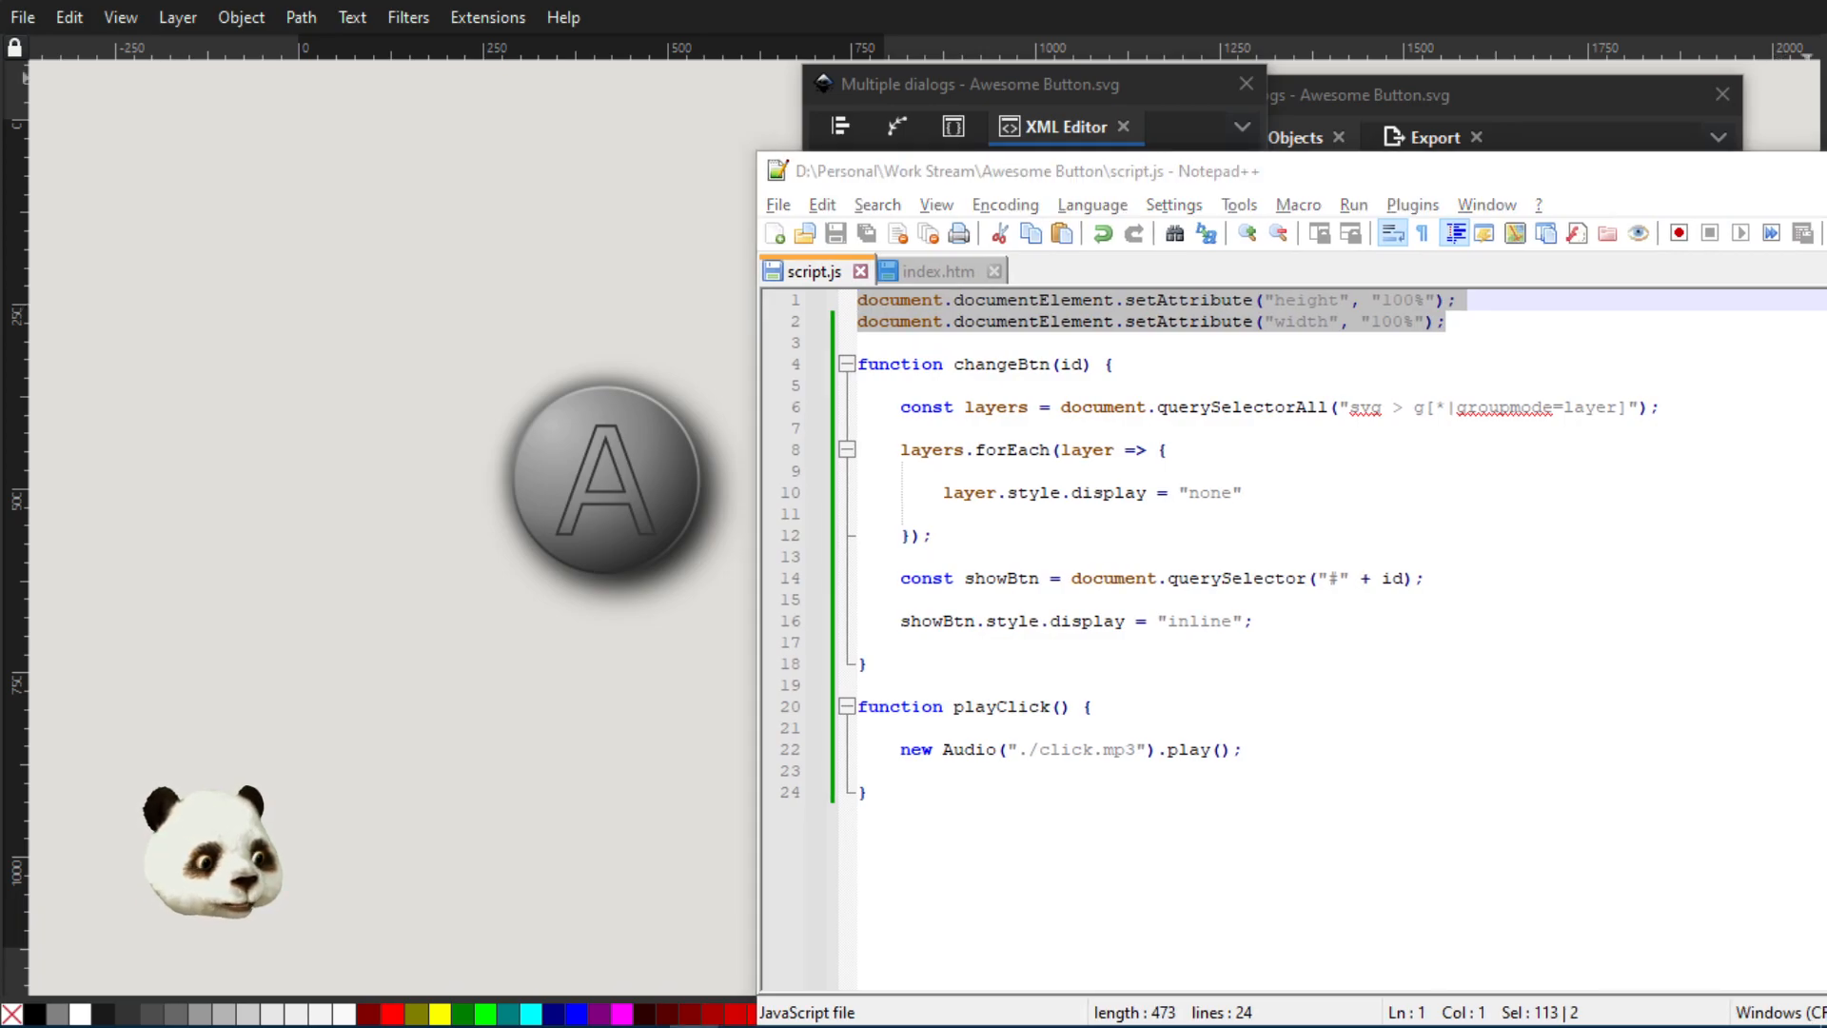
Show the Awesome Button.svg page in the browser, narrow the window beside the script, and test the button
drag(1826, 67, 1018, 63)
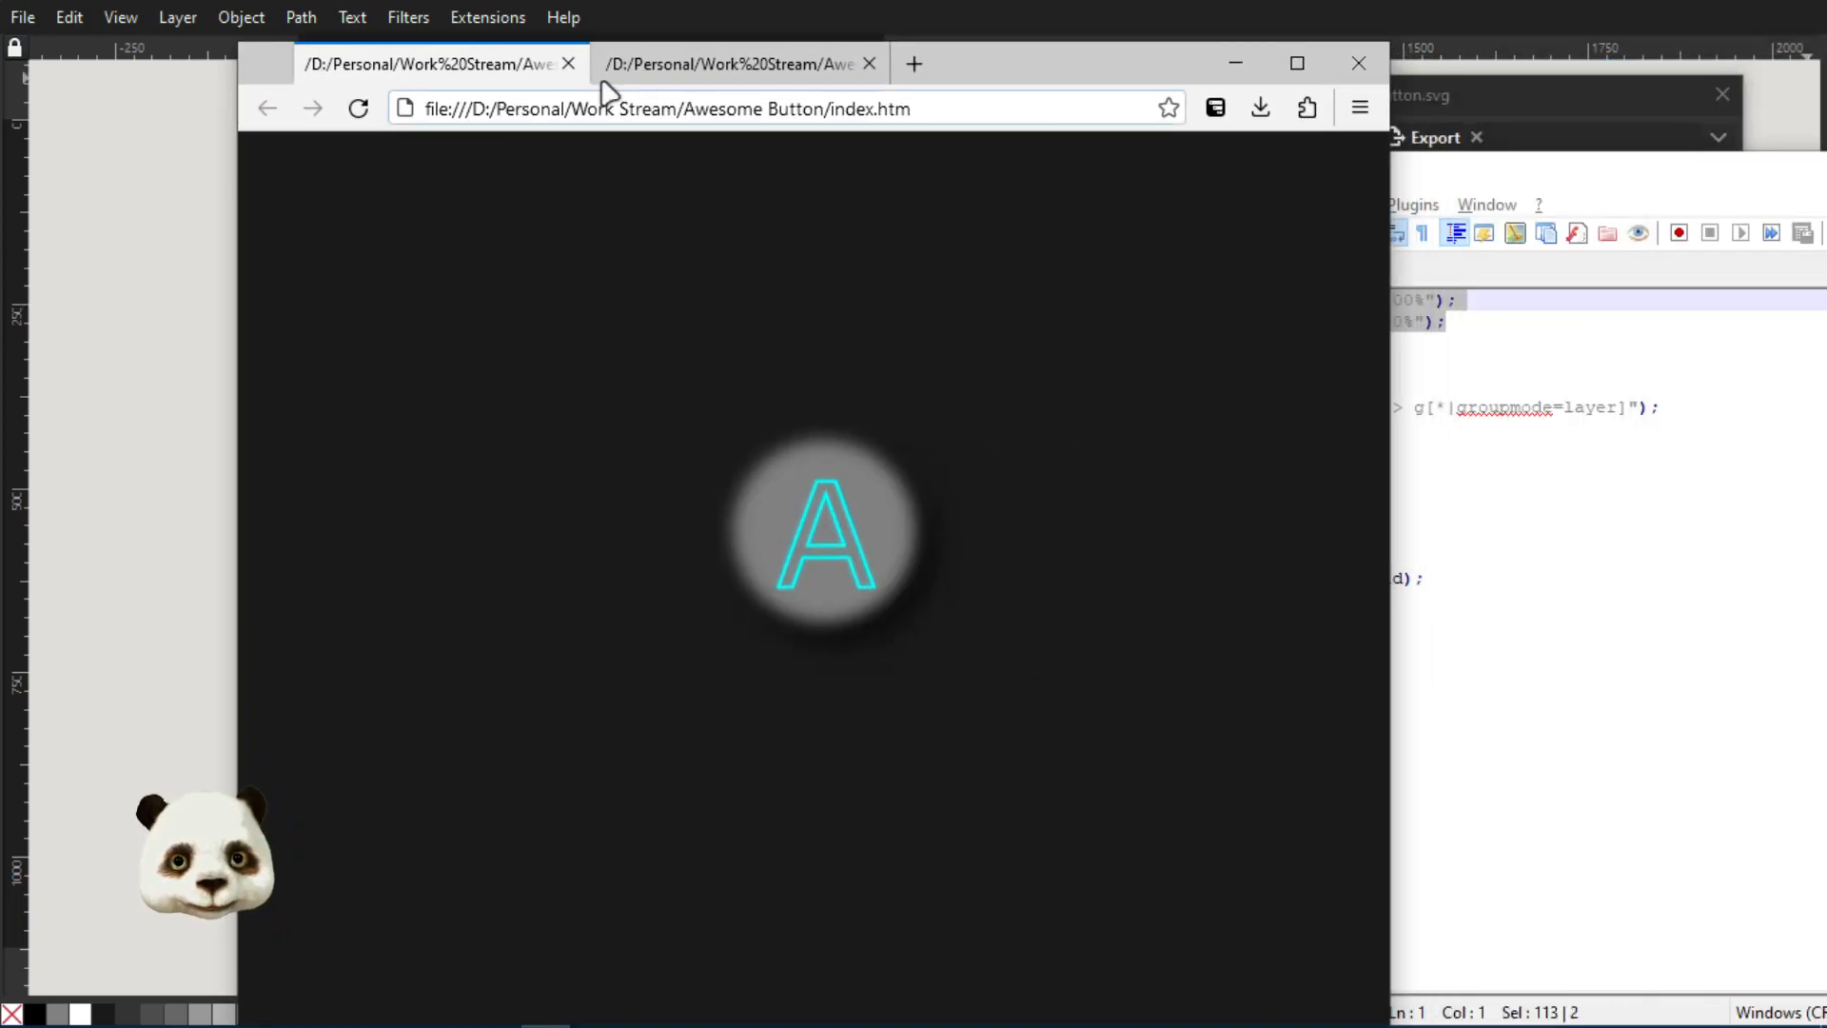
click(700, 61)
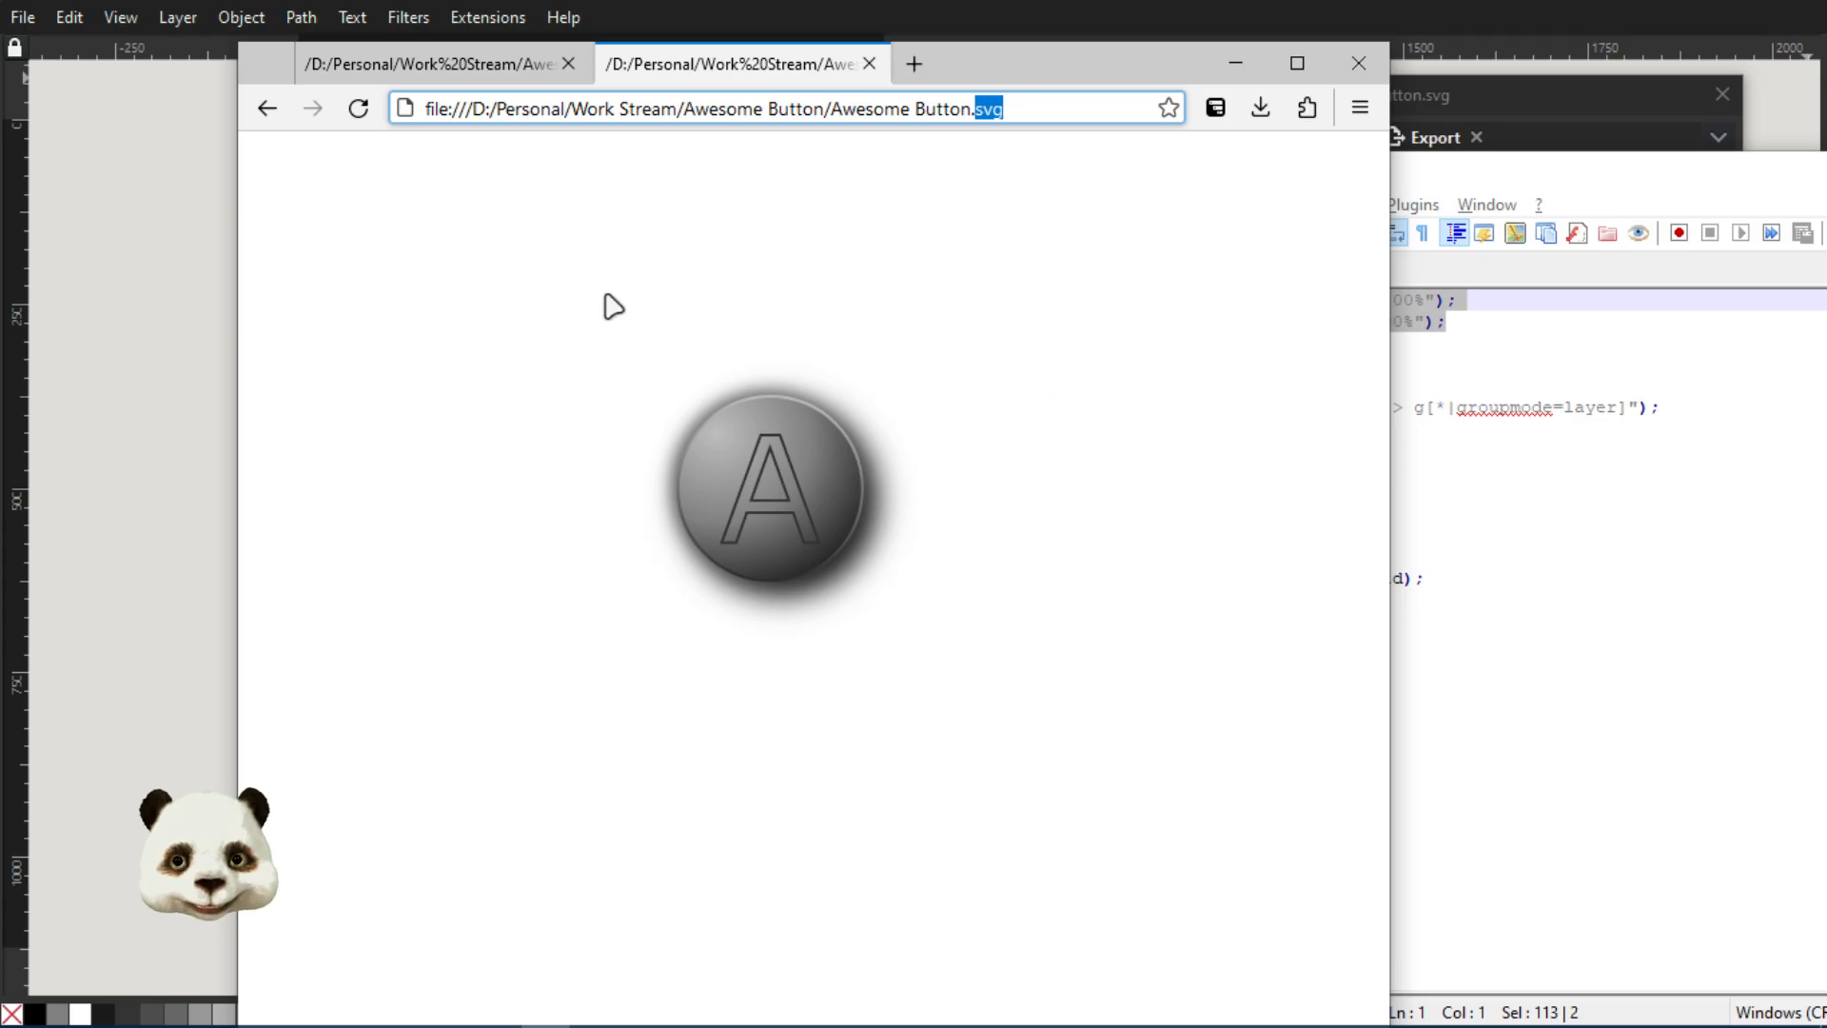
click(826, 194)
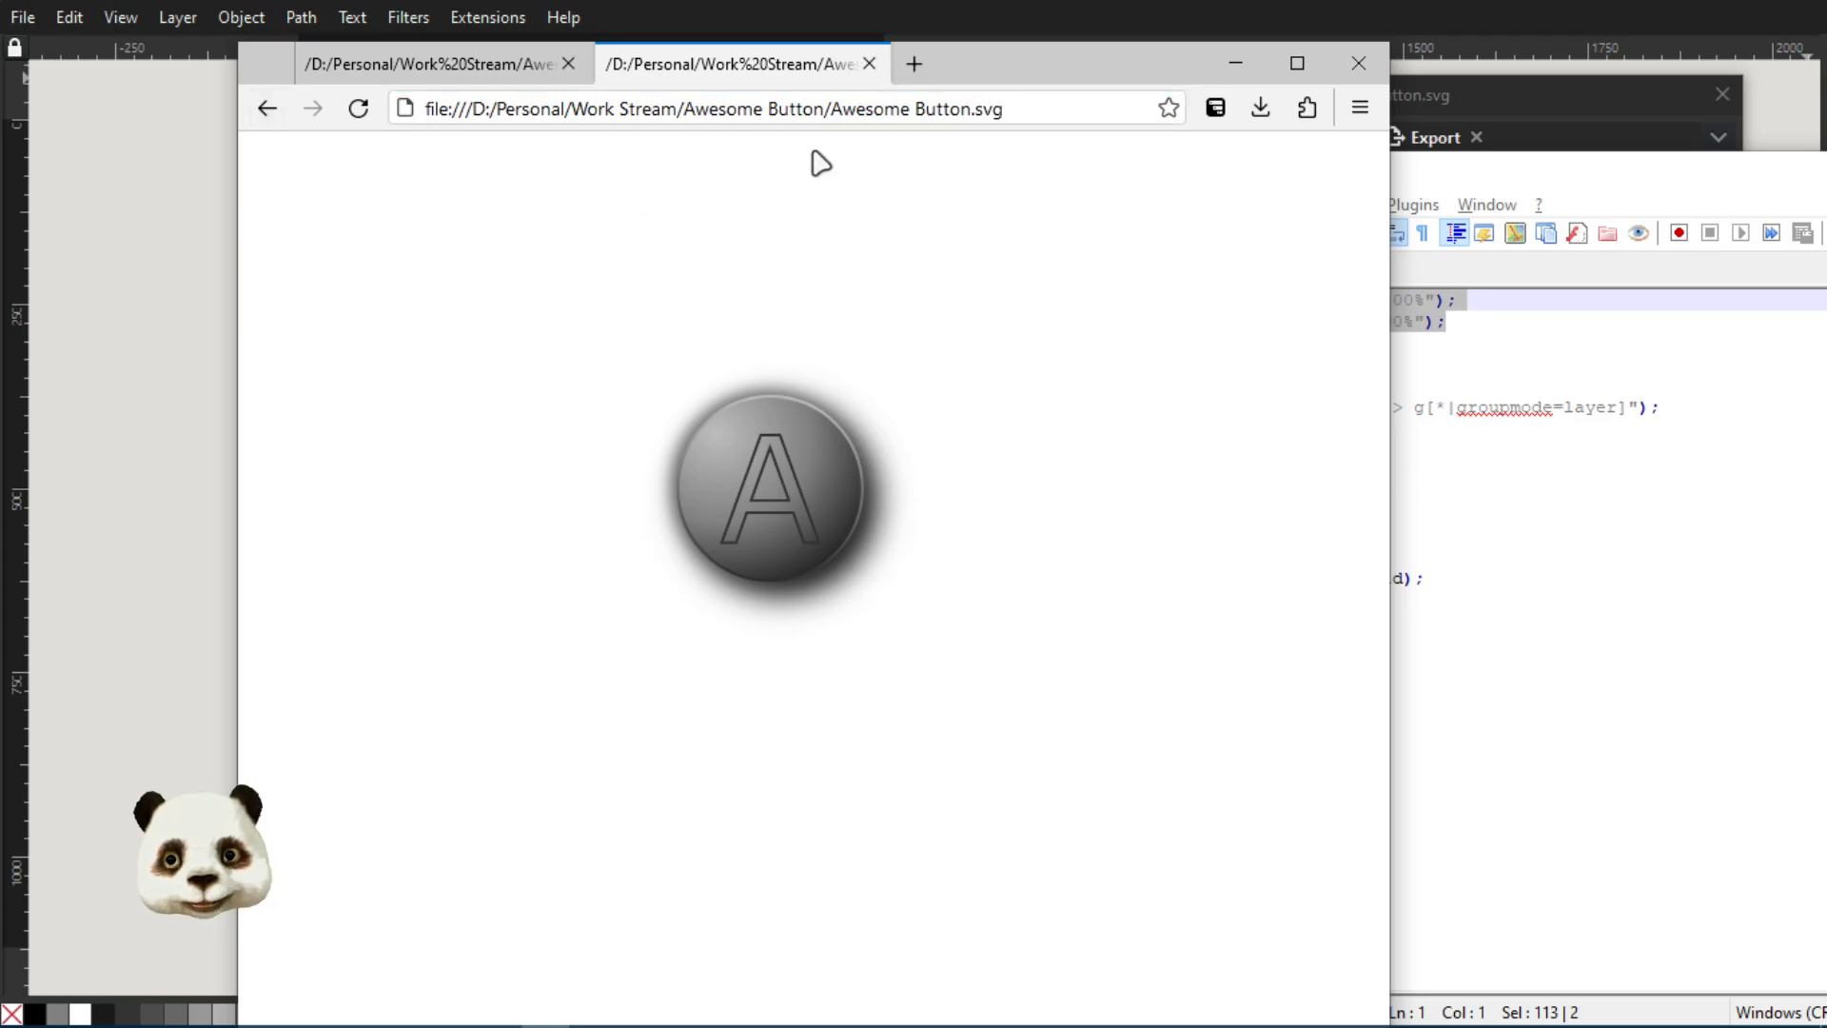
drag(976, 43, 914, 87)
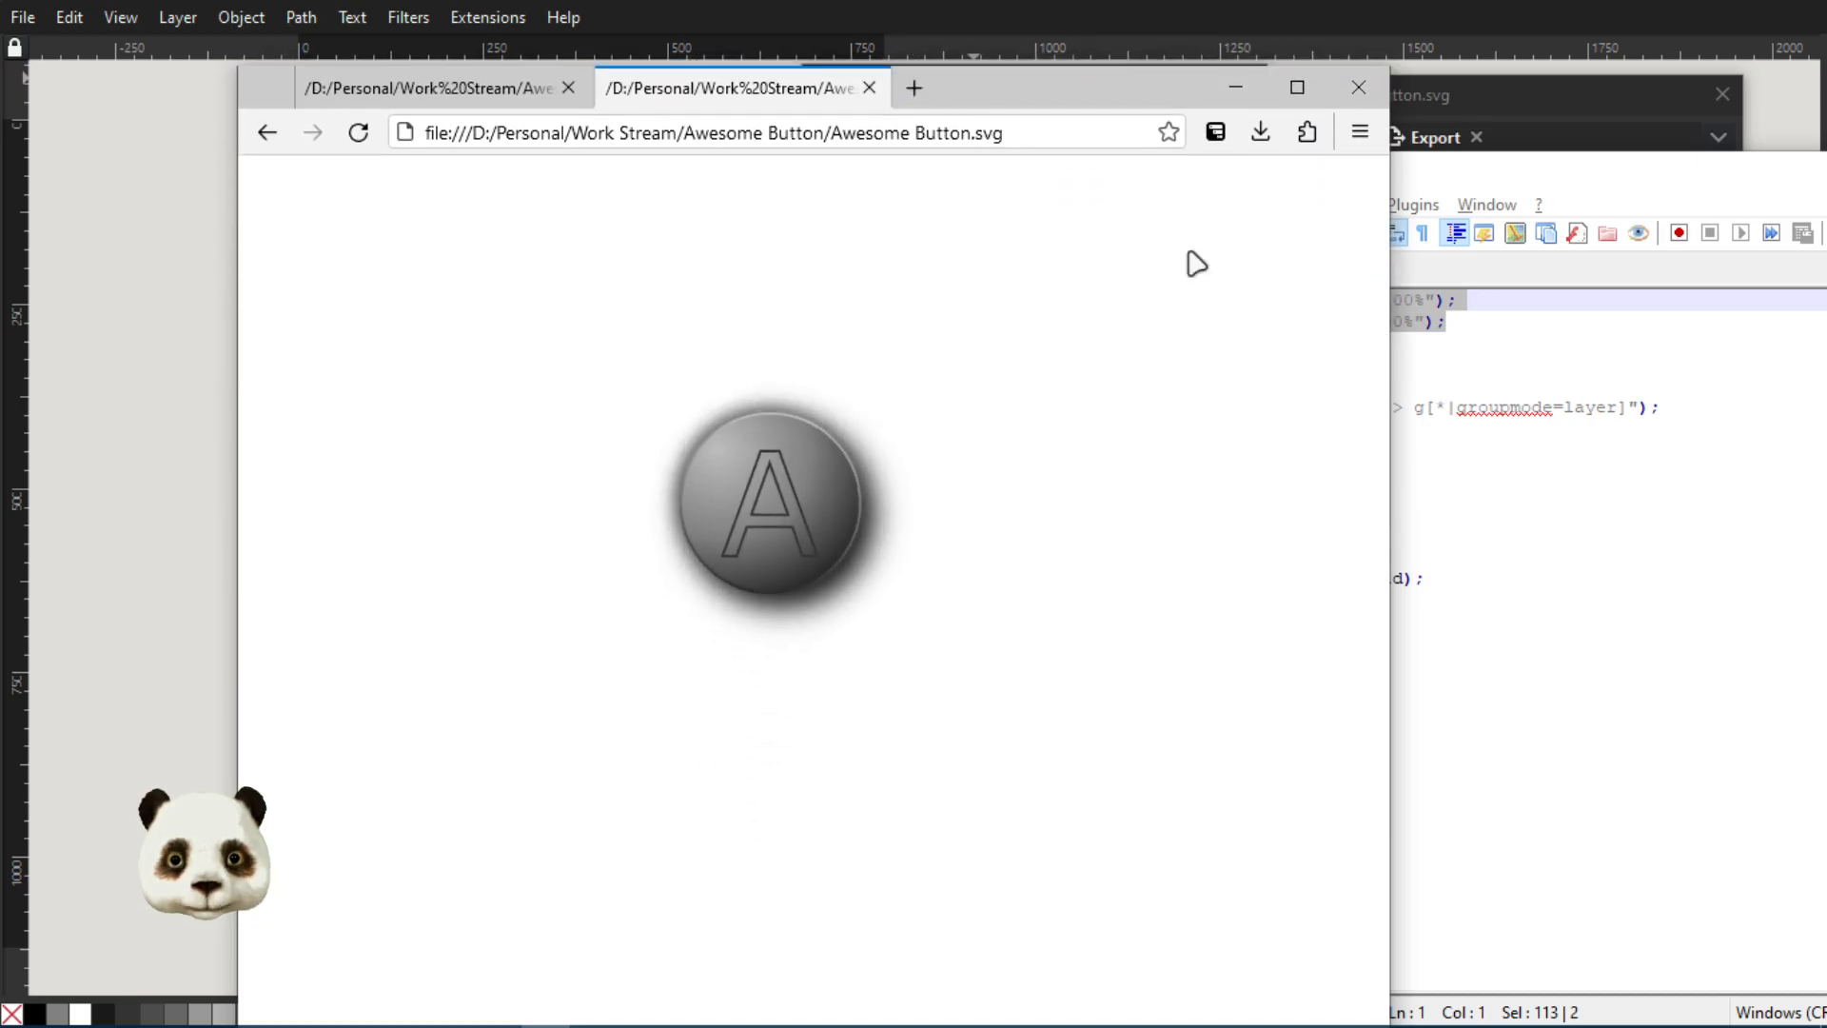
drag(1388, 346, 995, 328)
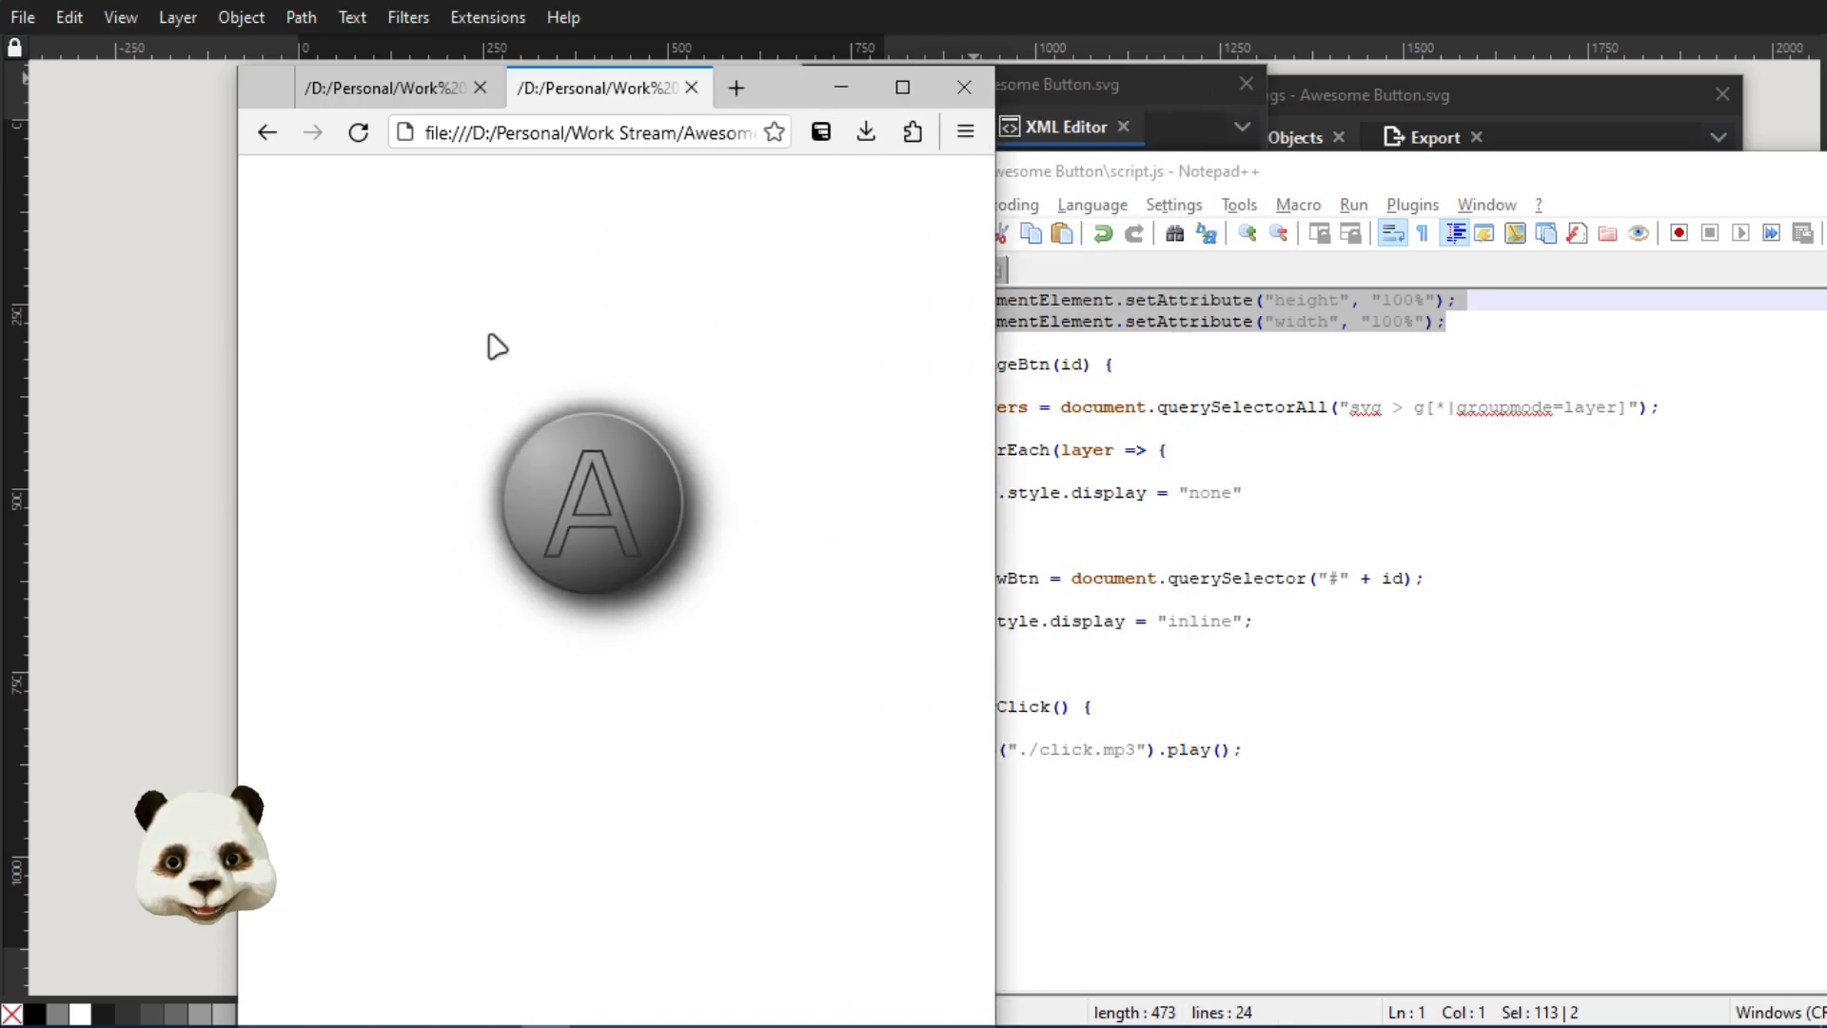
click(530, 523)
Remove the two height and width lines from script.js, save it, and reload both Awesome Button.svg and index.htm in the browser
click(1161, 177)
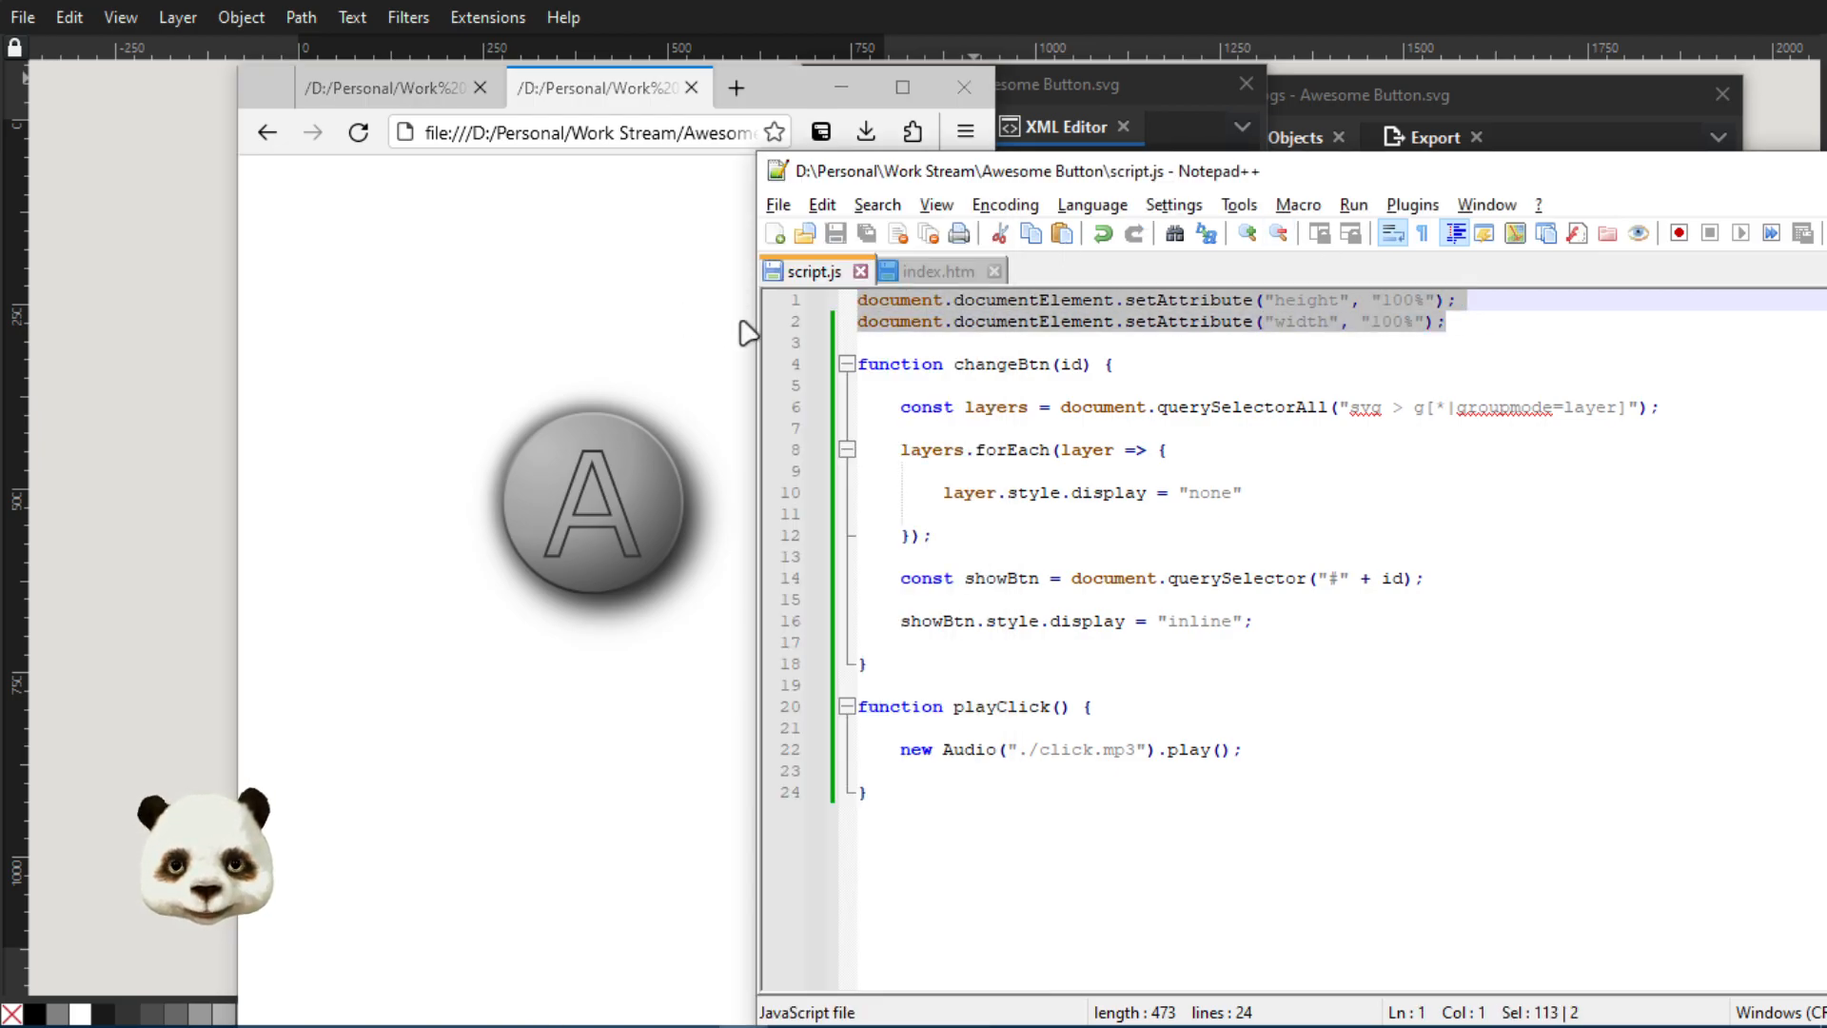
key(Delete)
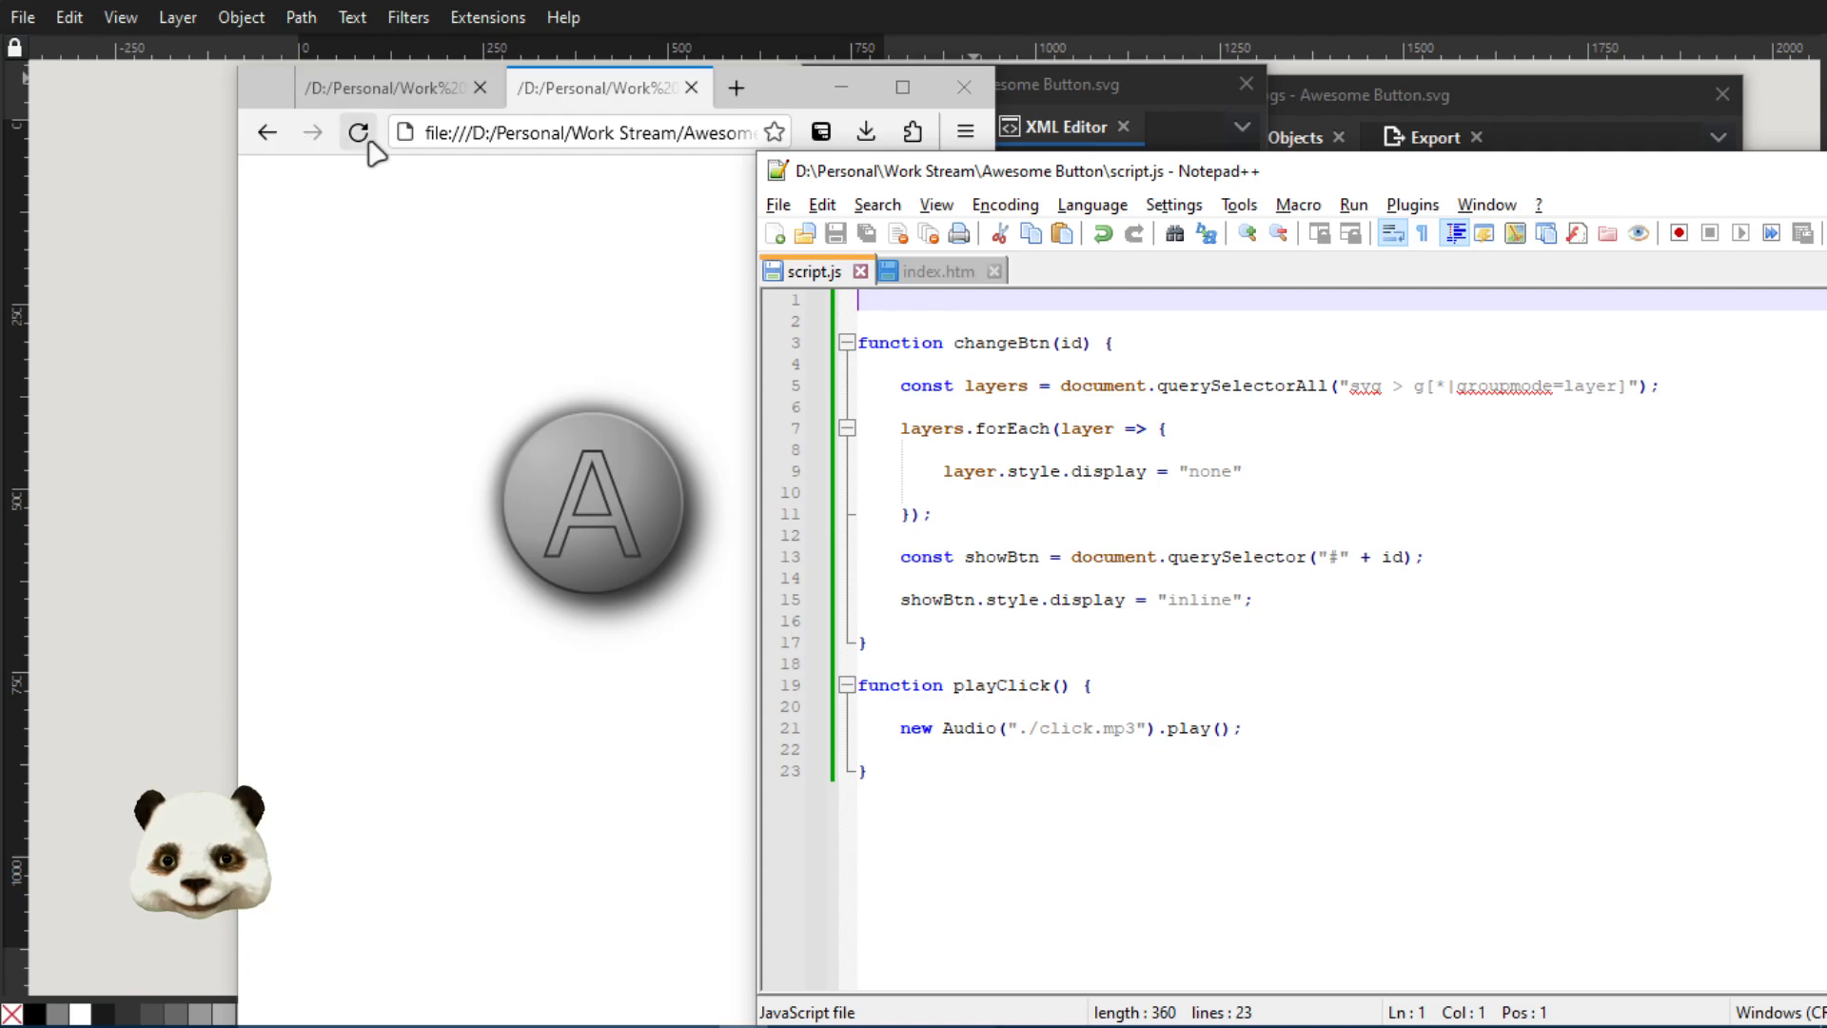
click(359, 134)
scroll(692, 479, down, 2)
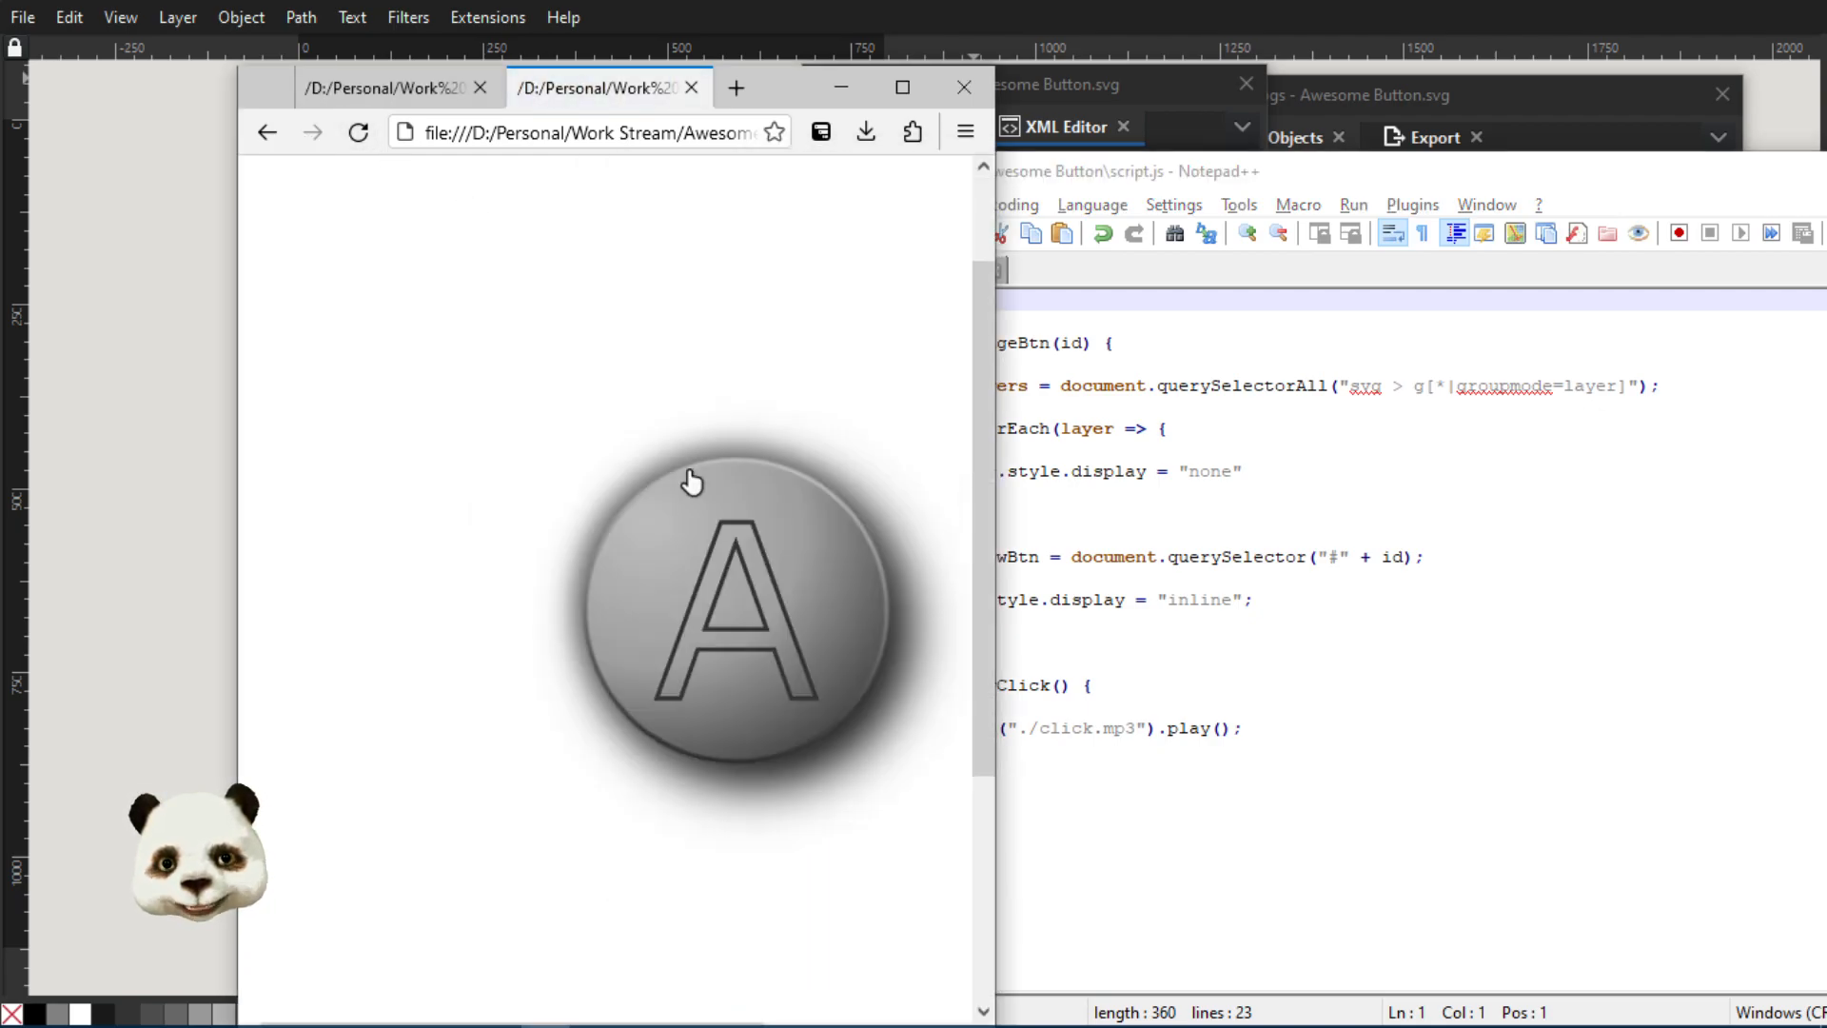
click(395, 86)
click(374, 133)
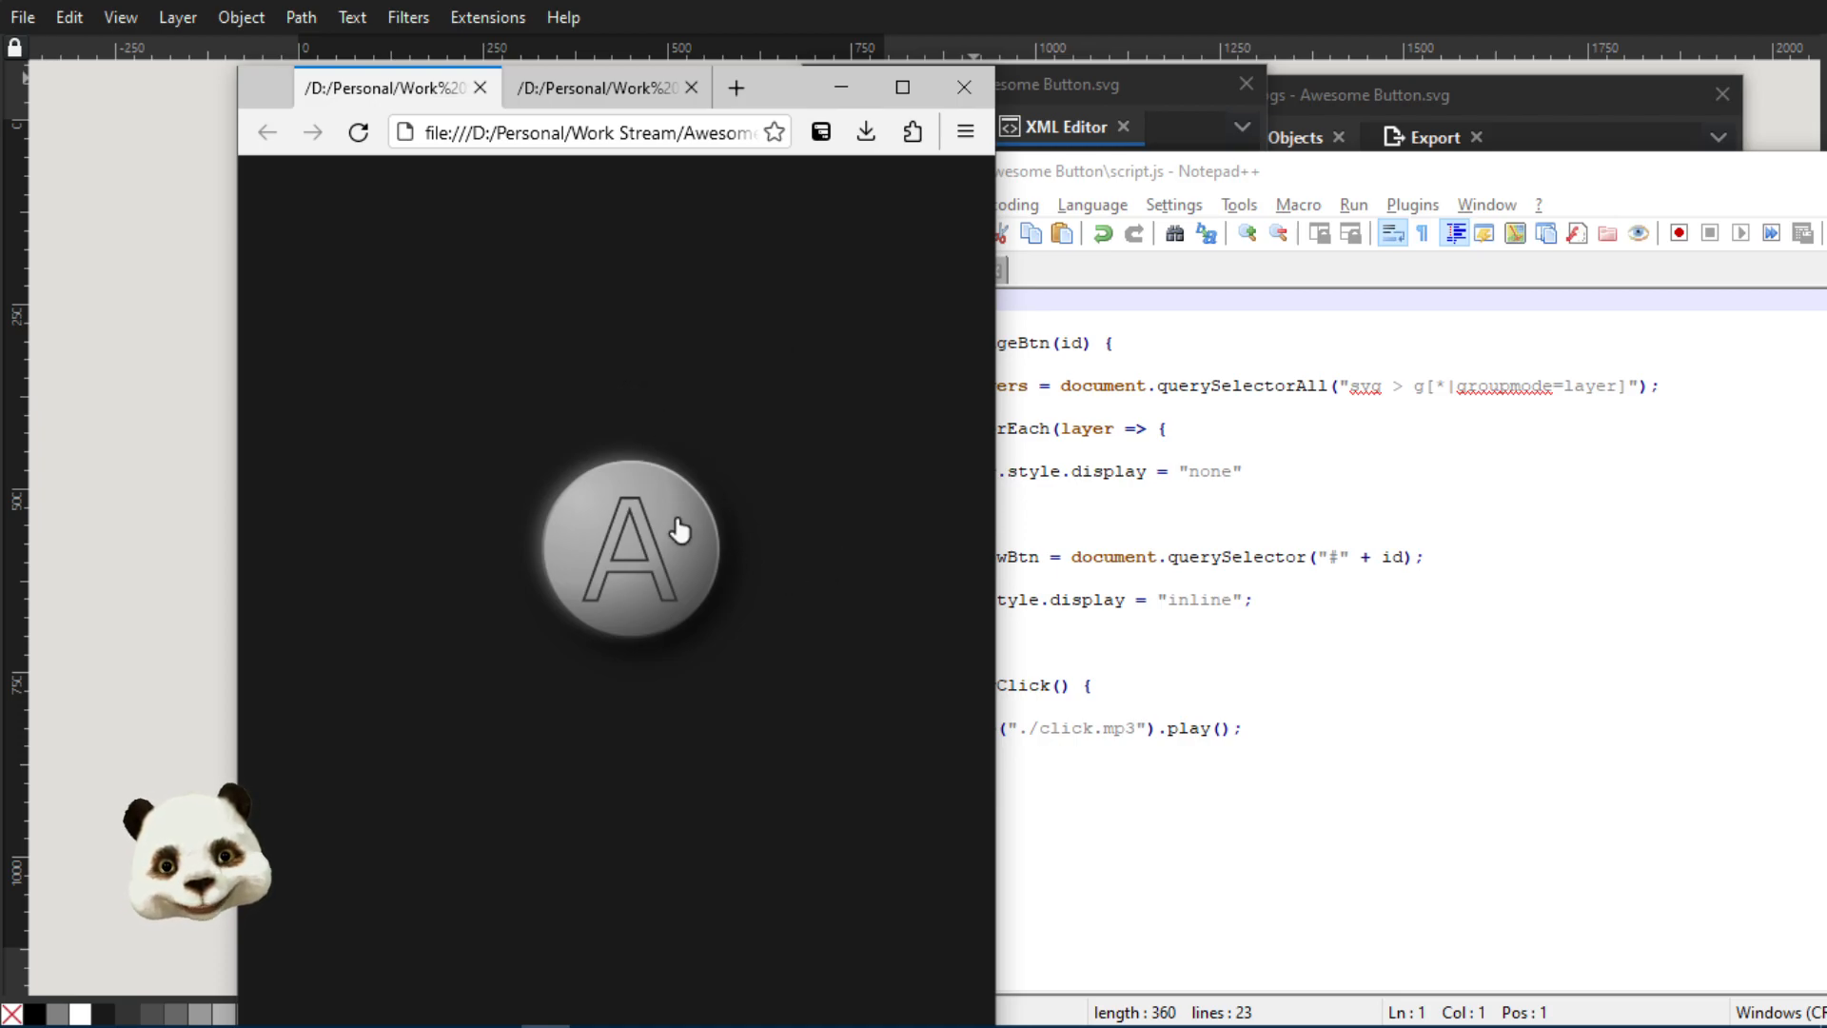
Restore the two lines setting height and width to 100% in script.js, save it, reload Awesome Button.svg, and return to the script
click(1156, 171)
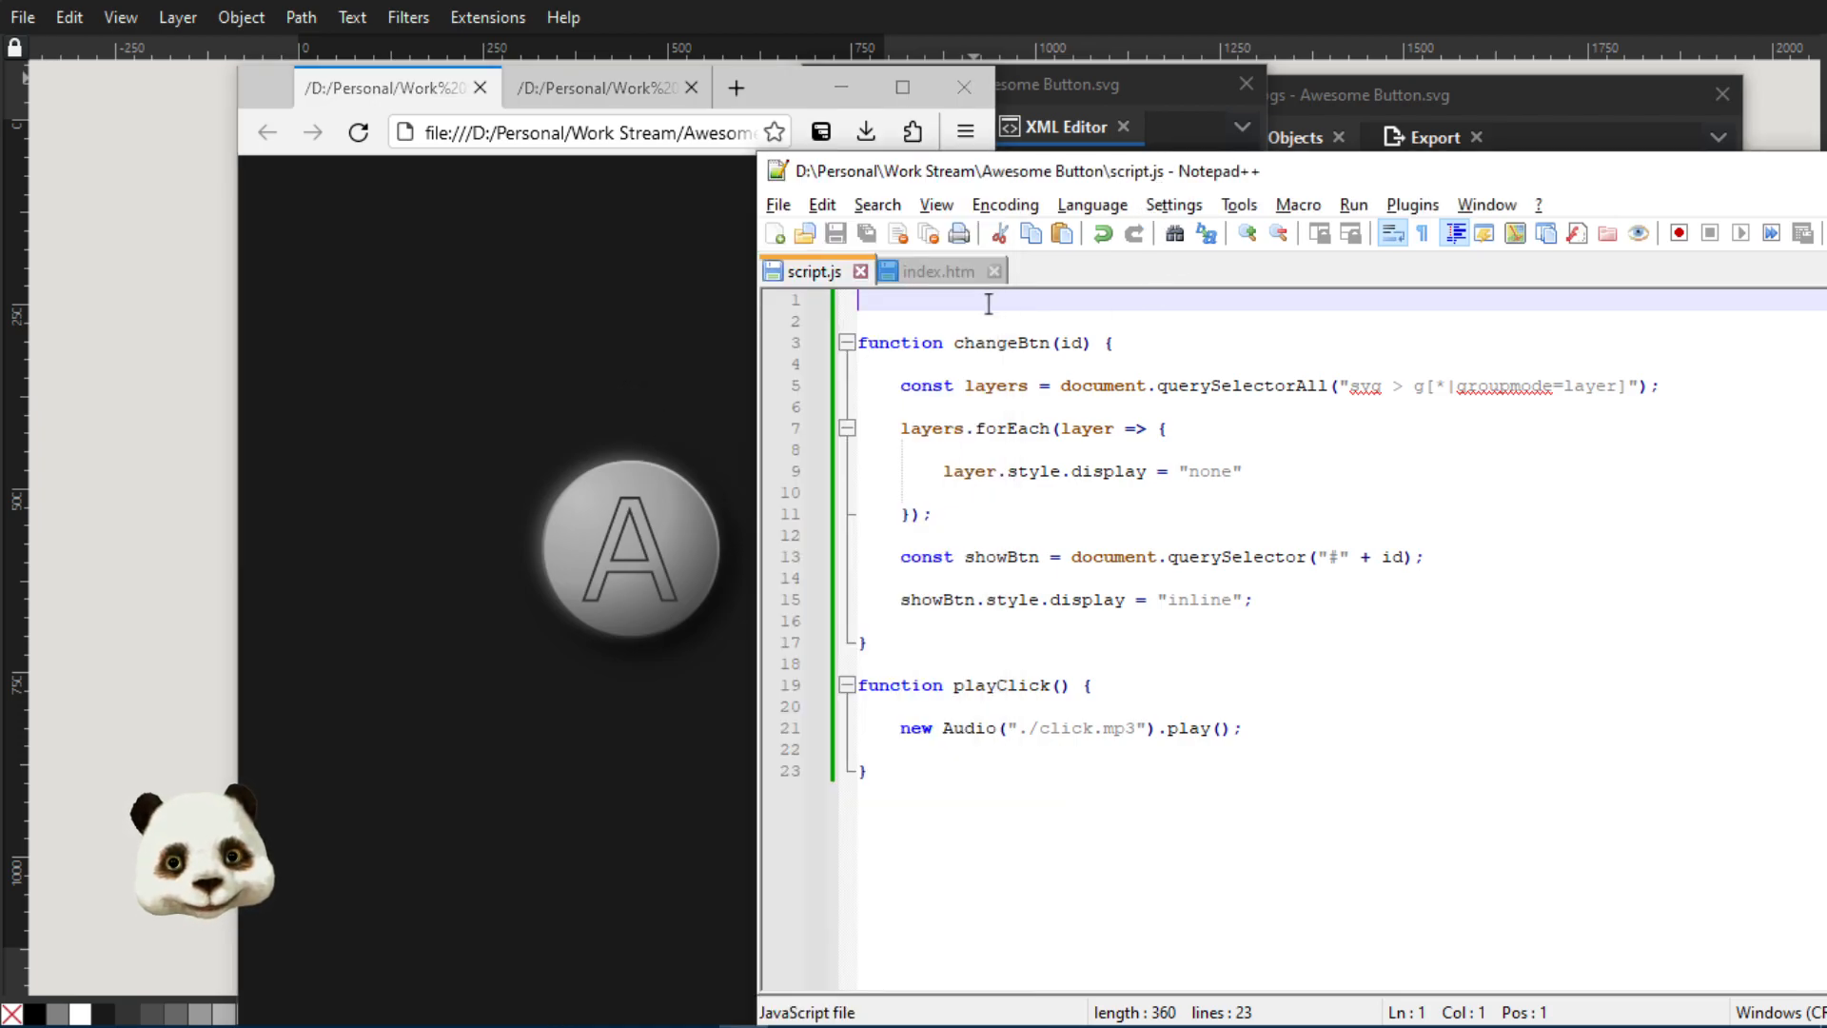
text(document.documentElement.setAttribute("height", "100%"); document.documentElement.setAttribute("width", "100%");)
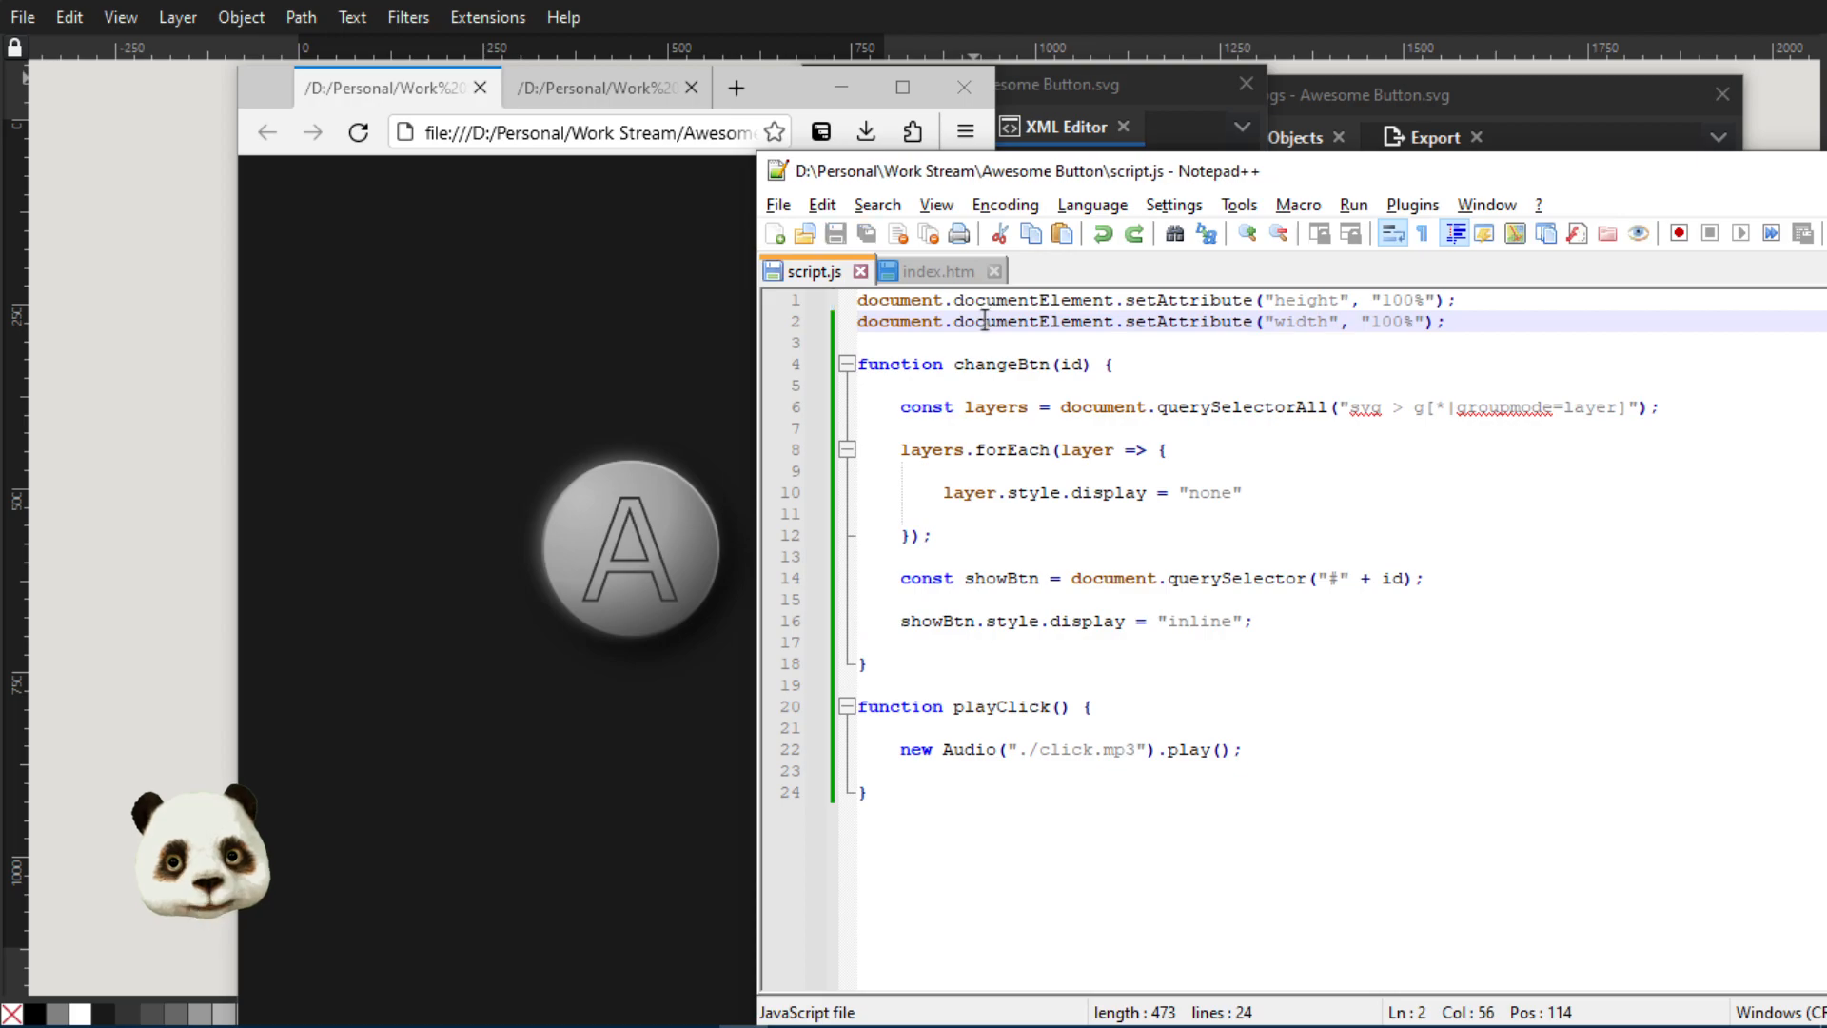
click(592, 91)
key(F5)
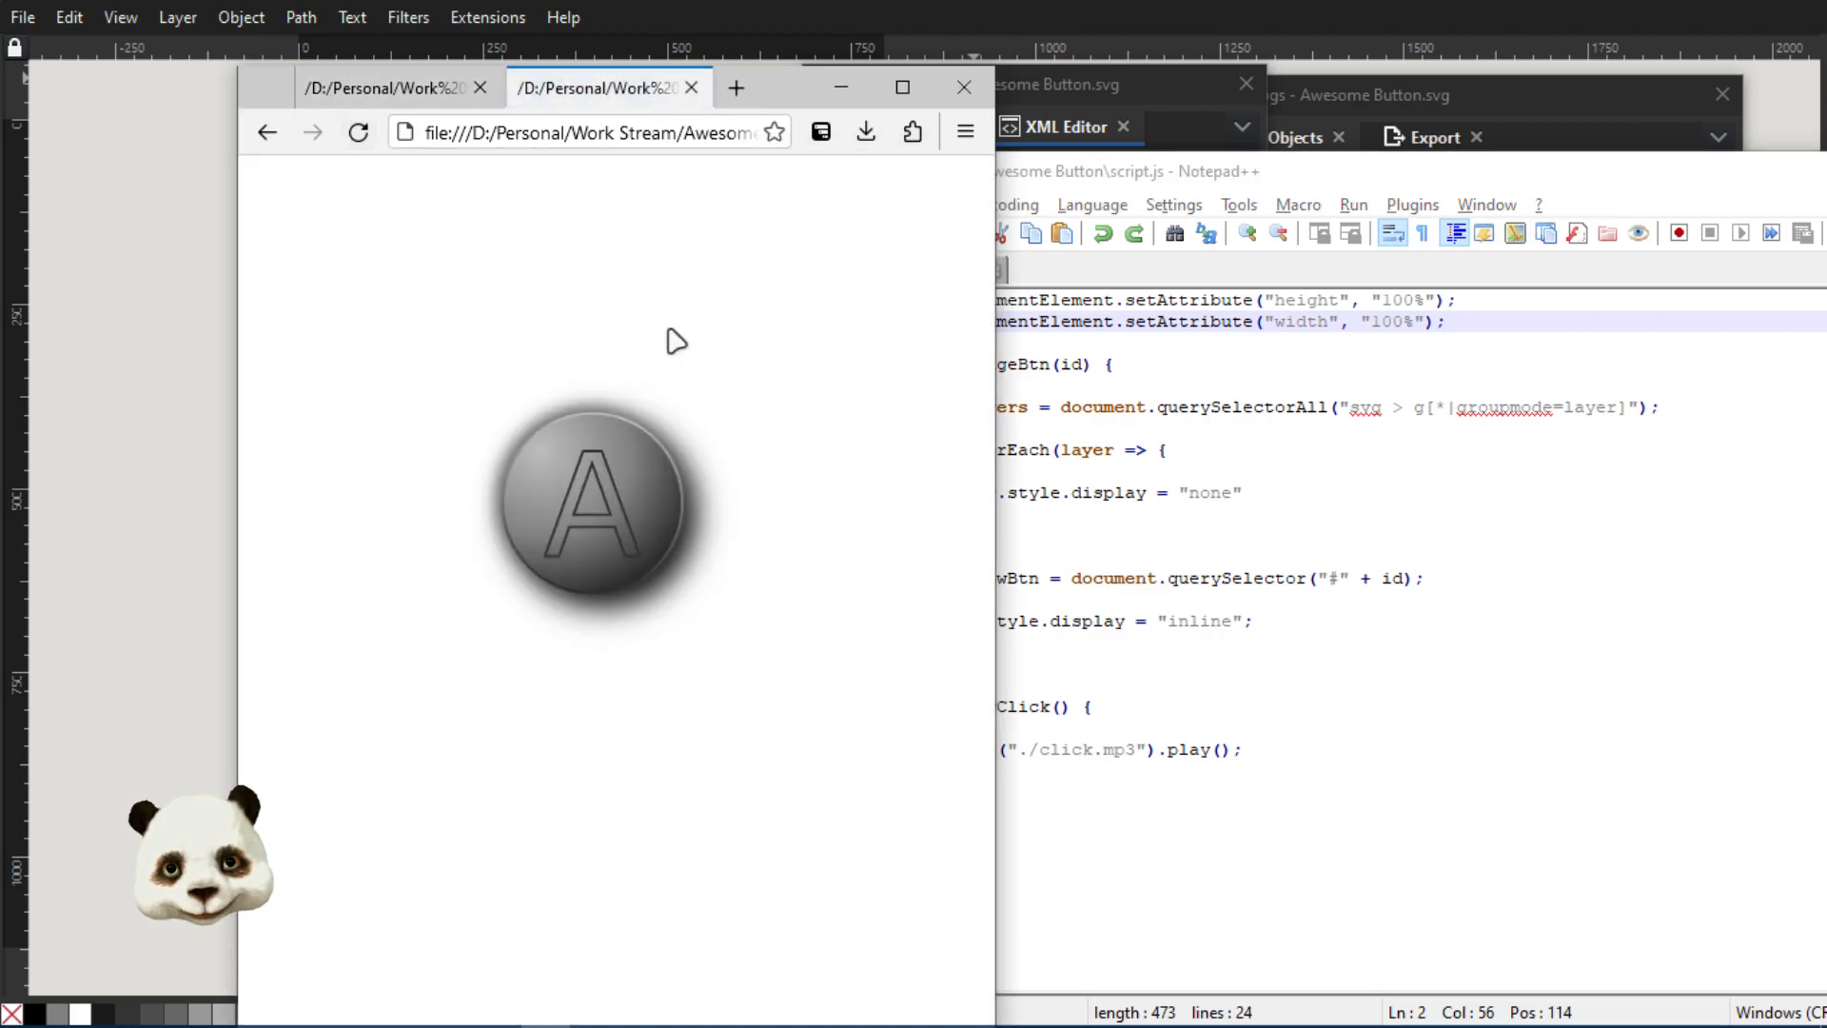
click(1207, 173)
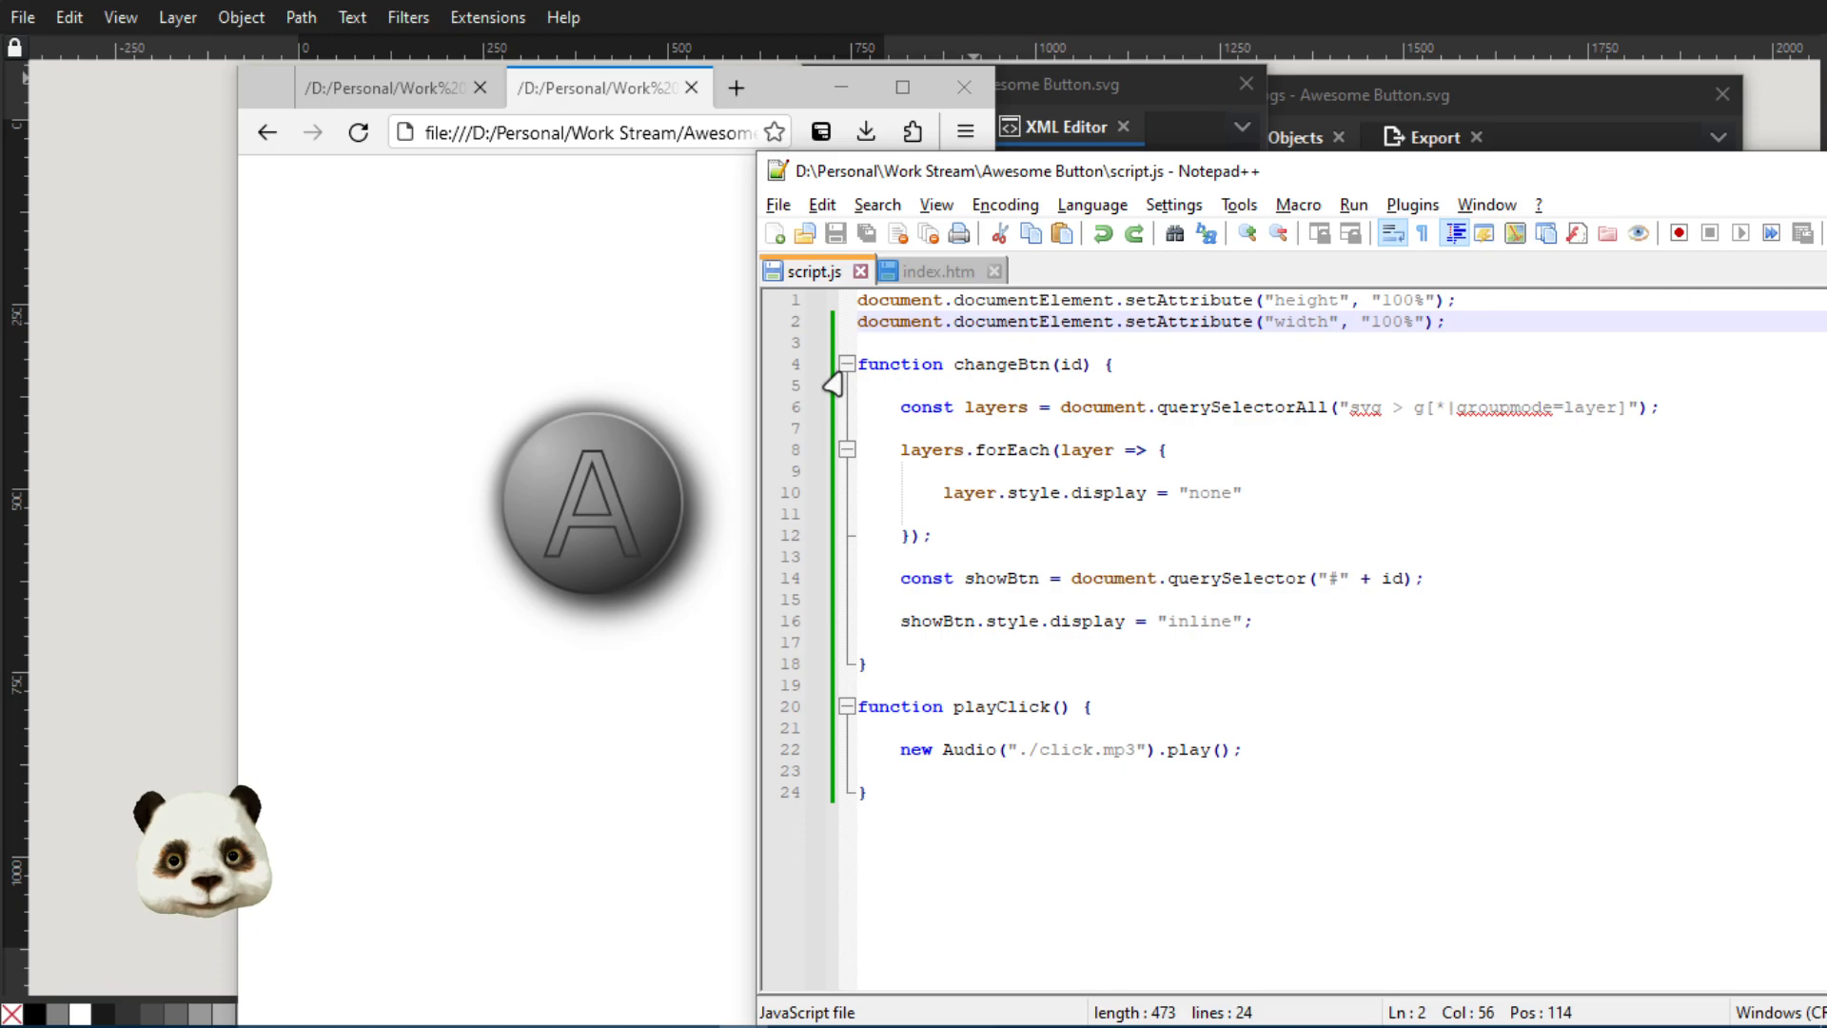
Highlight the changeBtn function in script.js, its layer-hiding block, the showBtn lines, the id and inline values, and the playClick name
drag(857, 365, 909, 687)
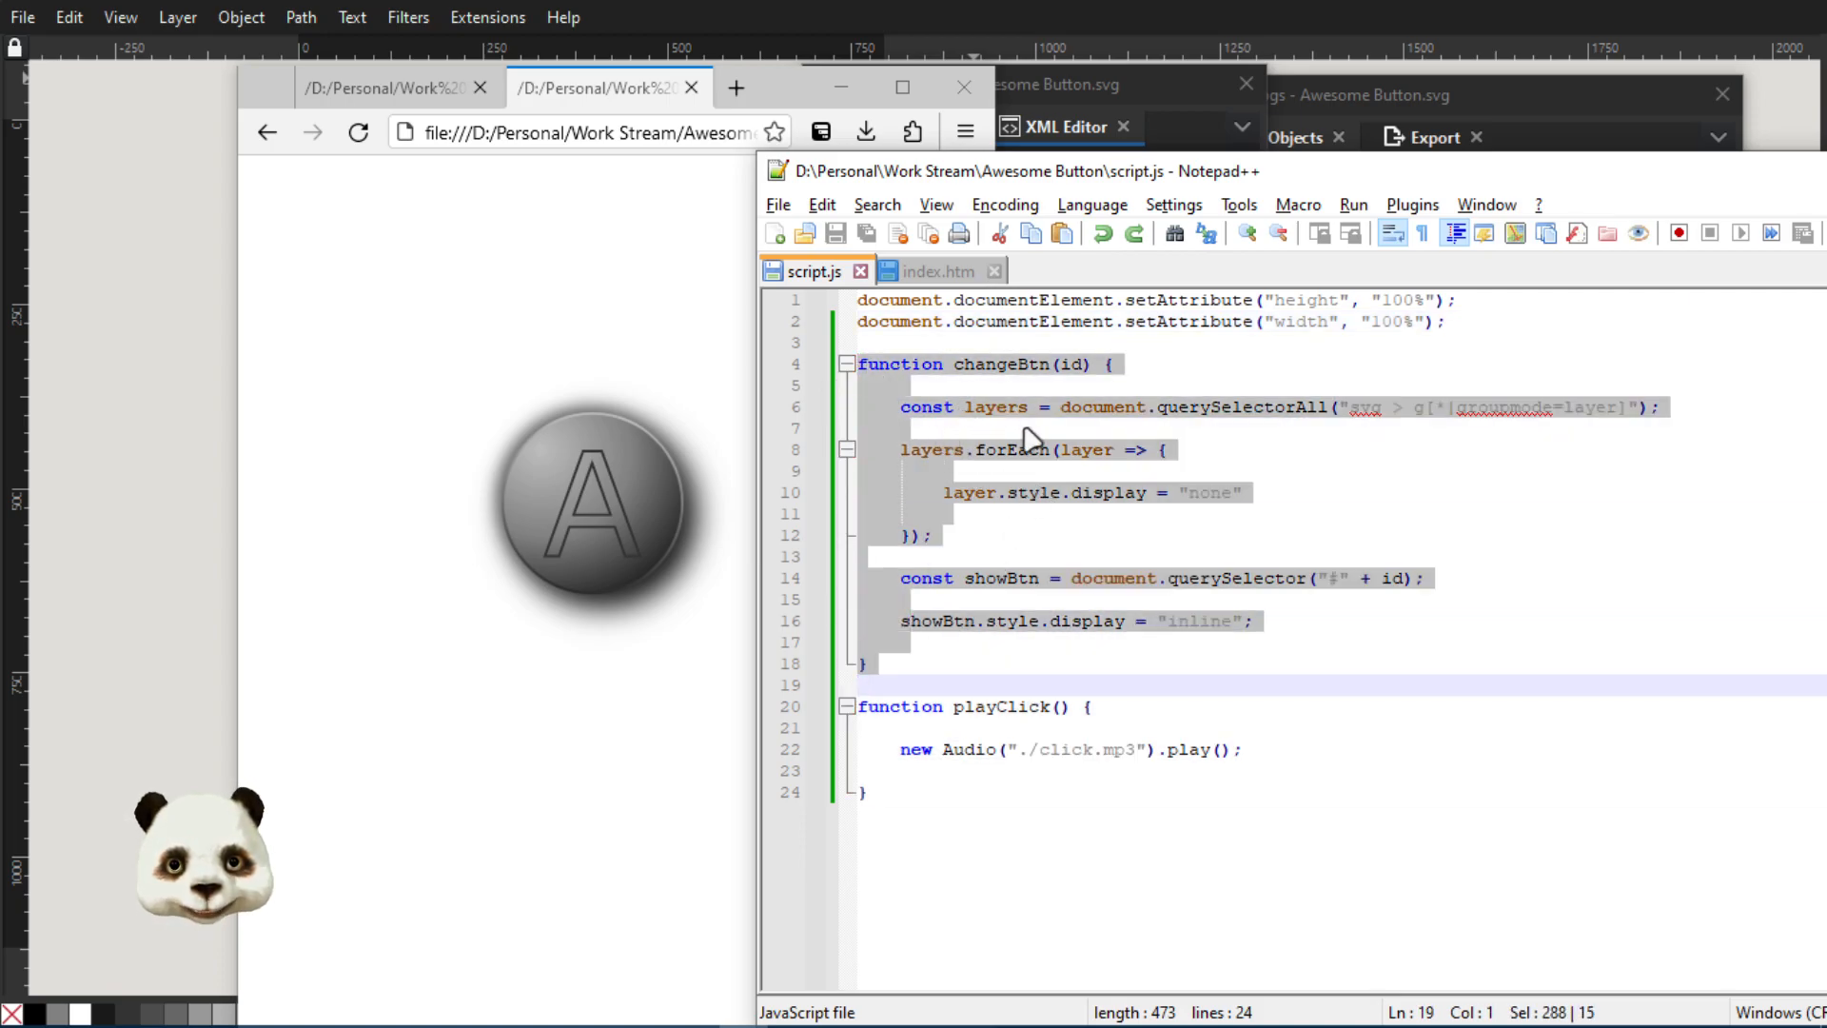
click(942, 427)
drag(903, 412, 968, 542)
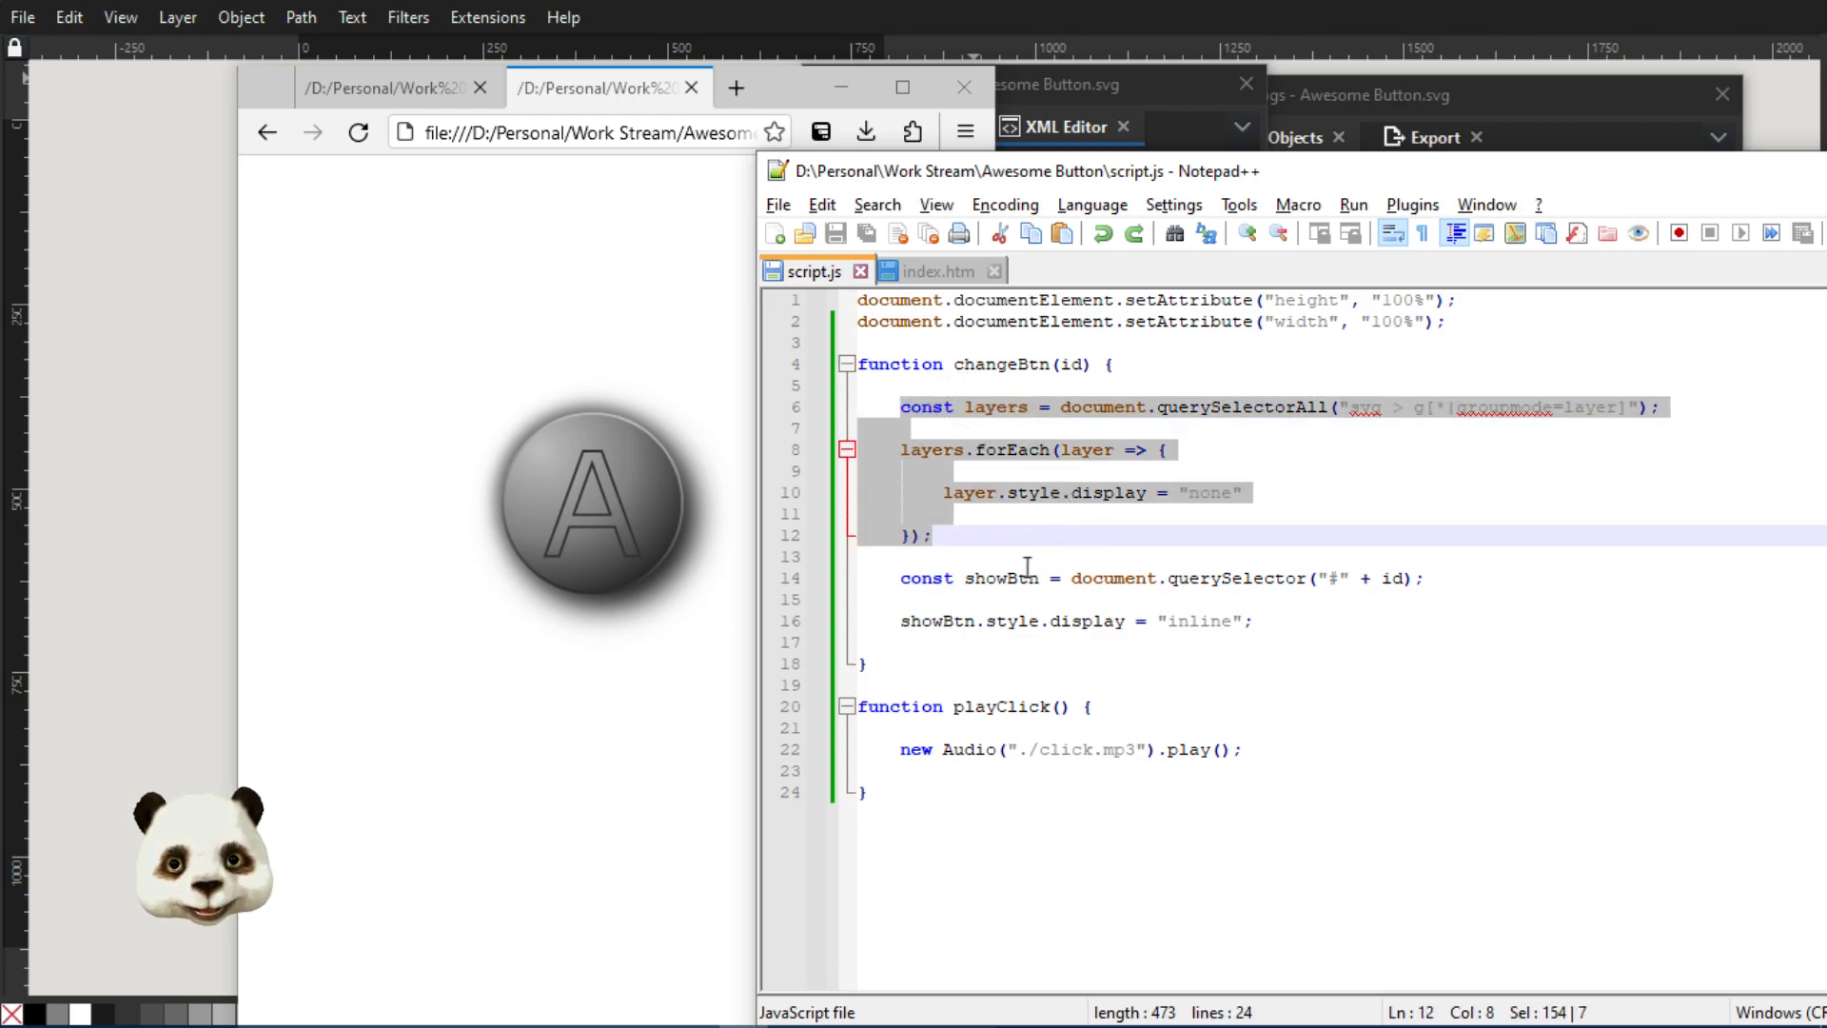
drag(898, 582, 1256, 623)
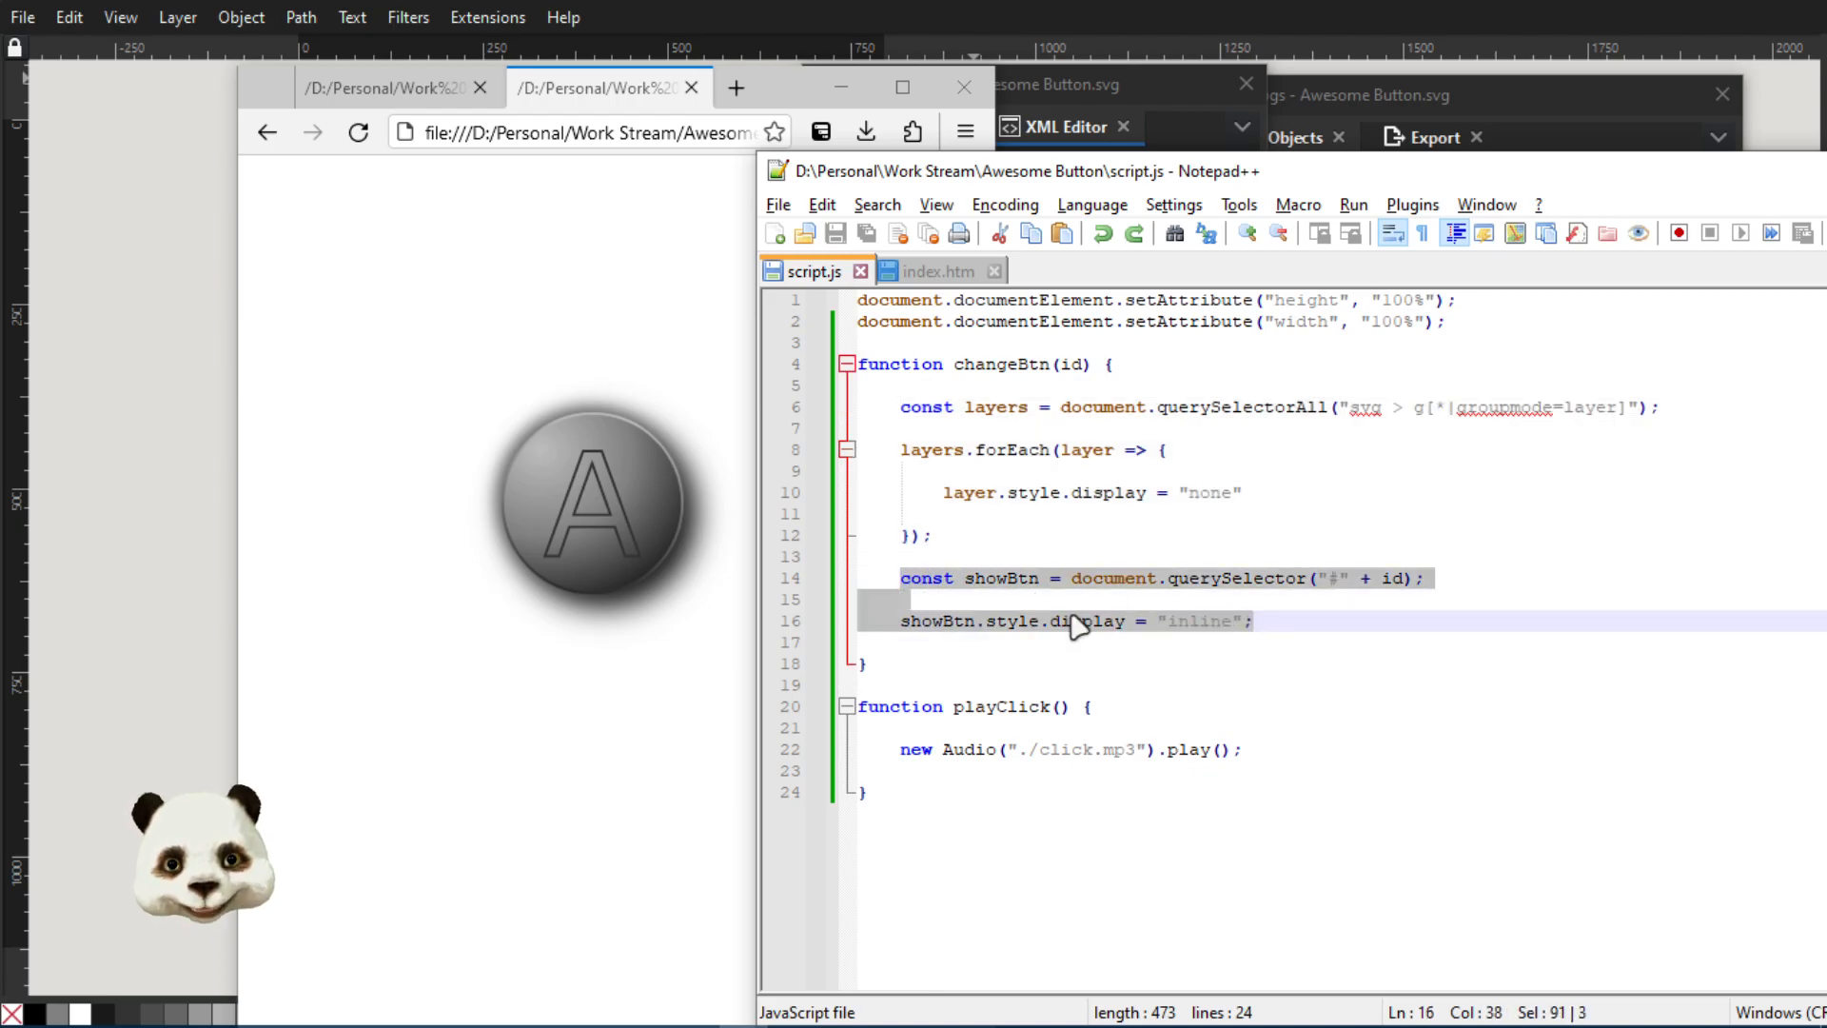
double_click(1393, 579)
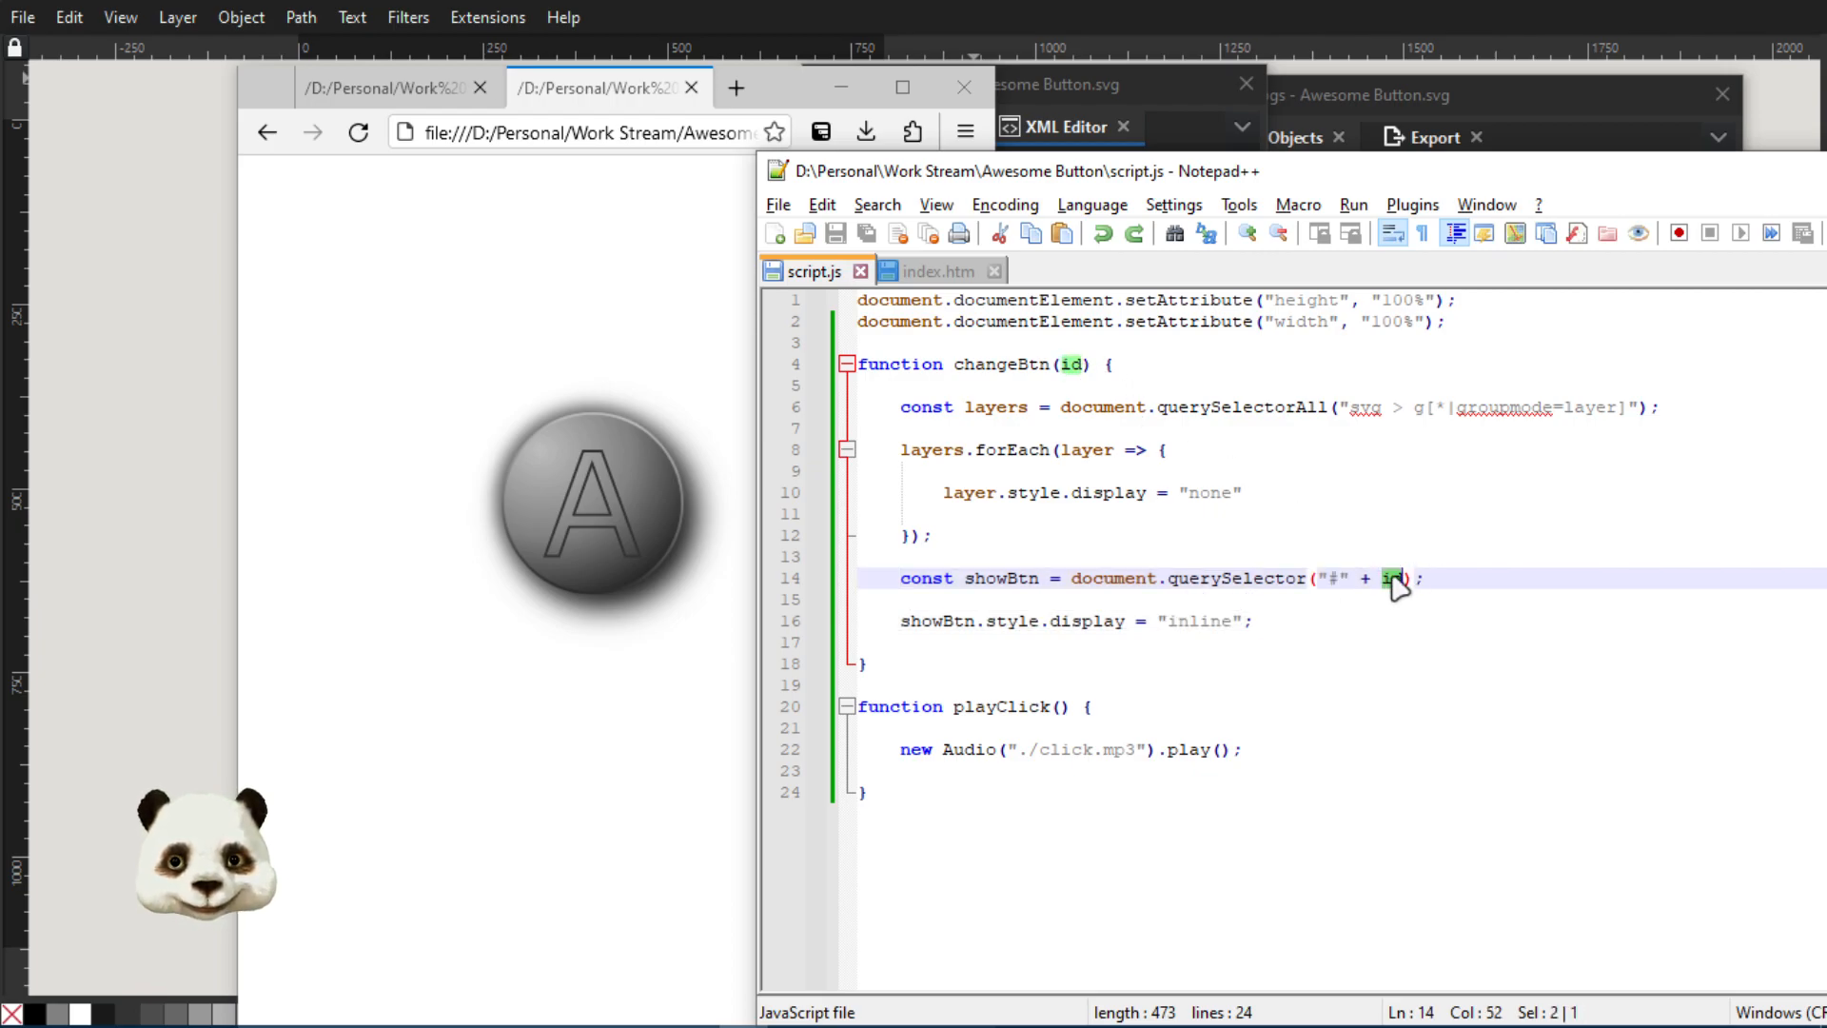
double_click(1218, 620)
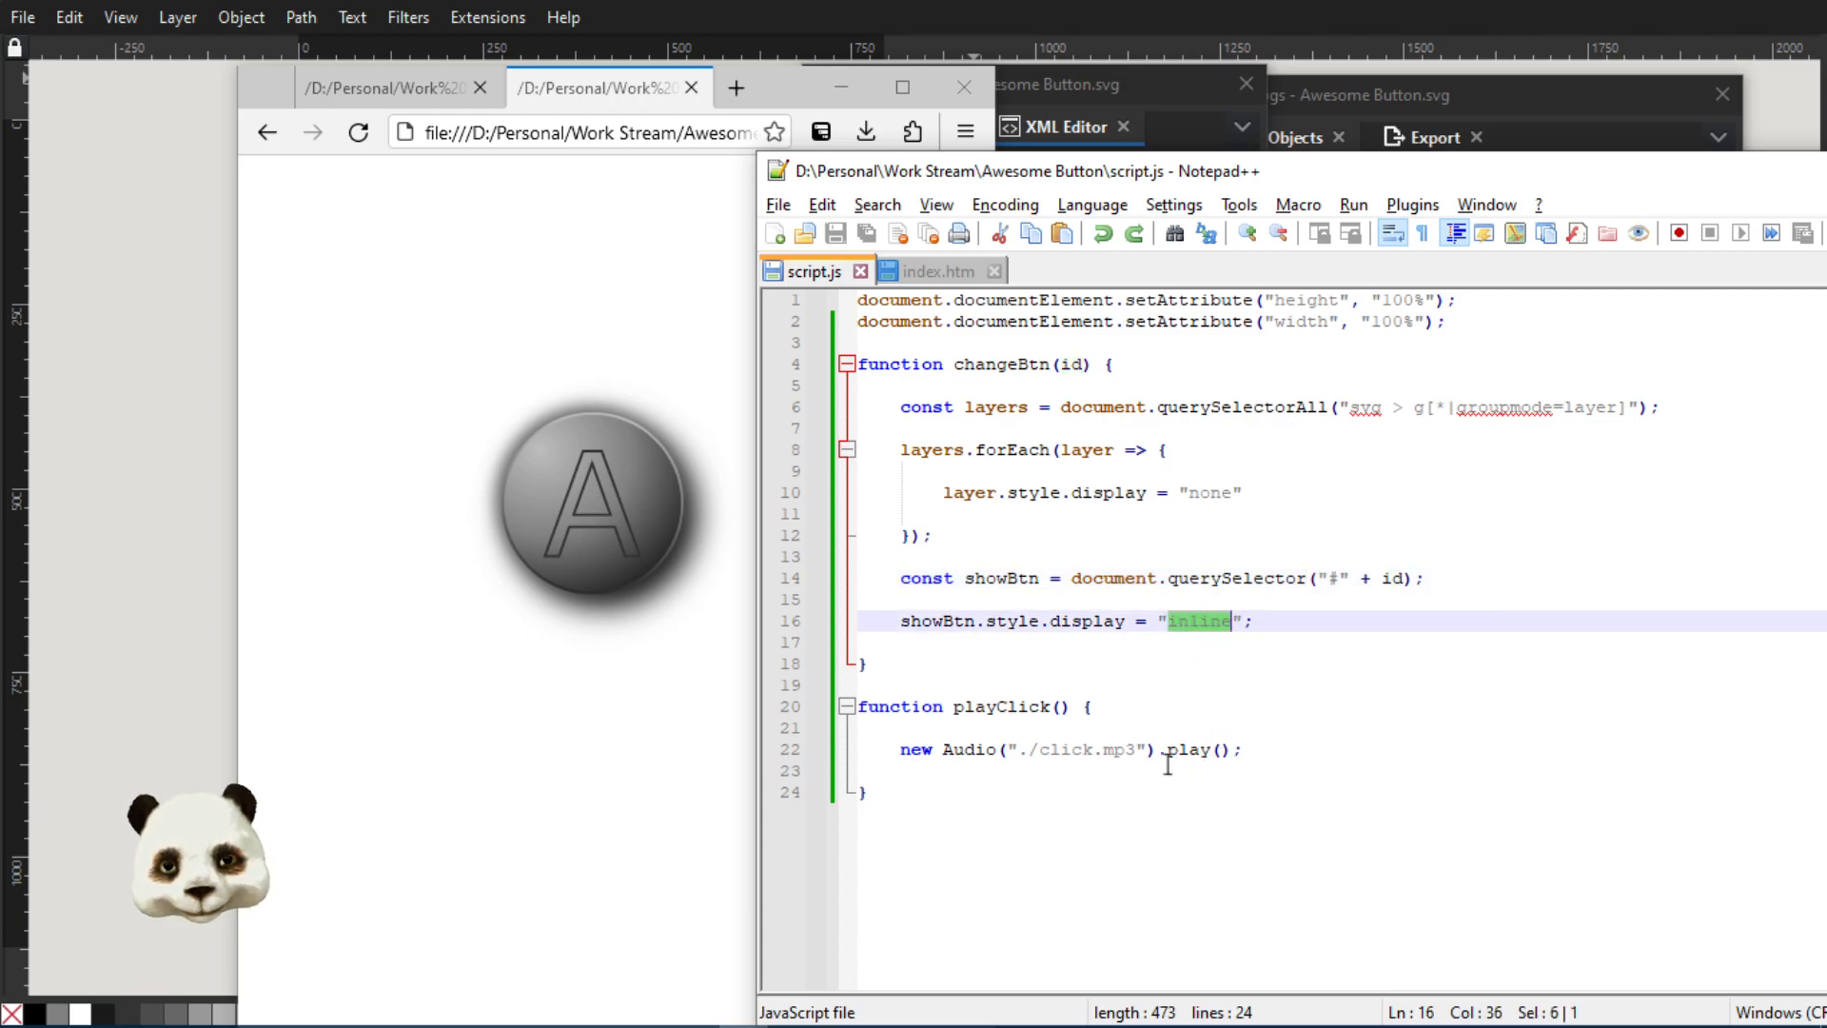
double_click(972, 709)
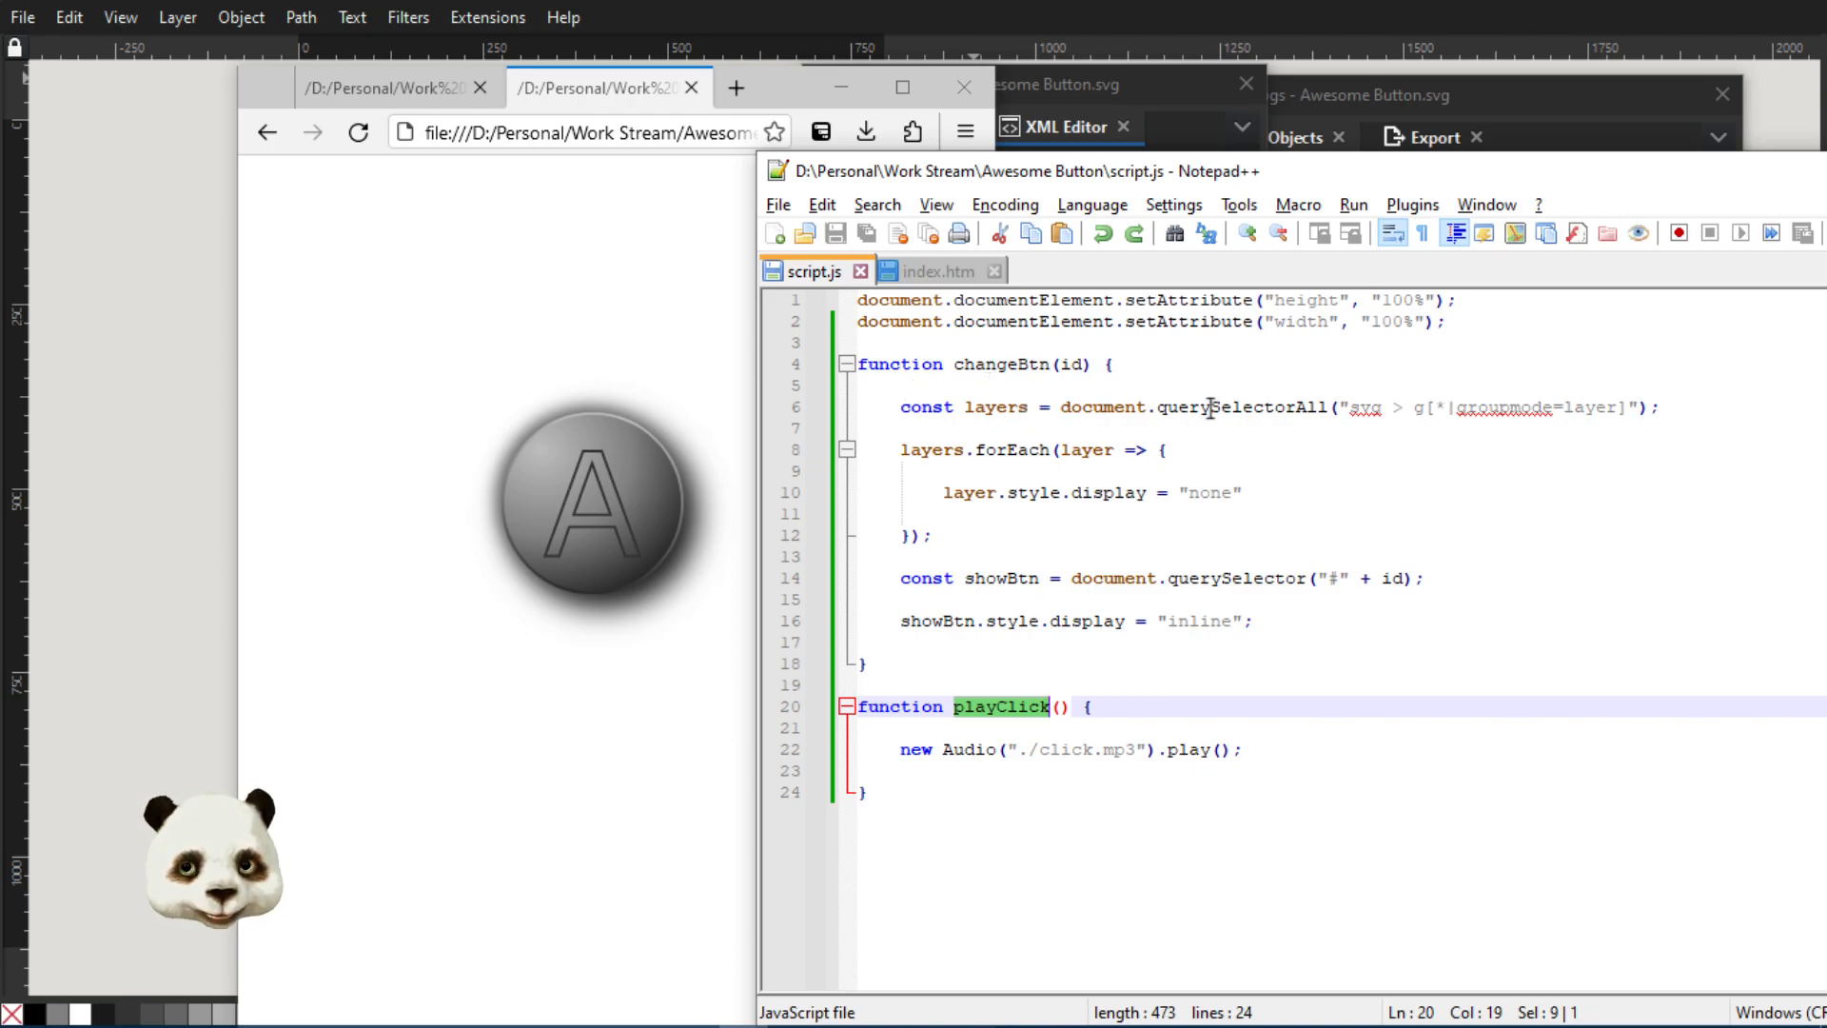
Highlight querySelectorAll in script.js, check the root svg node in Inkscape's XML Editor, and highlight the g in the script's selector
drag(1158, 411, 1319, 412)
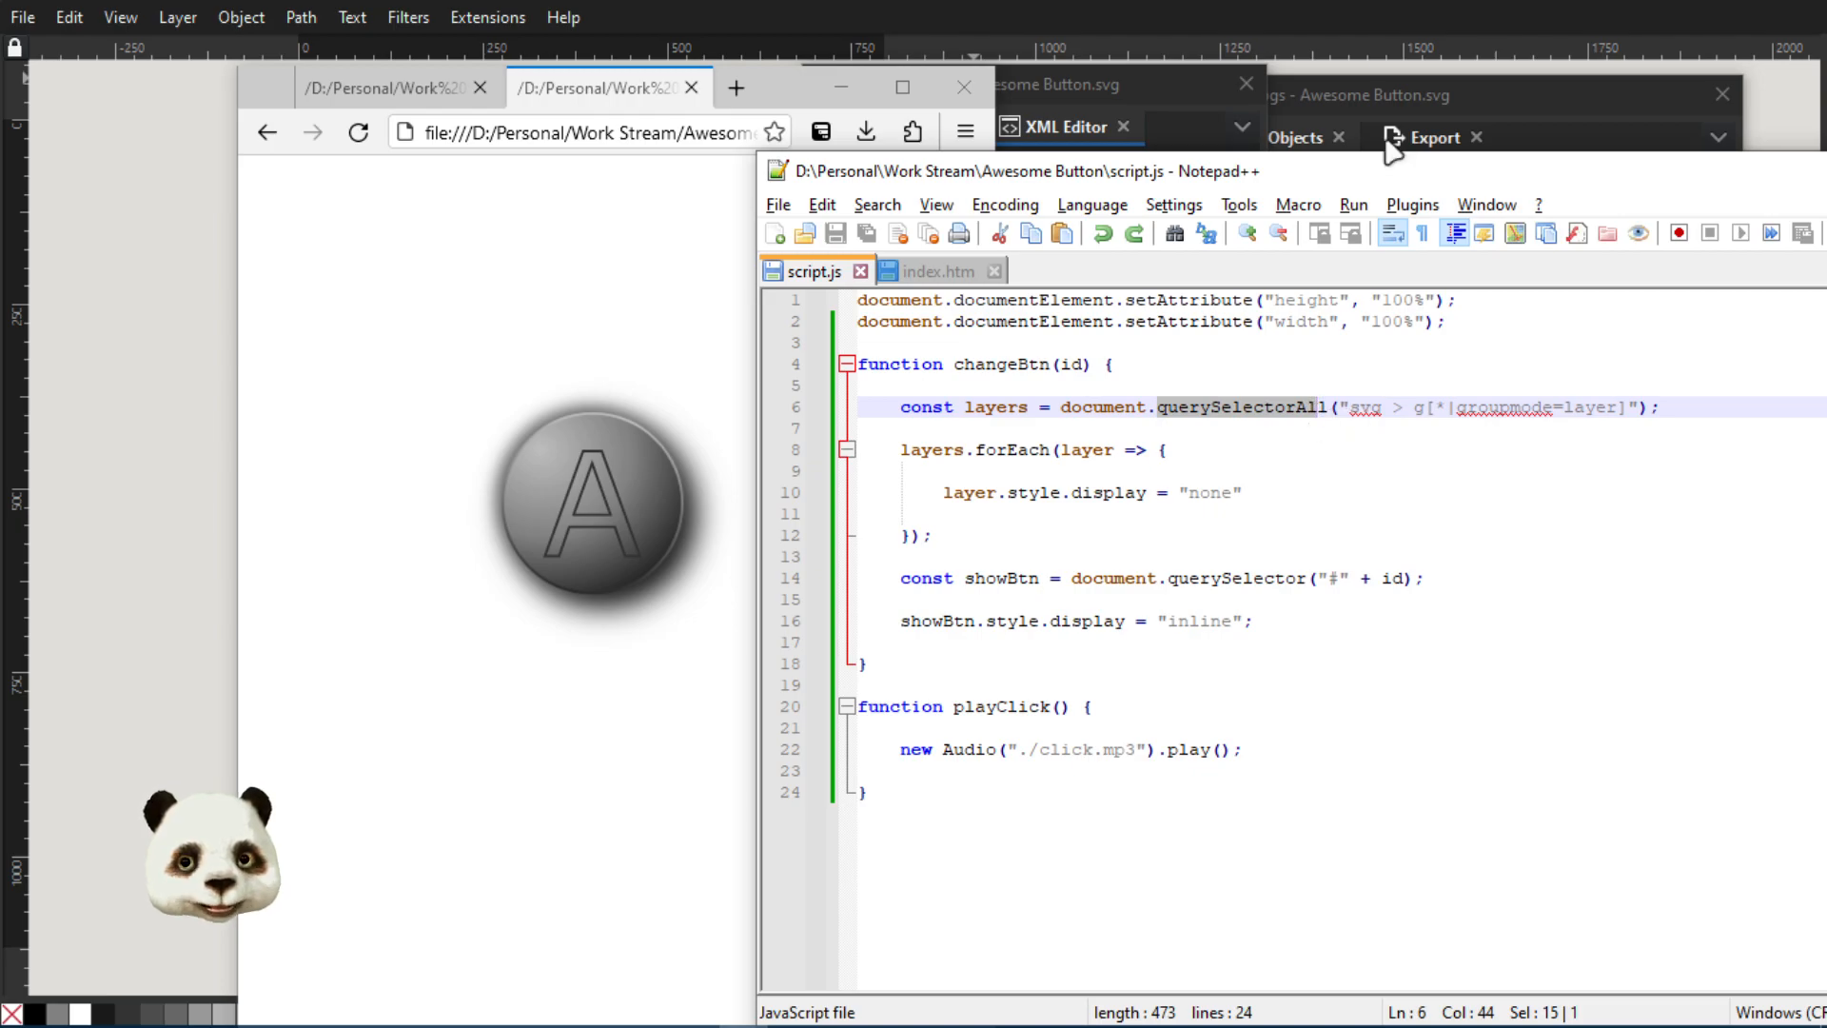
drag(1328, 175, 1826, 143)
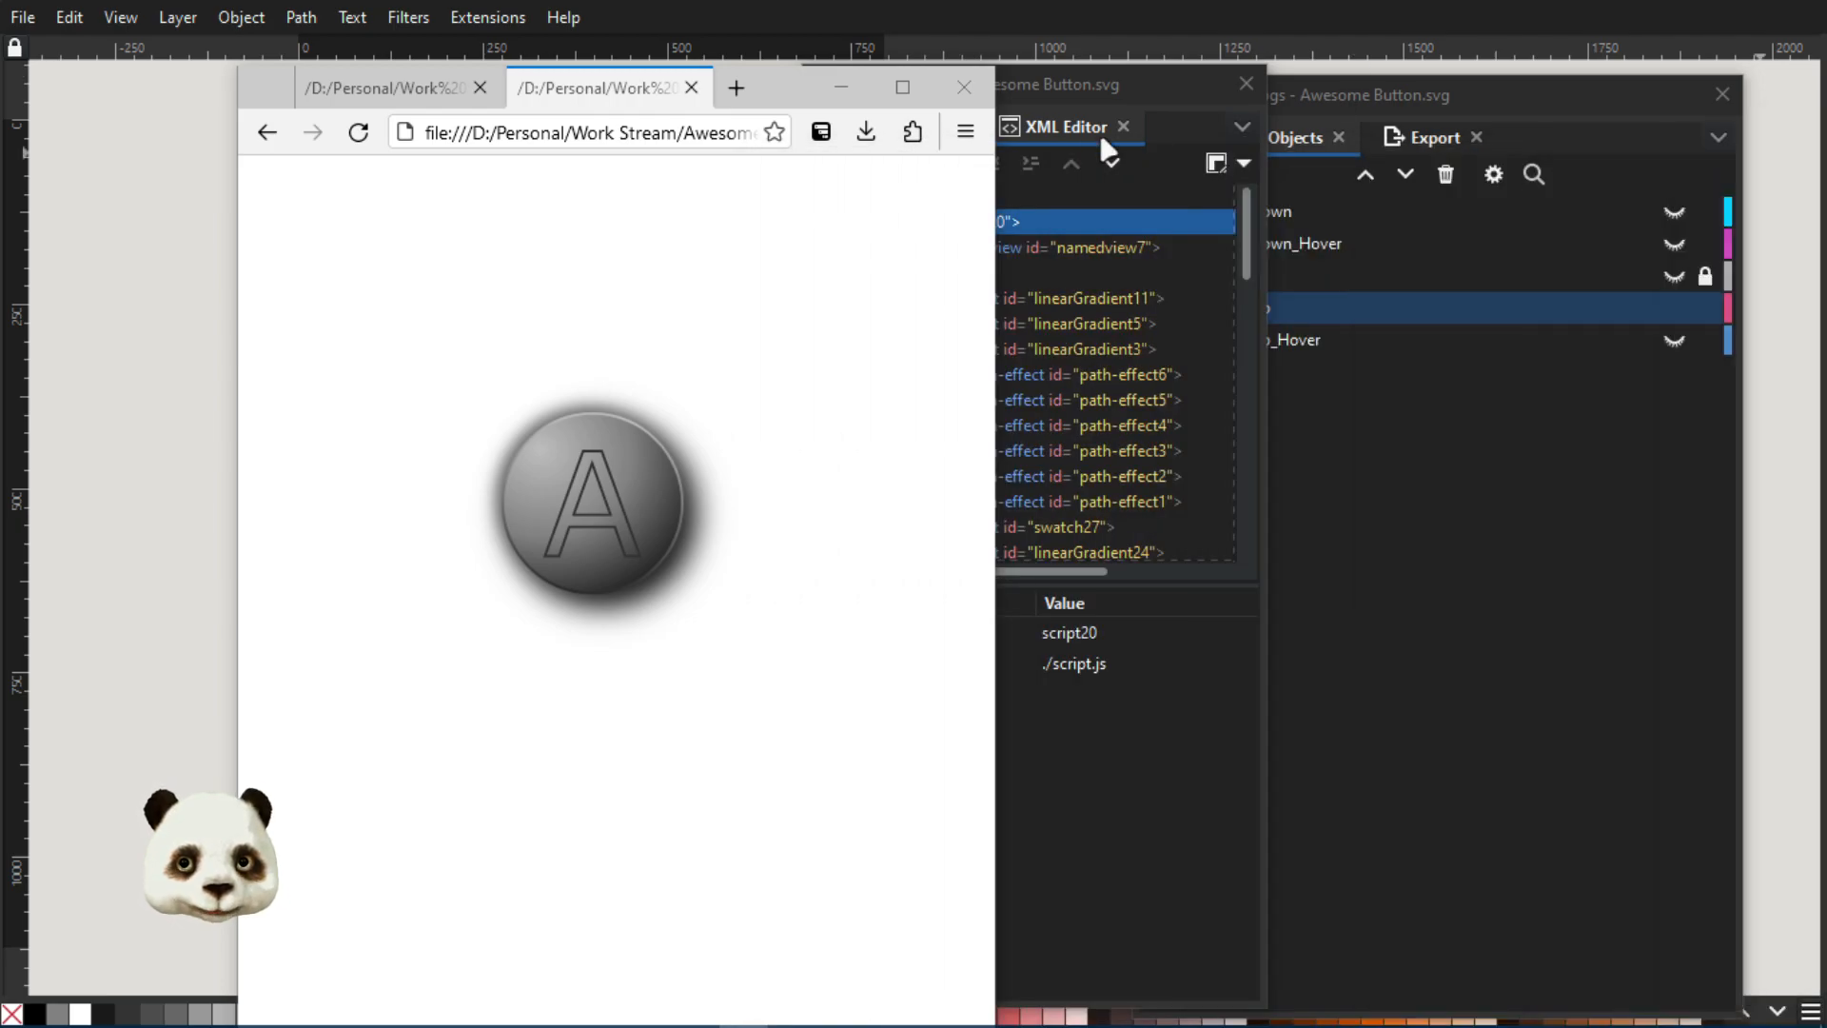
click(1053, 90)
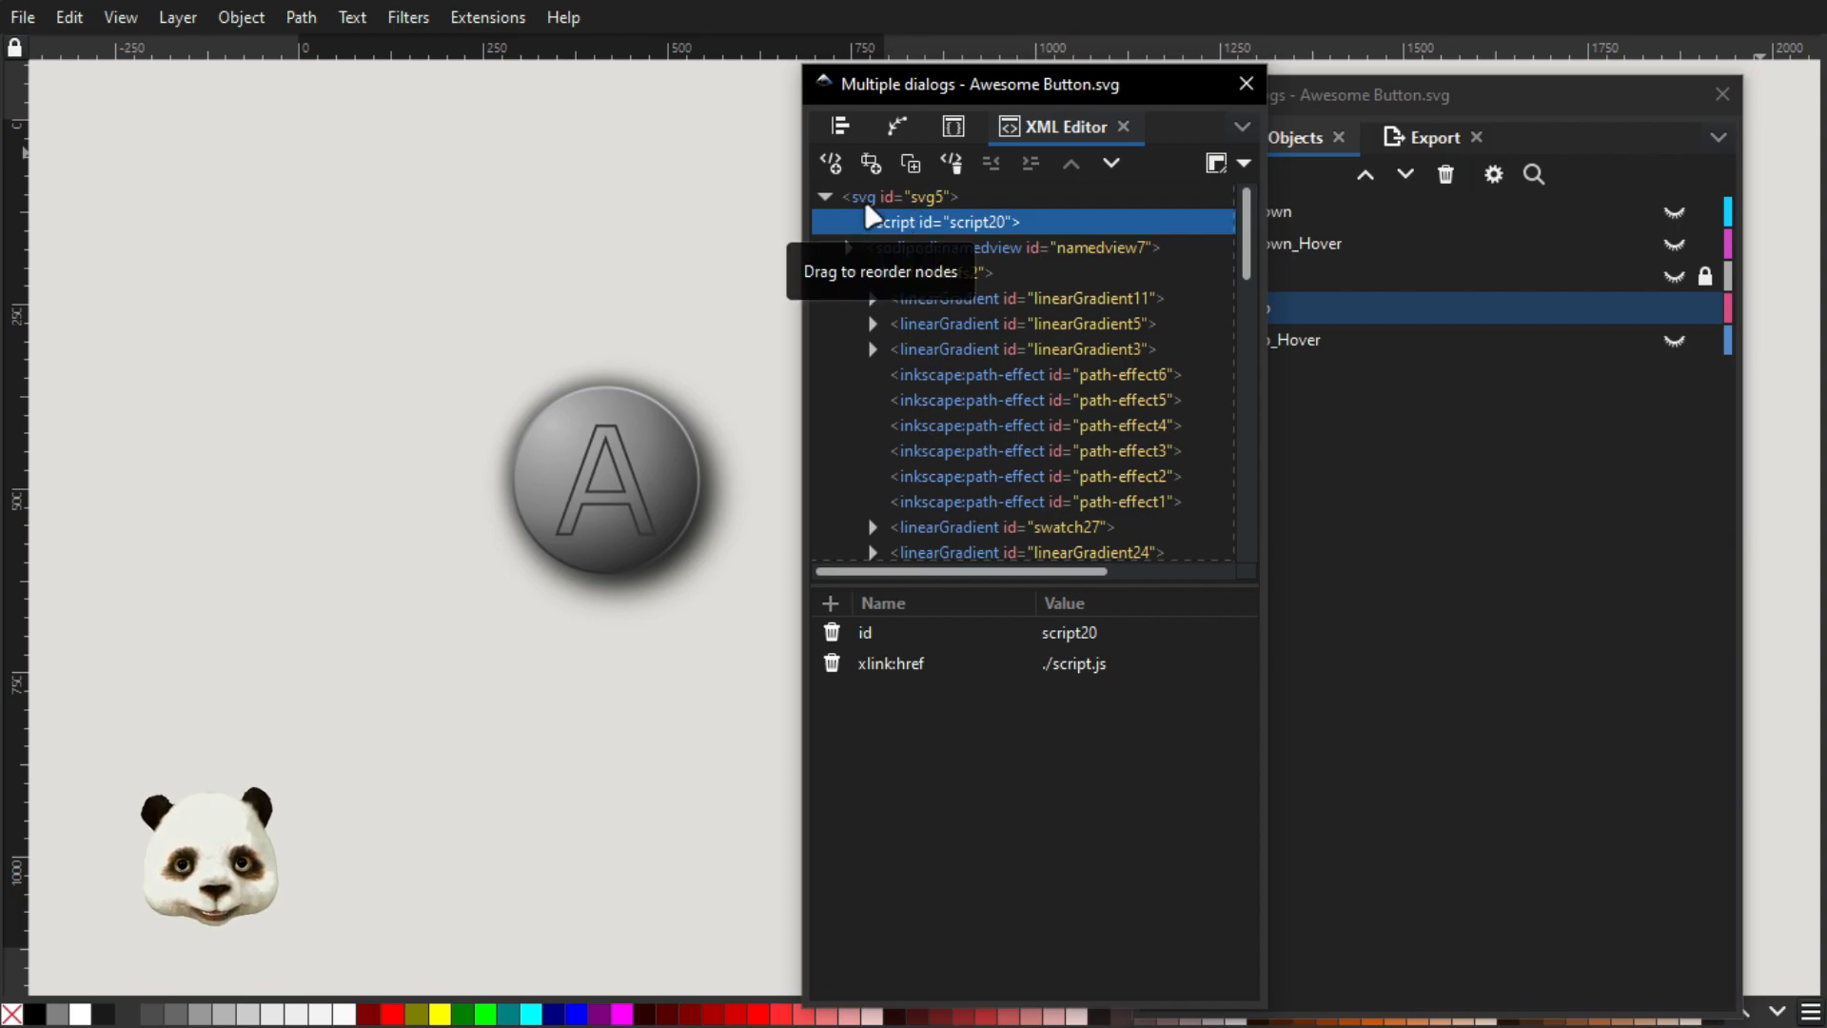
drag(1825, 143, 1020, 239)
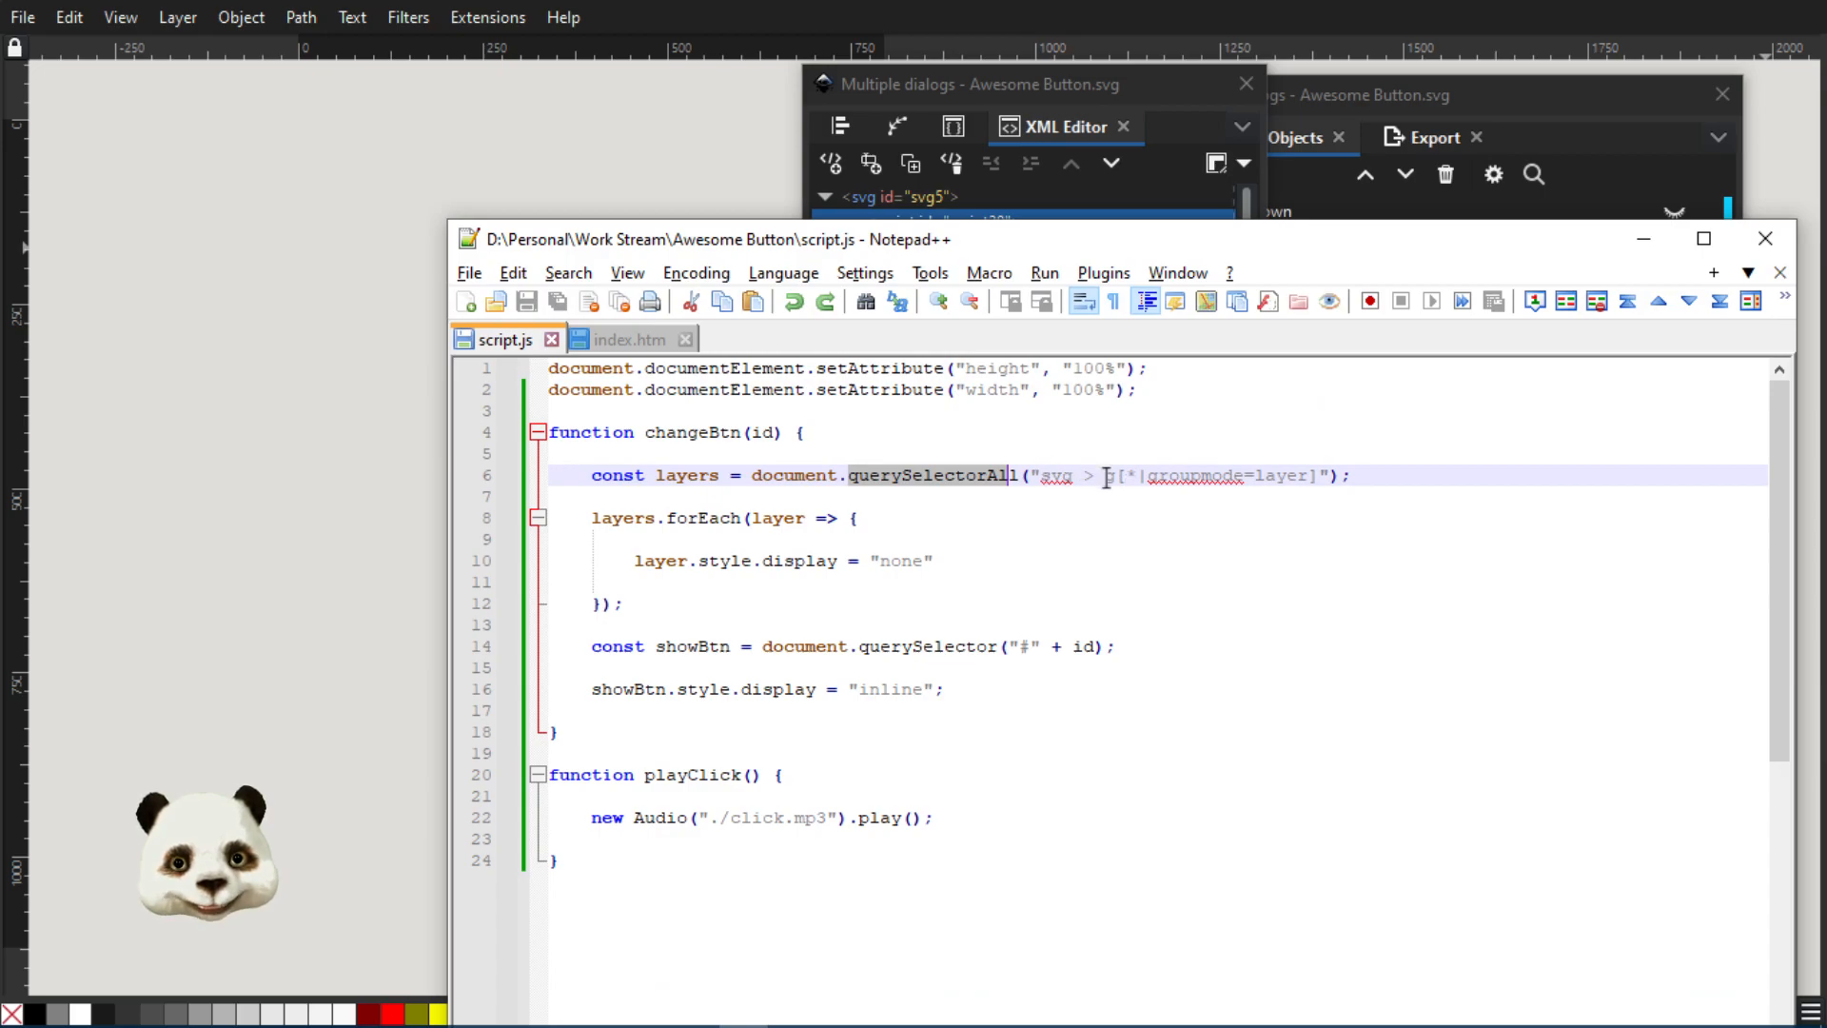
drag(1107, 479, 1120, 476)
Collapse the defs node and the four button layer groups in Inkscape's XML Editor, and bring script.js back into view
drag(1119, 249, 1826, 205)
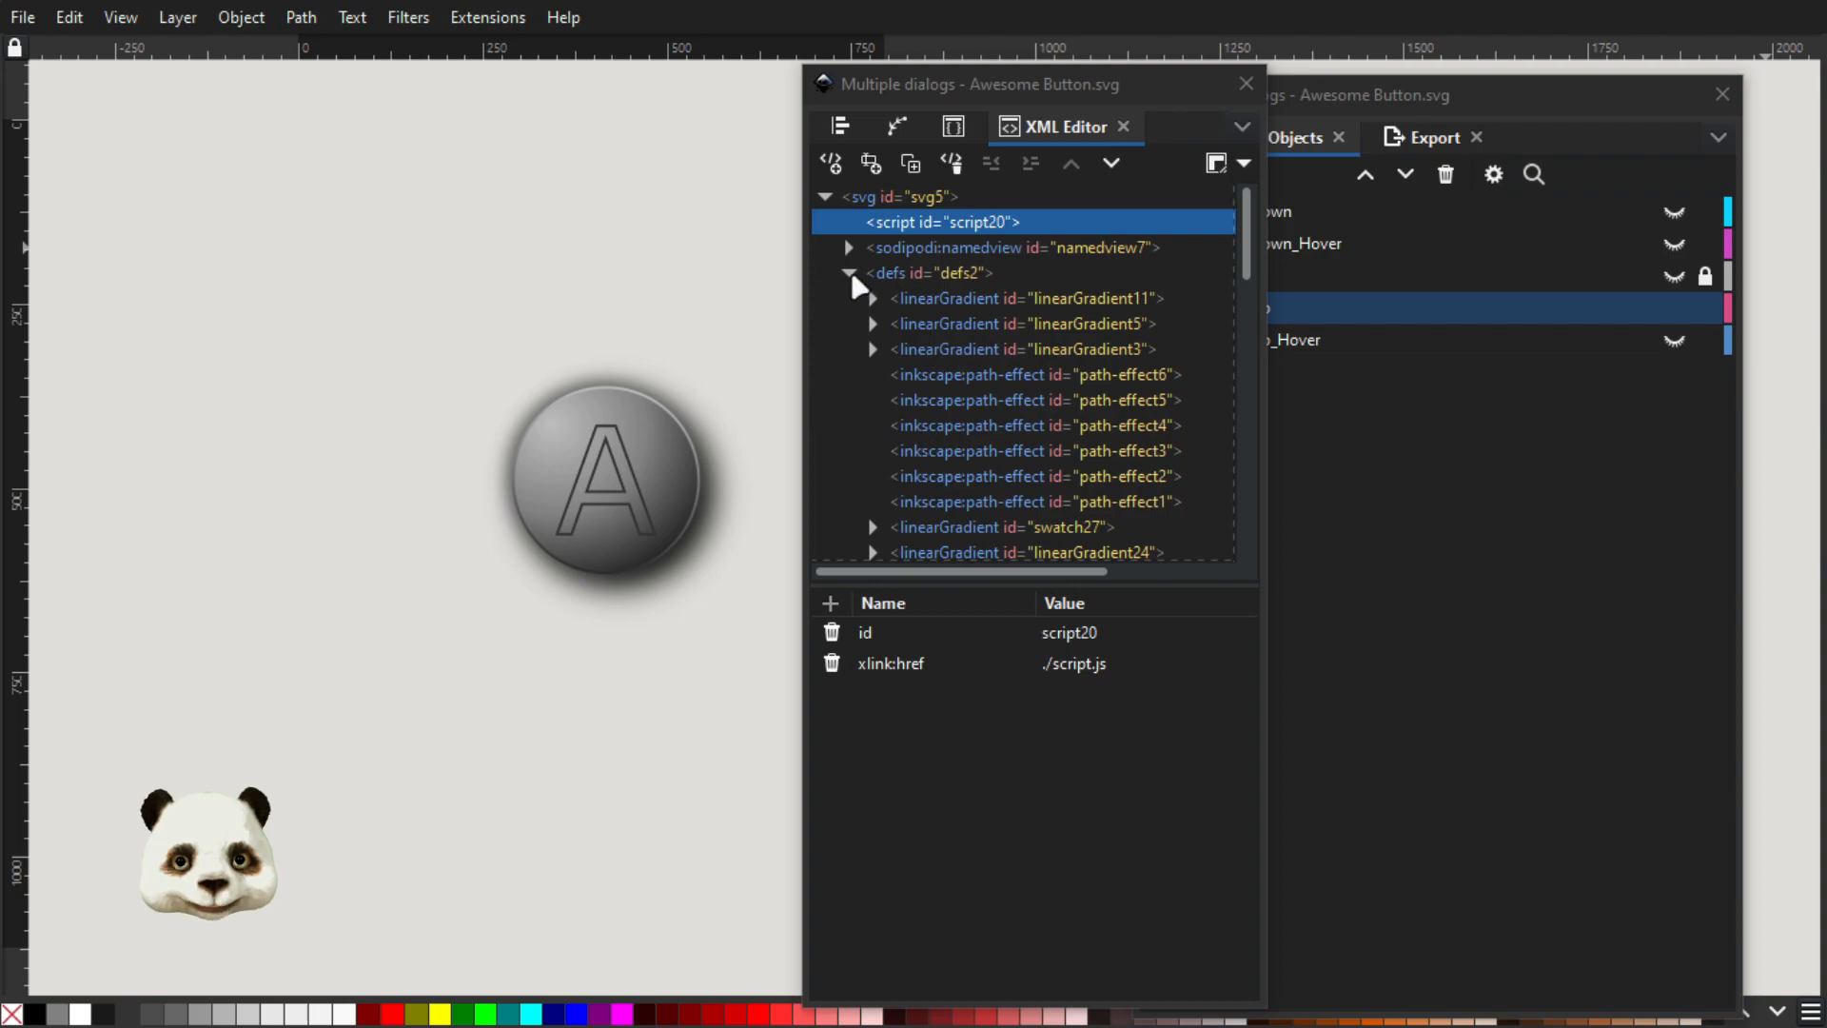
click(850, 274)
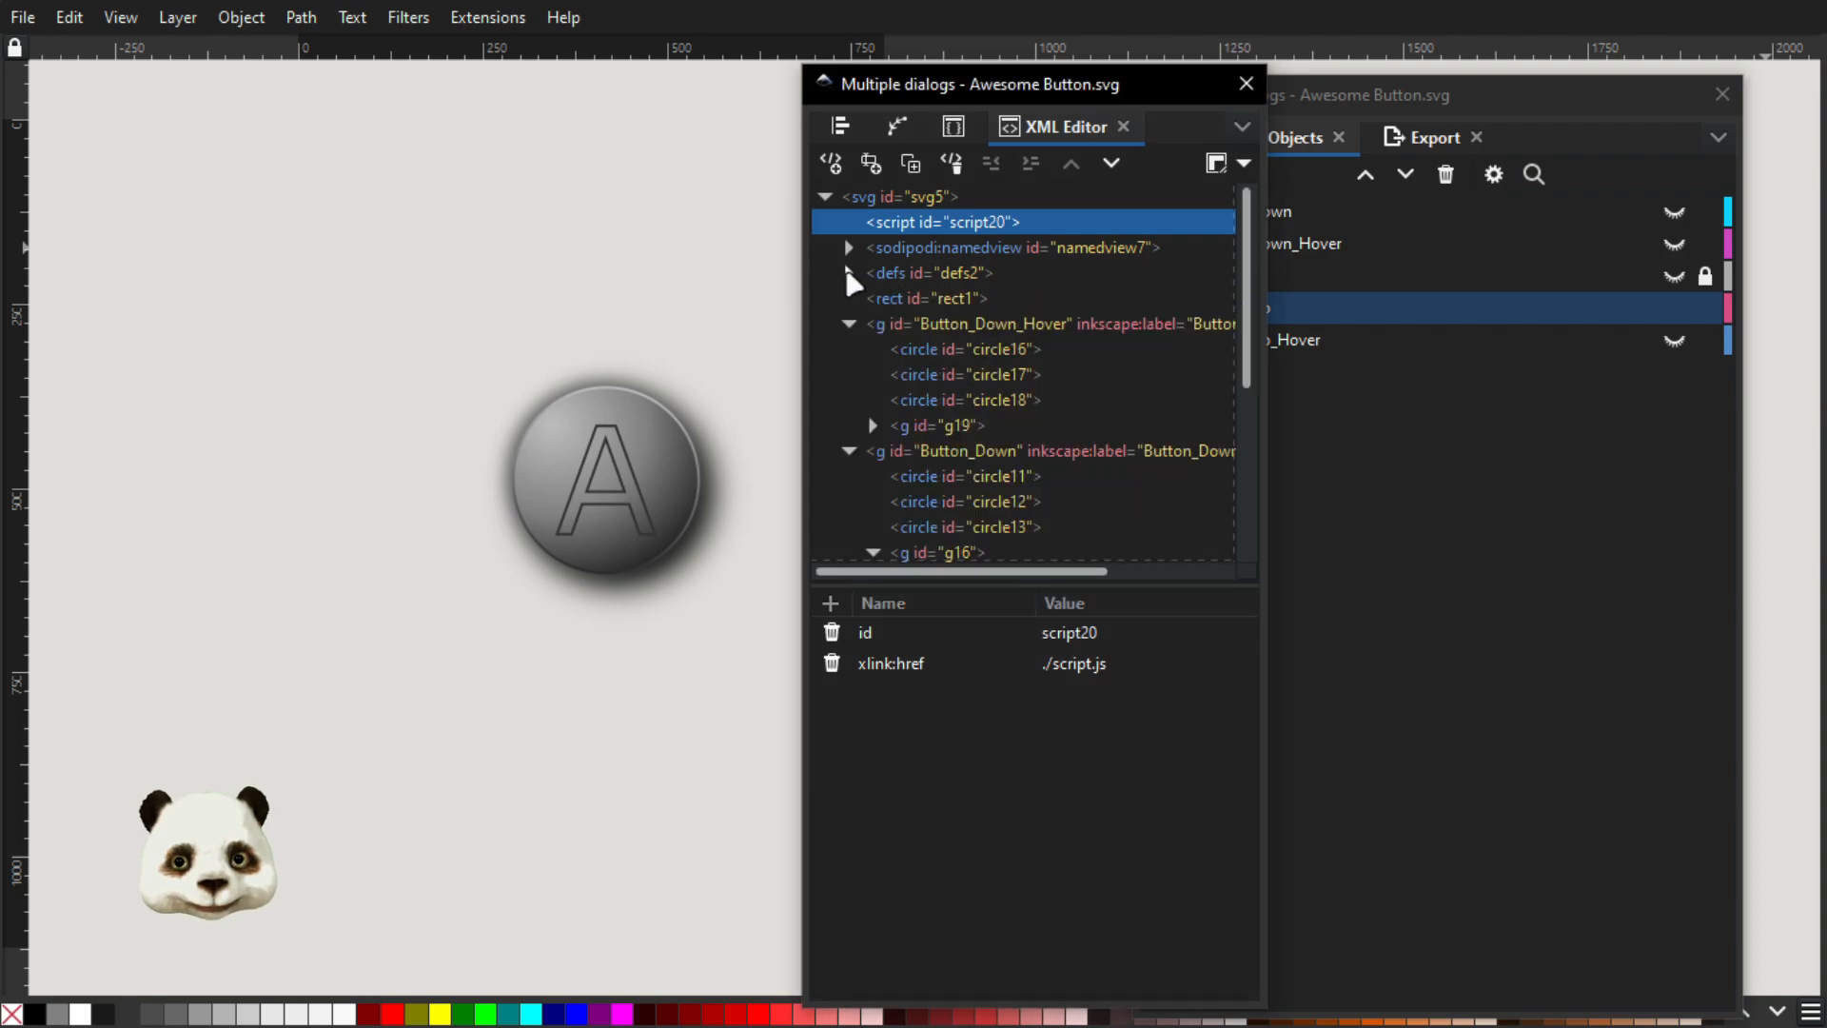
click(849, 324)
click(849, 349)
click(849, 375)
click(849, 401)
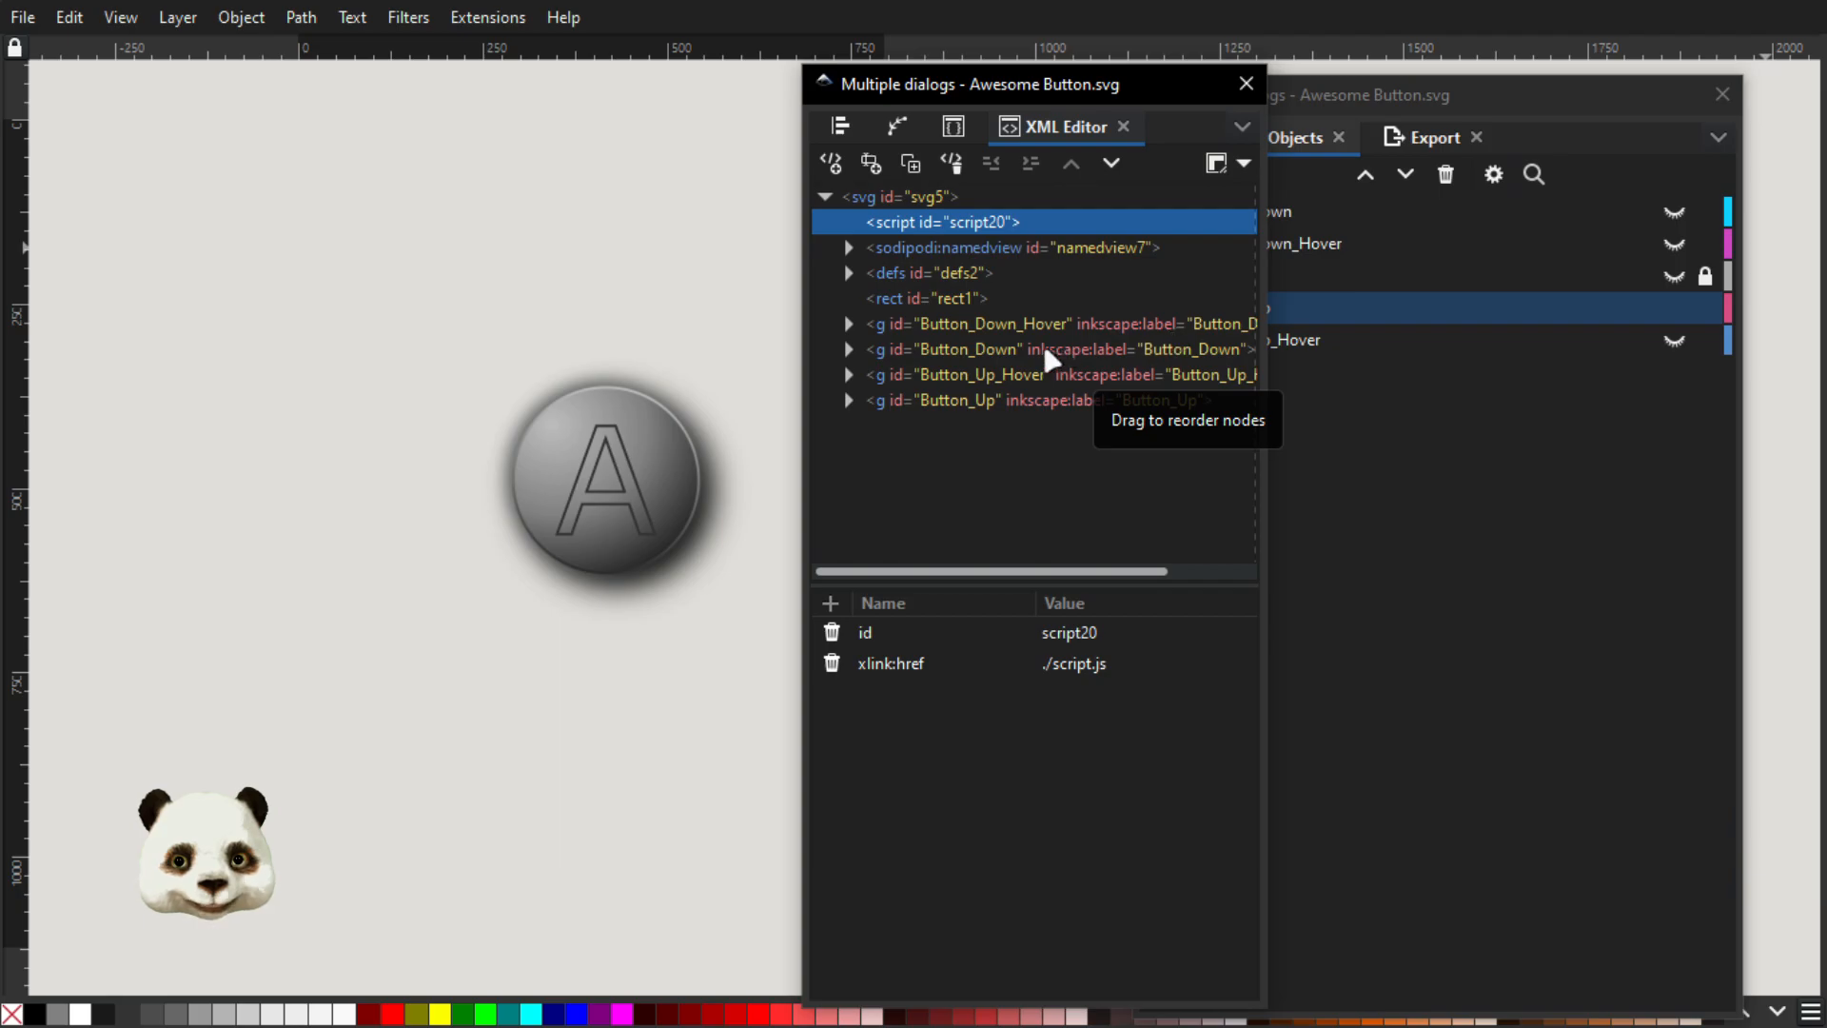
drag(1826, 157, 958, 245)
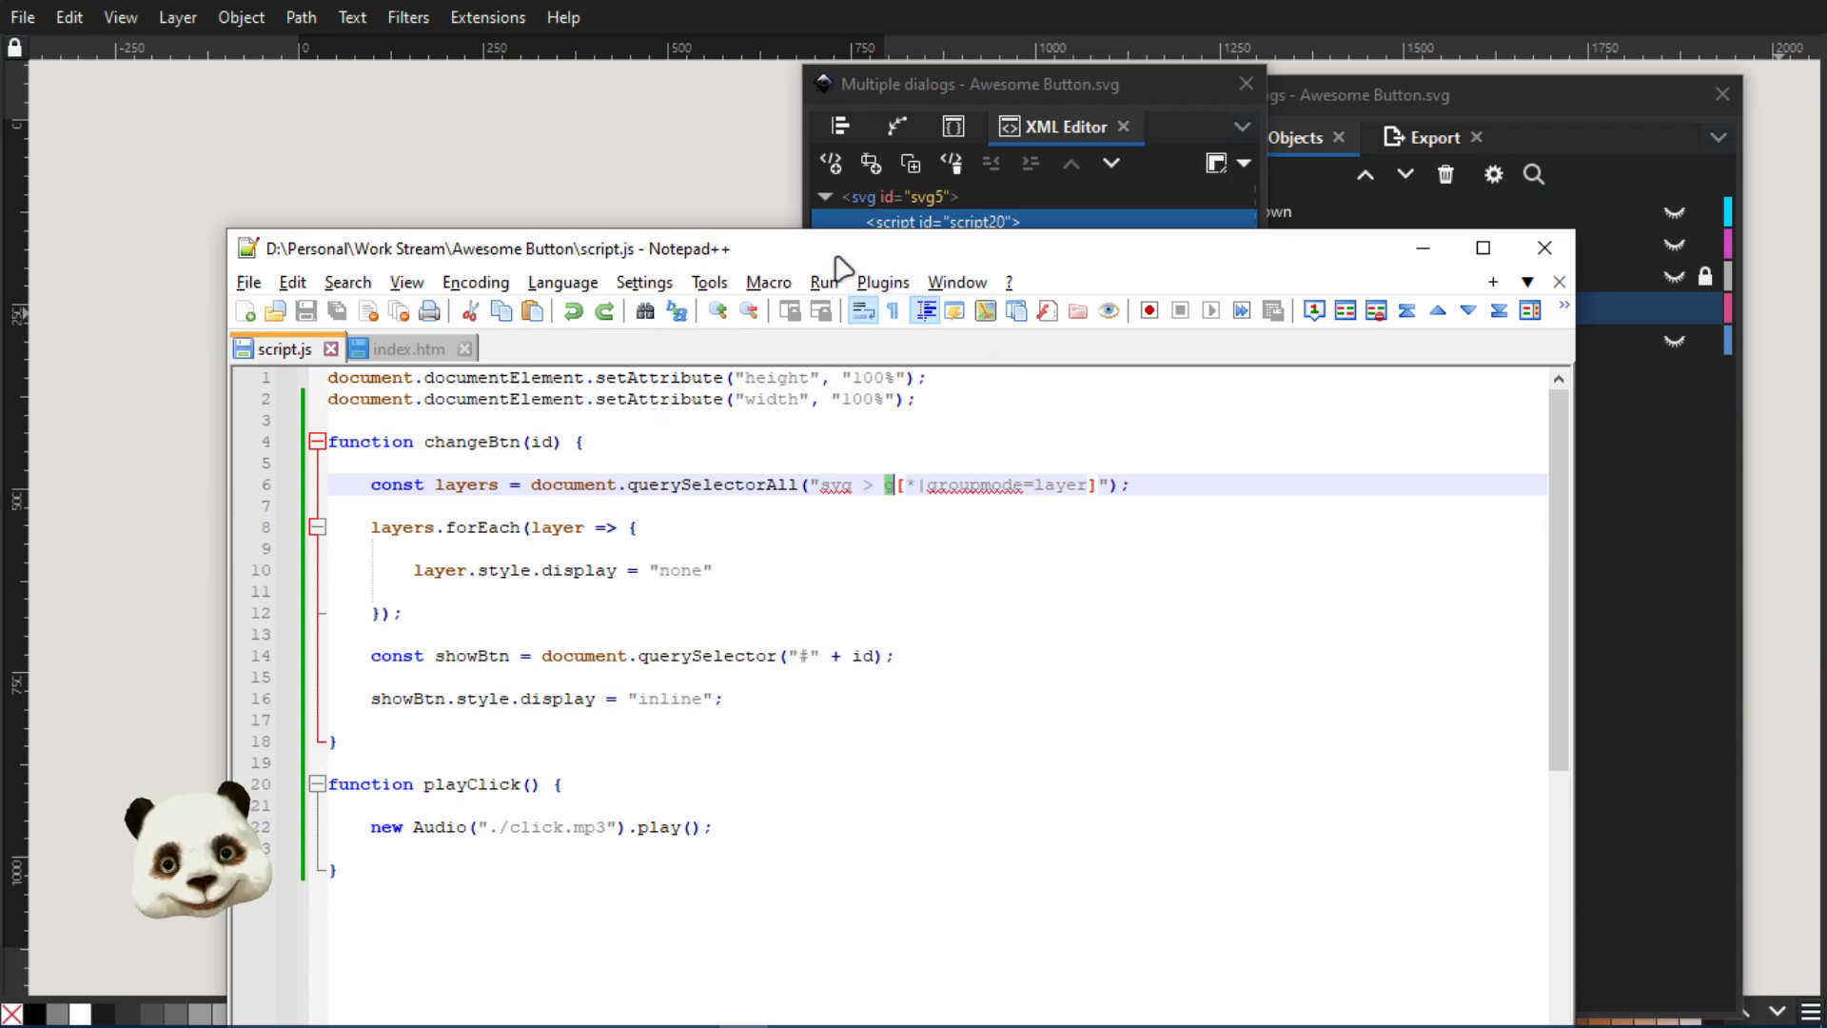
Switch to Inkscape's layer list, check the contents of the Button_Up layer, and delete the rect1 object
drag(838, 249, 1826, 229)
click(1382, 93)
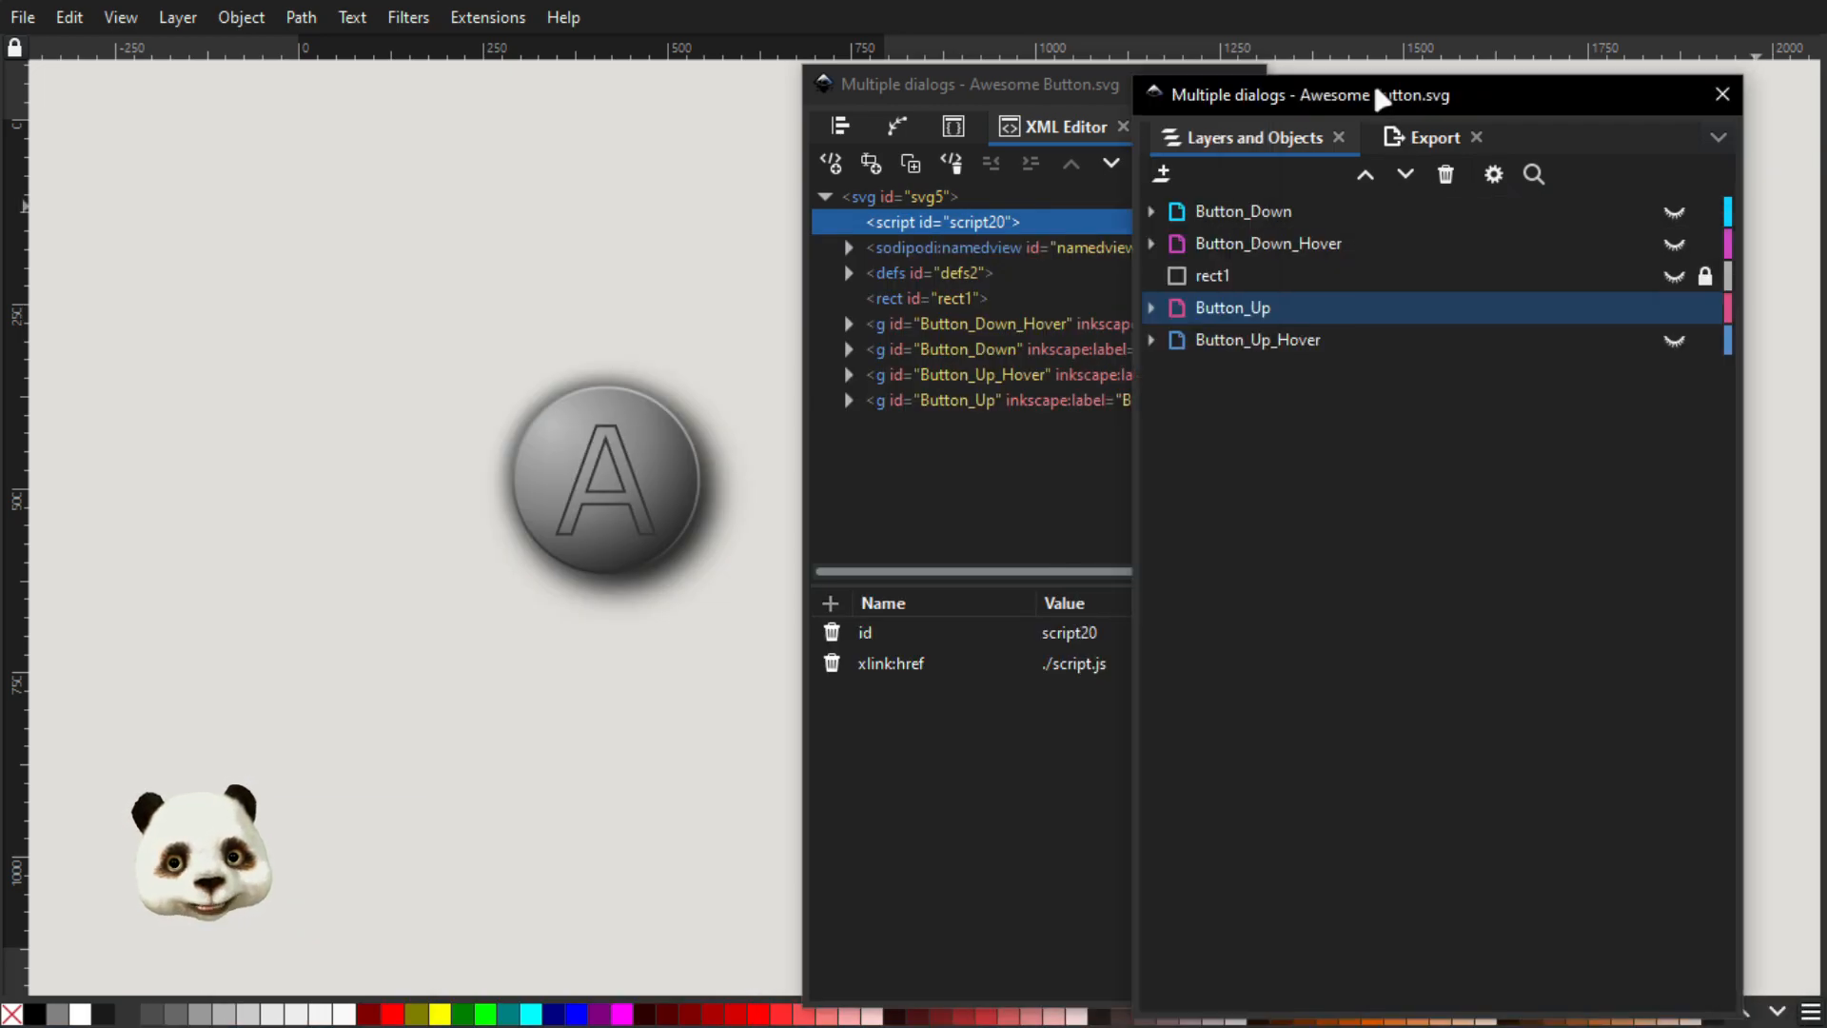
click(1154, 312)
click(1154, 312)
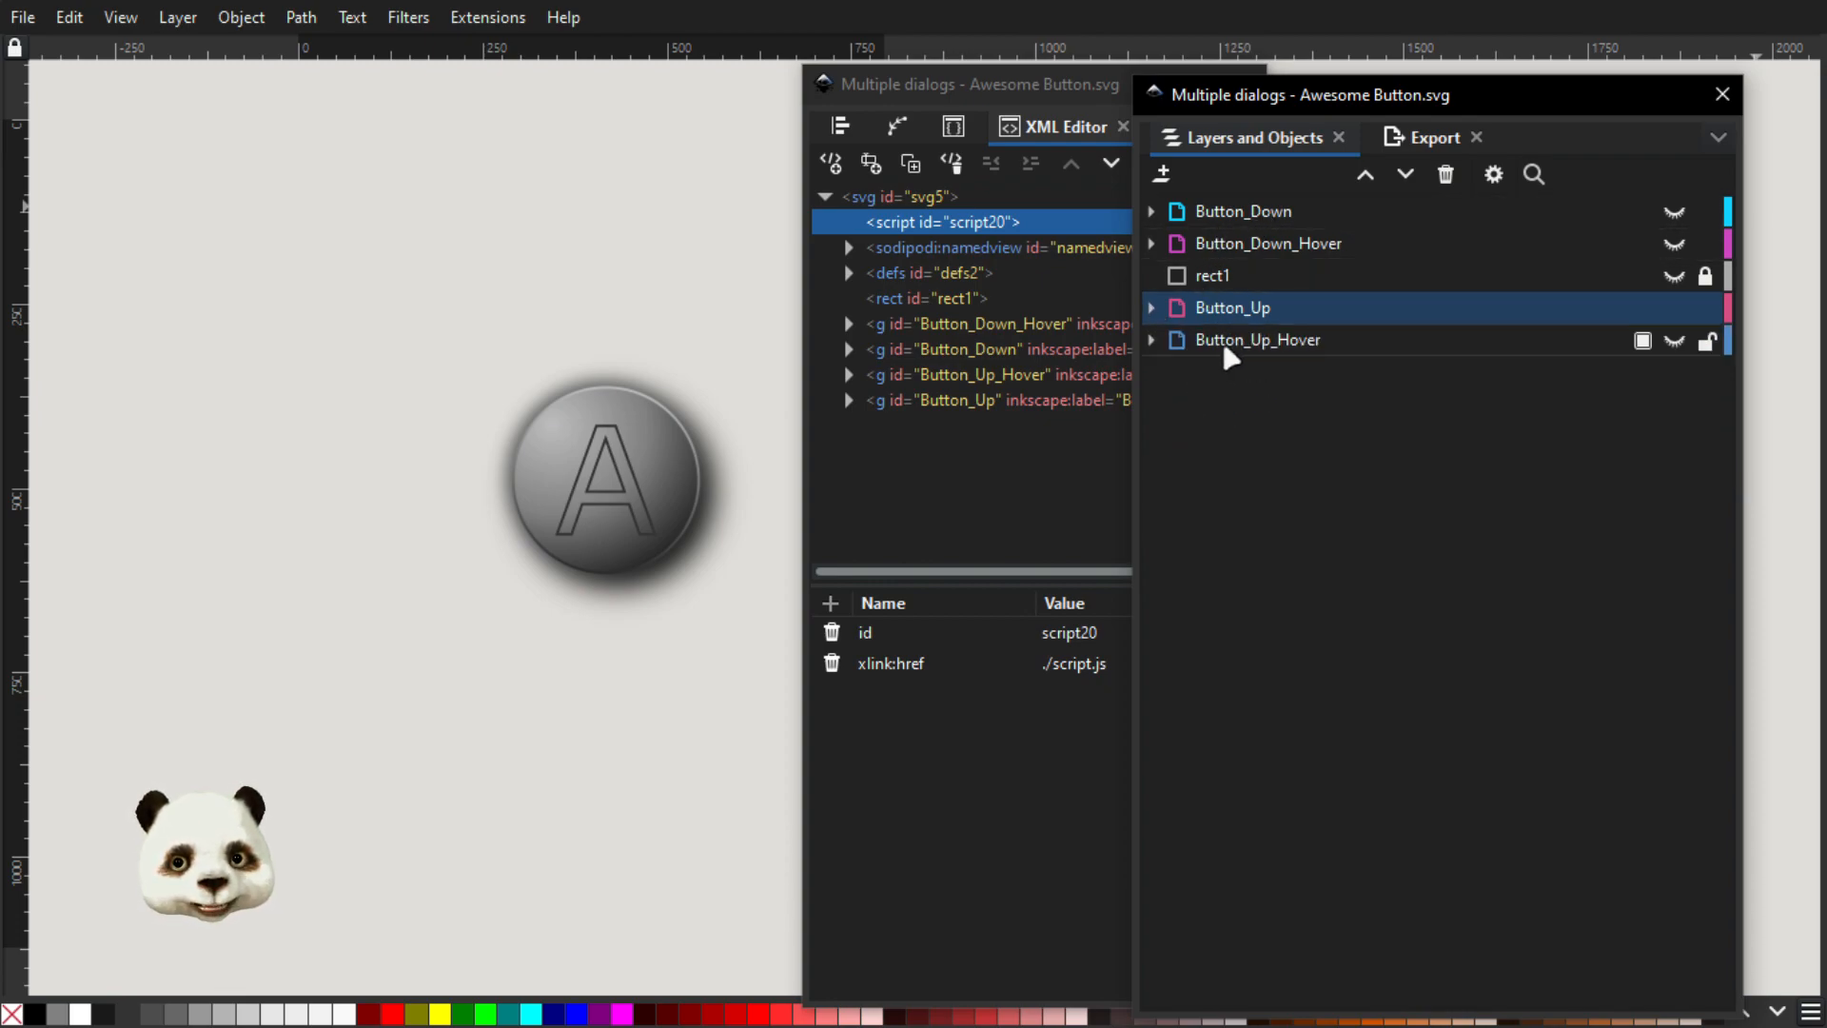
click(1209, 278)
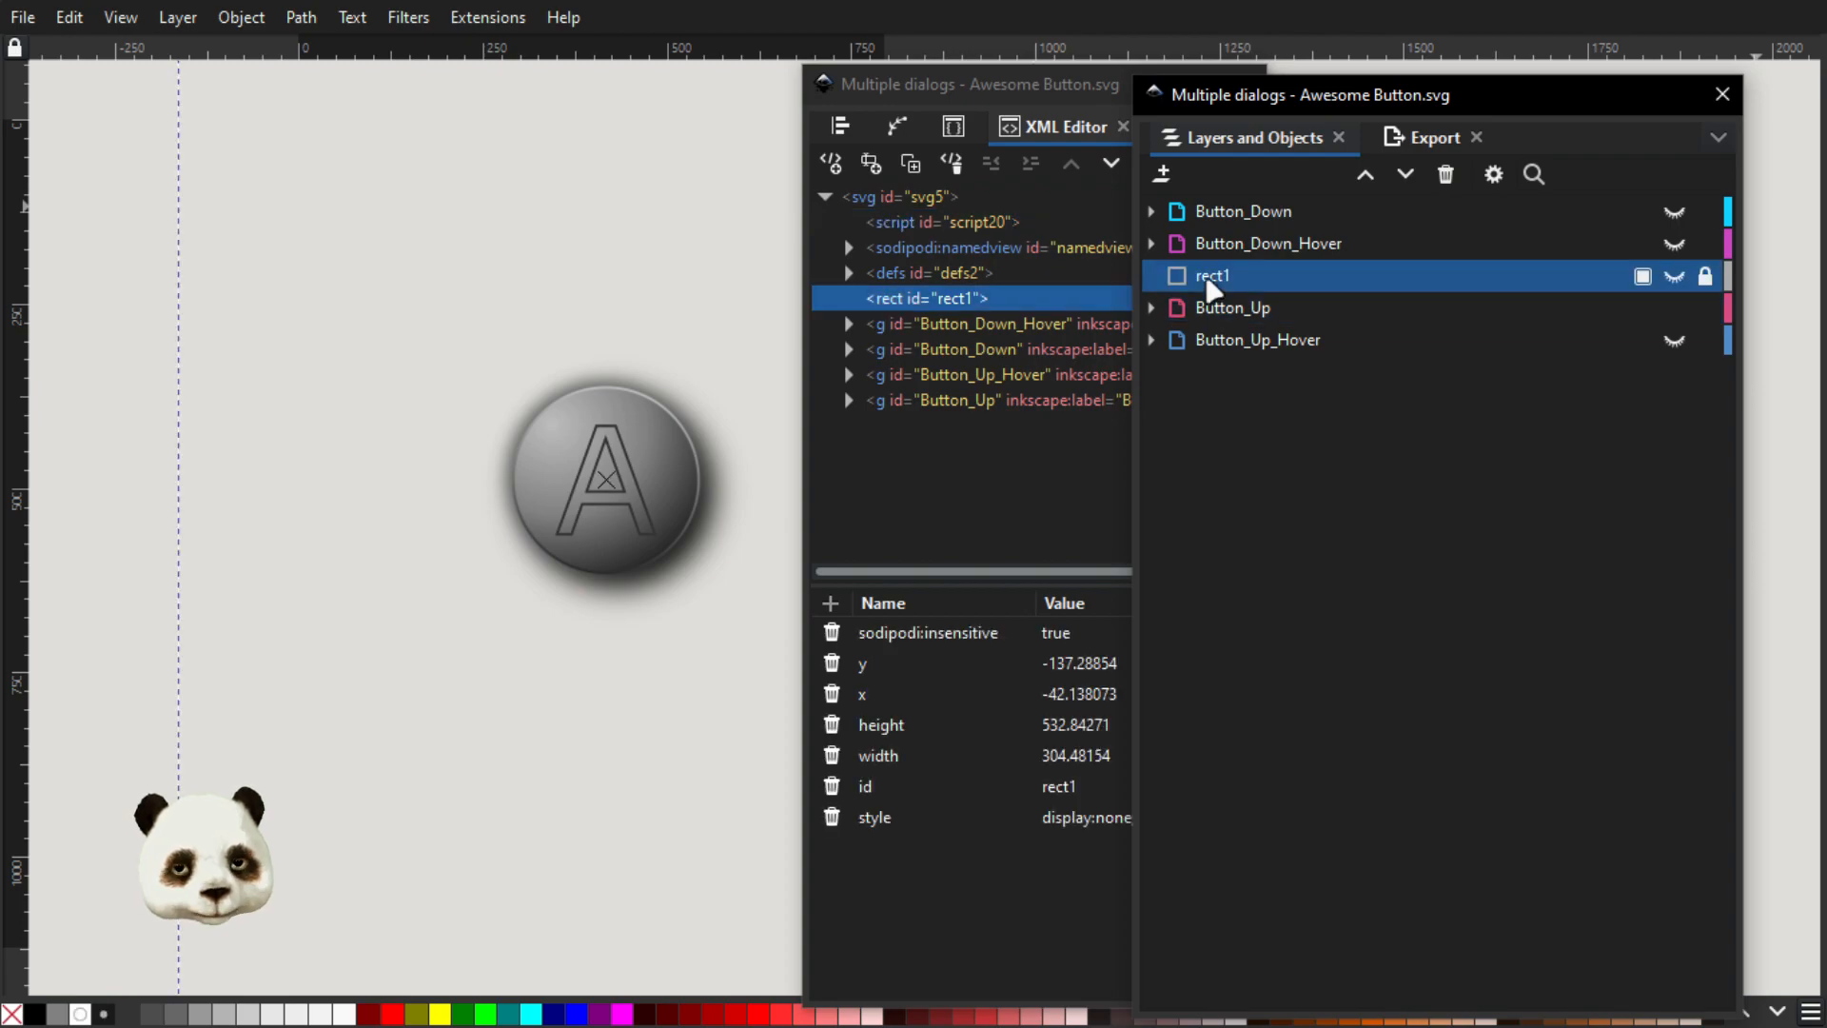
key(Delete)
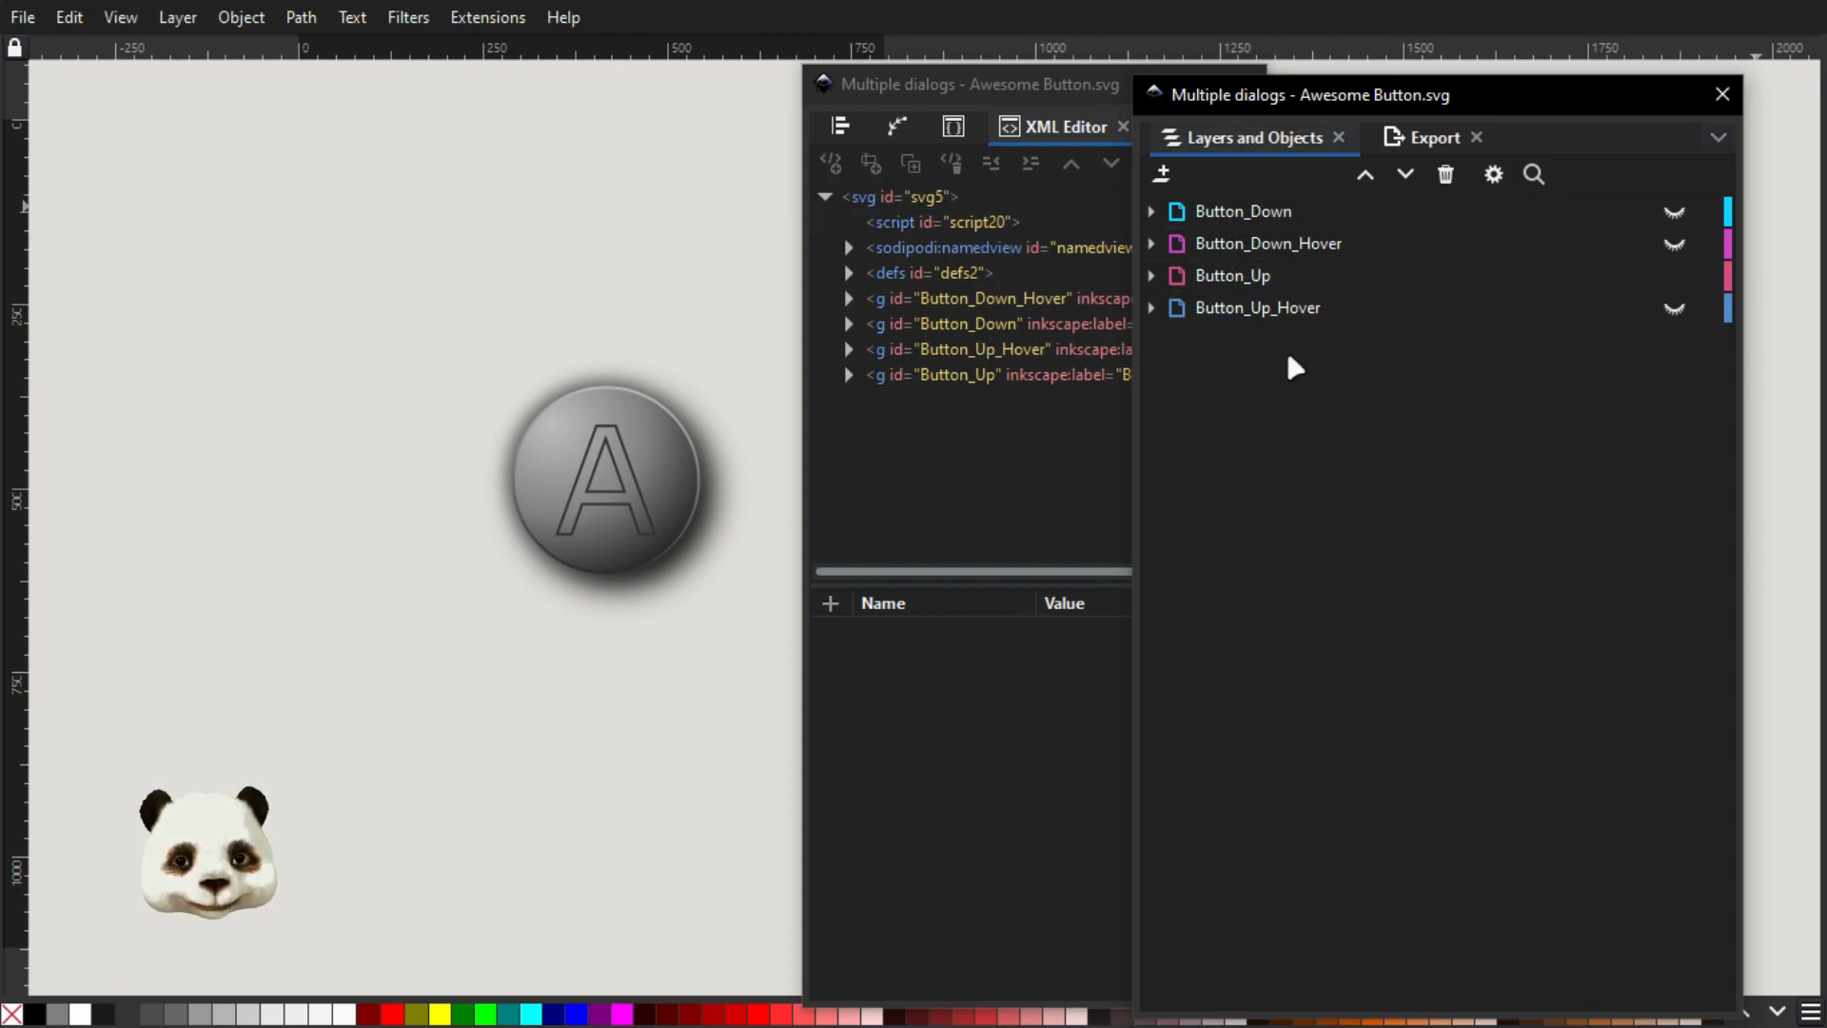
Expand the Button_Down layer to examine its child objects, and collapse it again
click(1145, 212)
click(1152, 212)
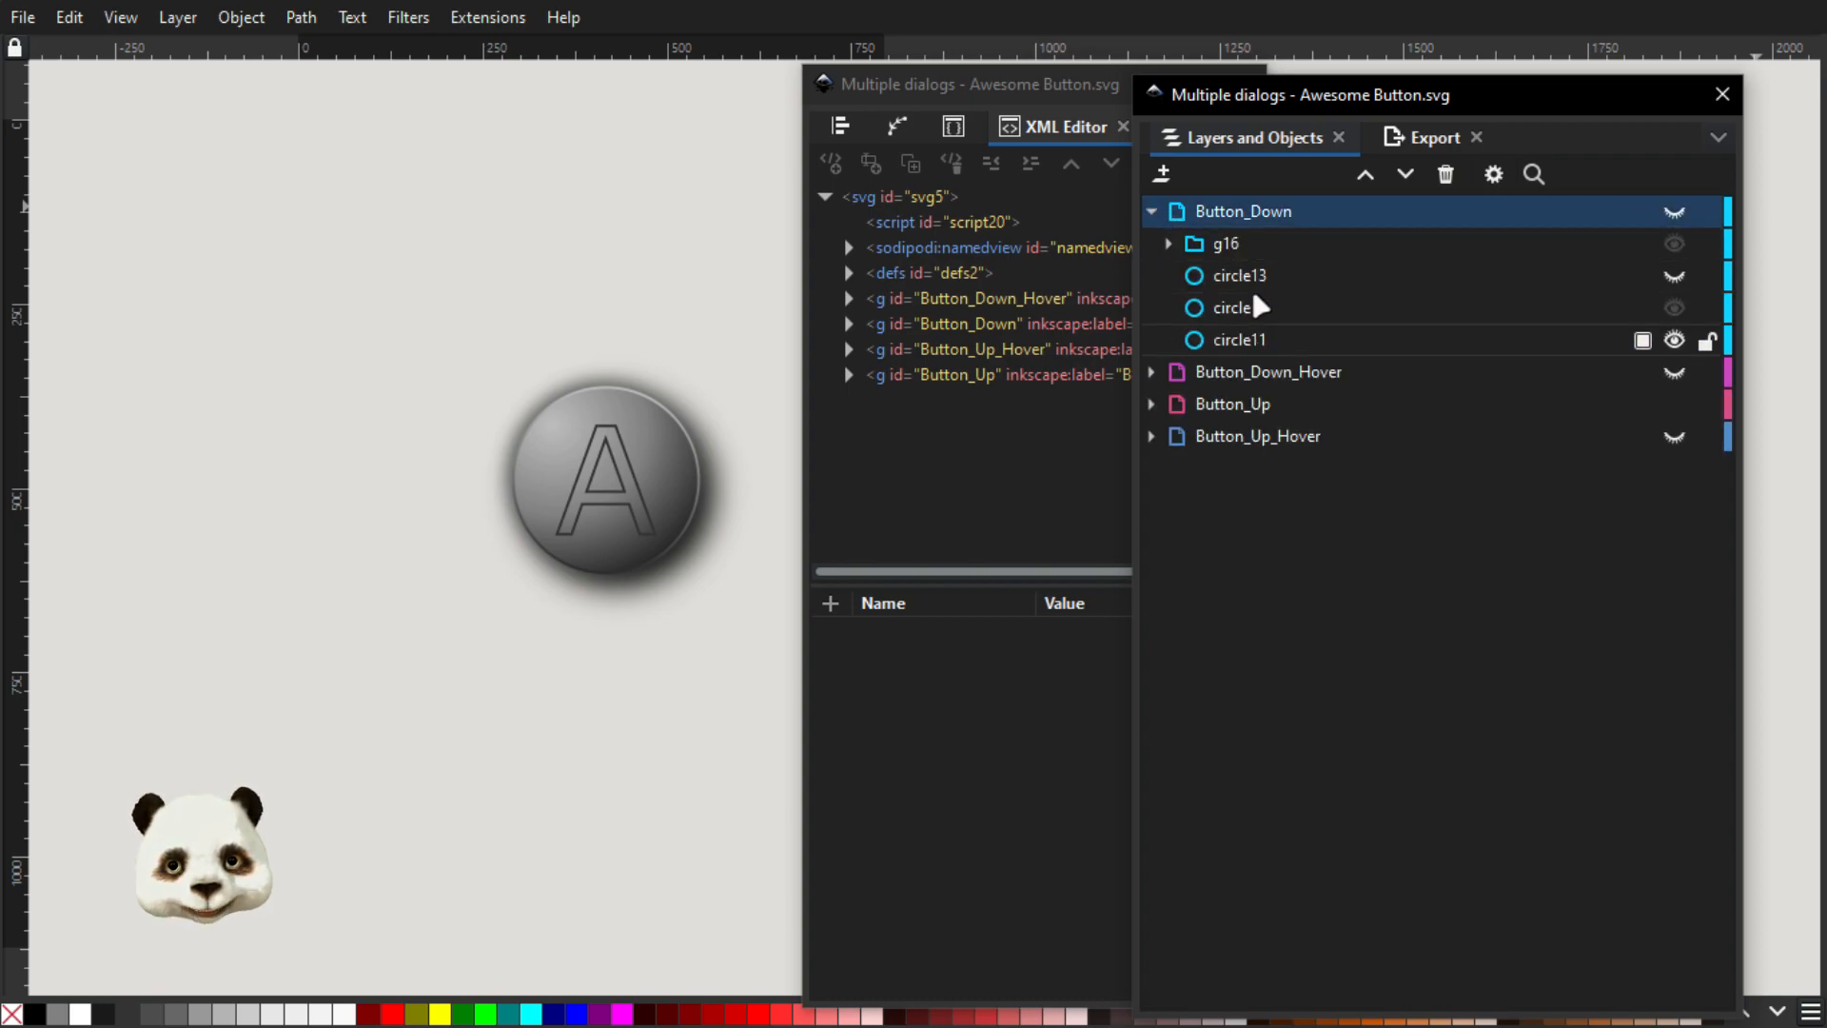
click(1151, 211)
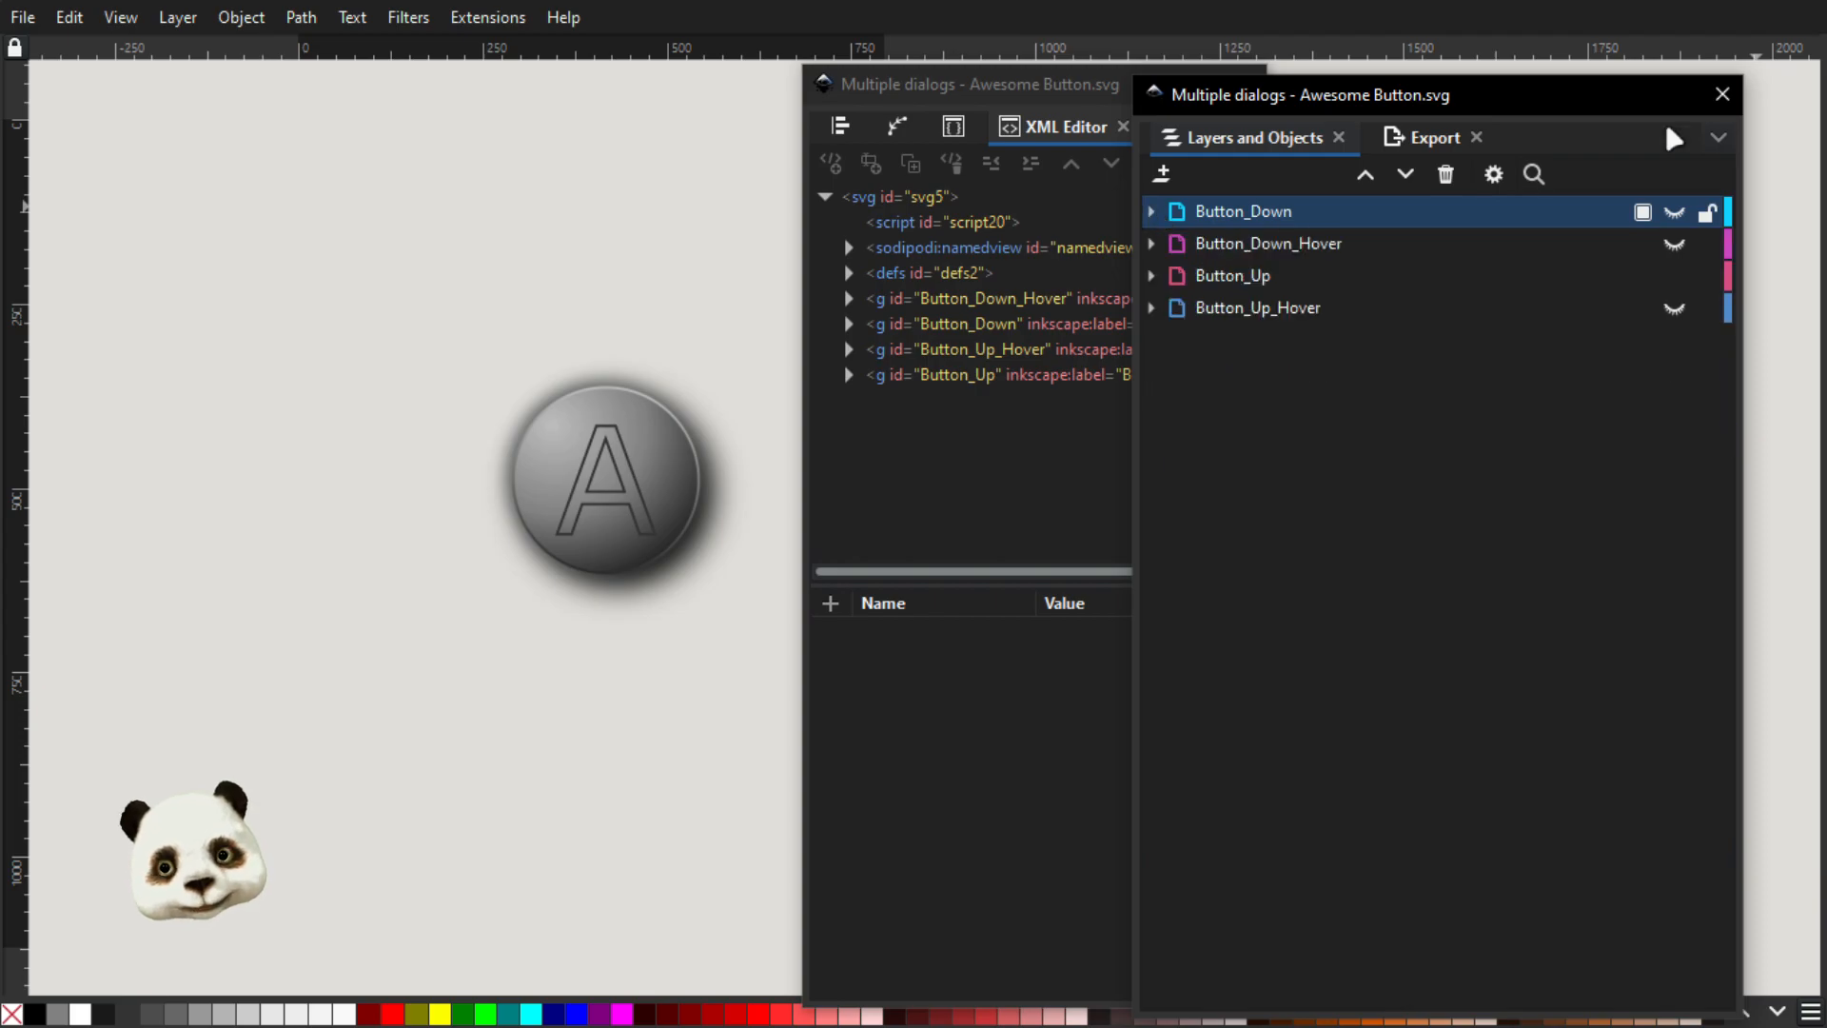
Return to script.js and highlight groupmode in the layer selector, the none display value, and the inline display value
key(alt+Tab)
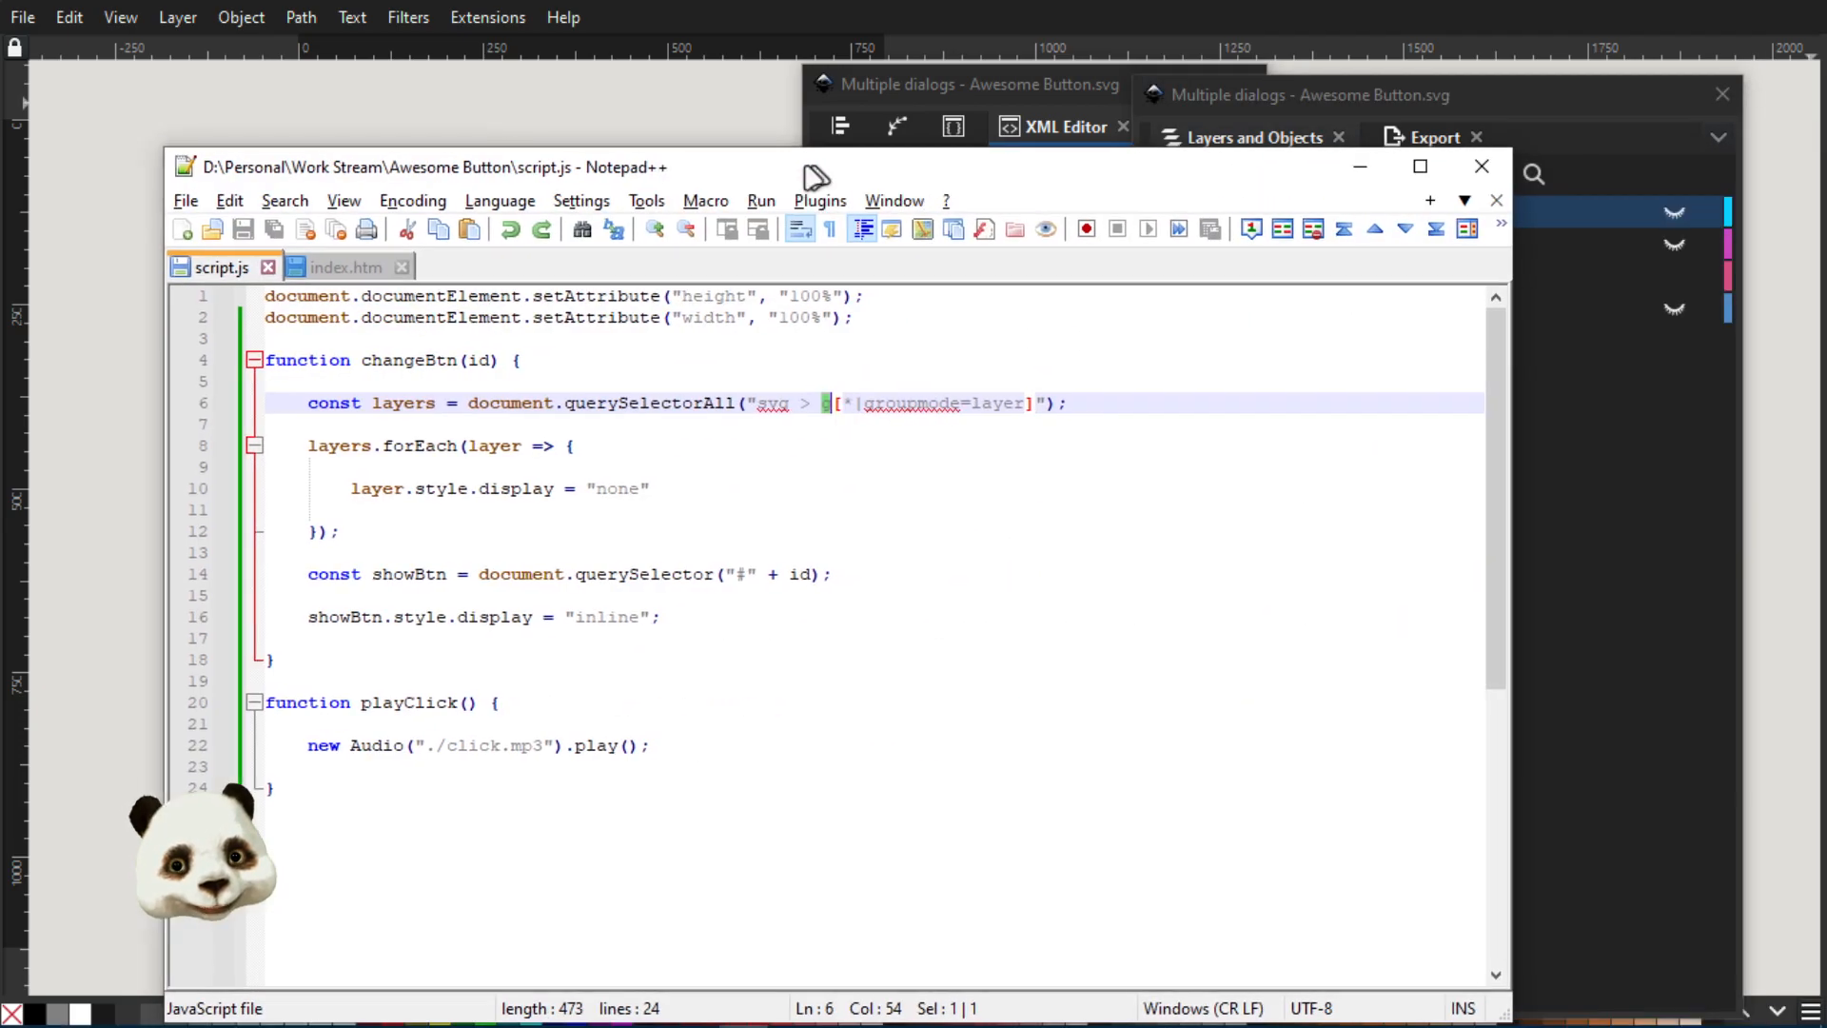
double_click(927, 381)
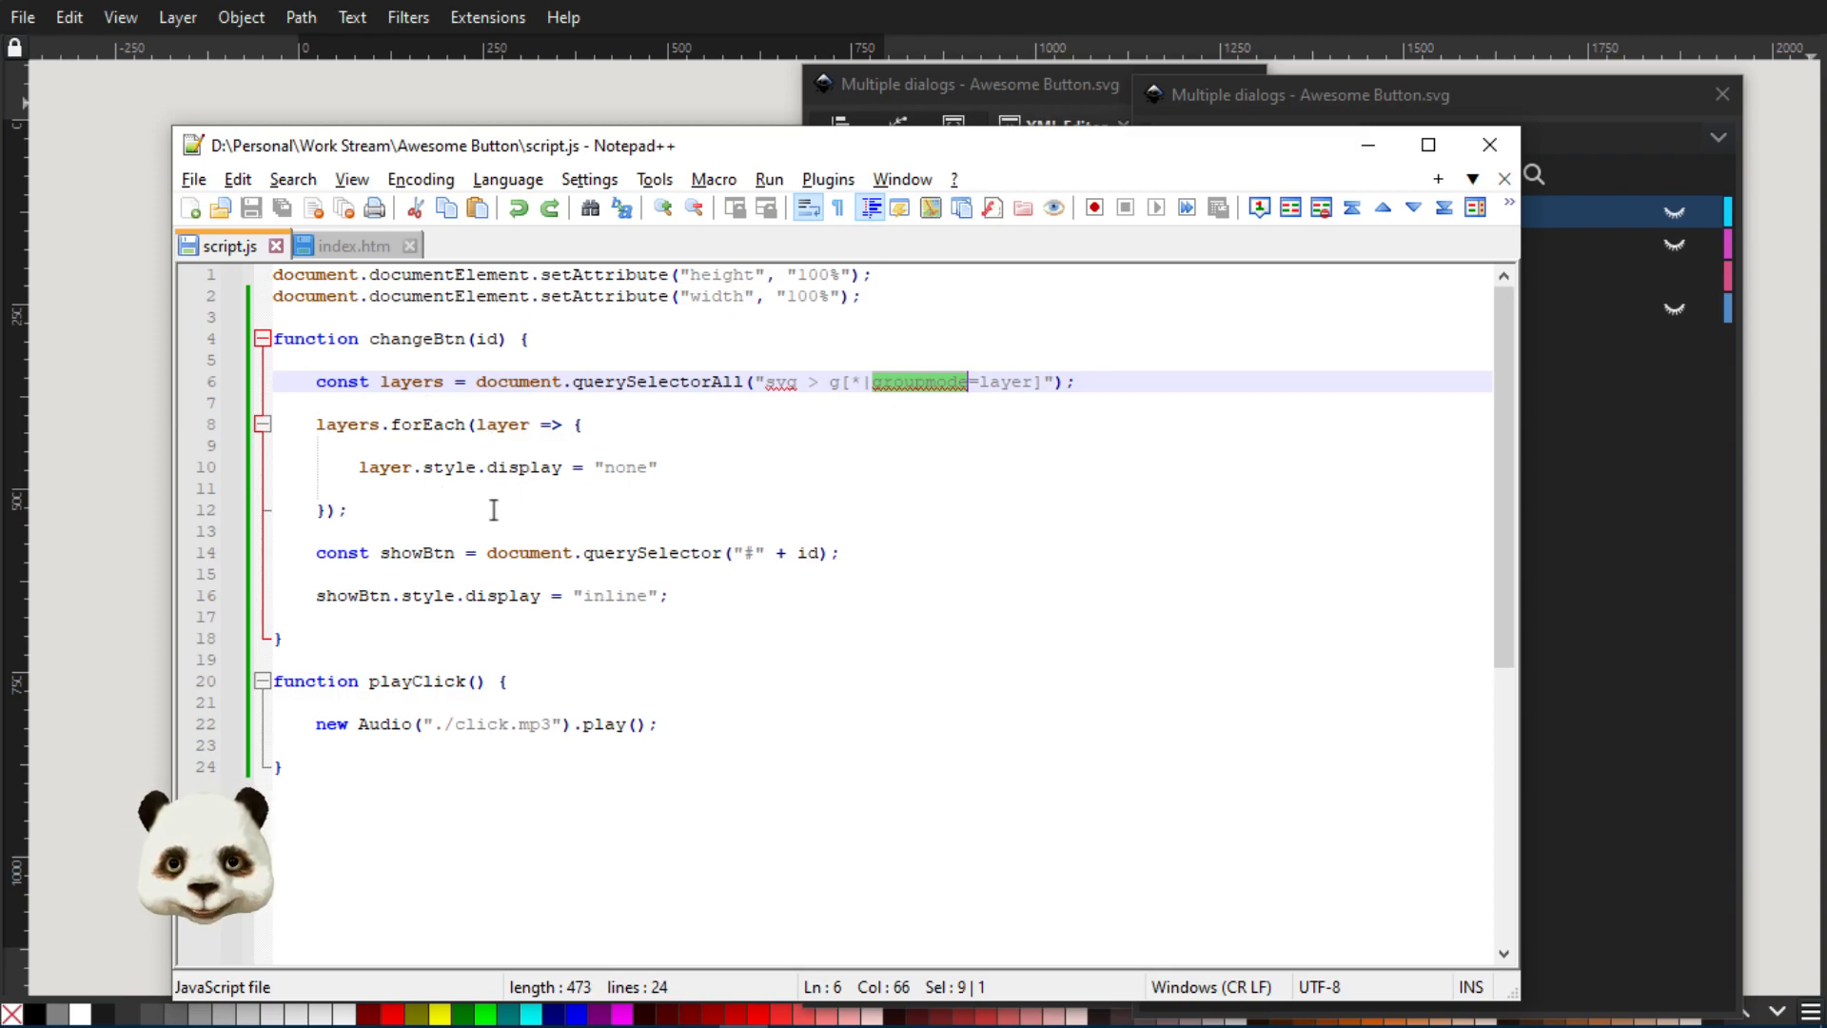
double_click(630, 471)
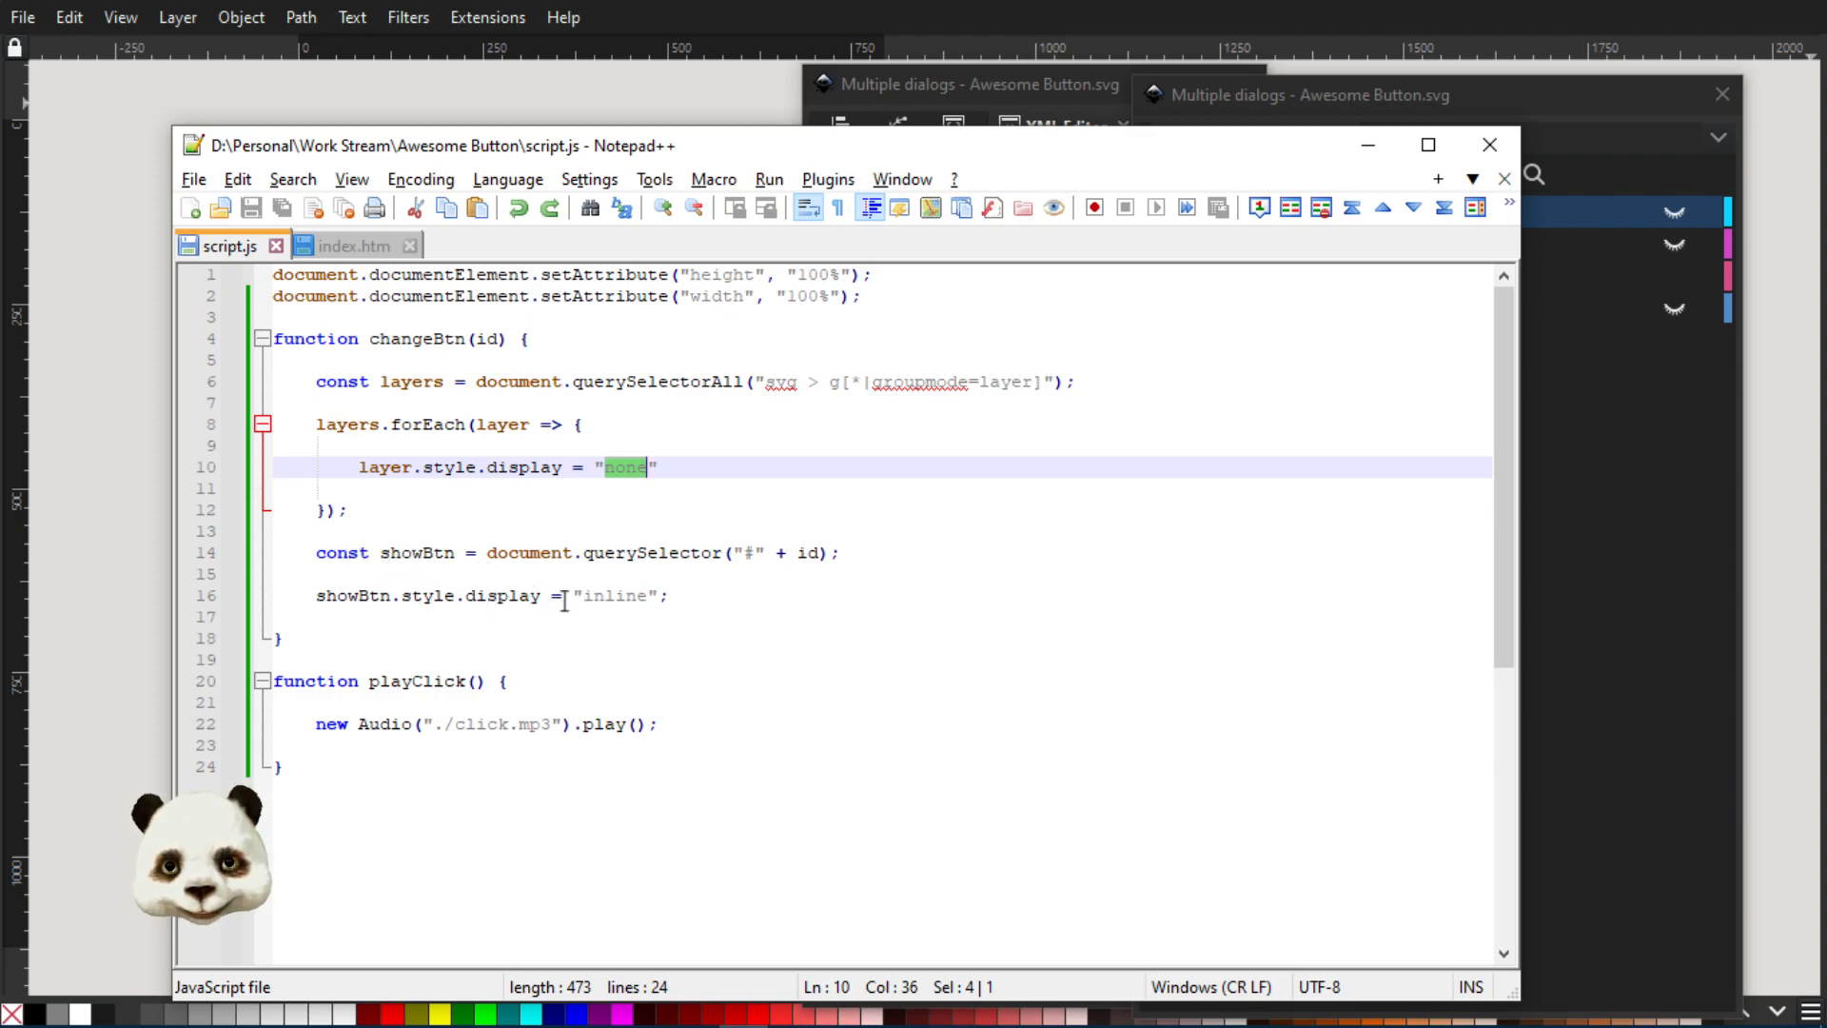
double_click(610, 597)
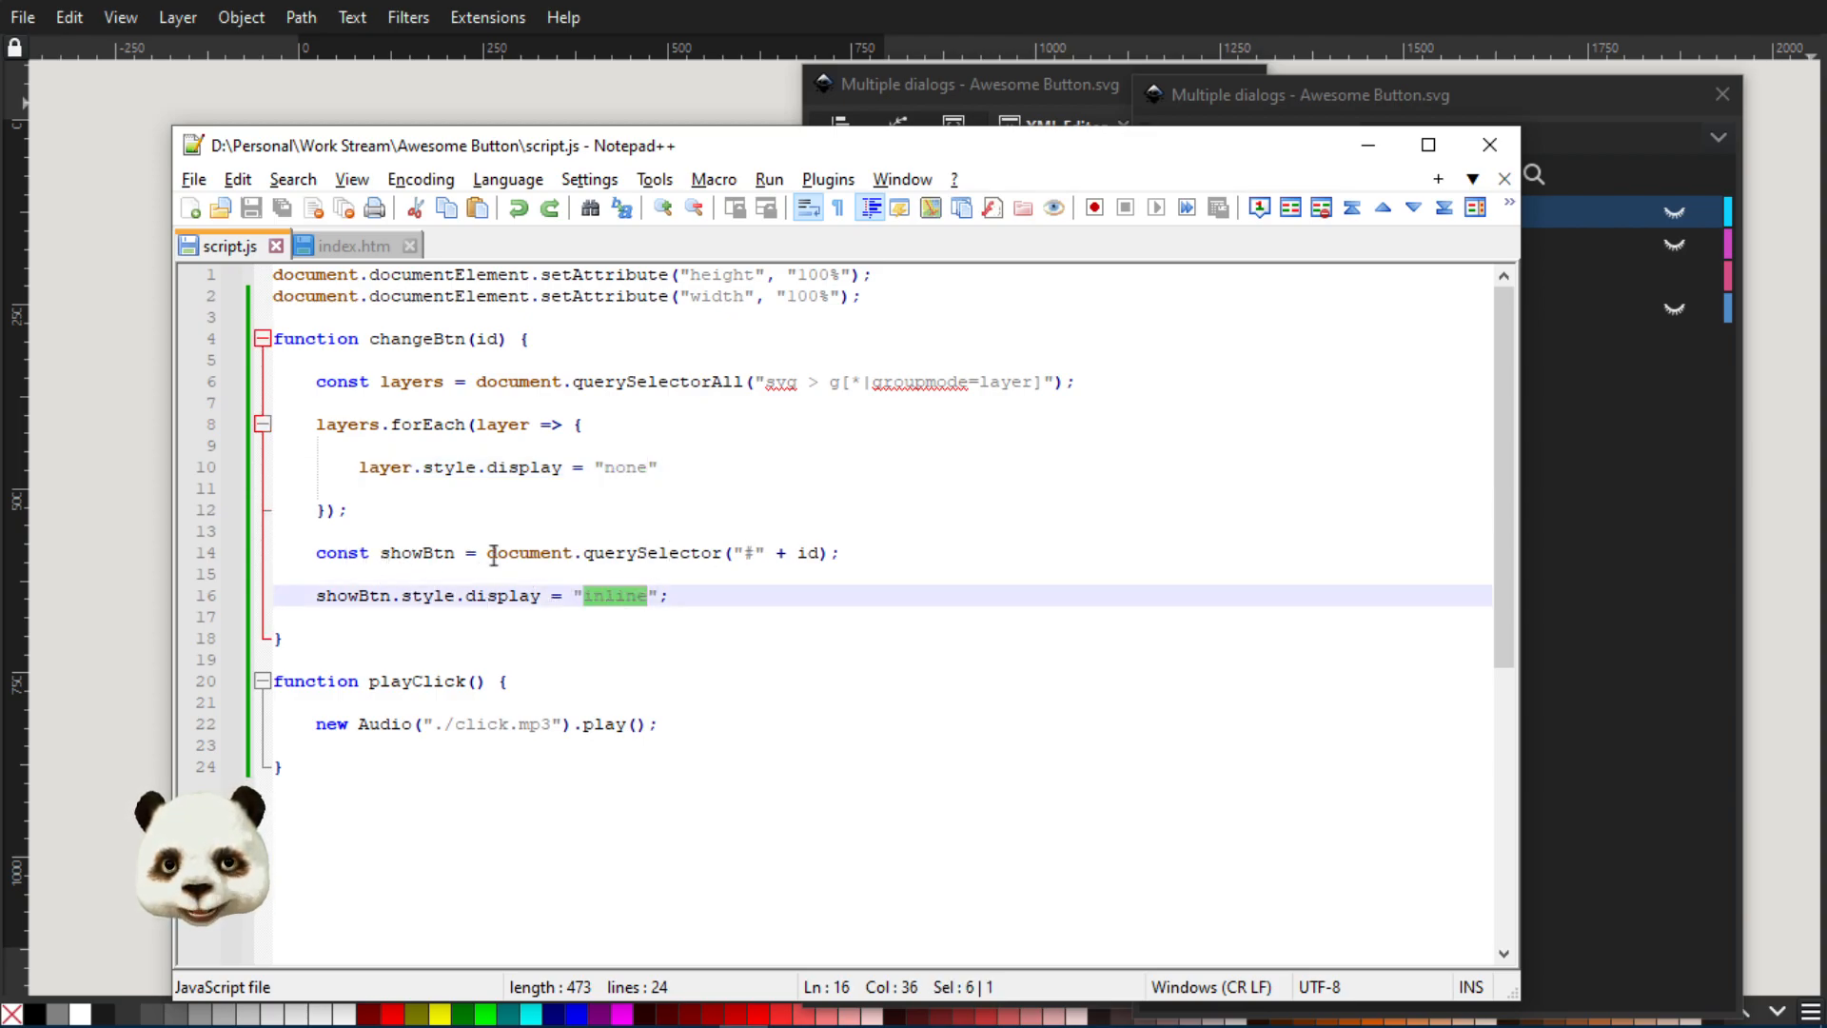
Move the script window out of the way and place the Button_Up layer first in Inkscape's layer order, above Button_Down
drag(817, 157, 1826, 157)
click(1759, 263)
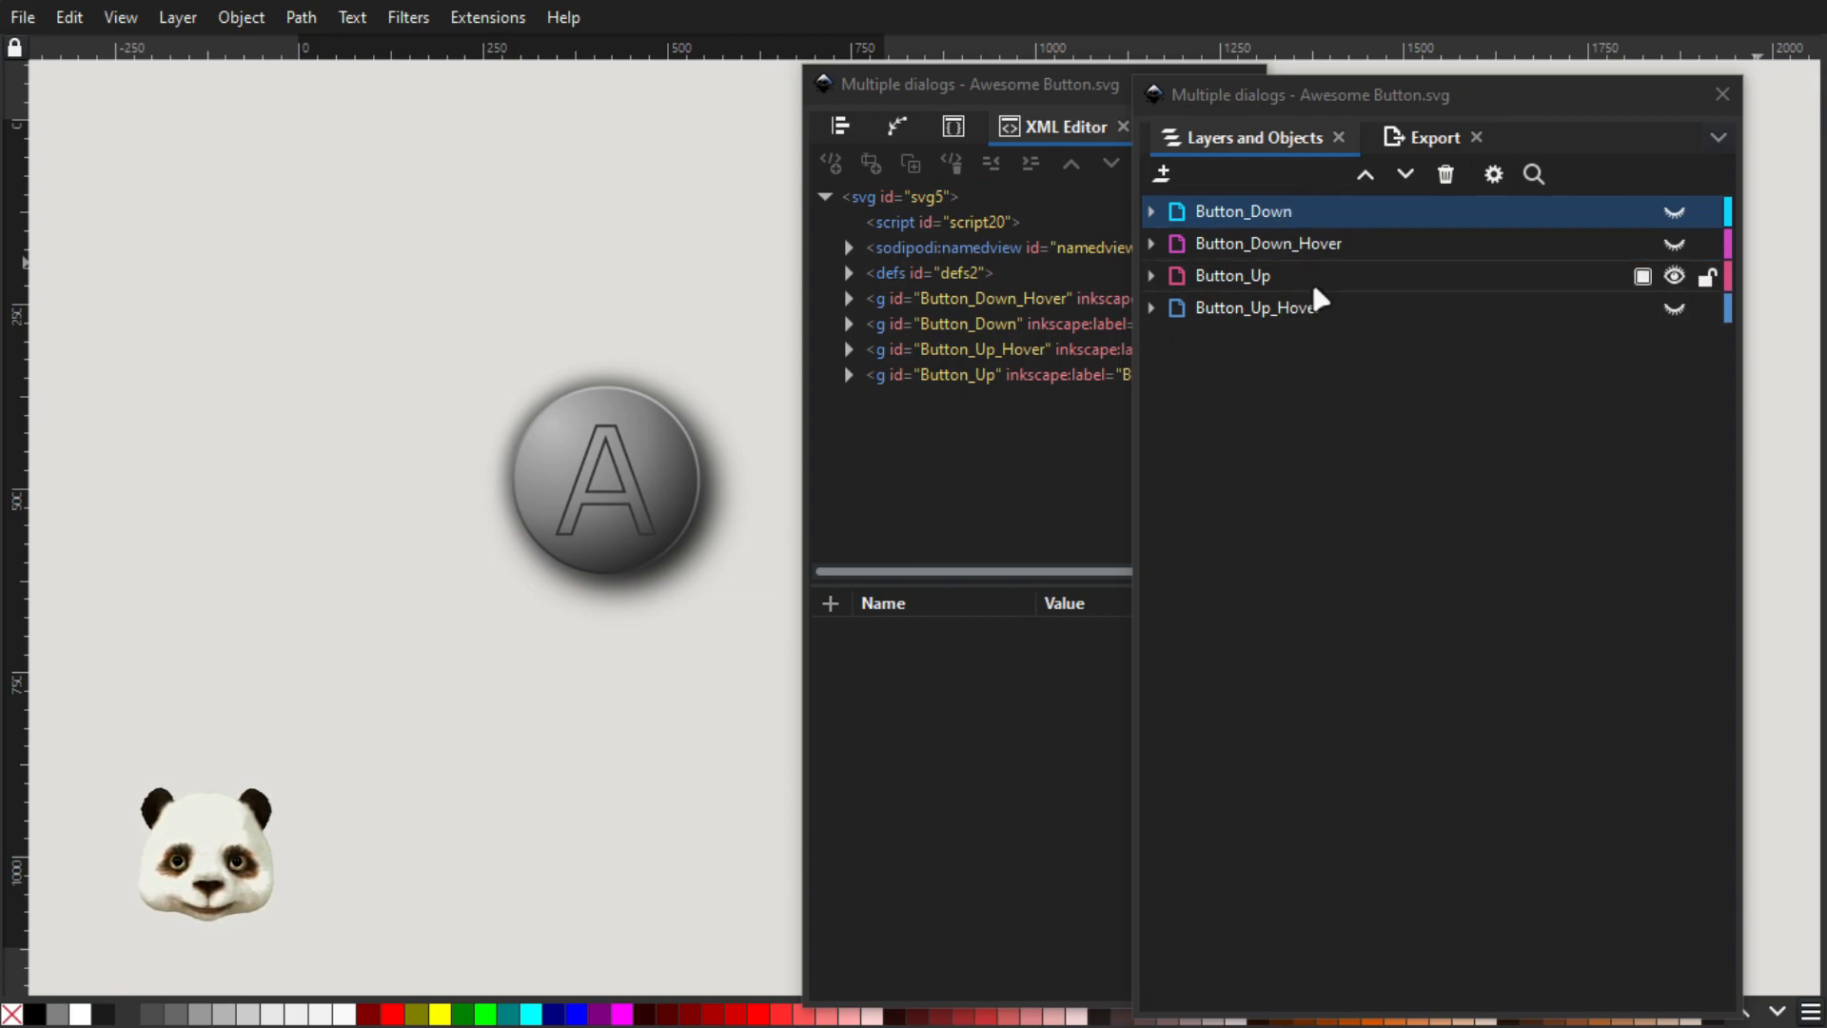
click(1252, 276)
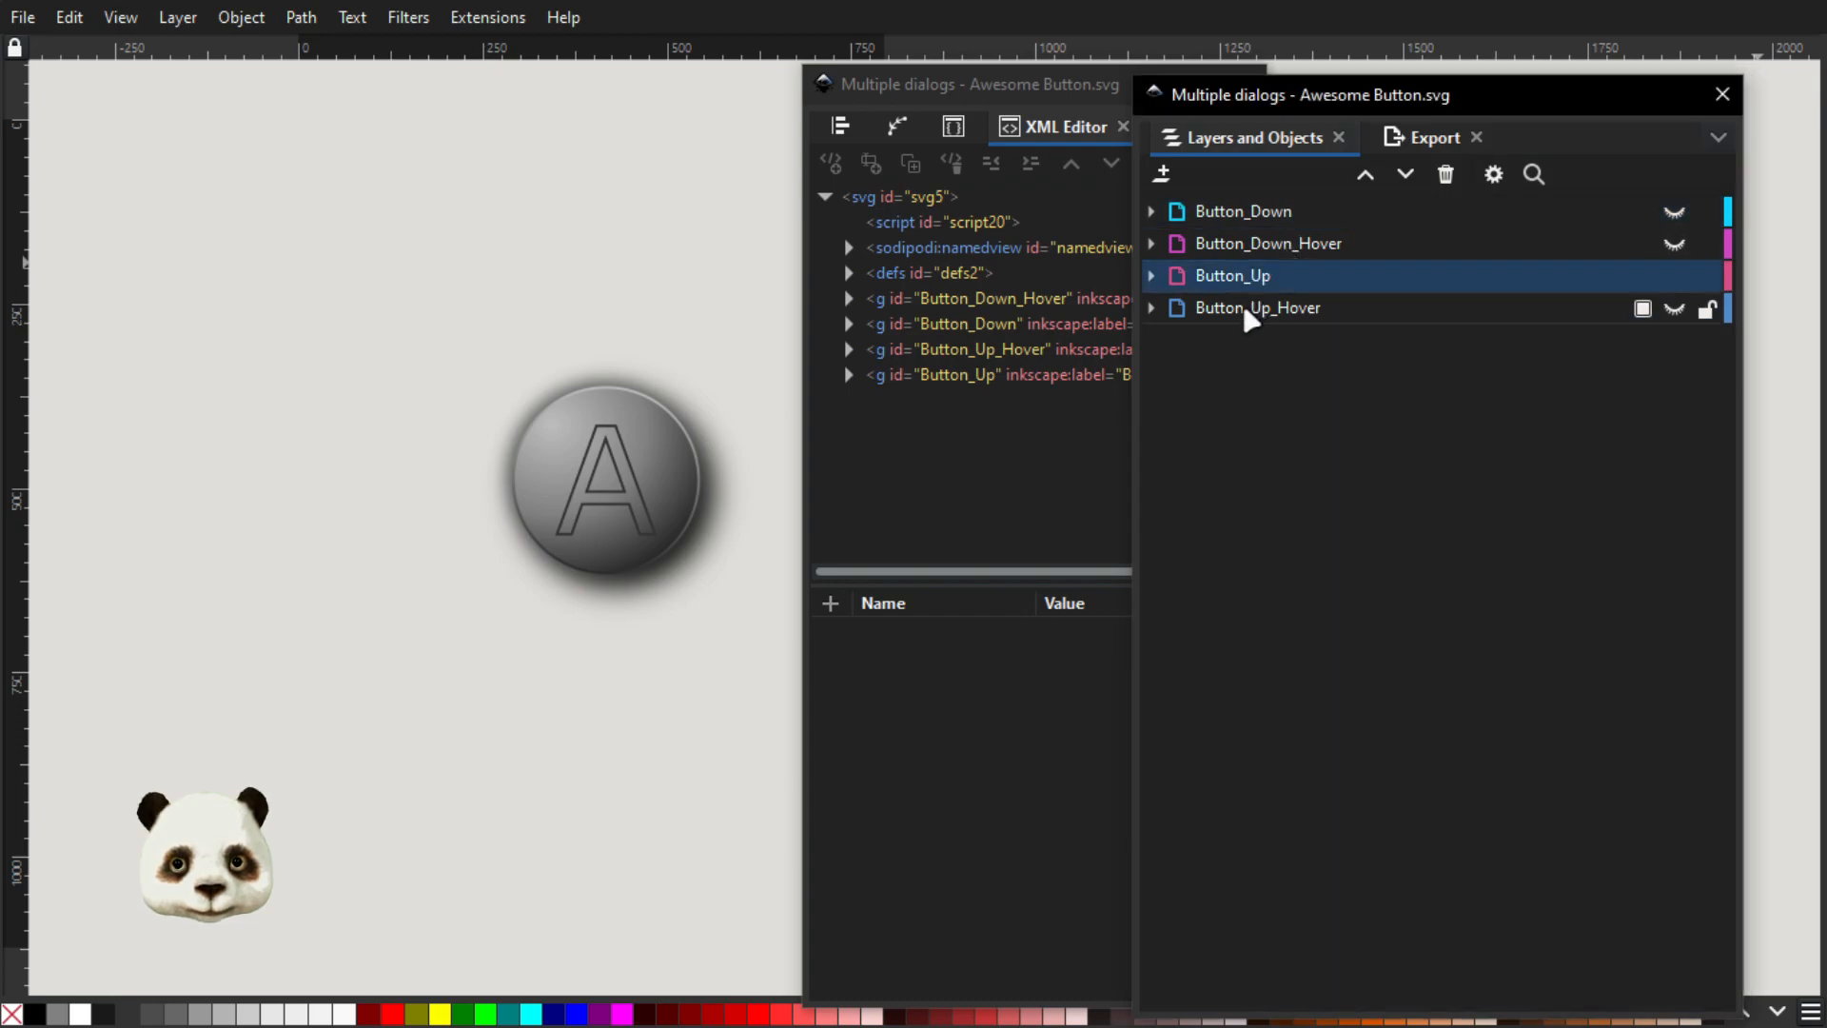
click(1247, 308)
click(1259, 281)
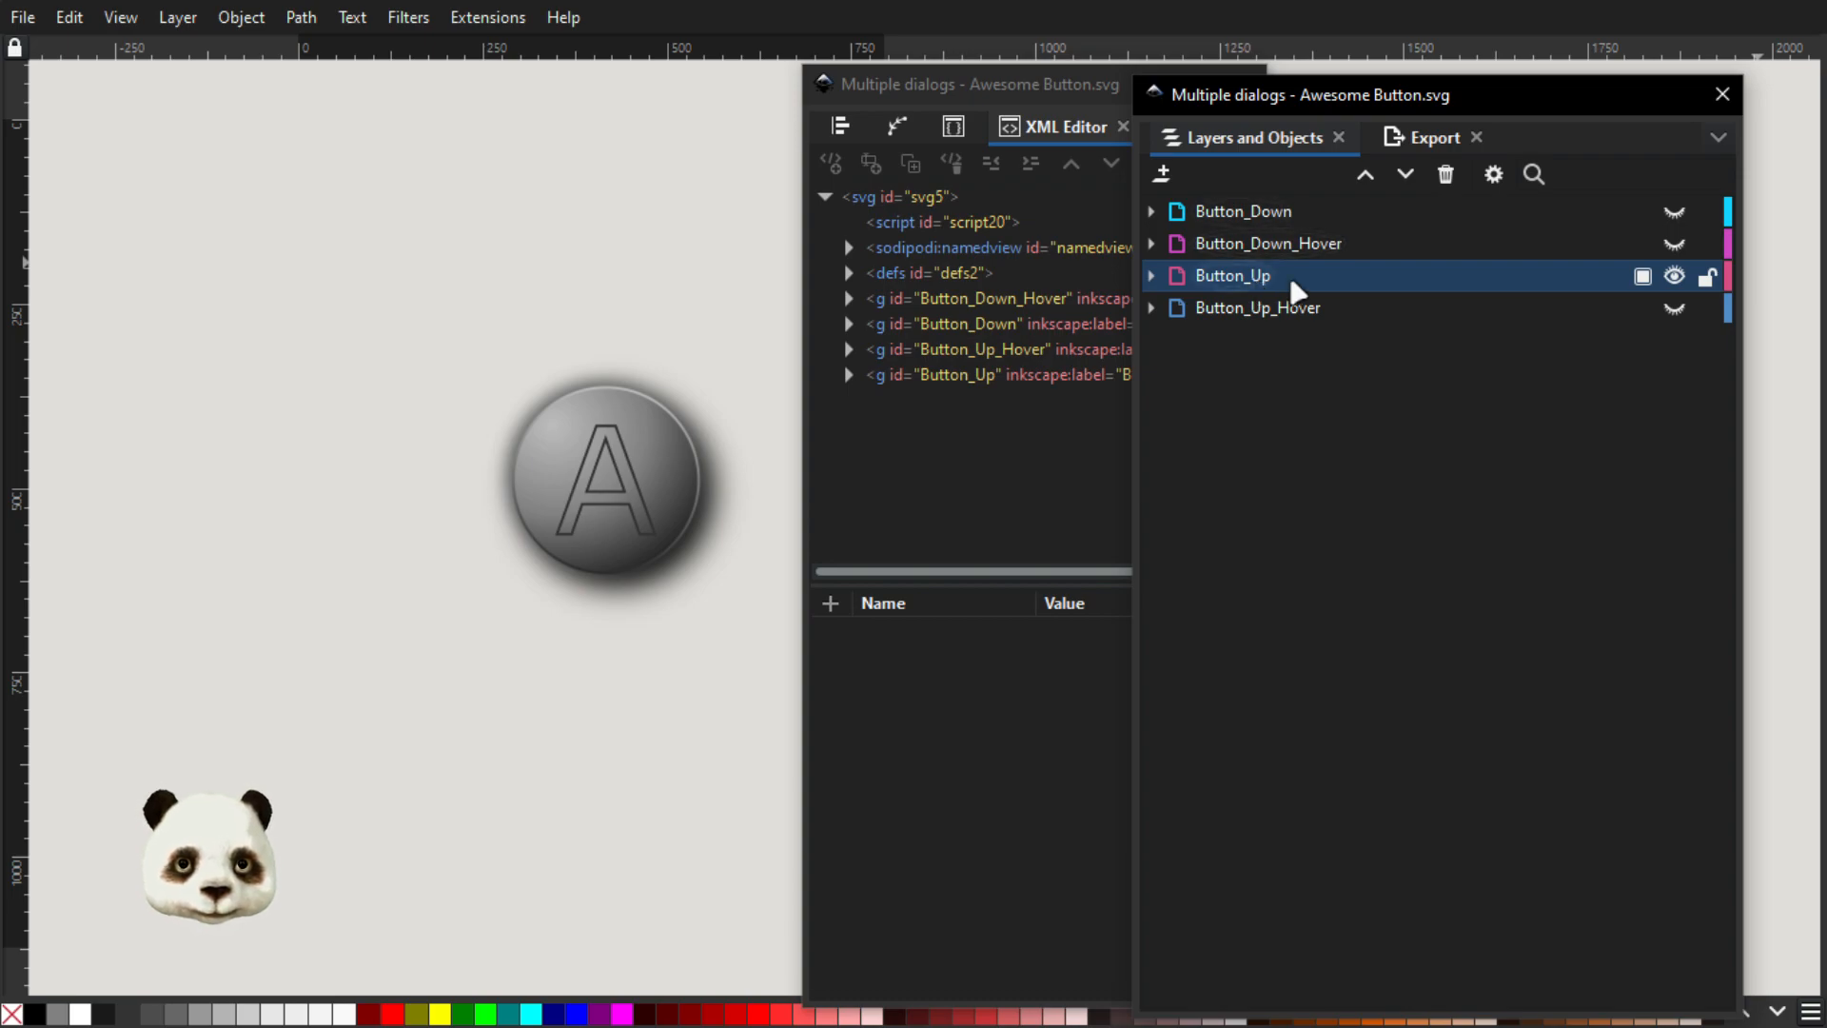
click(1320, 287)
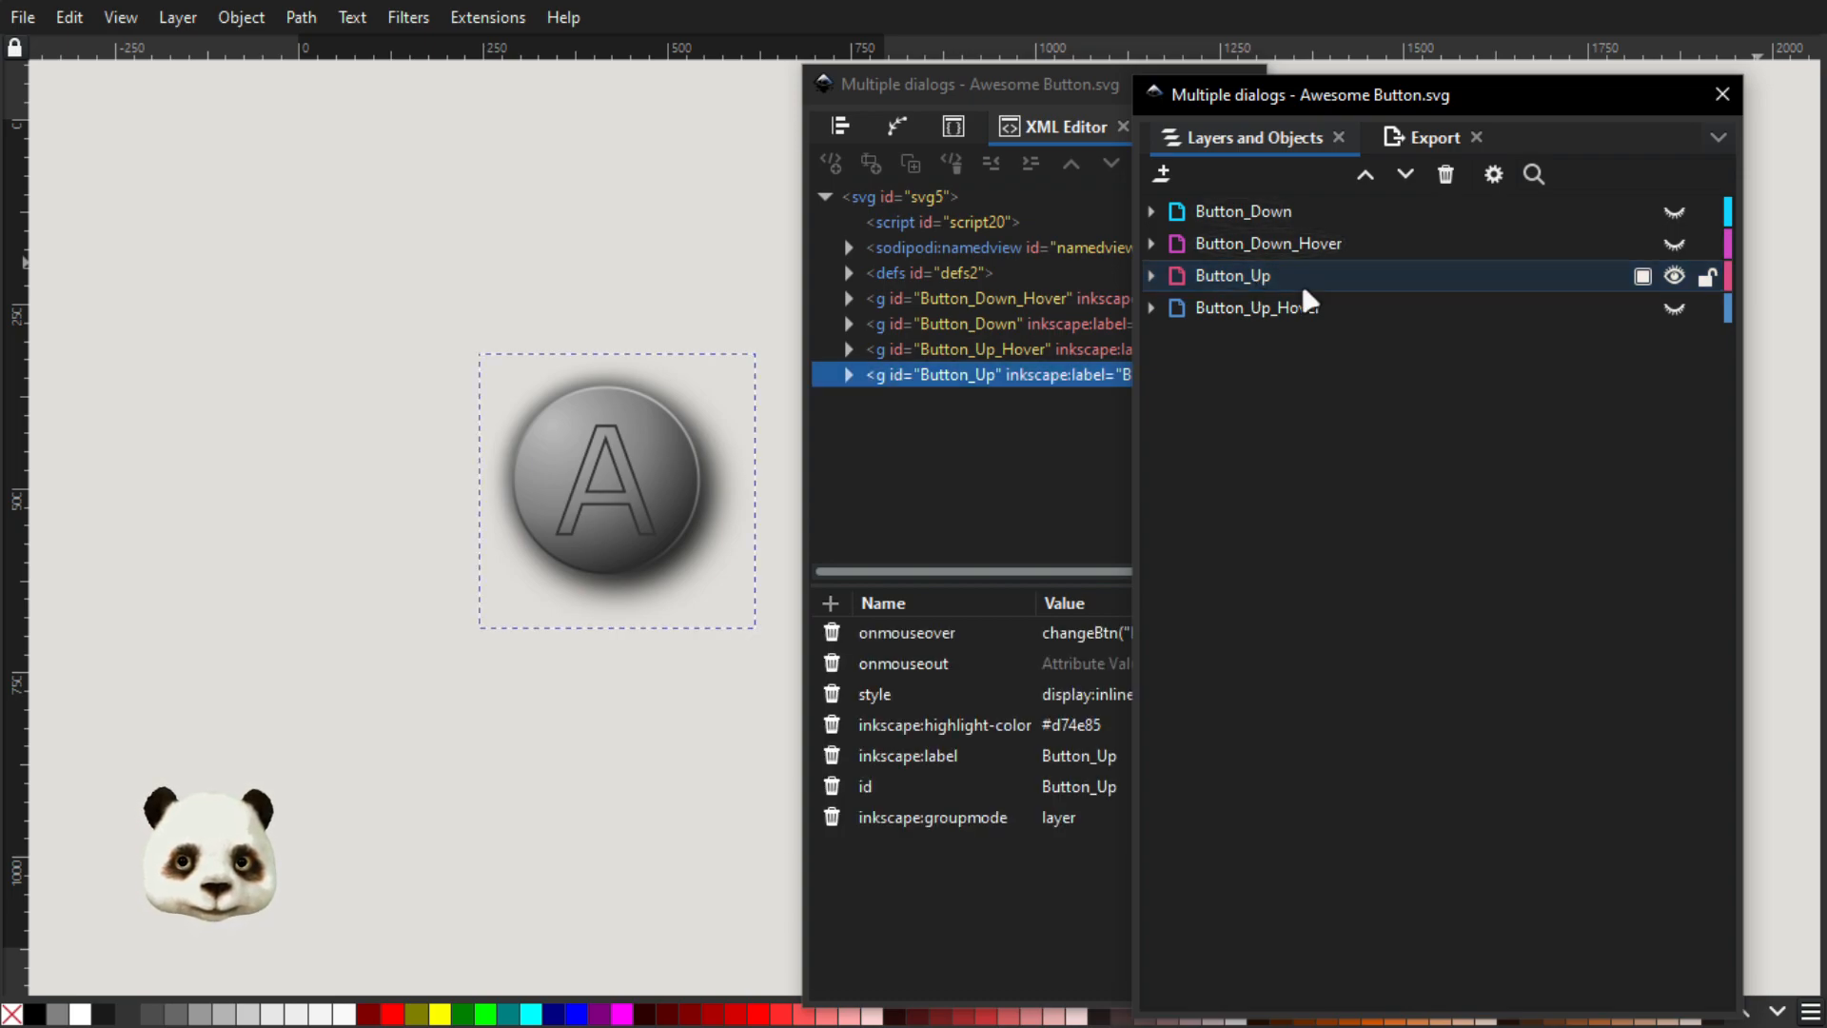
click(1236, 287)
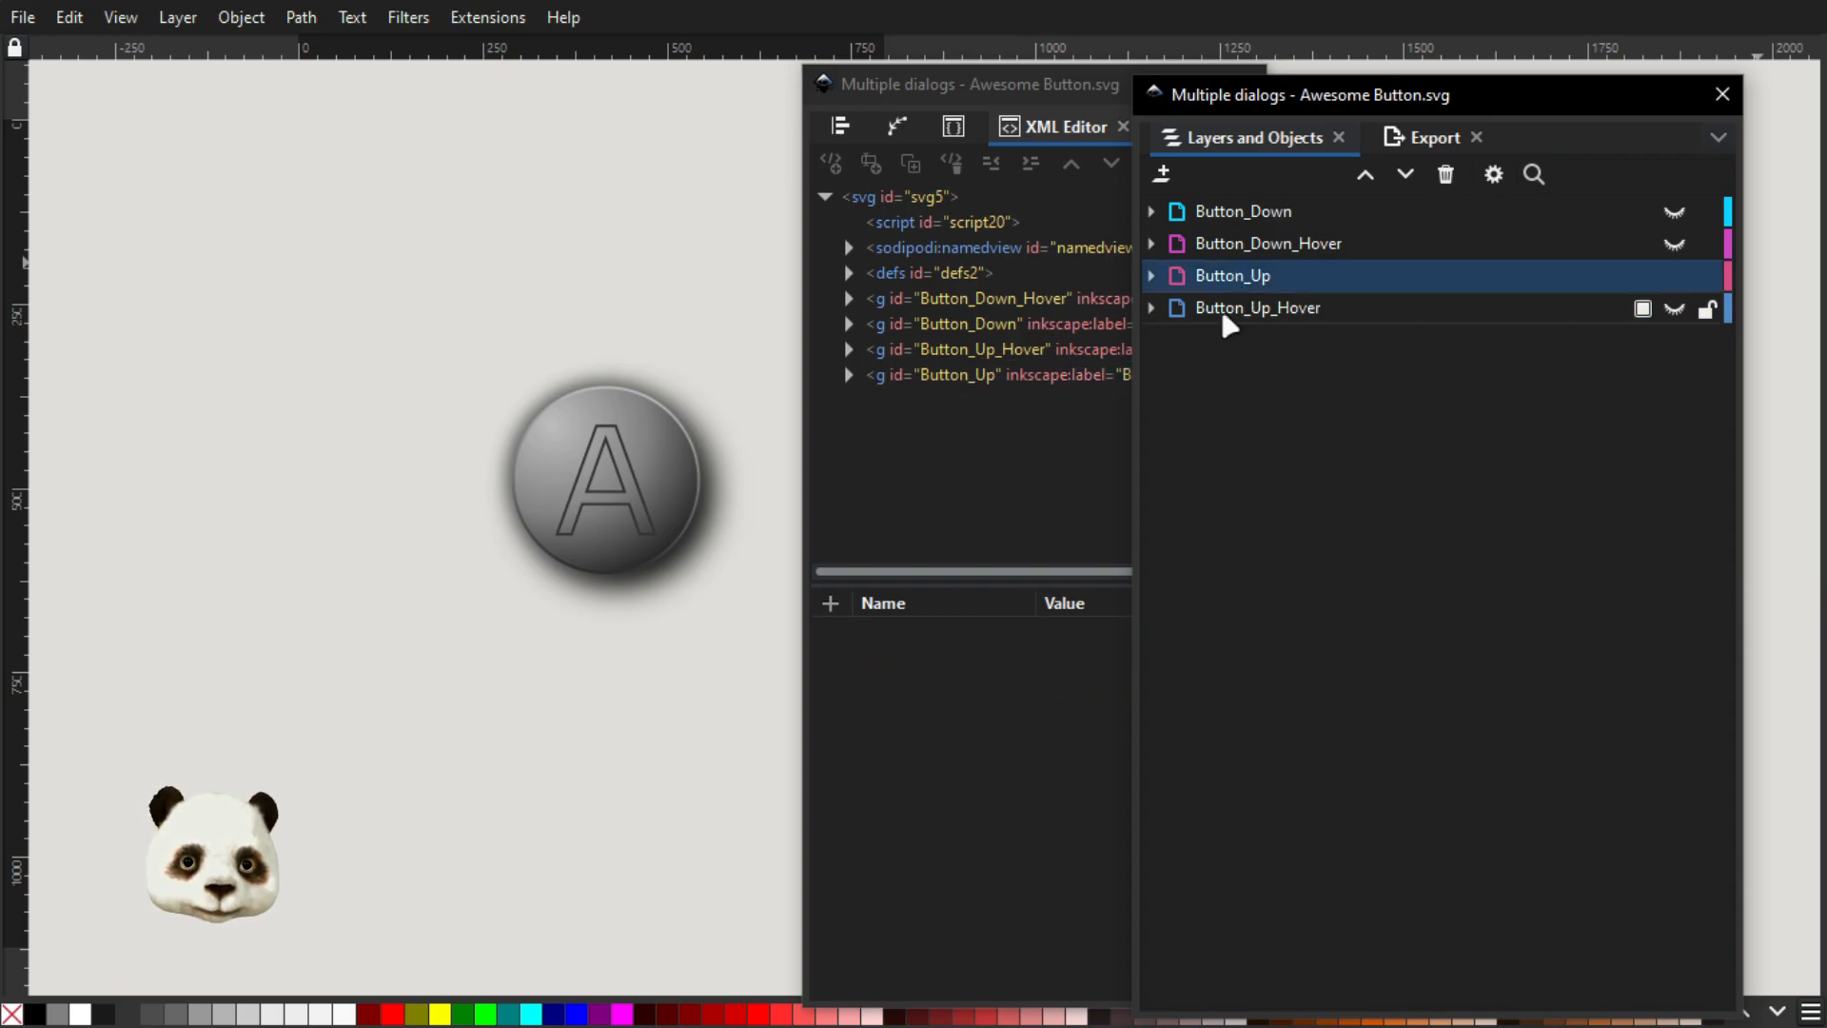
drag(1220, 278, 1228, 214)
drag(1242, 285, 1287, 252)
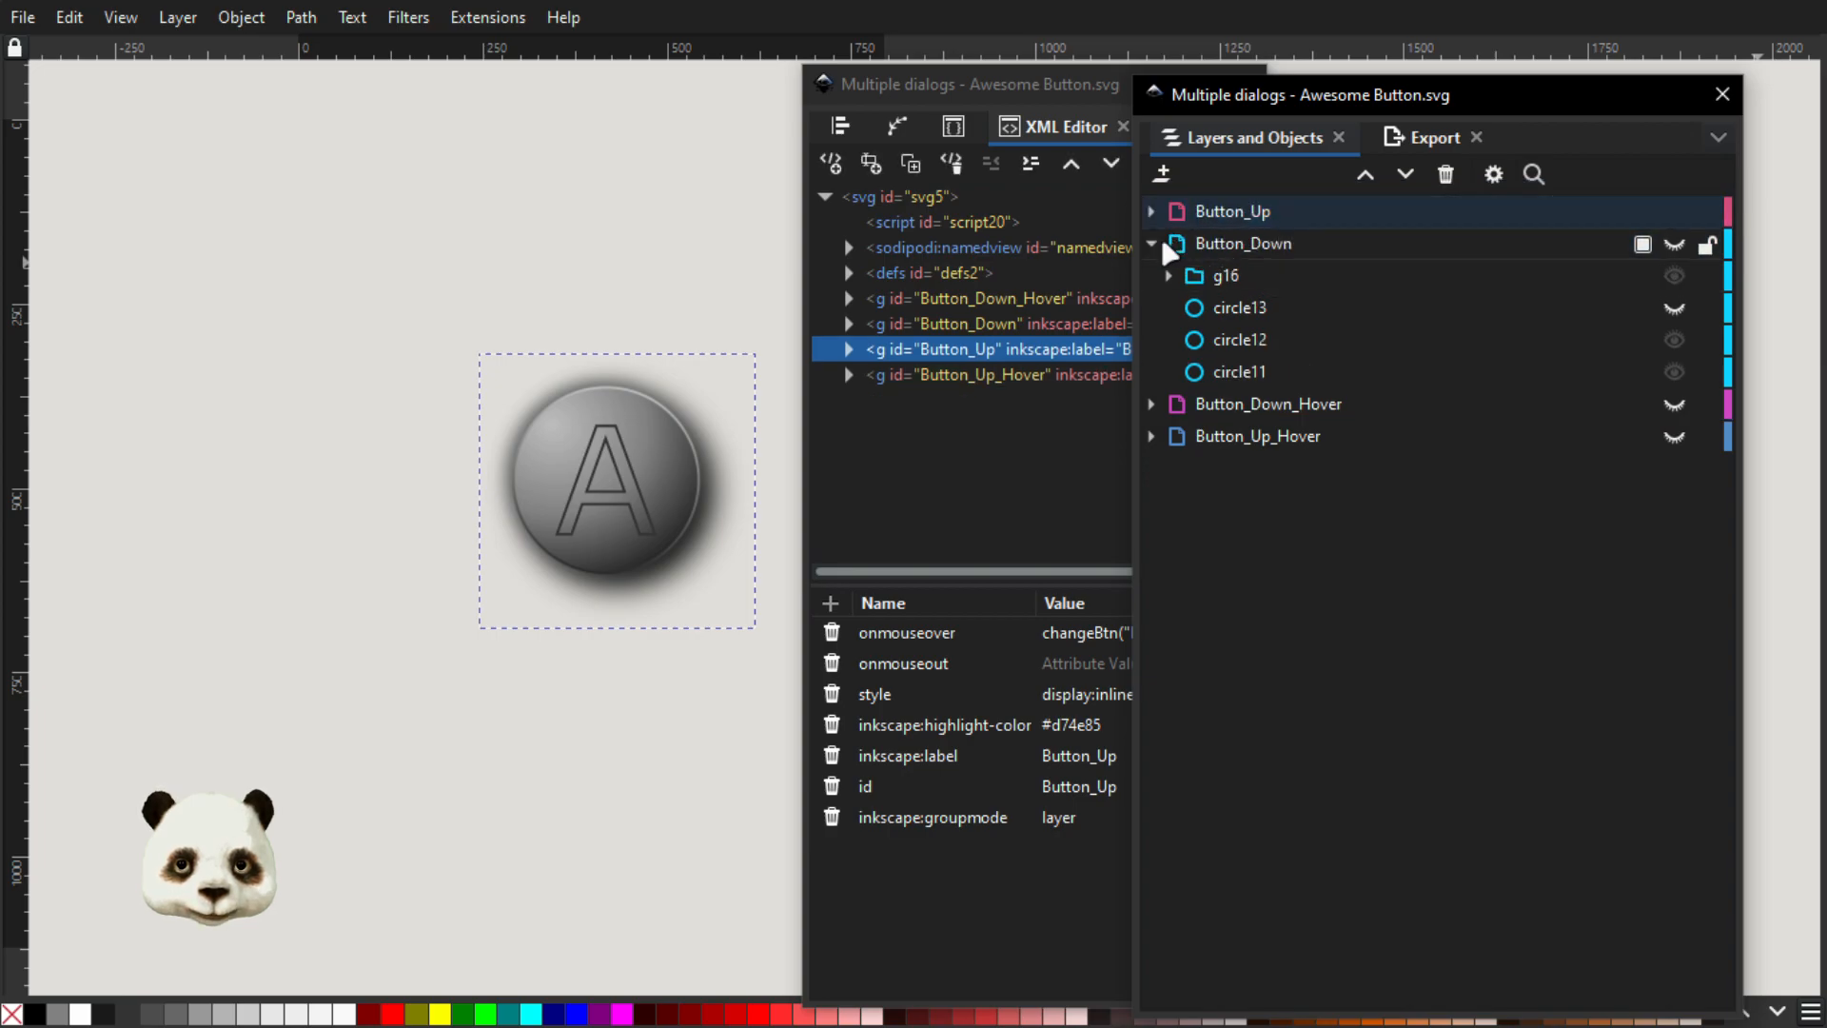
Collapse the Button_Down layer, move the Button_Up_Hover layer directly below Button_Up, and select Button_Up
click(1153, 244)
click(1266, 308)
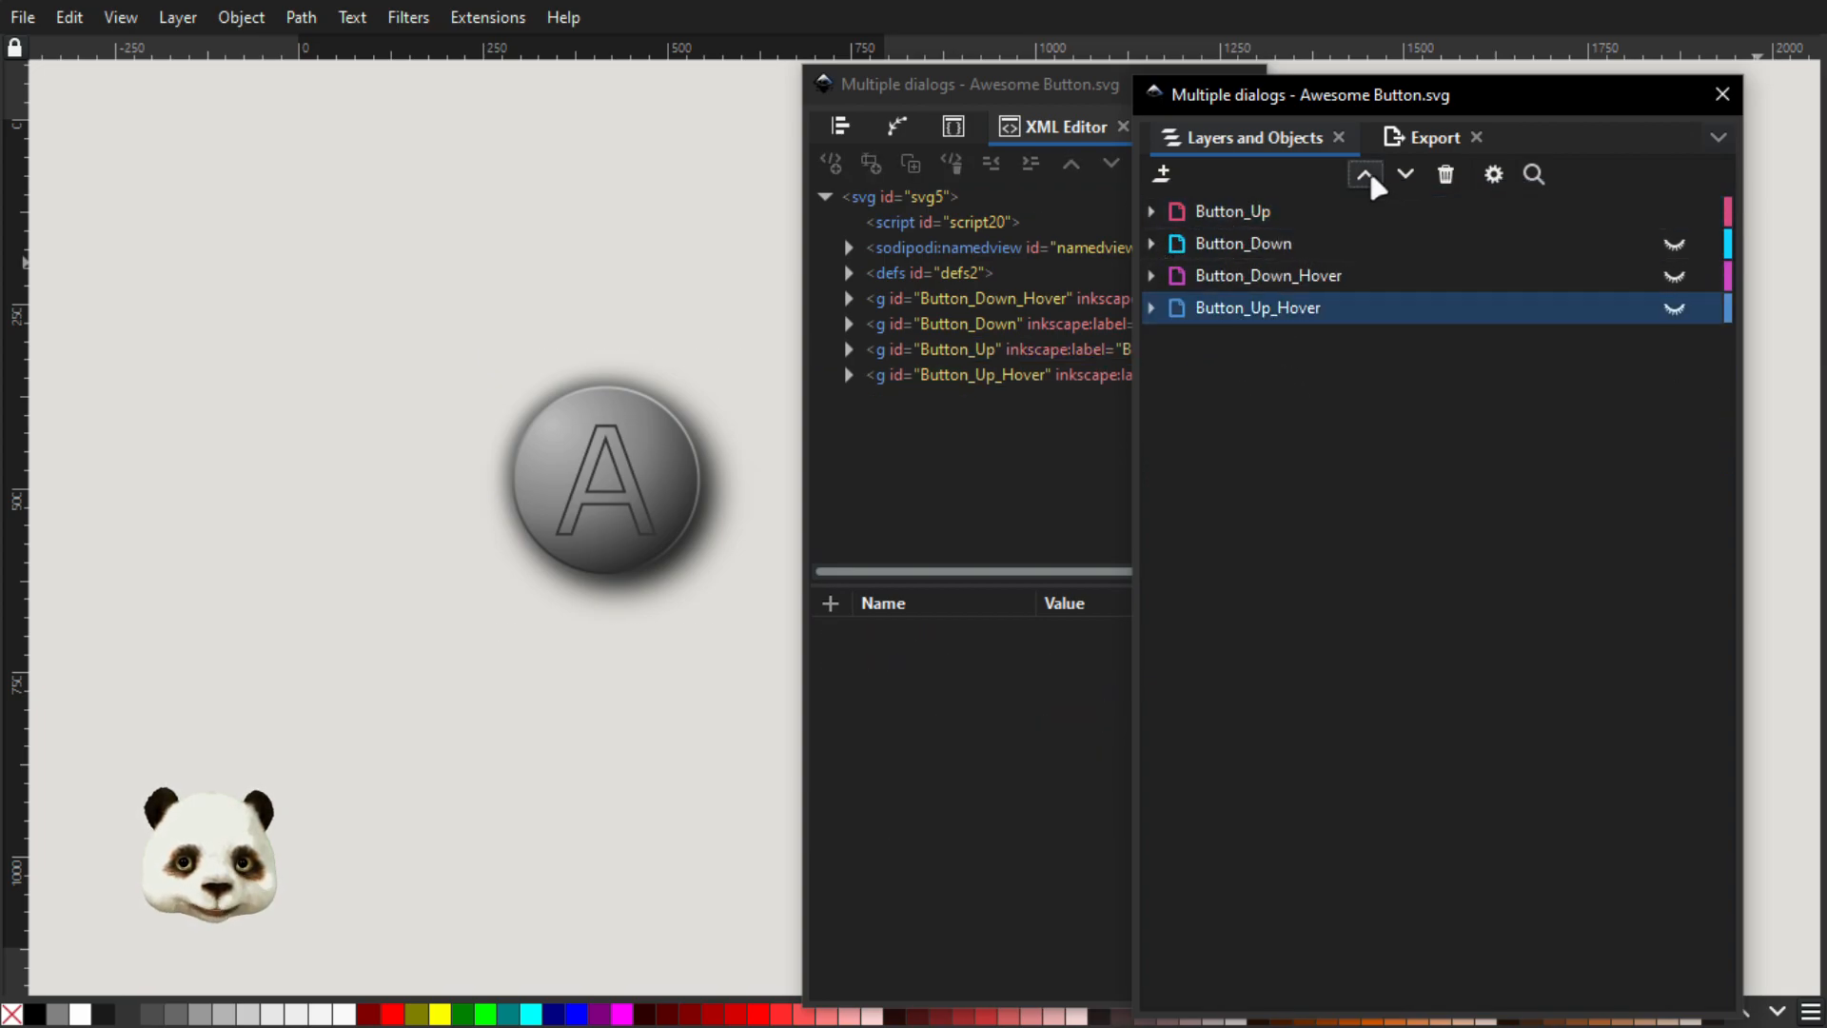
click(1247, 309)
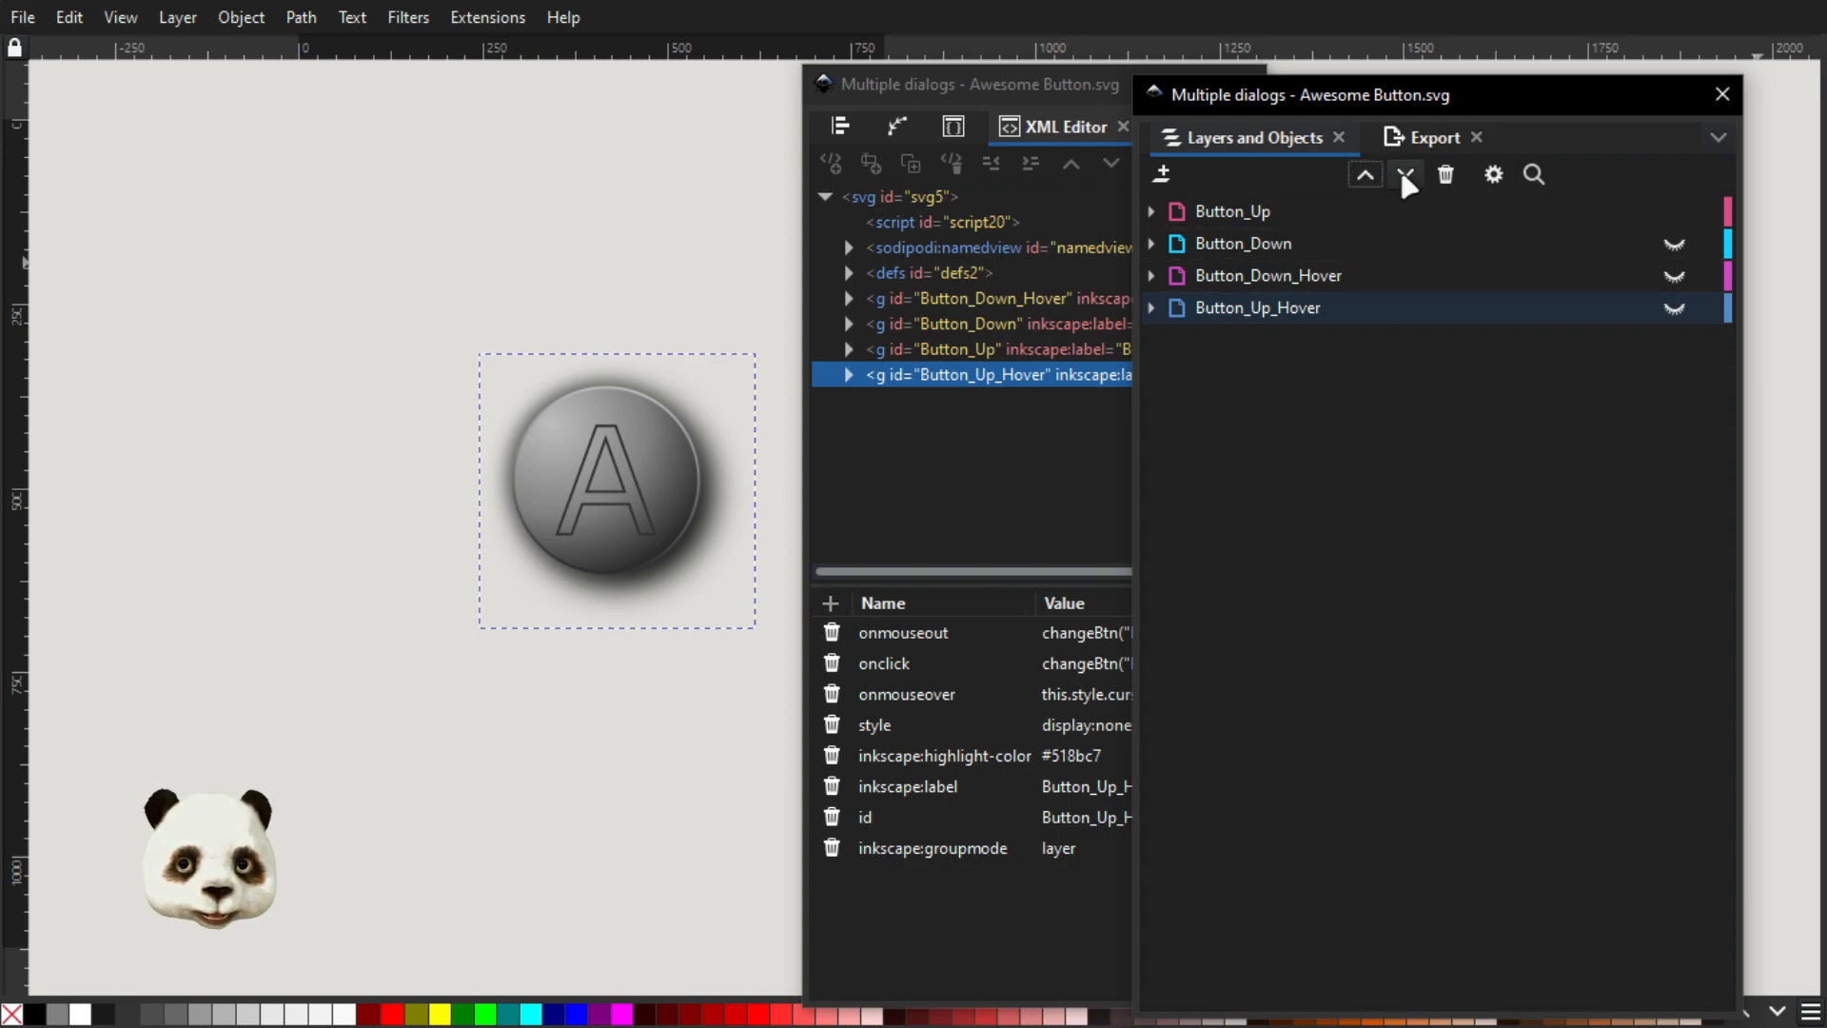
click(1406, 176)
click(1367, 176)
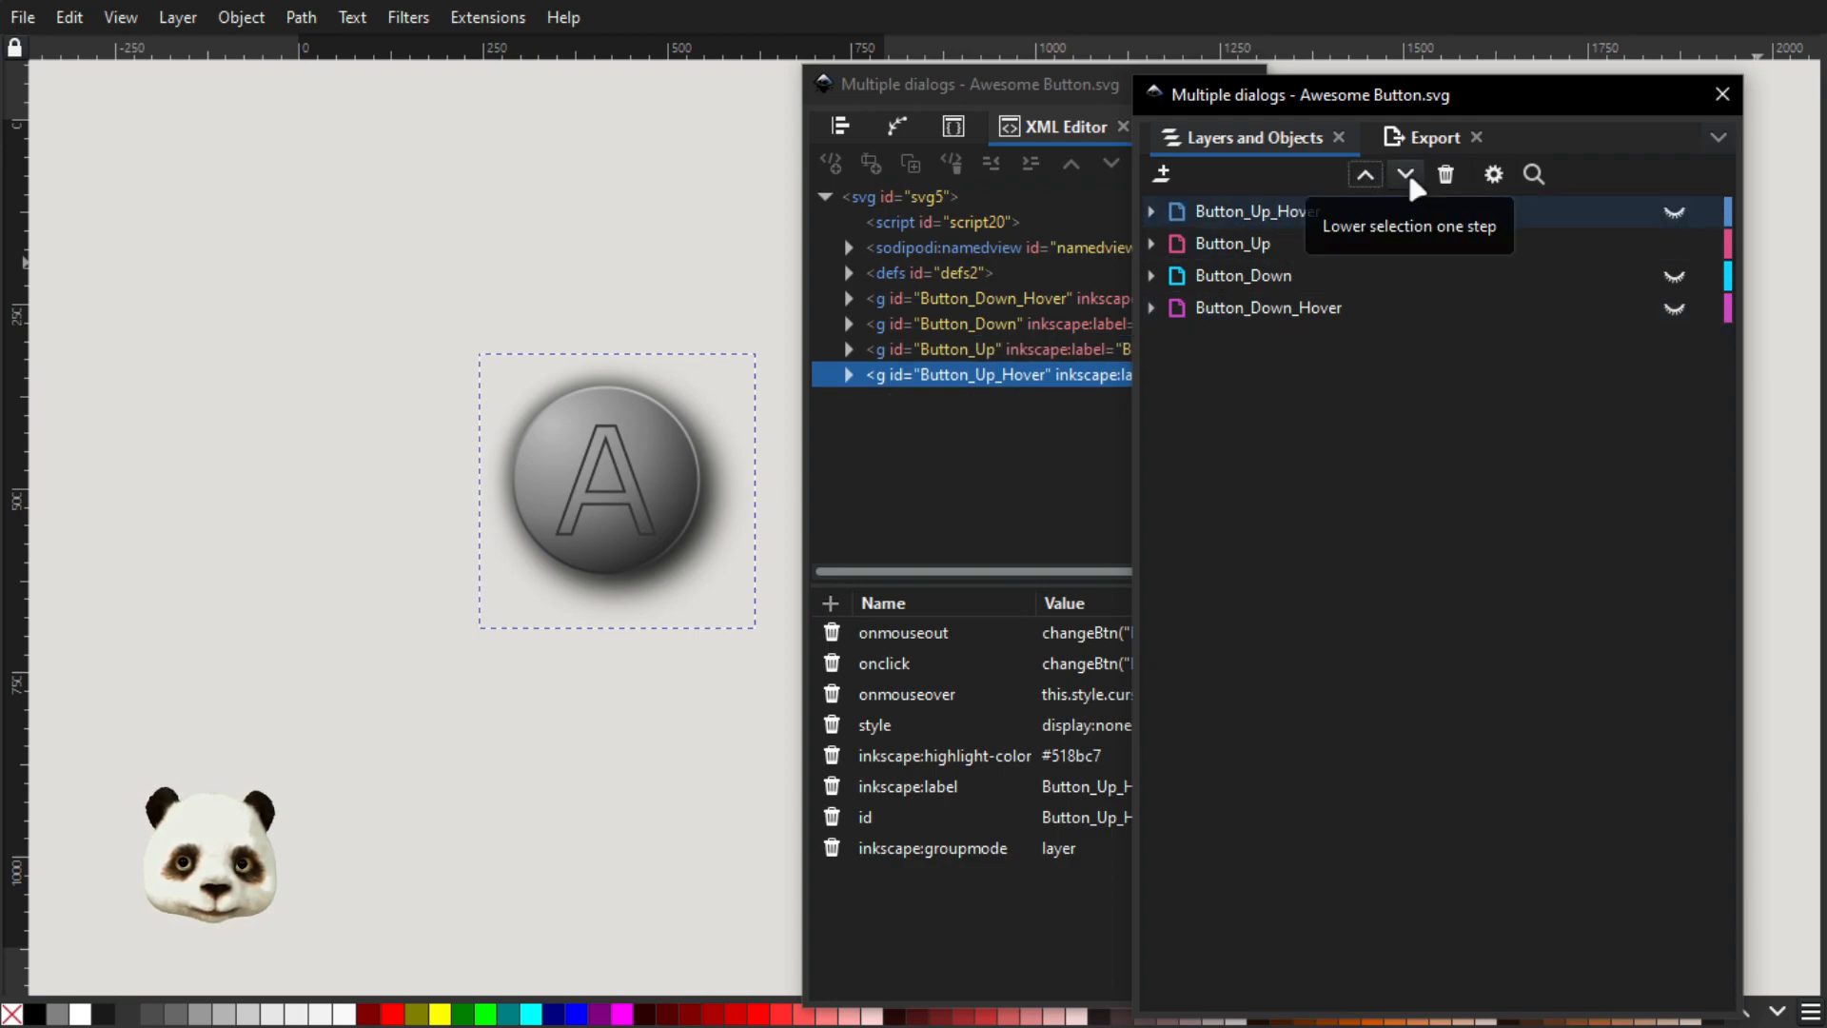
click(1412, 181)
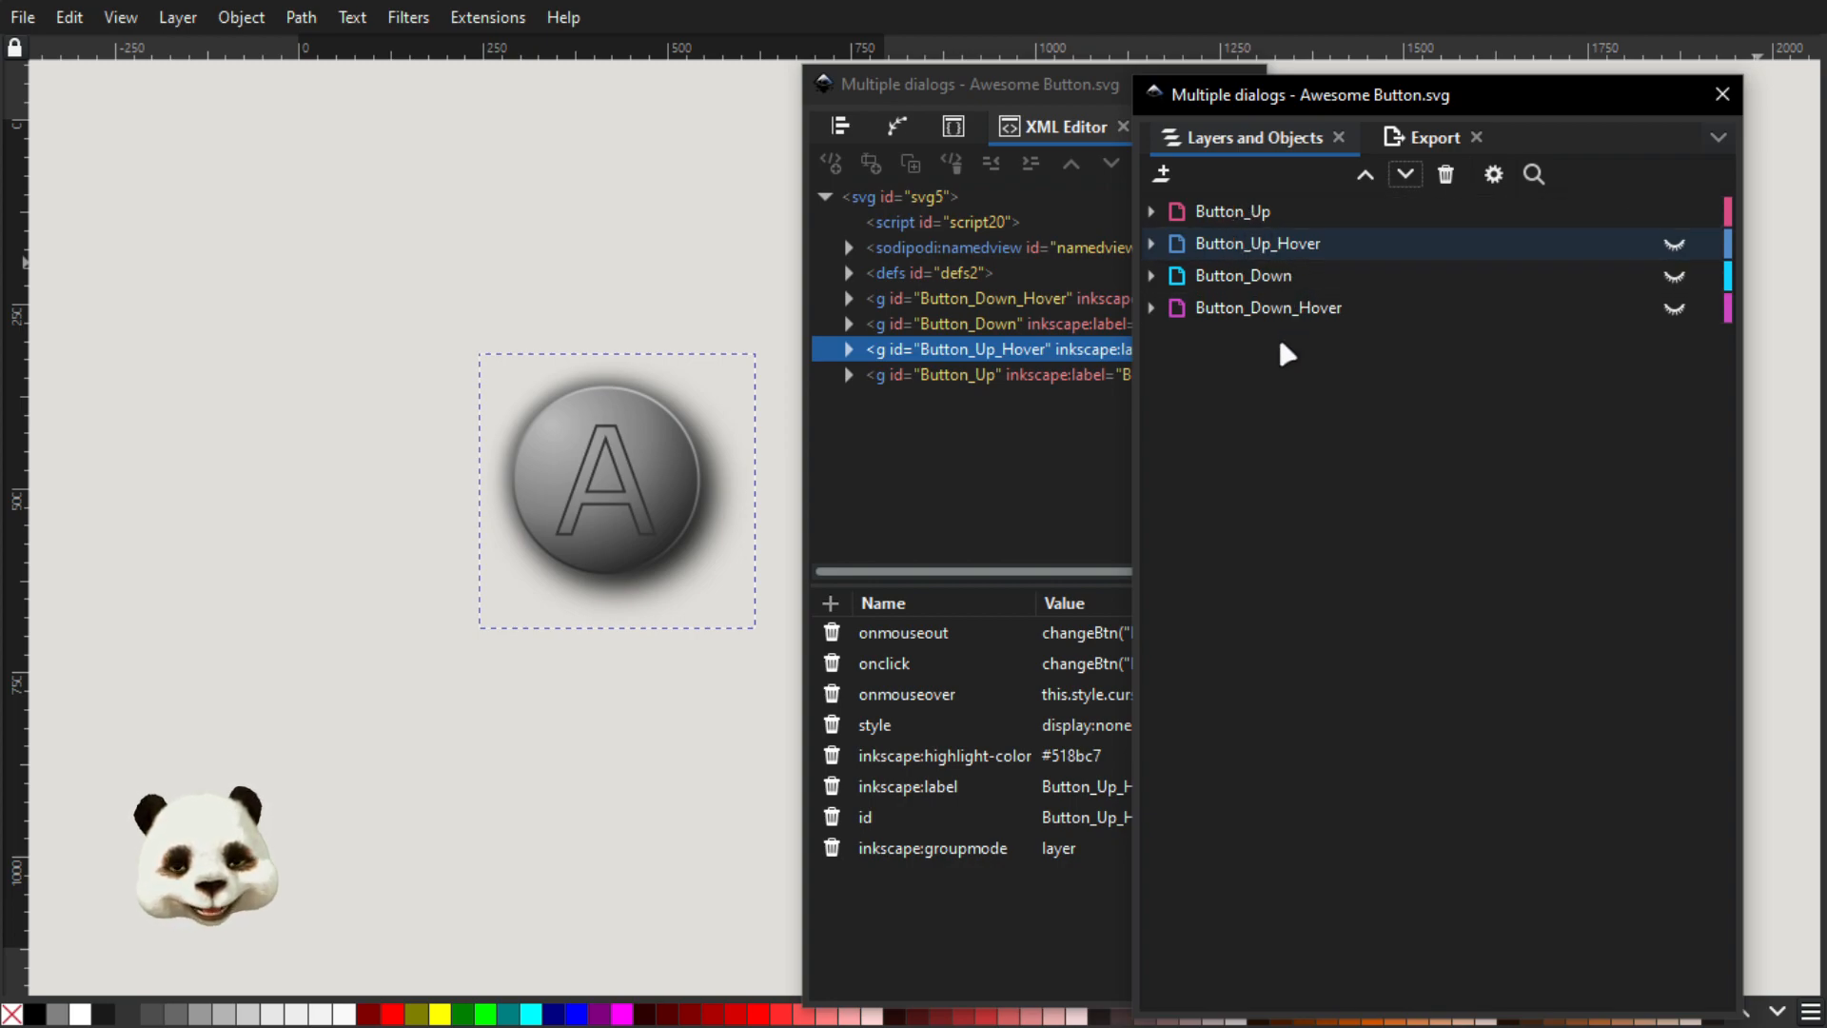
click(1228, 215)
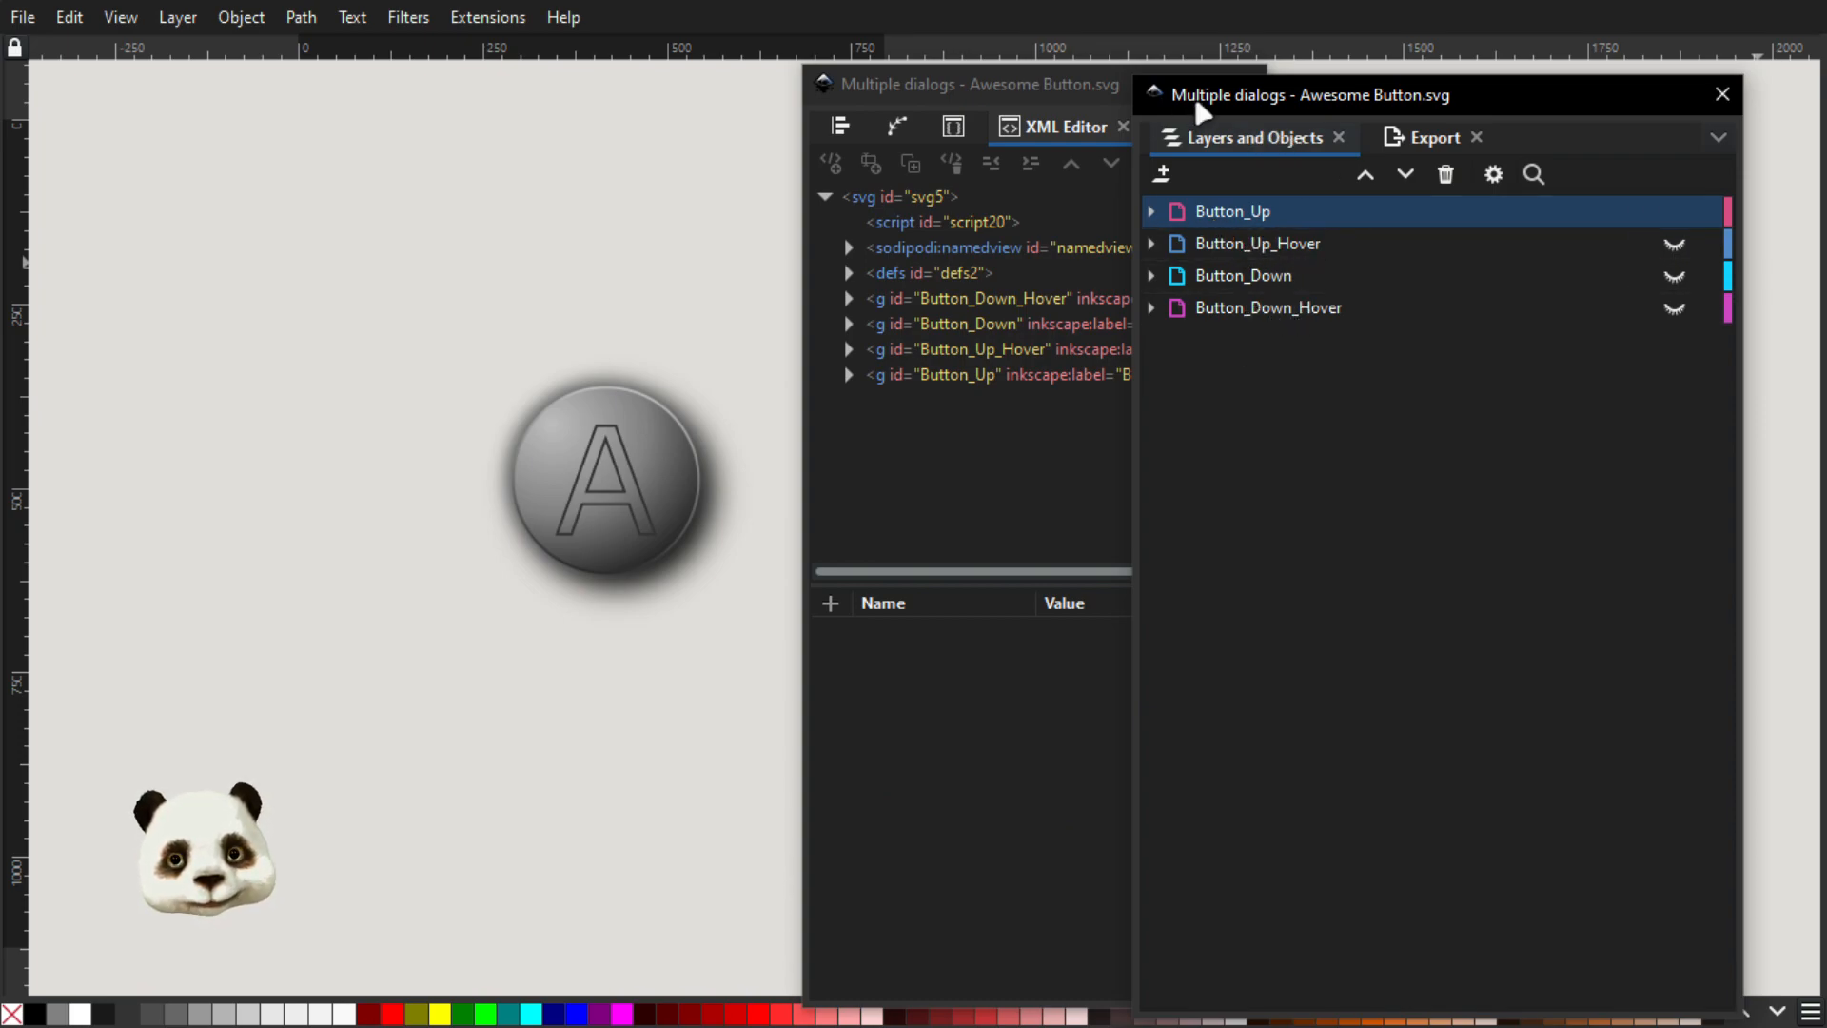
Arrange the XML Editor and Object Properties dialogs beside Layers and Objects, and select the Button_Up layer to inspect its attributes
drag(1003, 84, 851, 89)
click(797, 301)
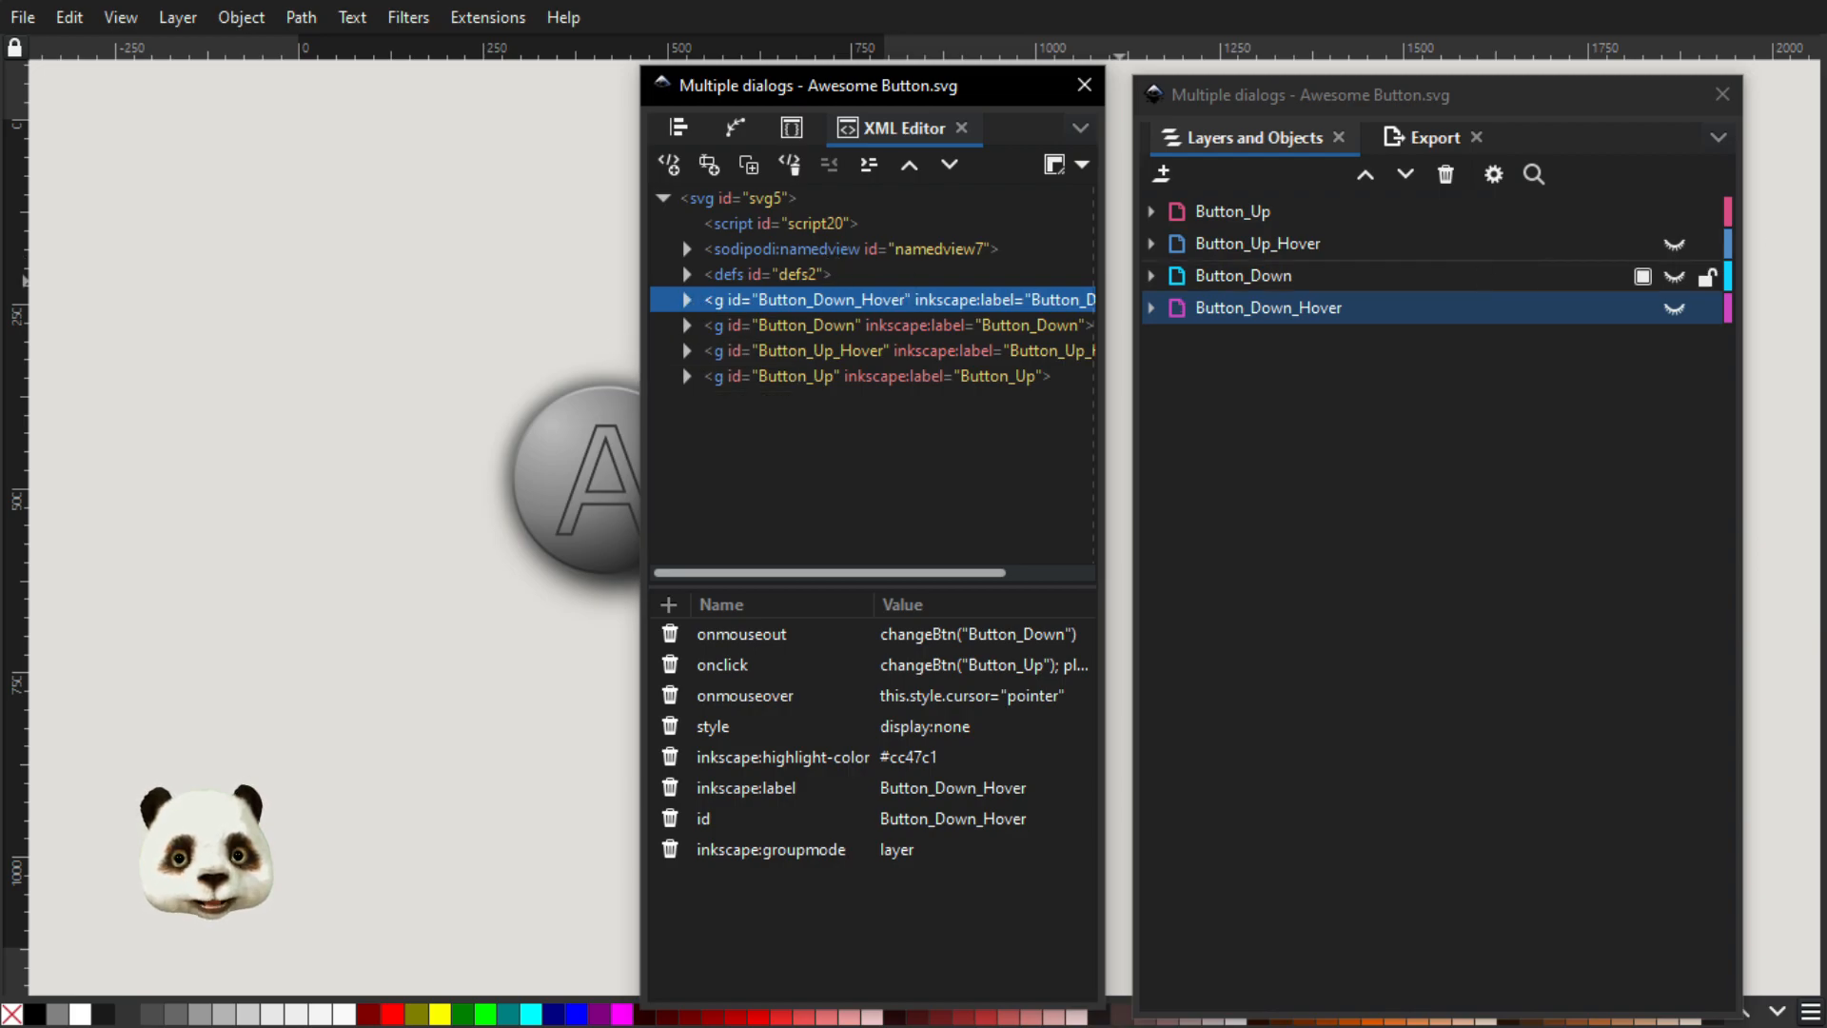
drag(1826, 86, 287, 85)
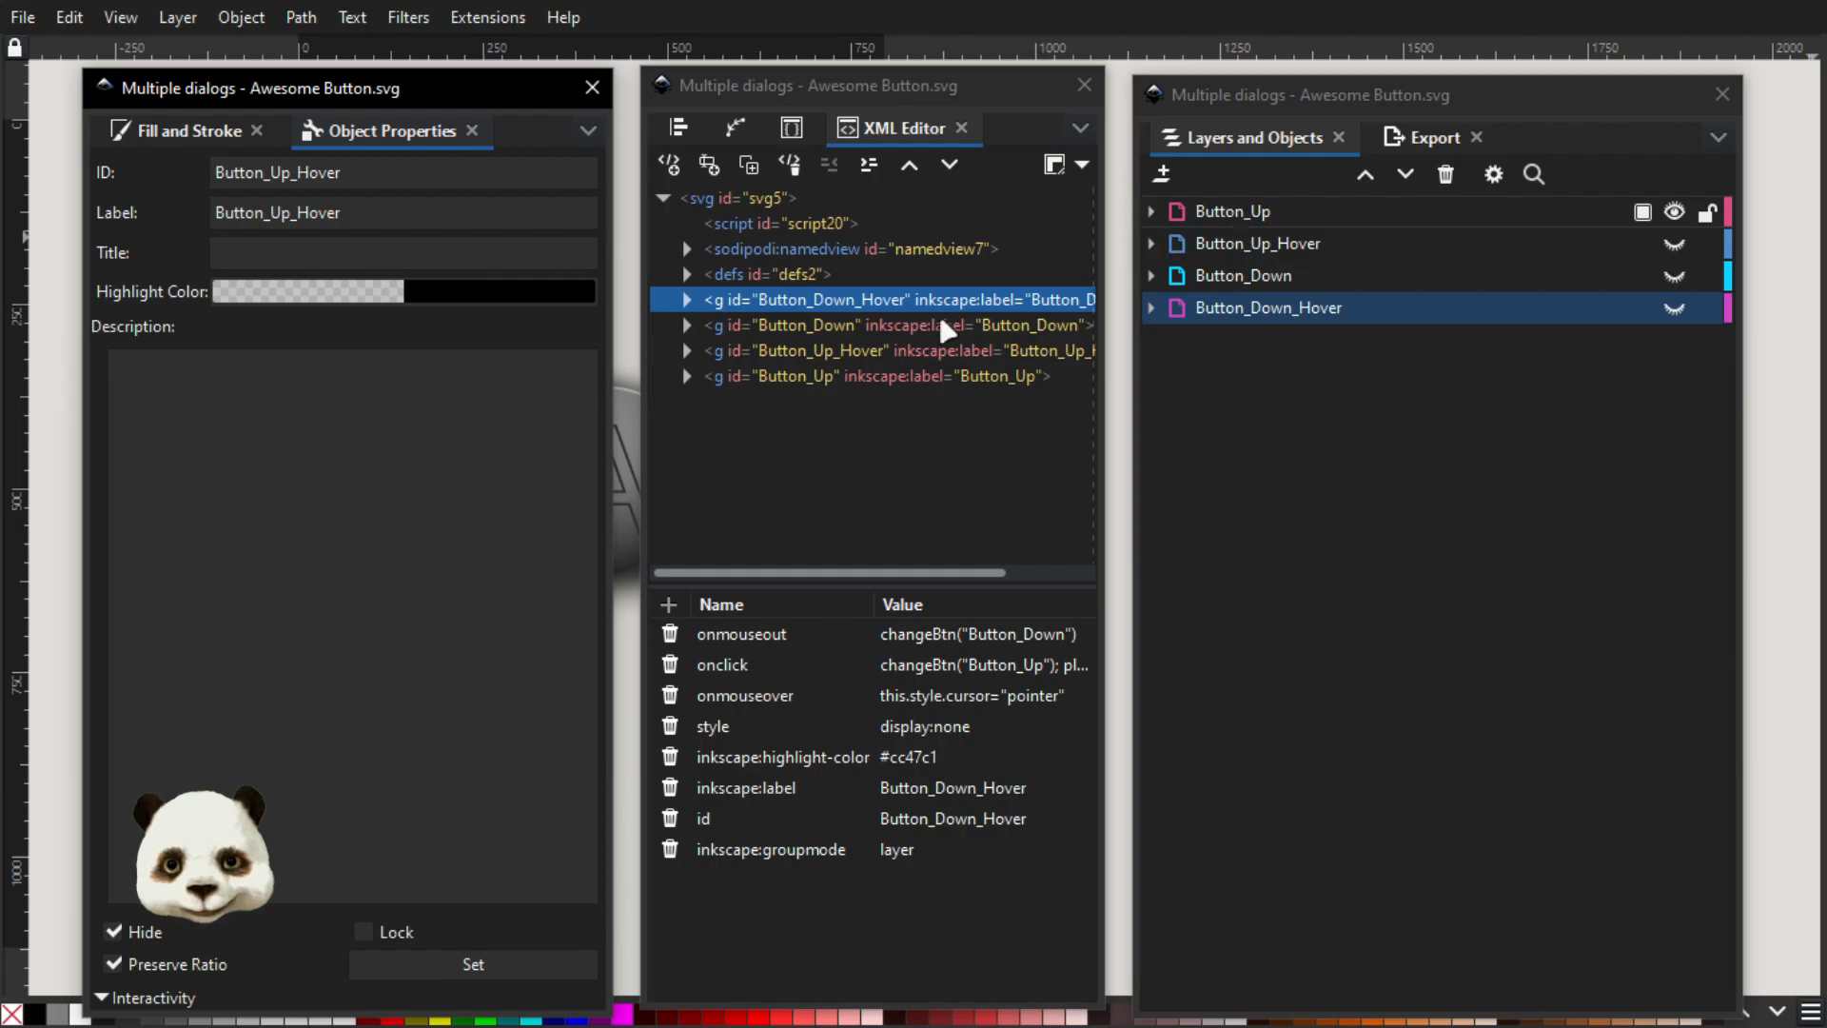
click(1235, 219)
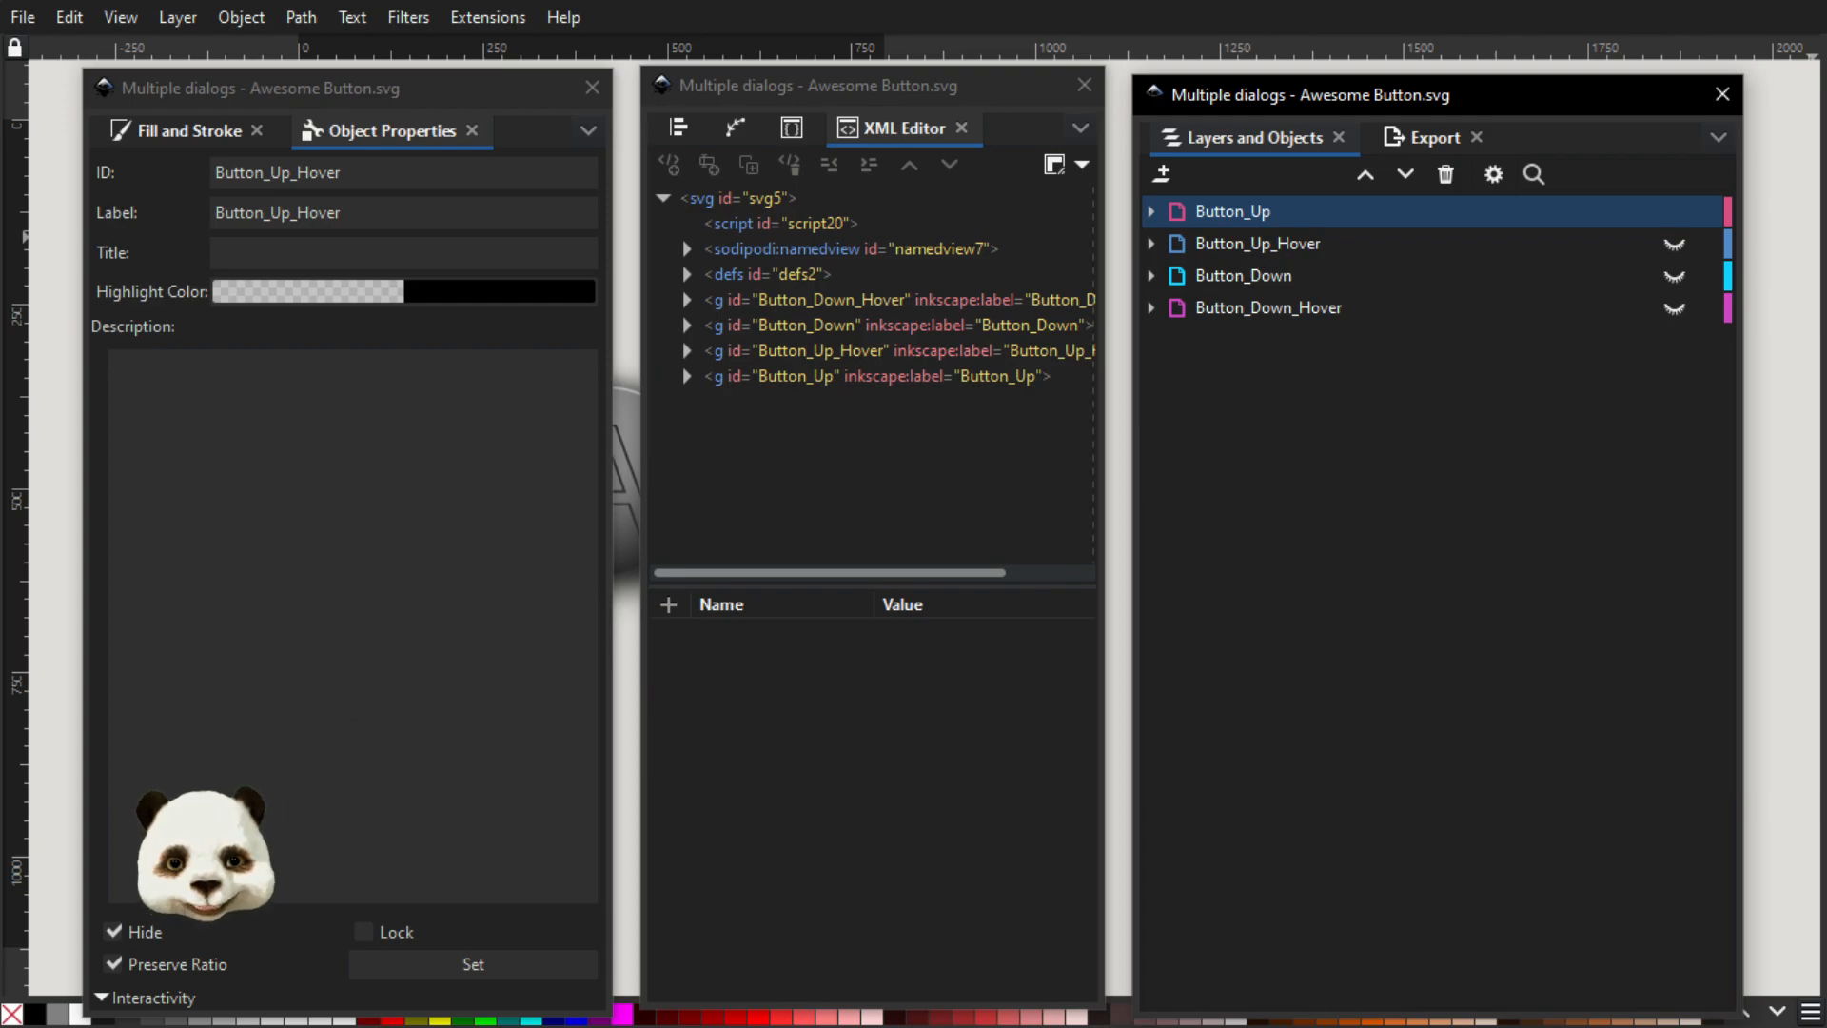
click(1235, 221)
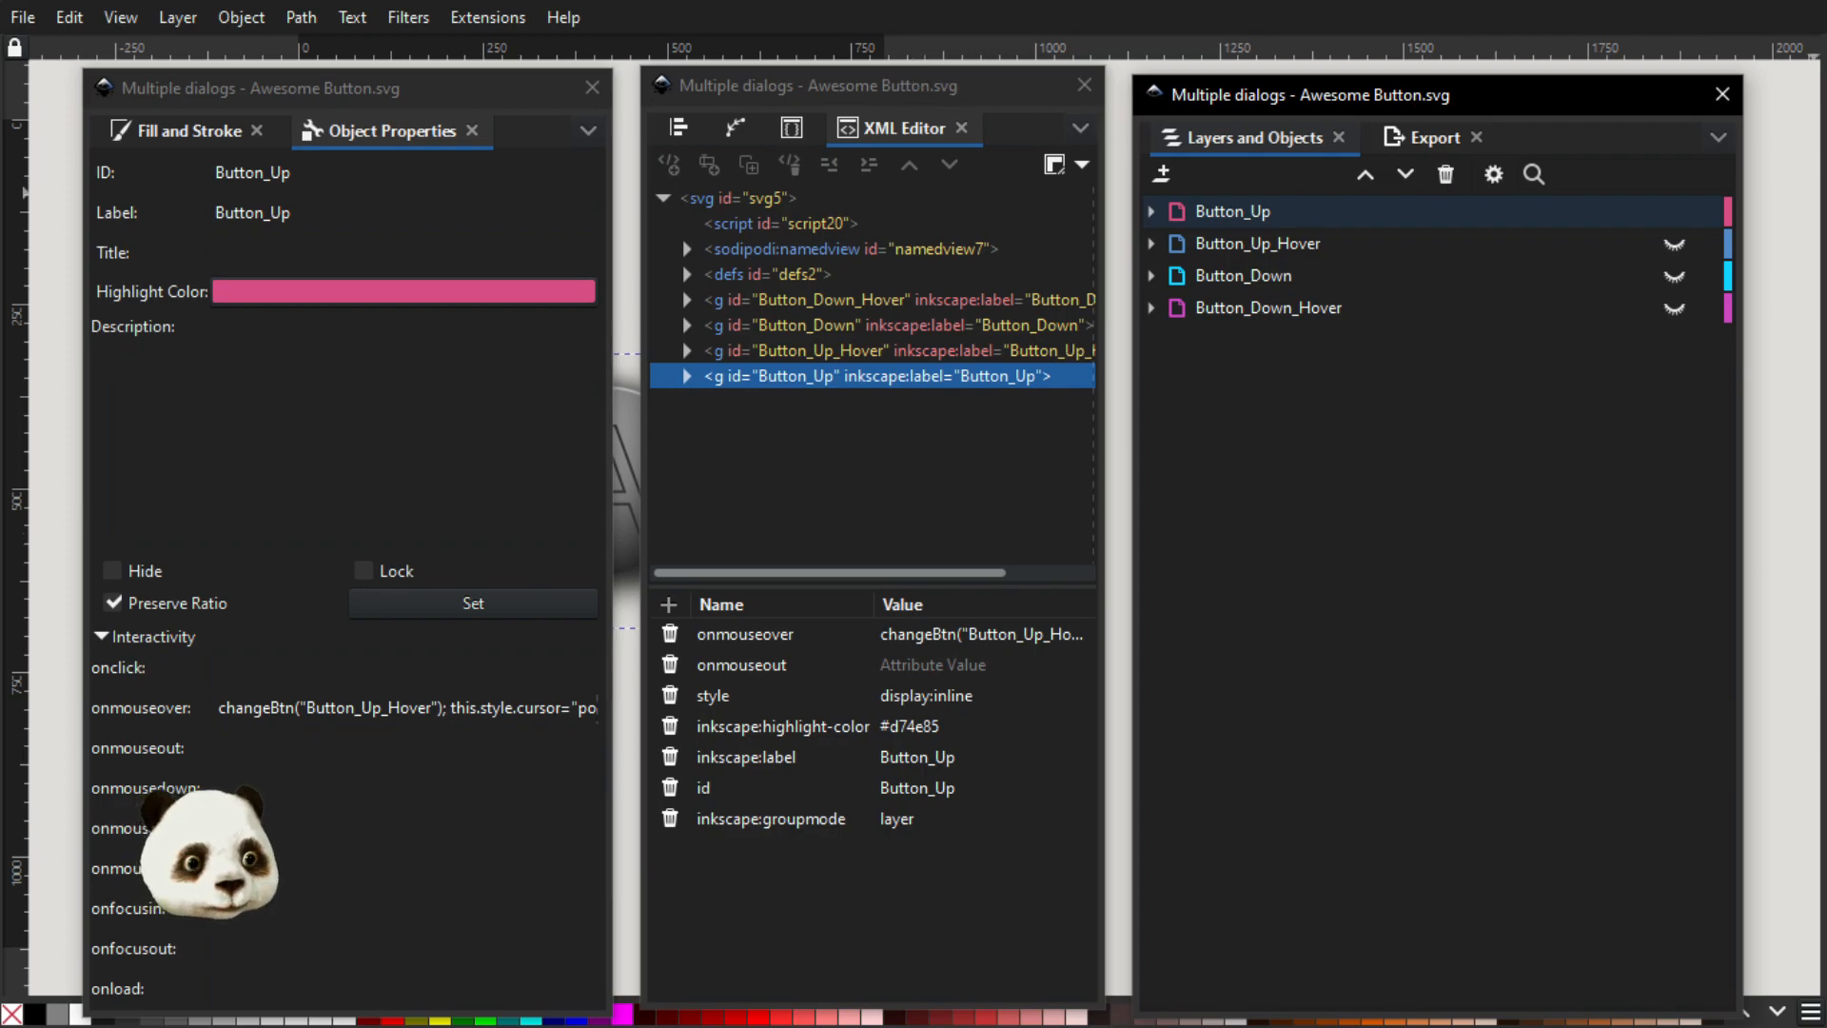
Place the browser preview beside the Button_Up properties and highlight this.style.cursor="pointer" in the layer's onmouseover code
key(super)
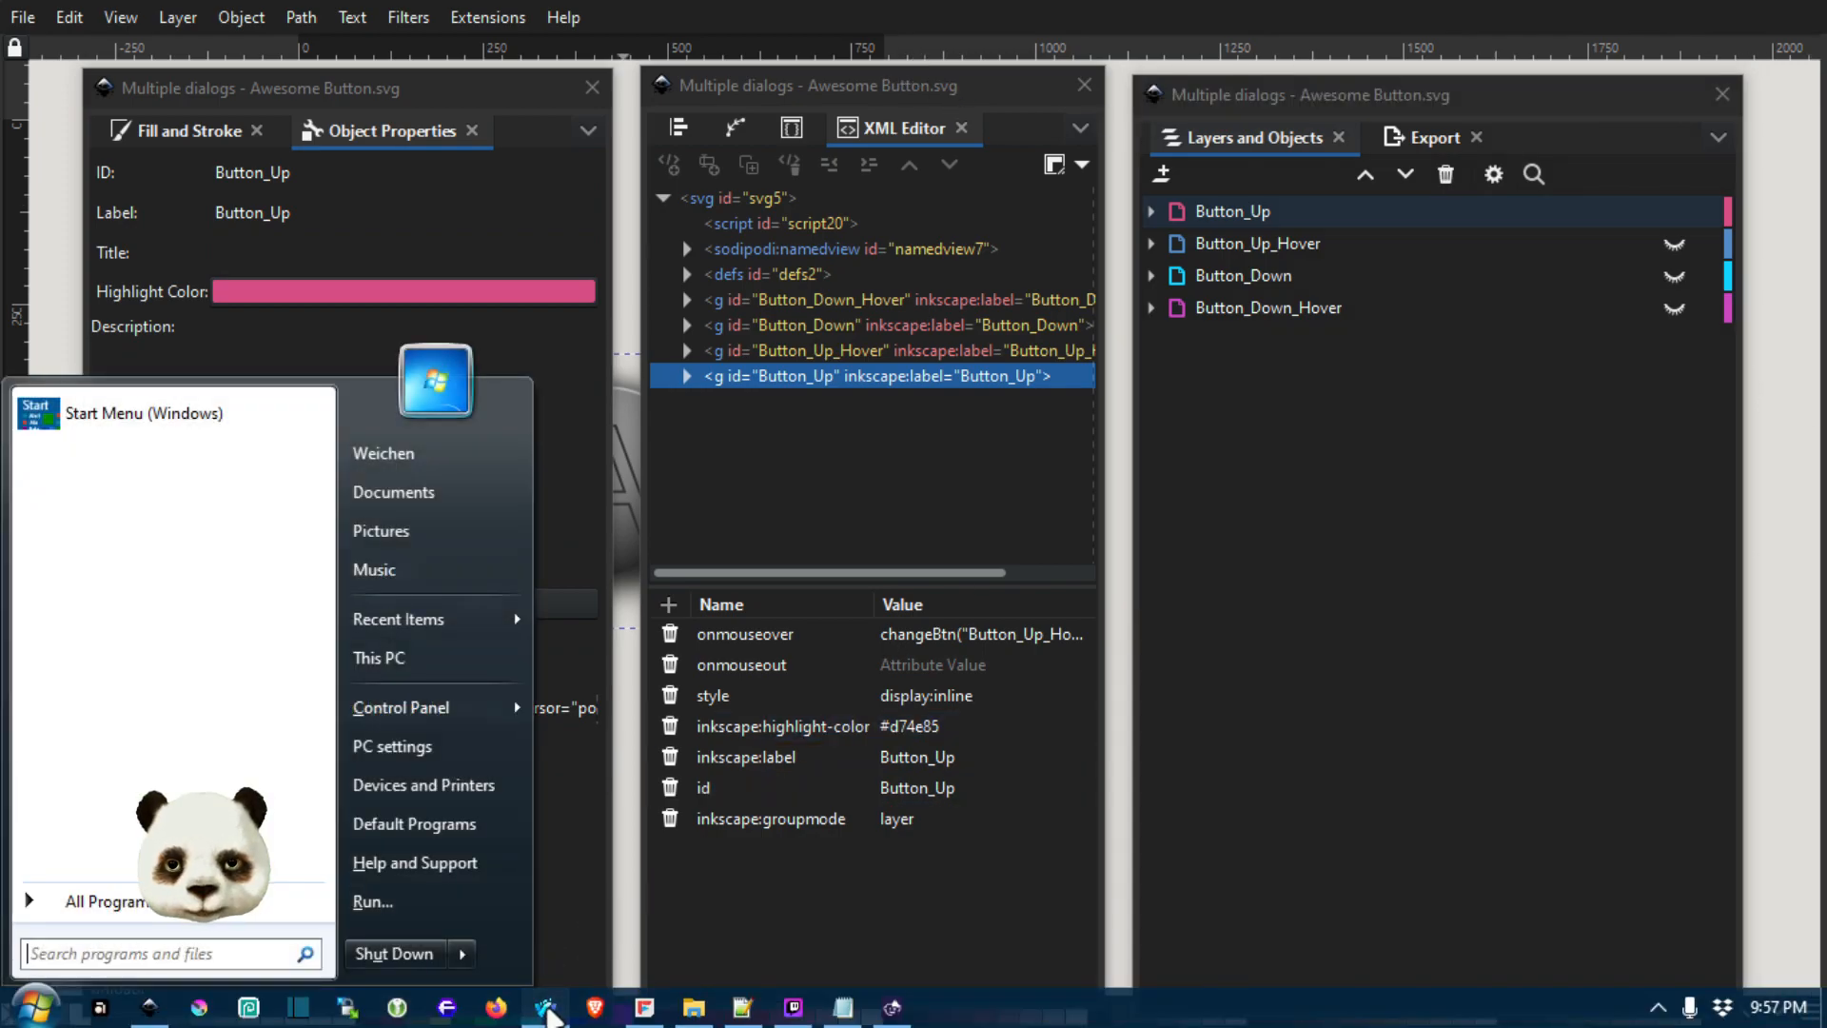
click(544, 1016)
drag(818, 84, 1437, 38)
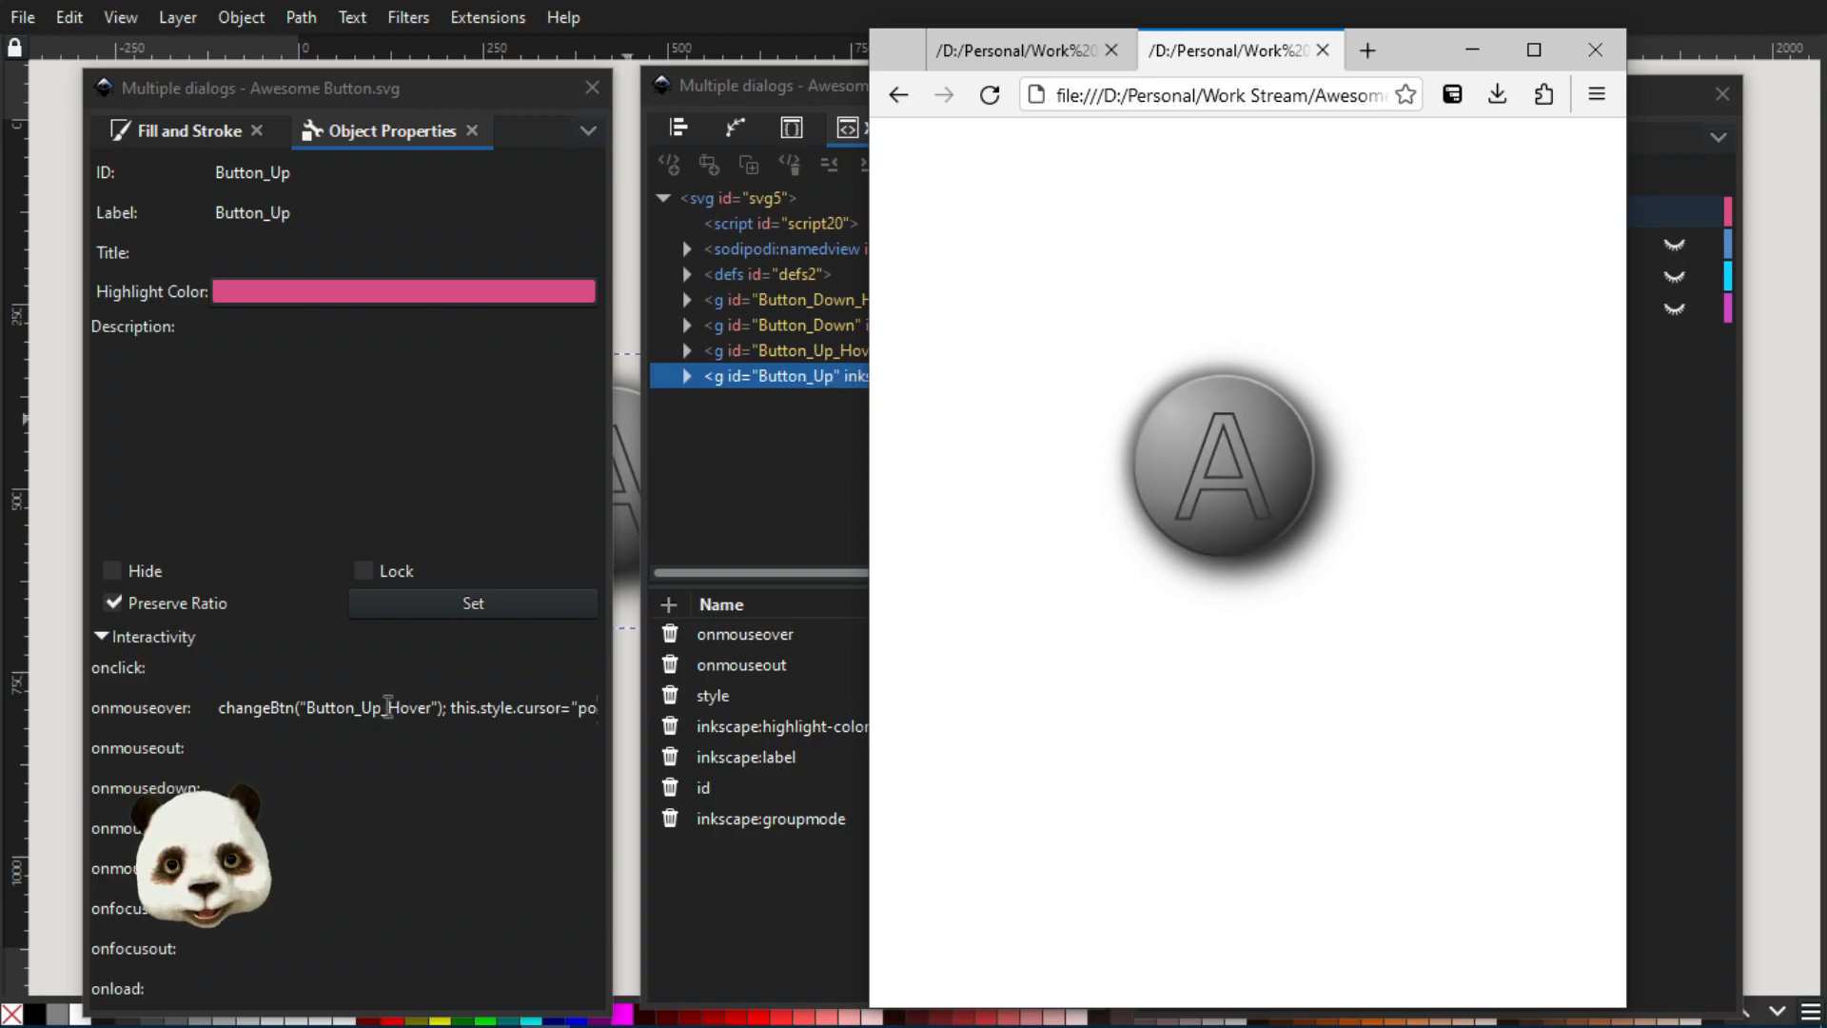
drag(485, 718, 617, 720)
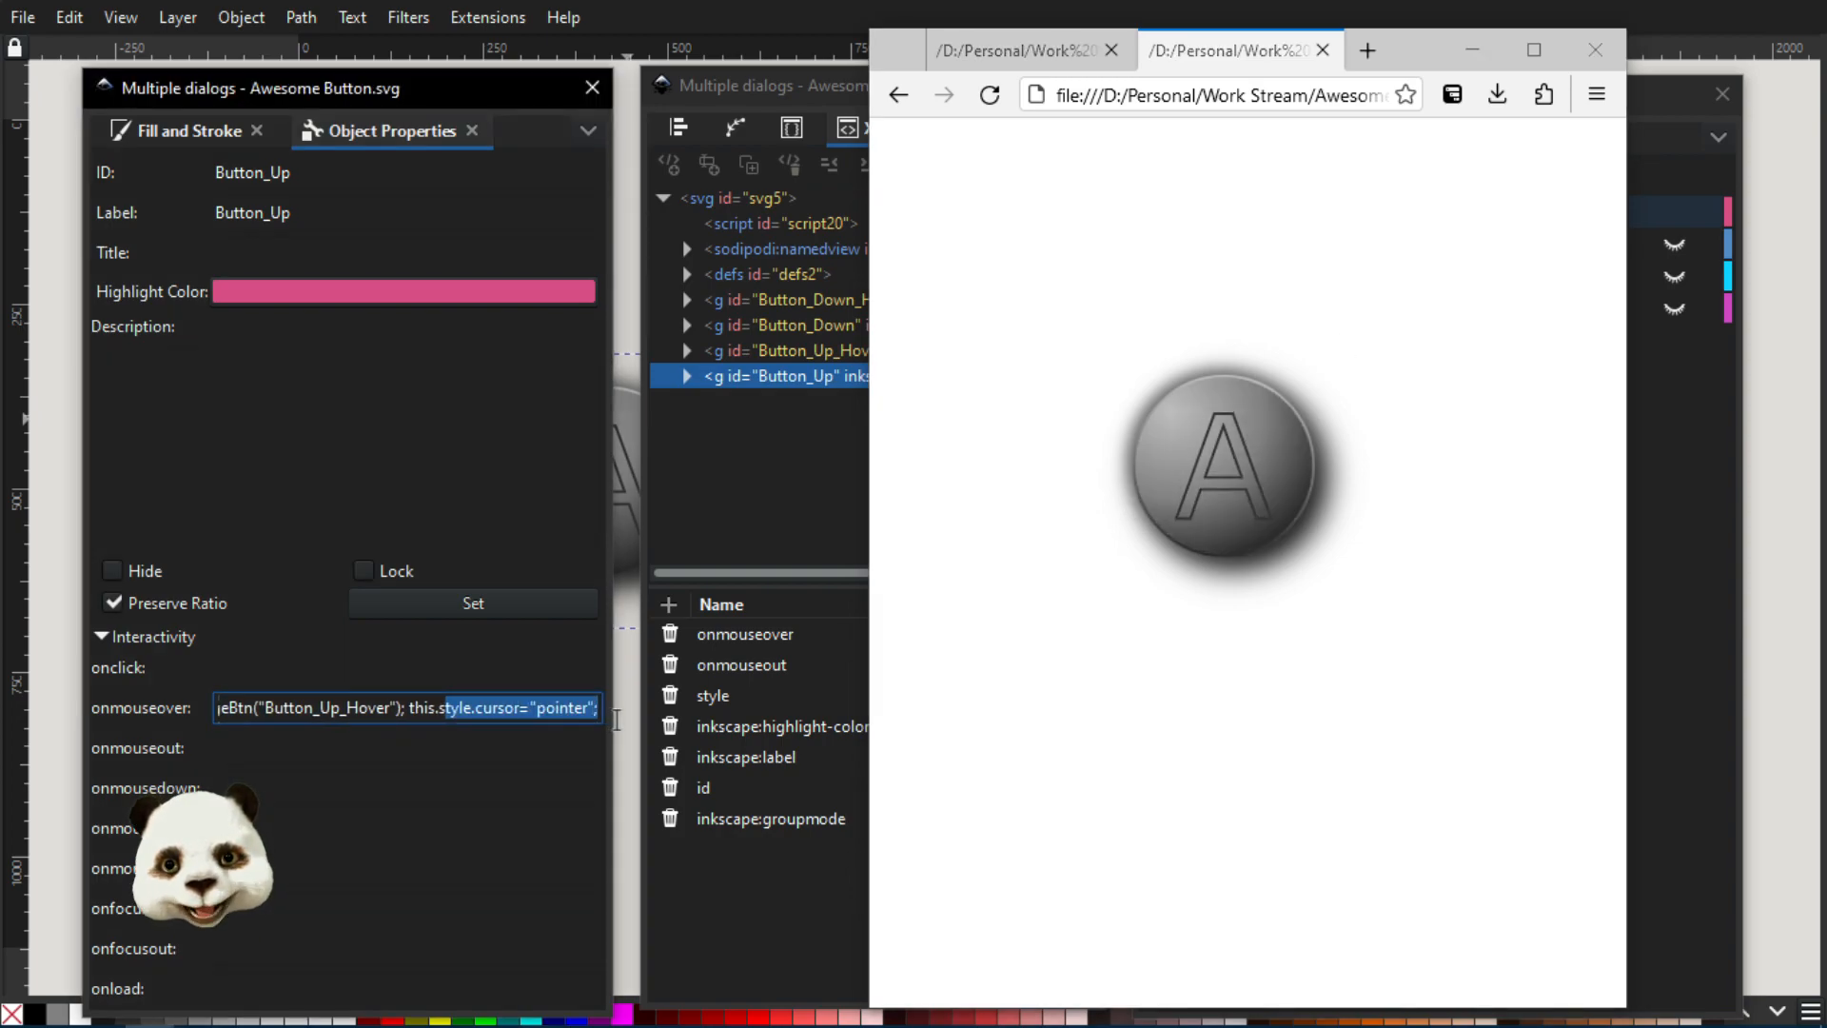
click(1467, 271)
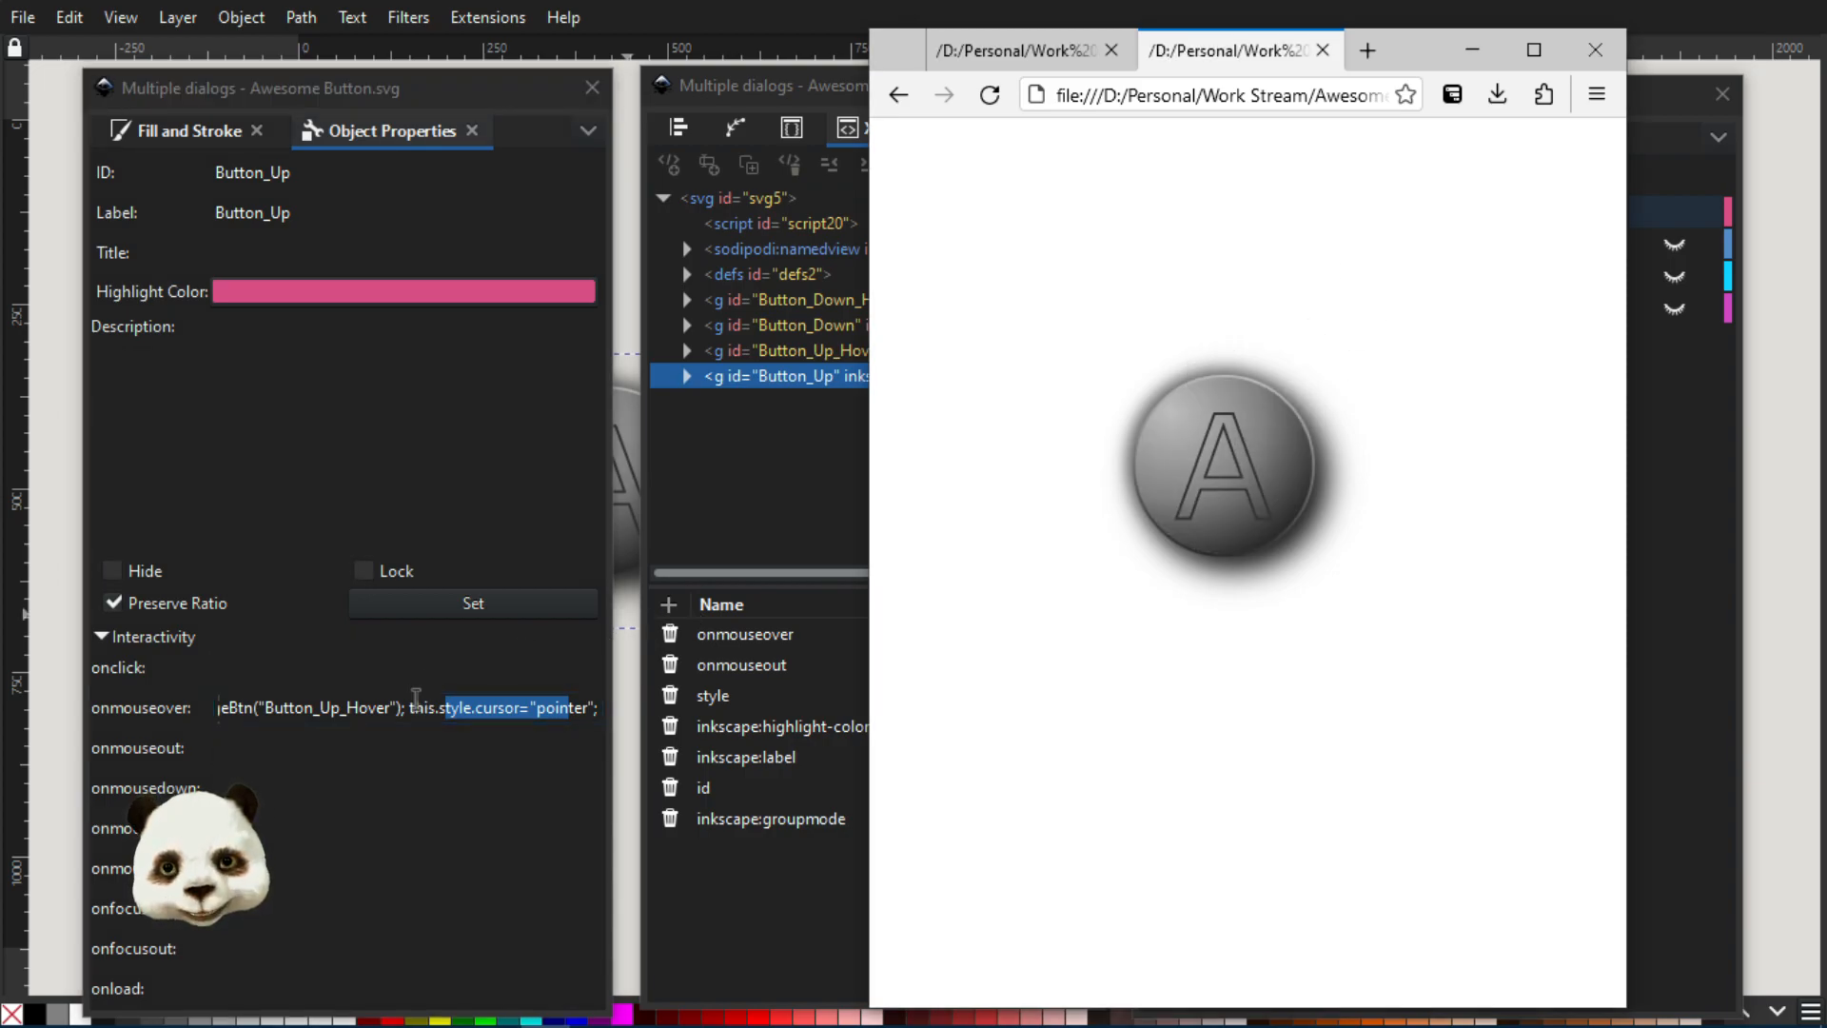
click(414, 707)
drag(414, 708, 598, 710)
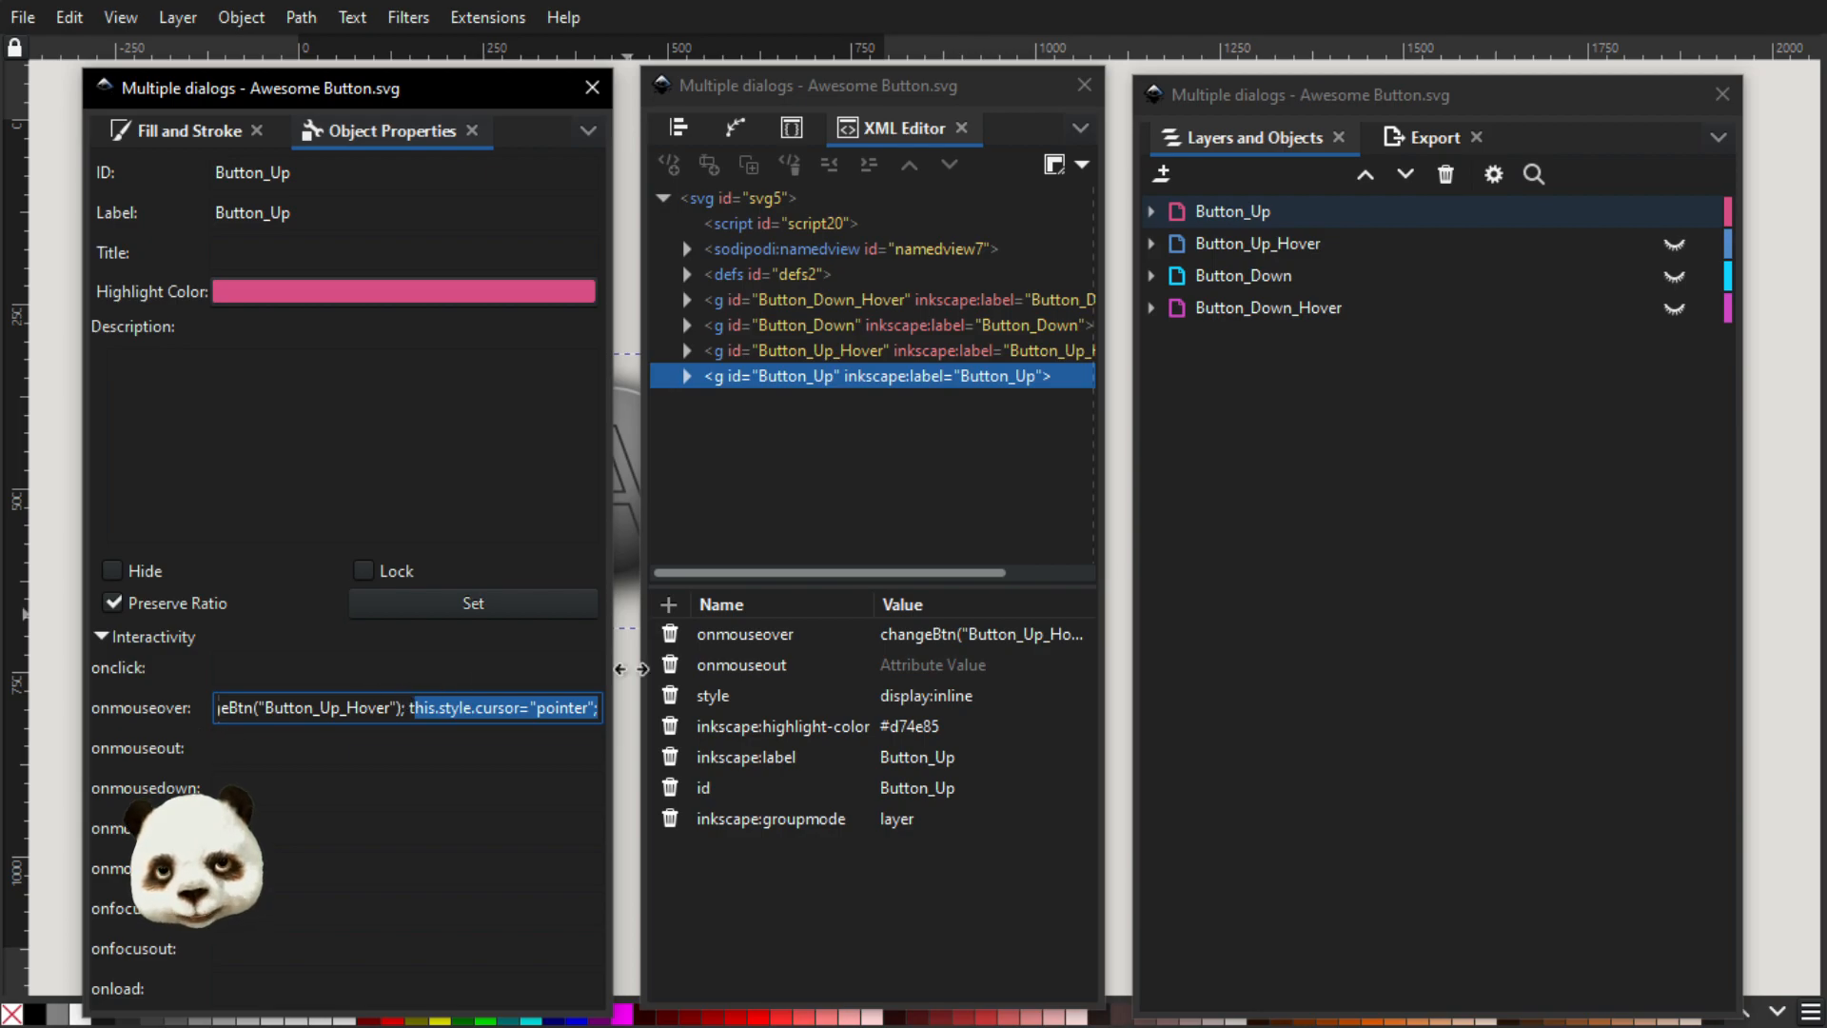
Bring the browser preview back to test the button's hover behaviour, and move its window clear of the layer list
key(super)
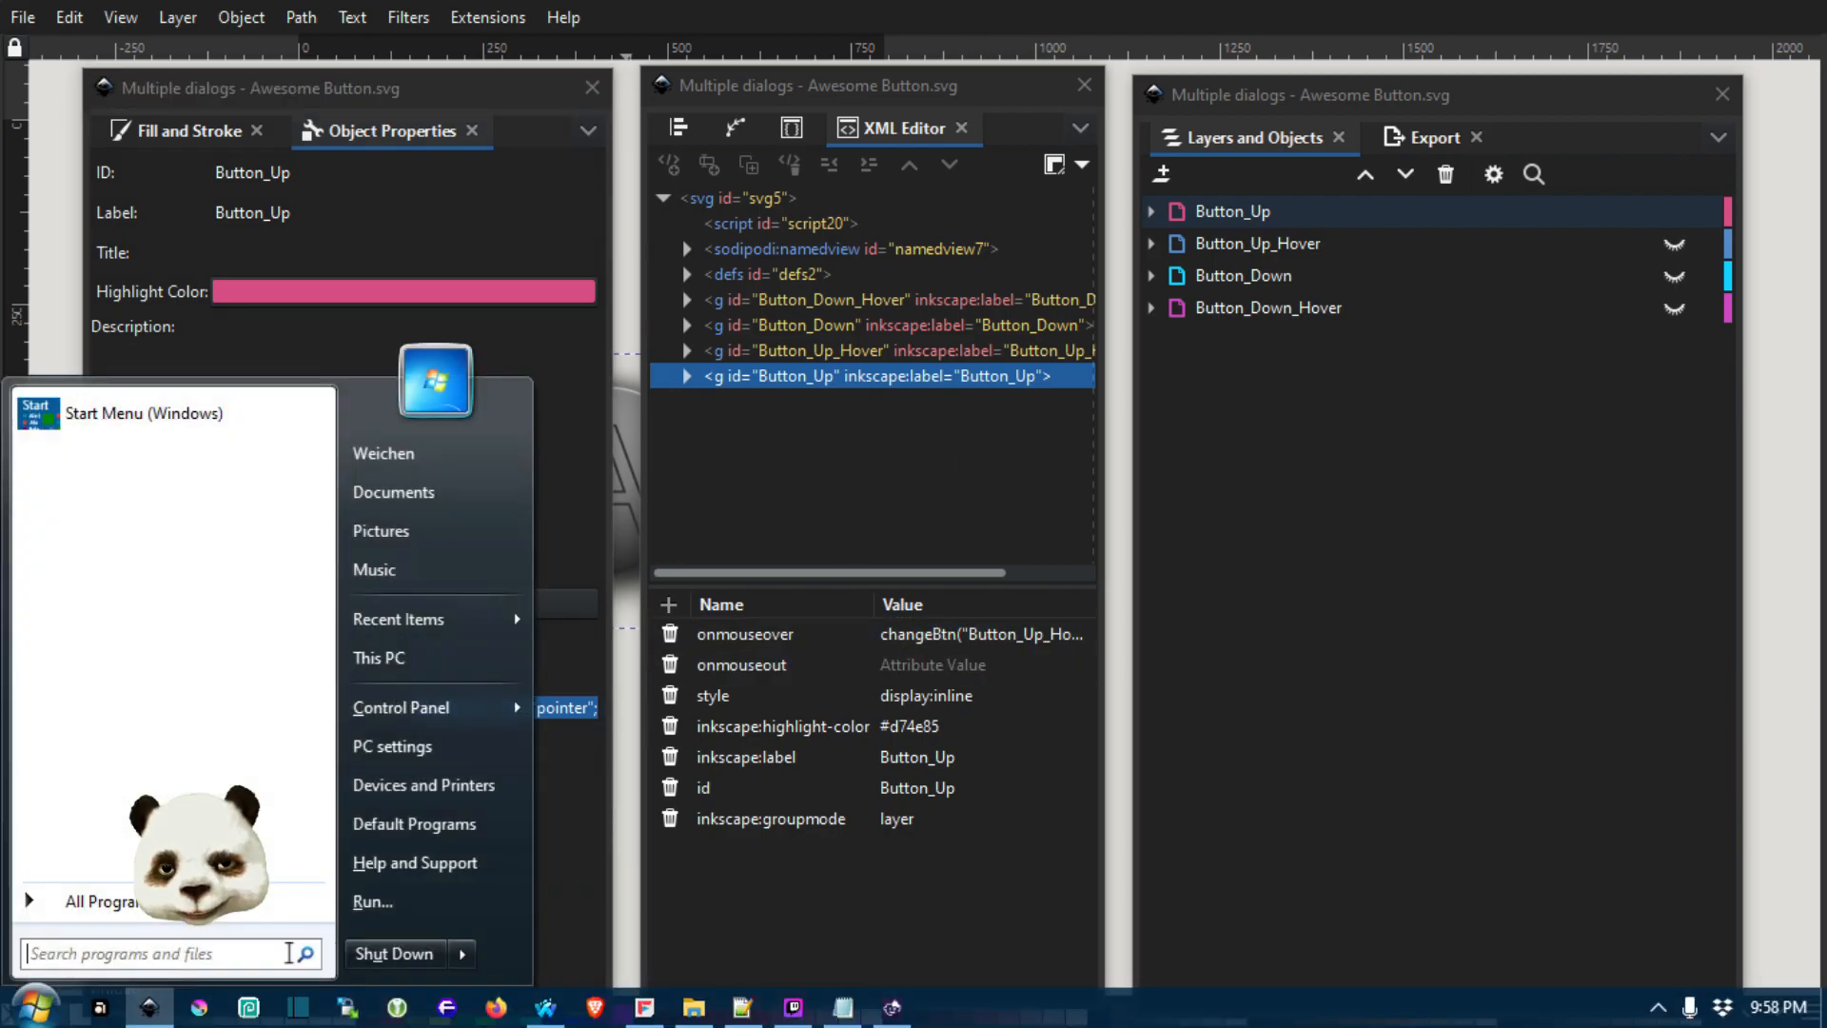
click(545, 1007)
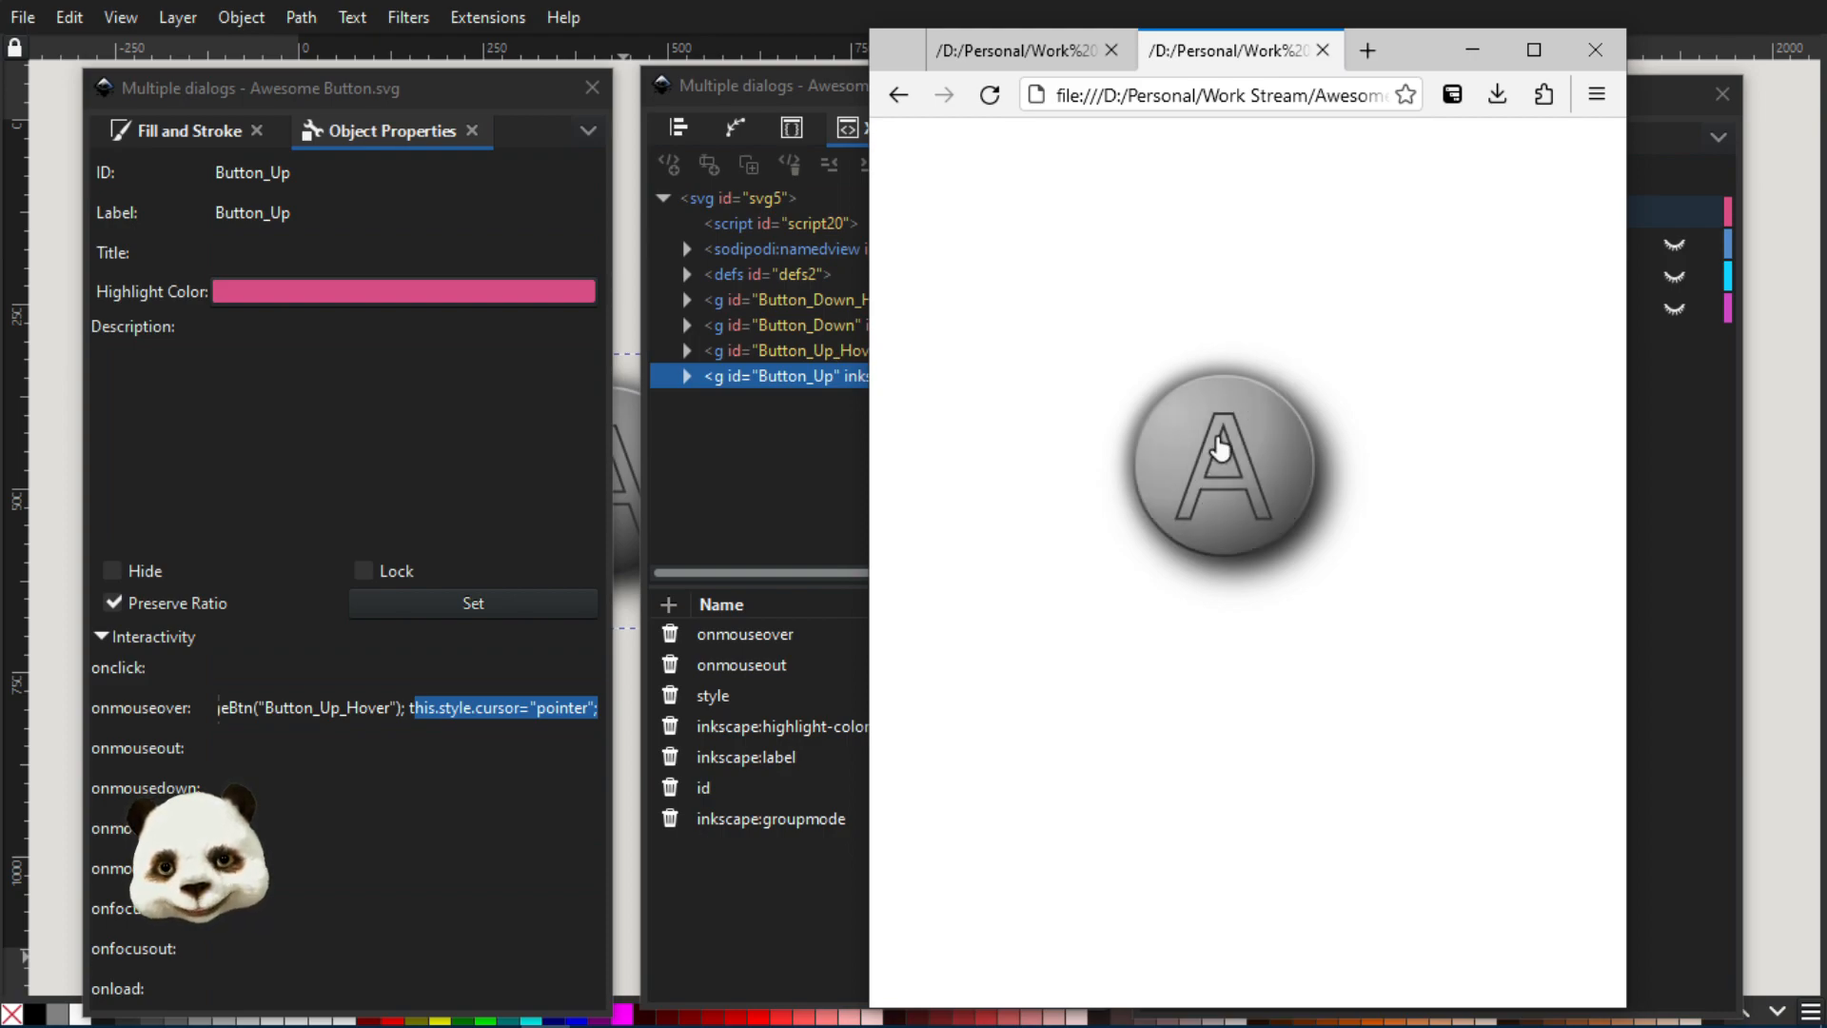
click(1195, 457)
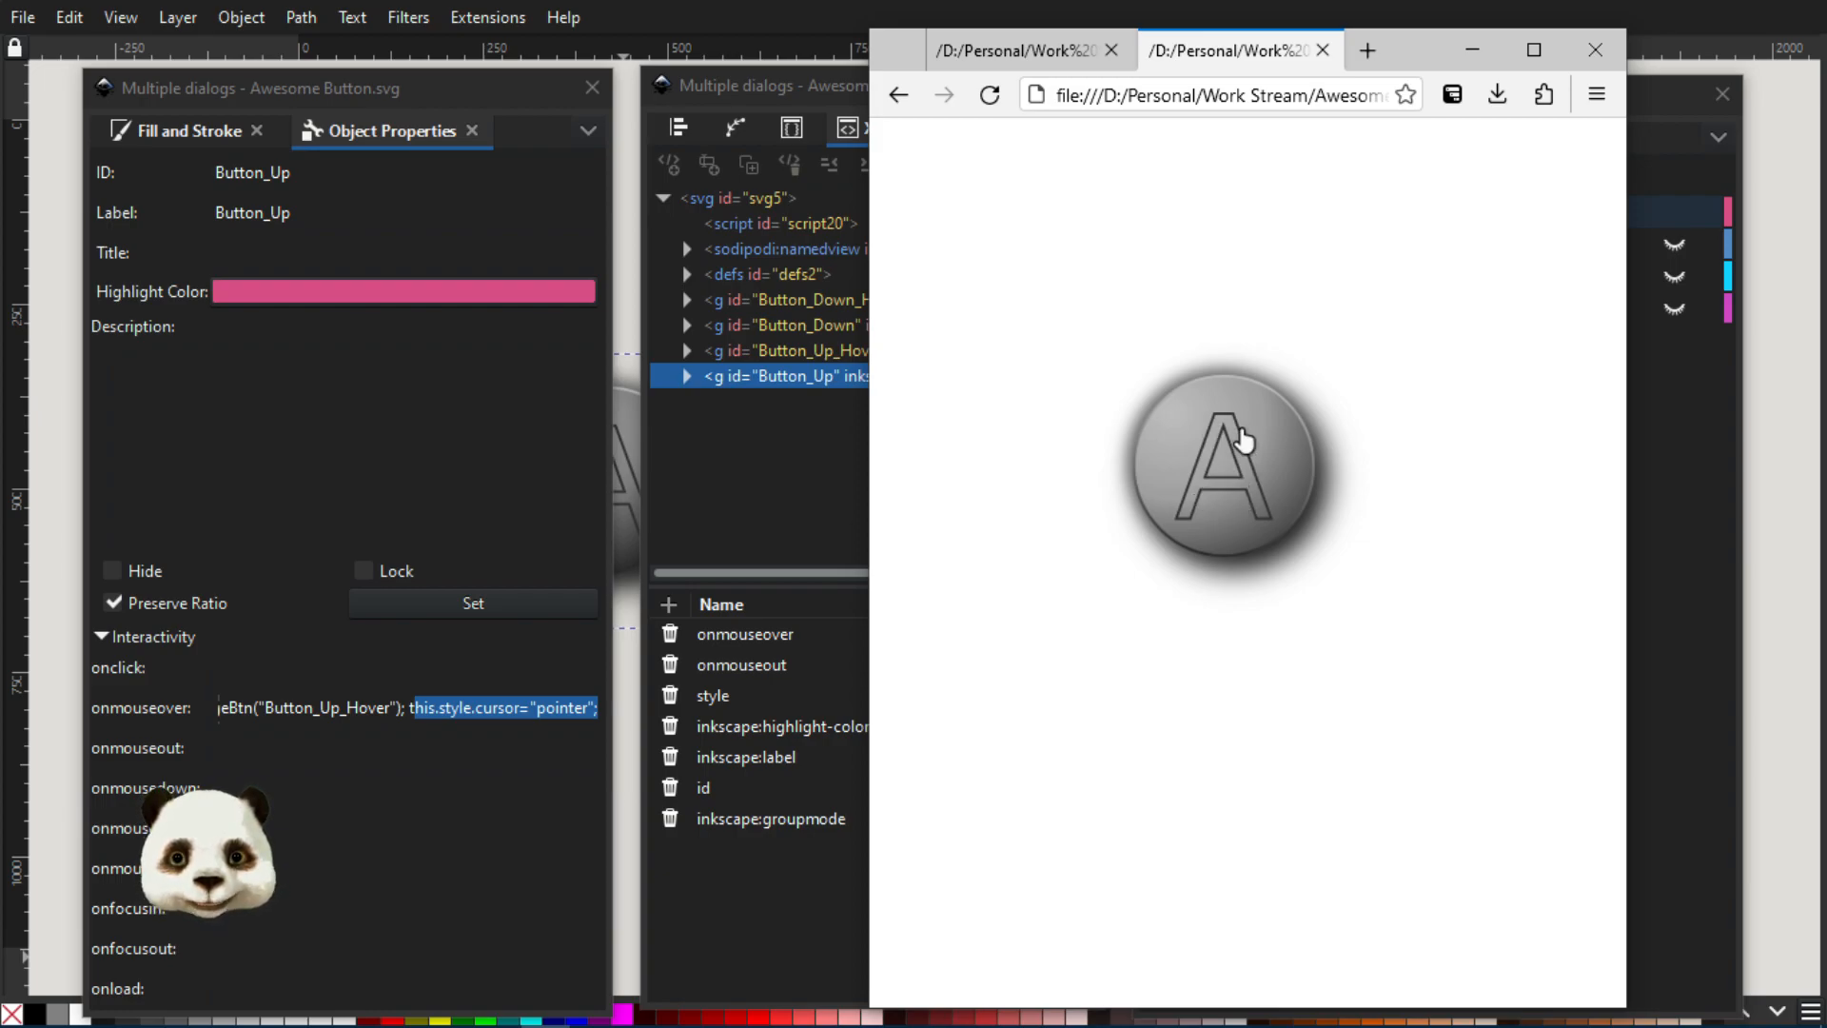
drag(1424, 59, 1826, 54)
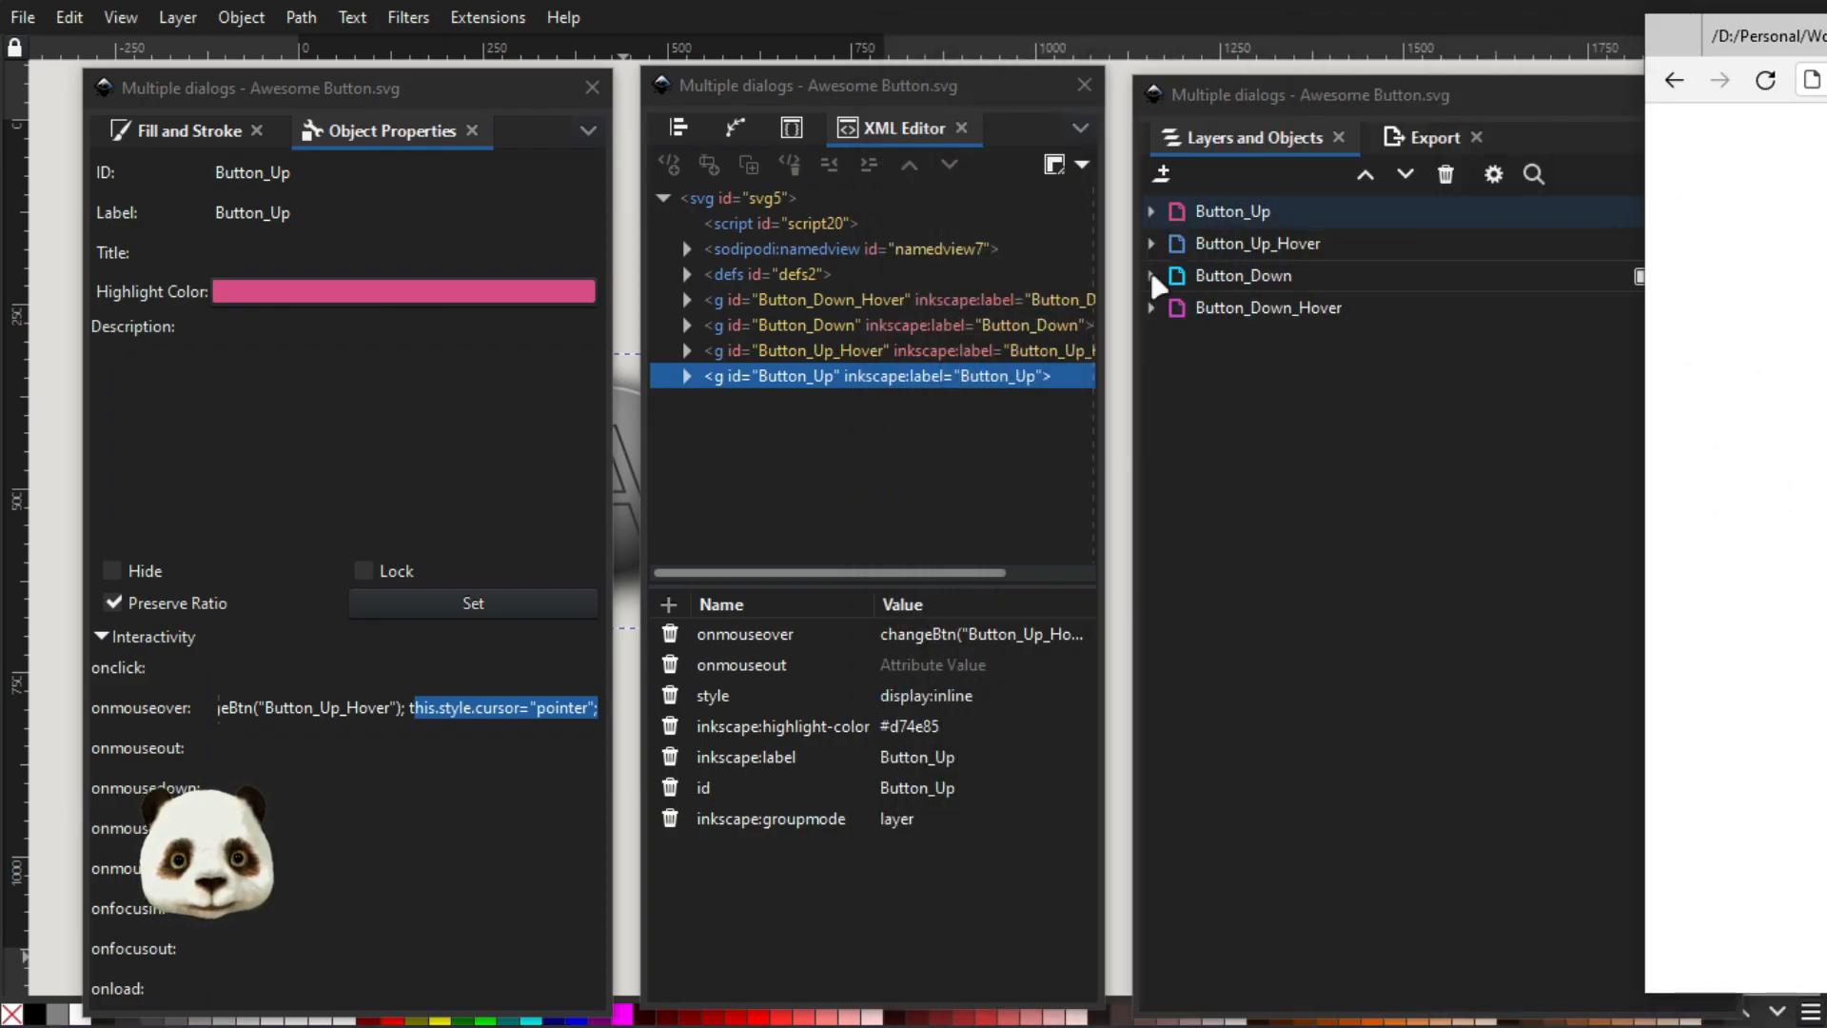
Inspect Button_Up_Hover's interactivity code and test its onclick action on the button in the browser preview
click(1237, 247)
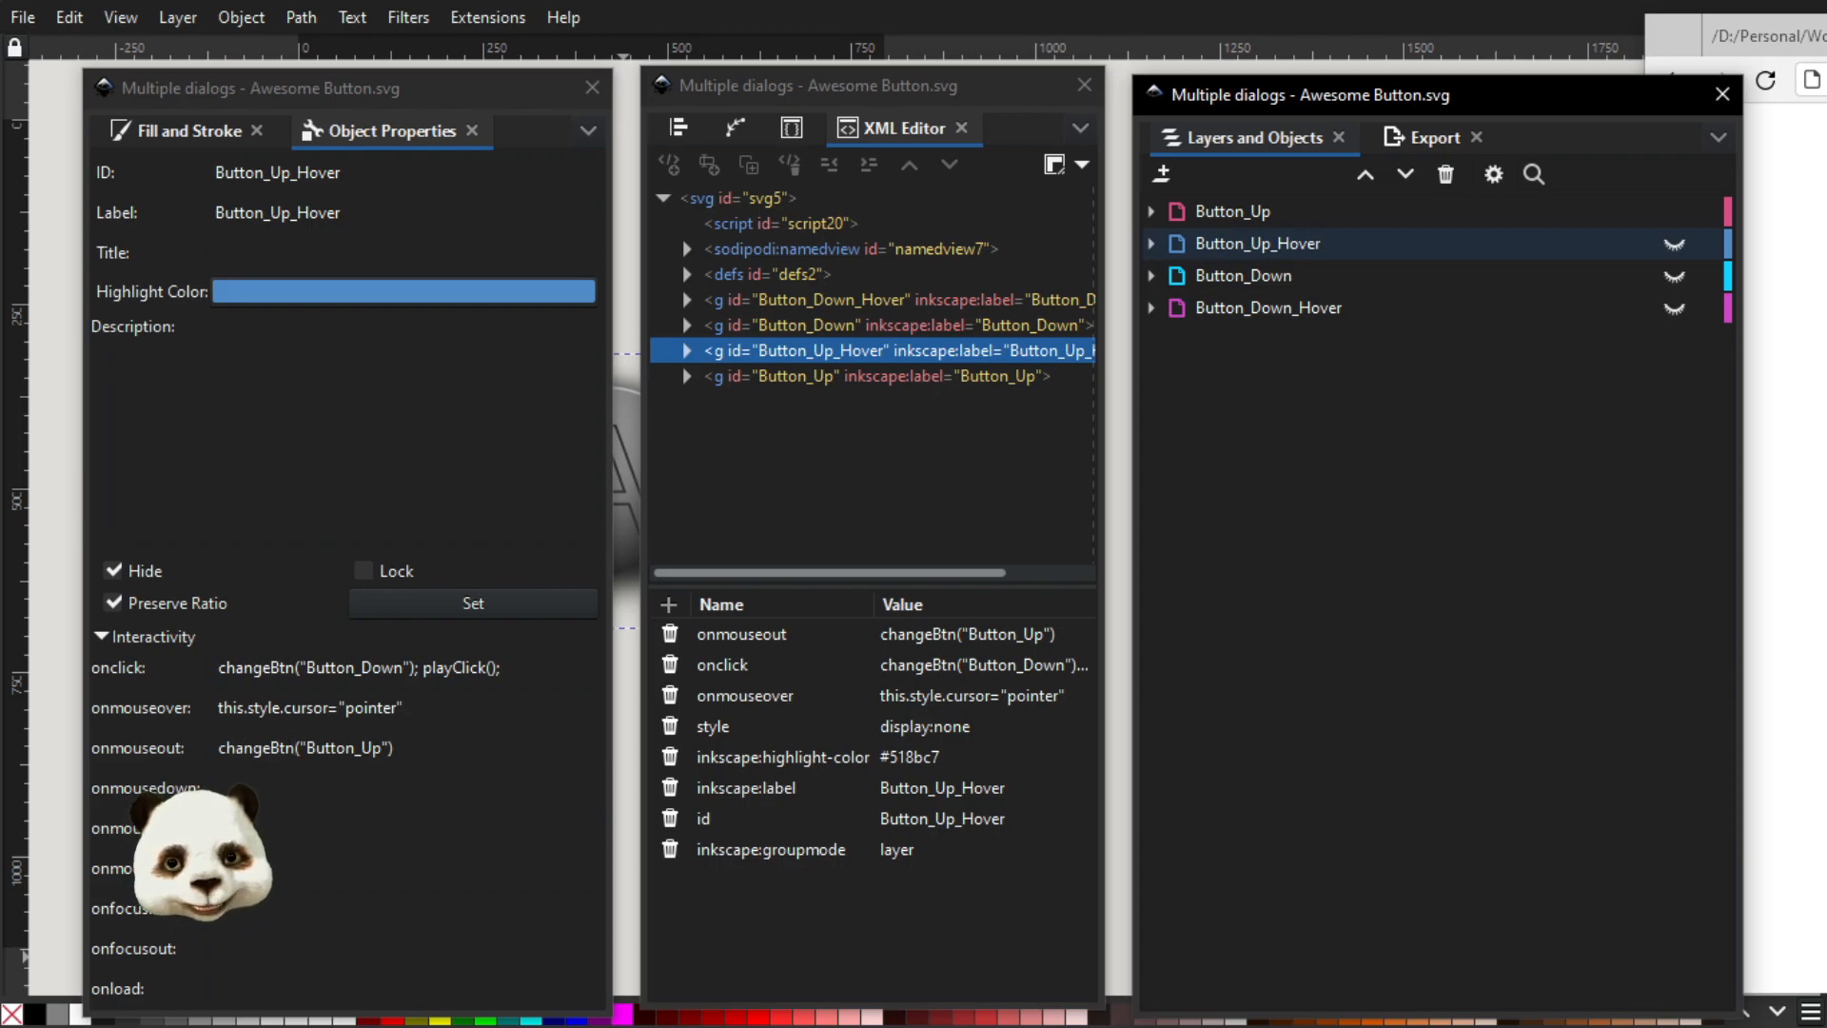
drag(1826, 38, 1404, 79)
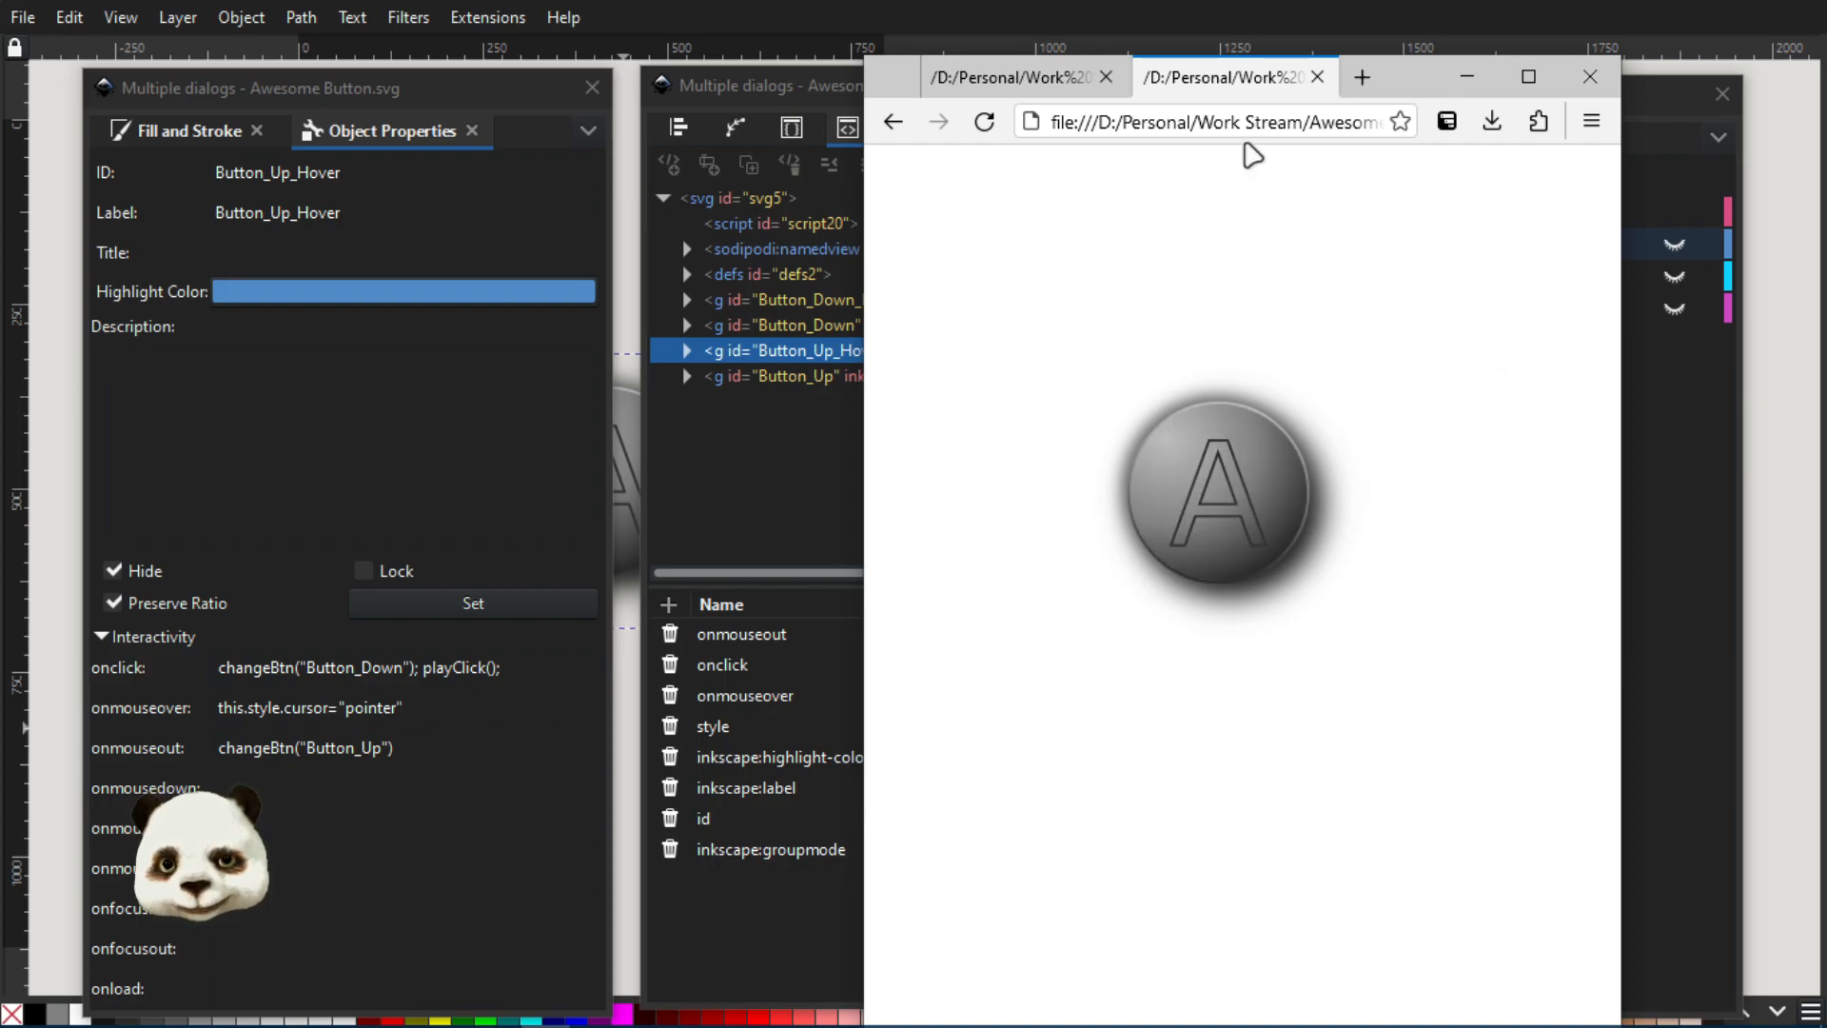
mouse_move(1407, 86)
mouse_down()
mouse_move(1542, 119)
mouse_move(1826, 130)
mouse_move(1427, 40)
mouse_move(1416, 70)
mouse_up()
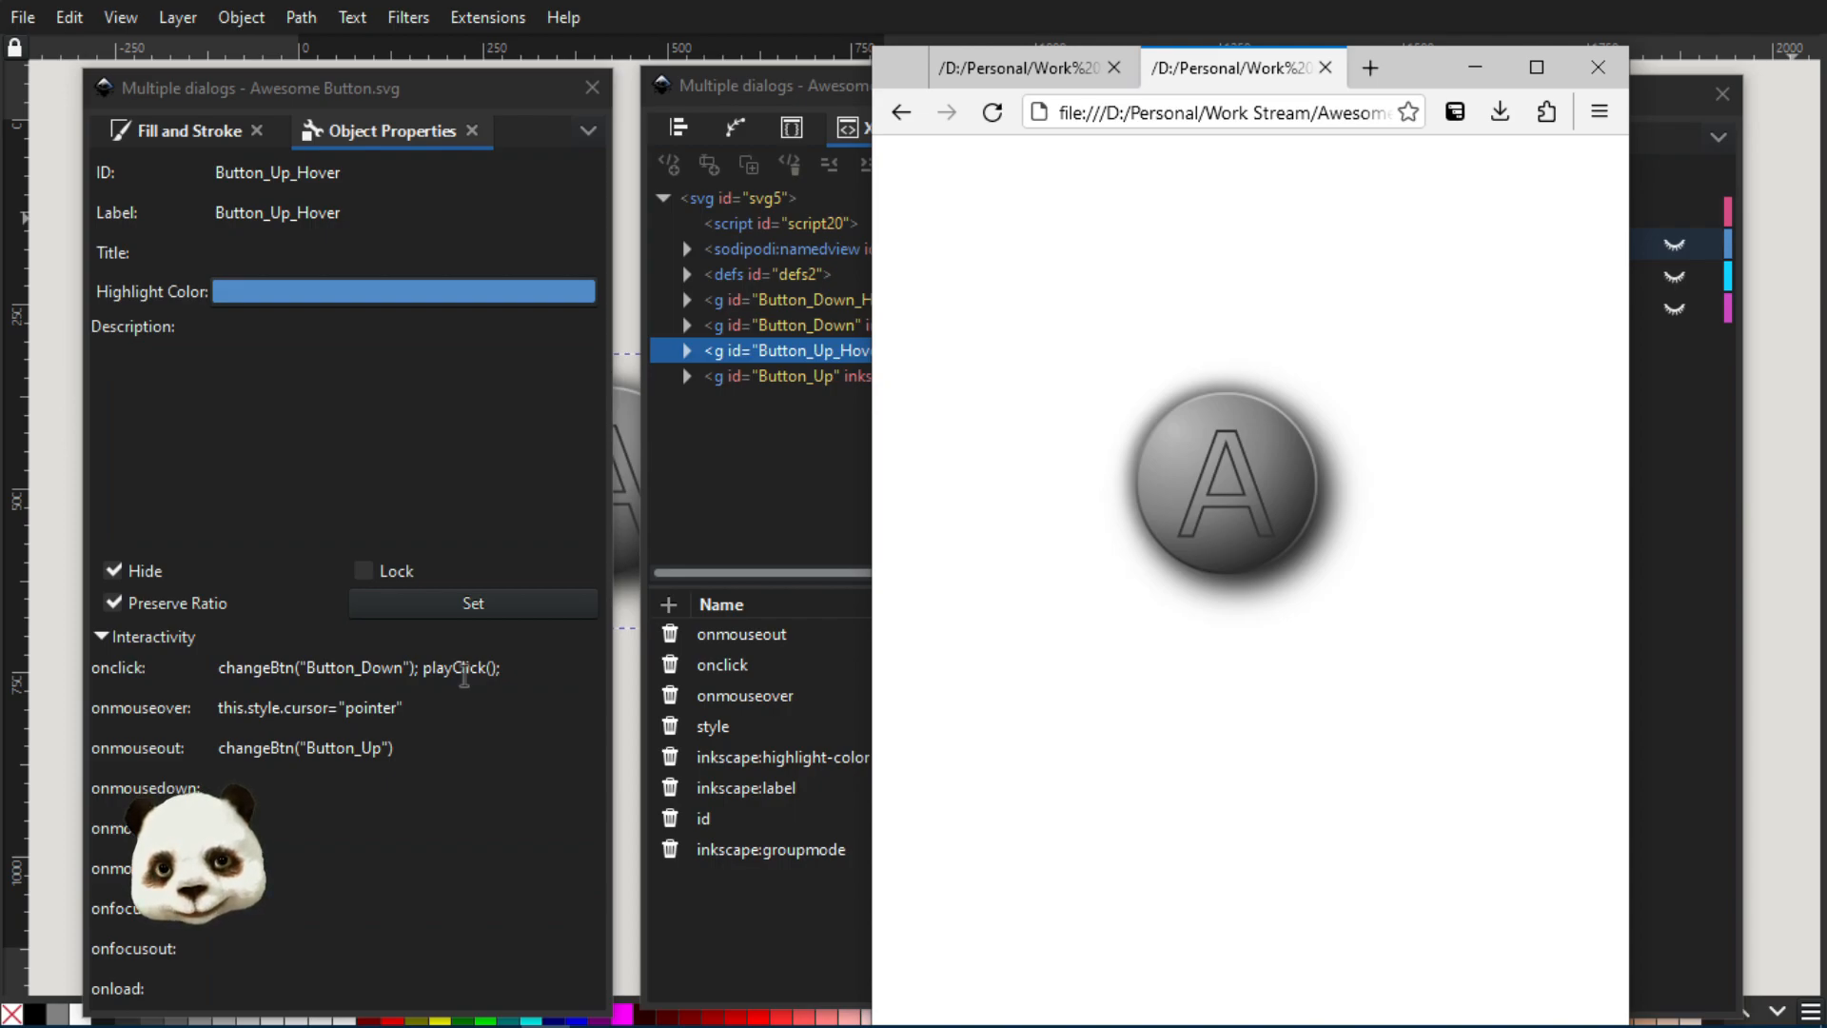
click(1223, 484)
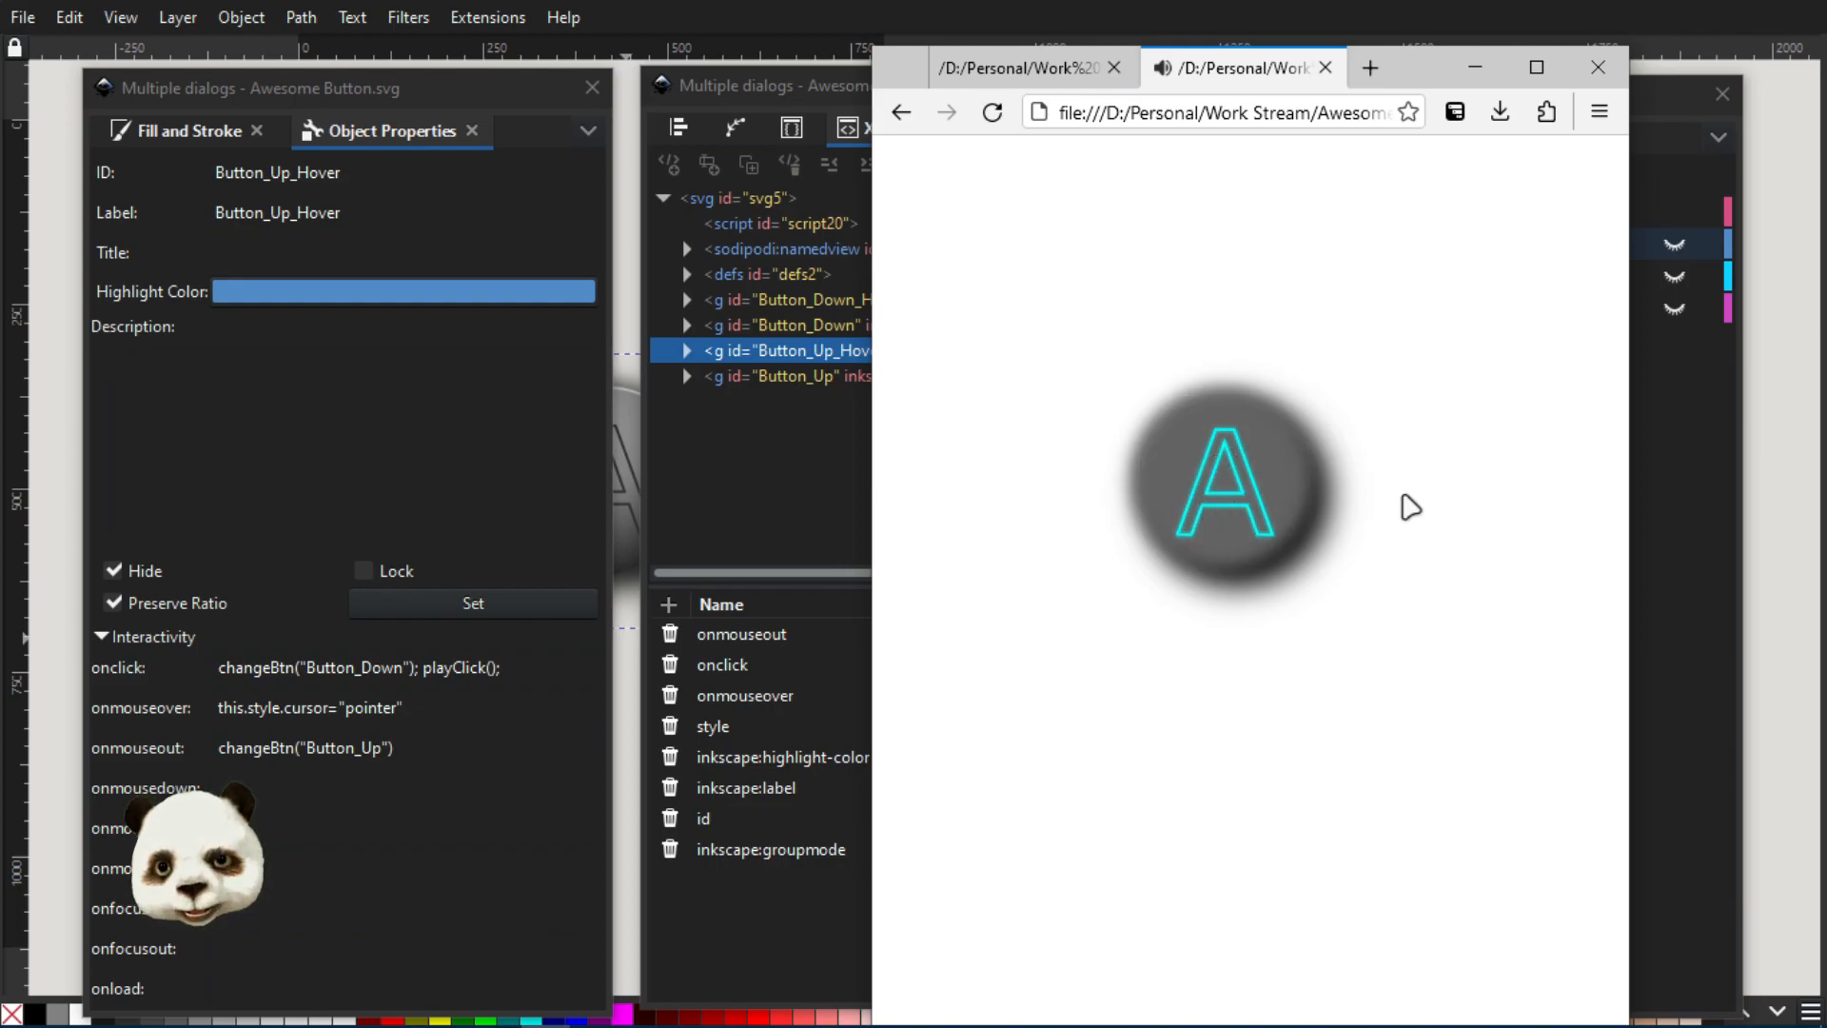
Minimize the browser and inspect the interactivity code of the Button_Down layer, followed by that of Button_Down_Hover
click(1475, 67)
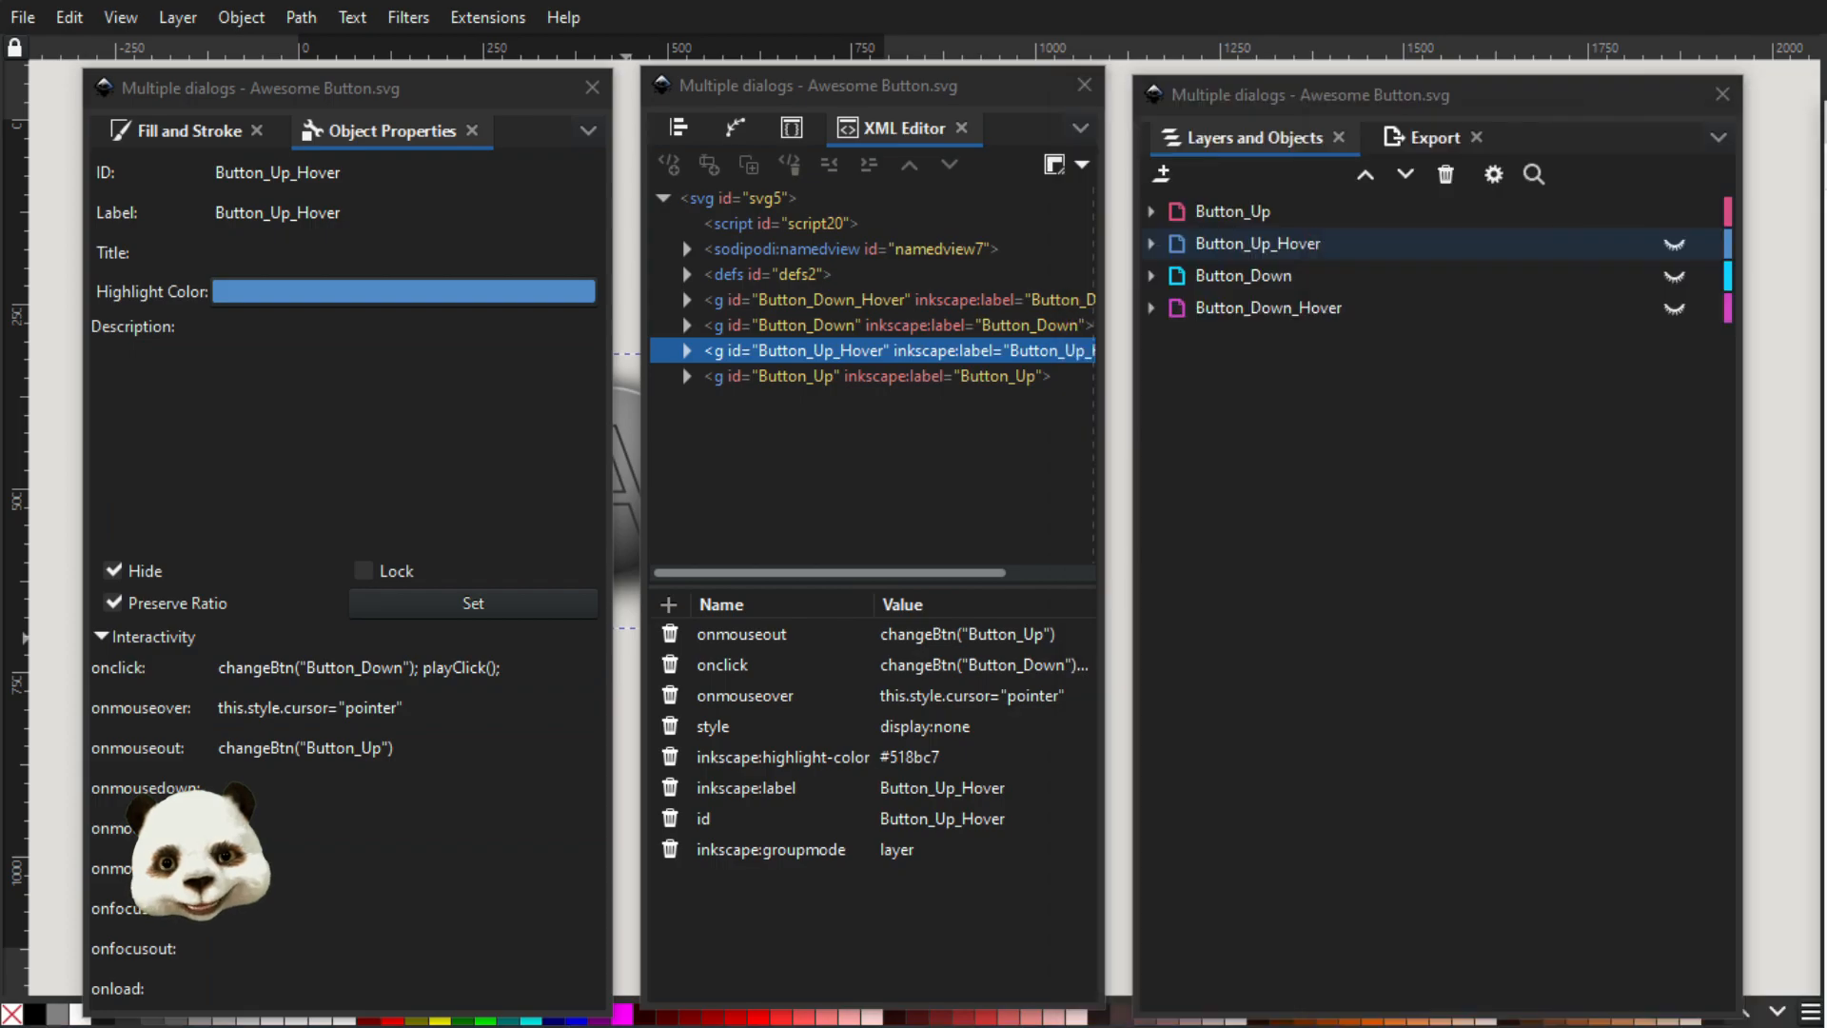
click(1247, 278)
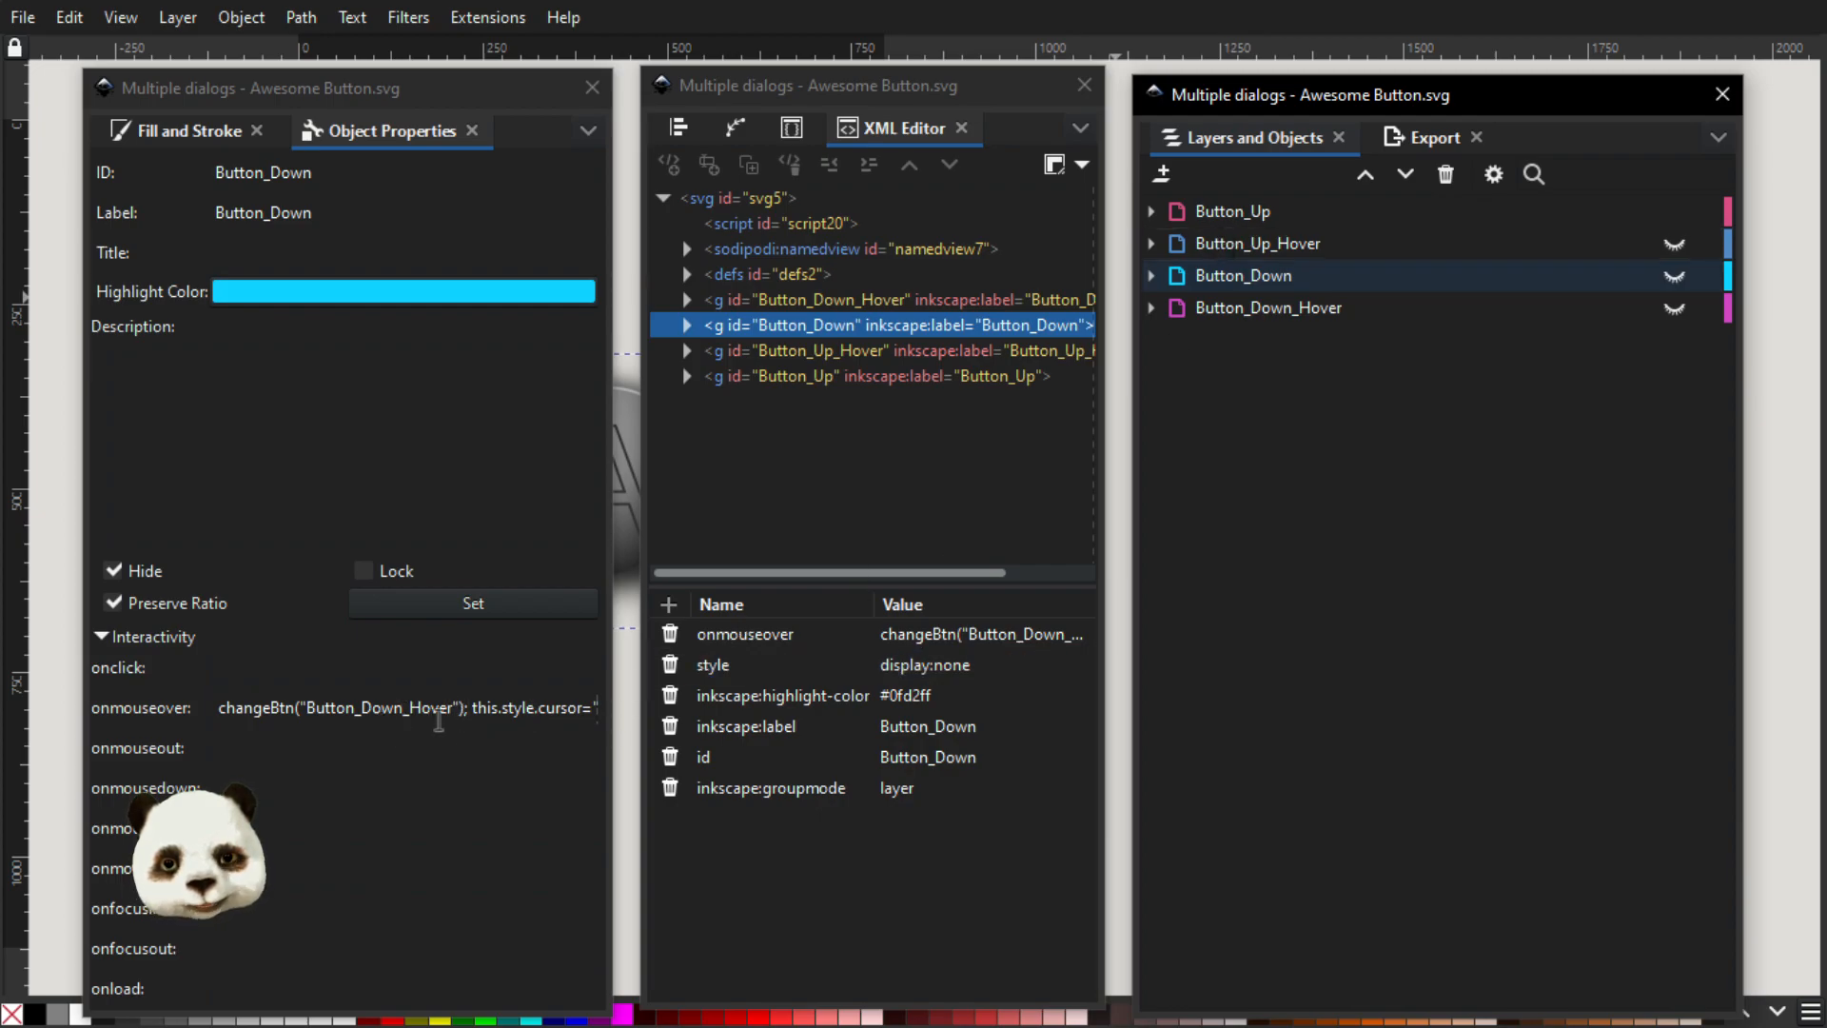
click(1321, 311)
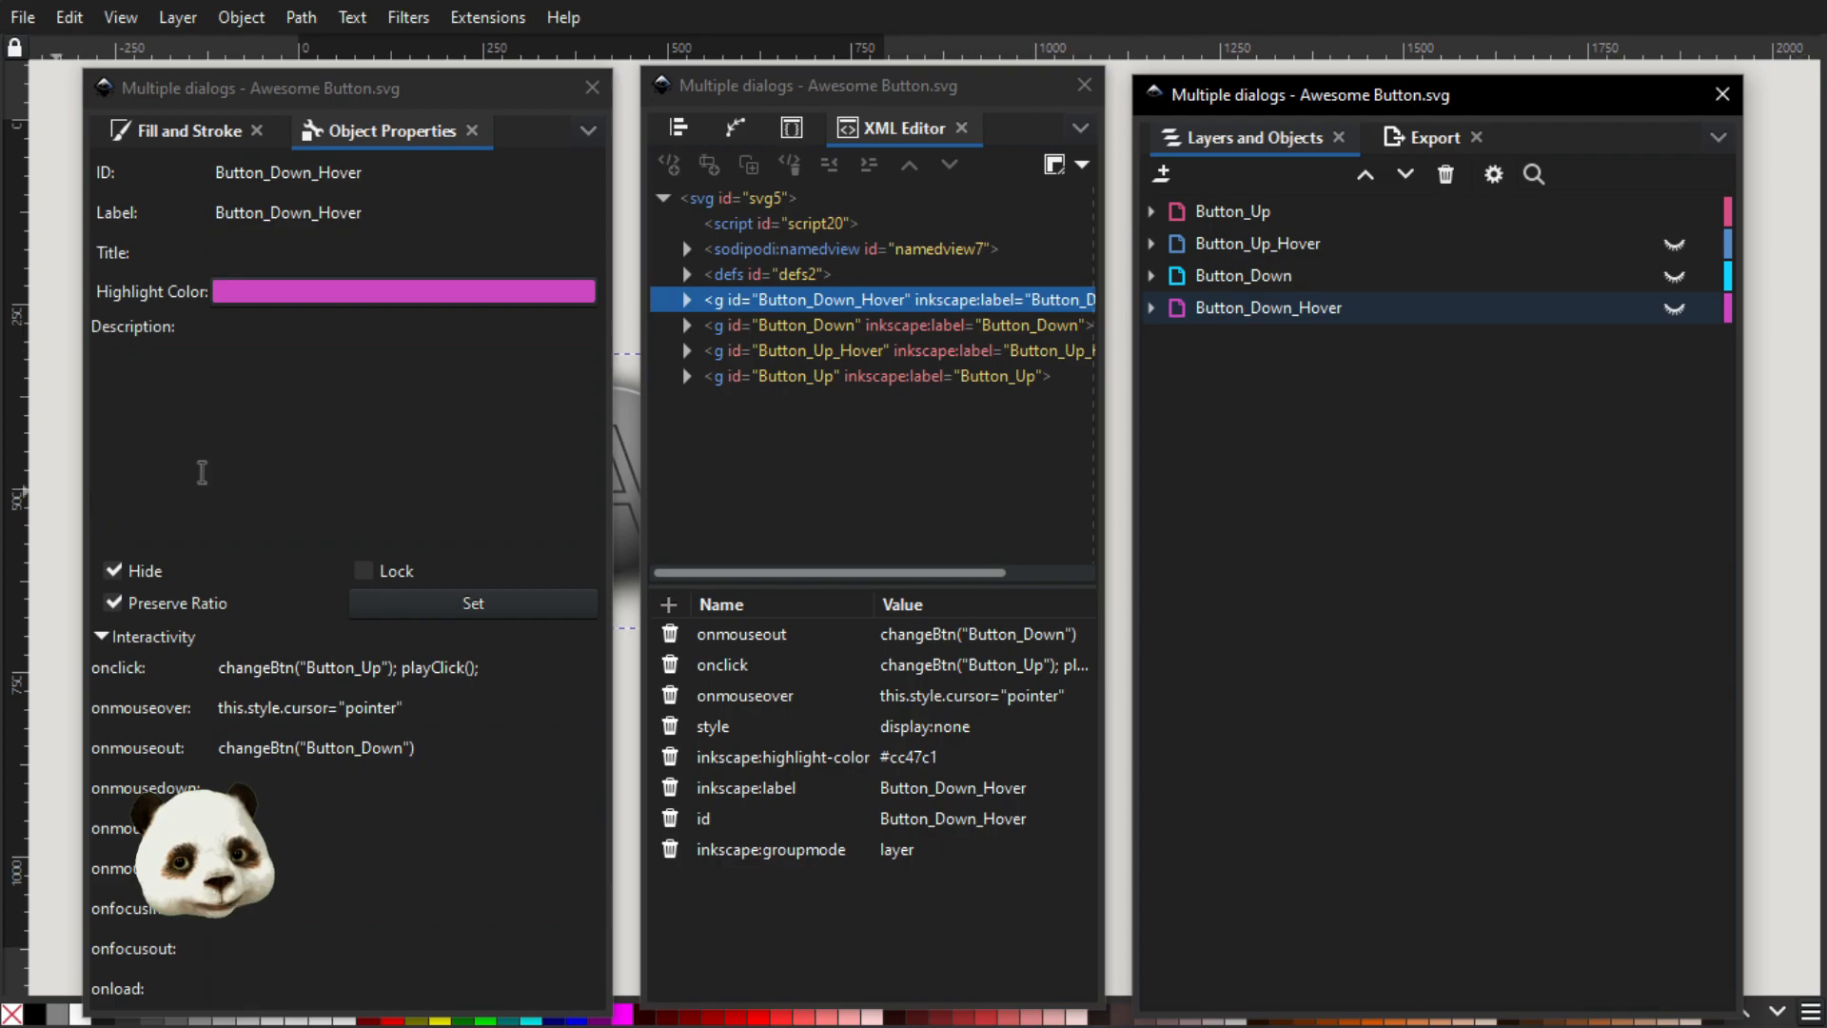
Switch to the browser preview and toggle the button repeatedly between its up and down states to test the click behaviour
key(alt+Tab)
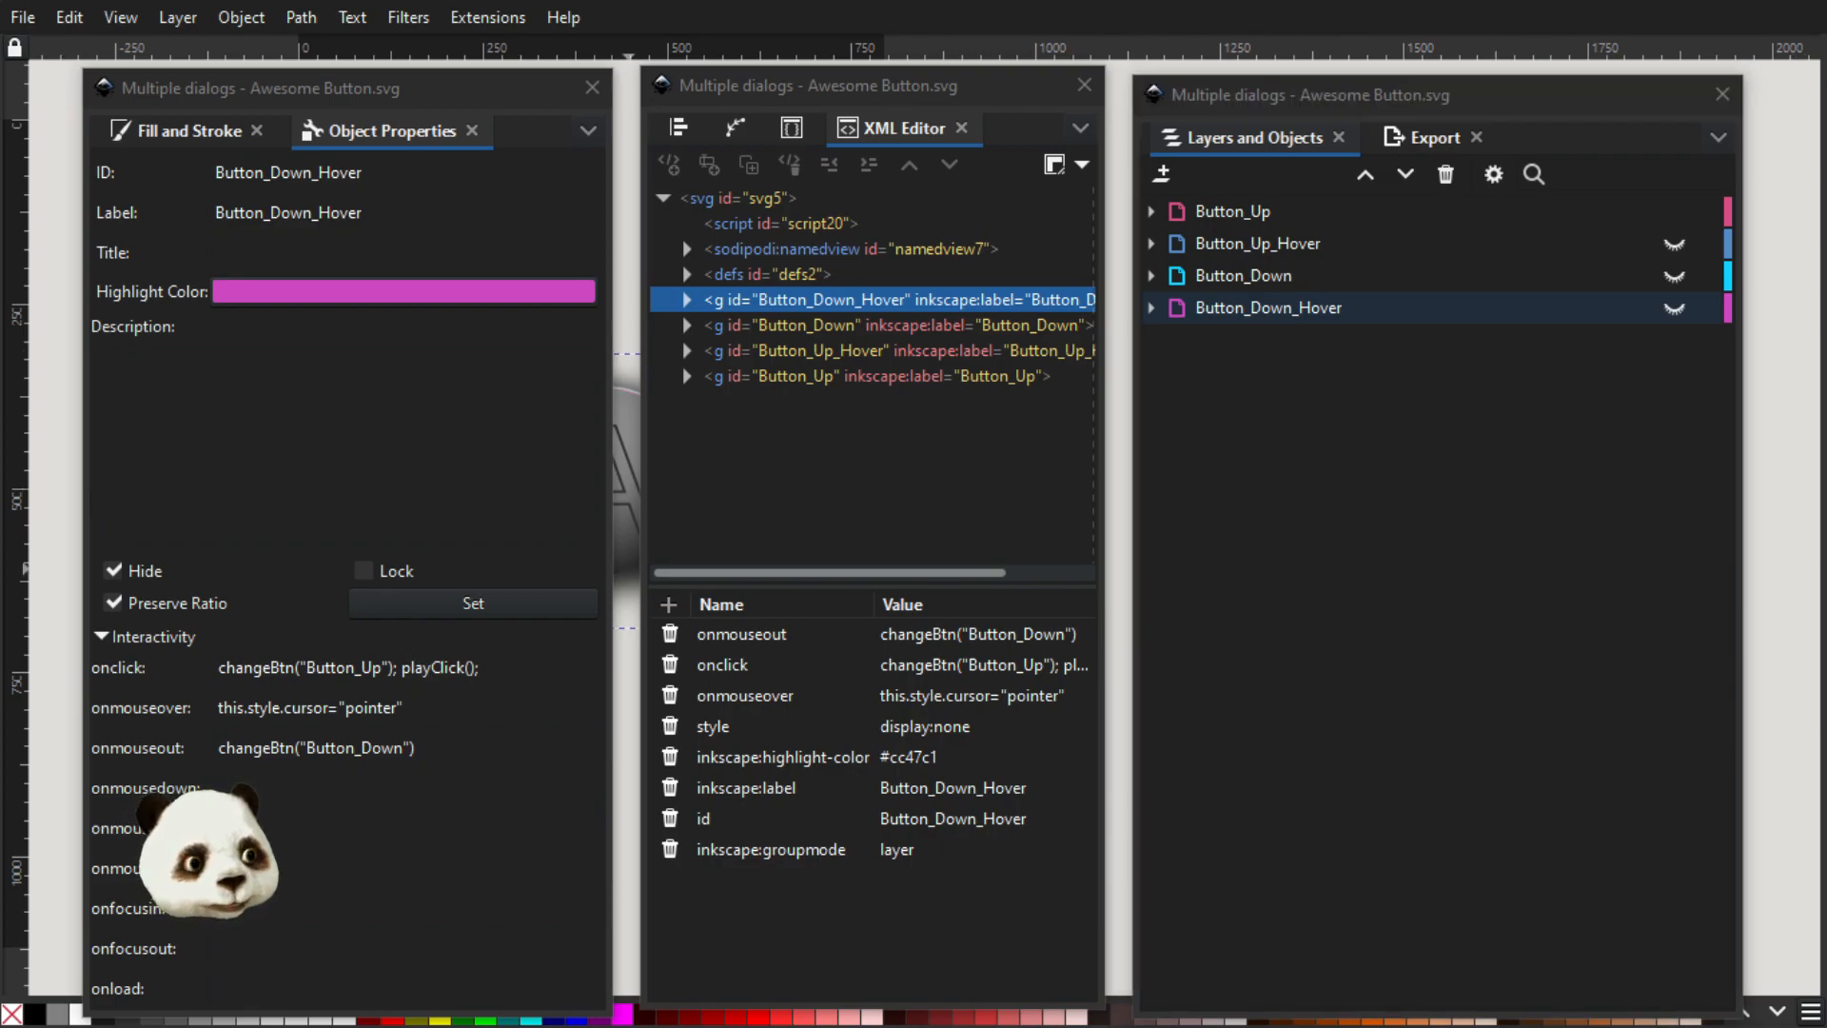
click(979, 557)
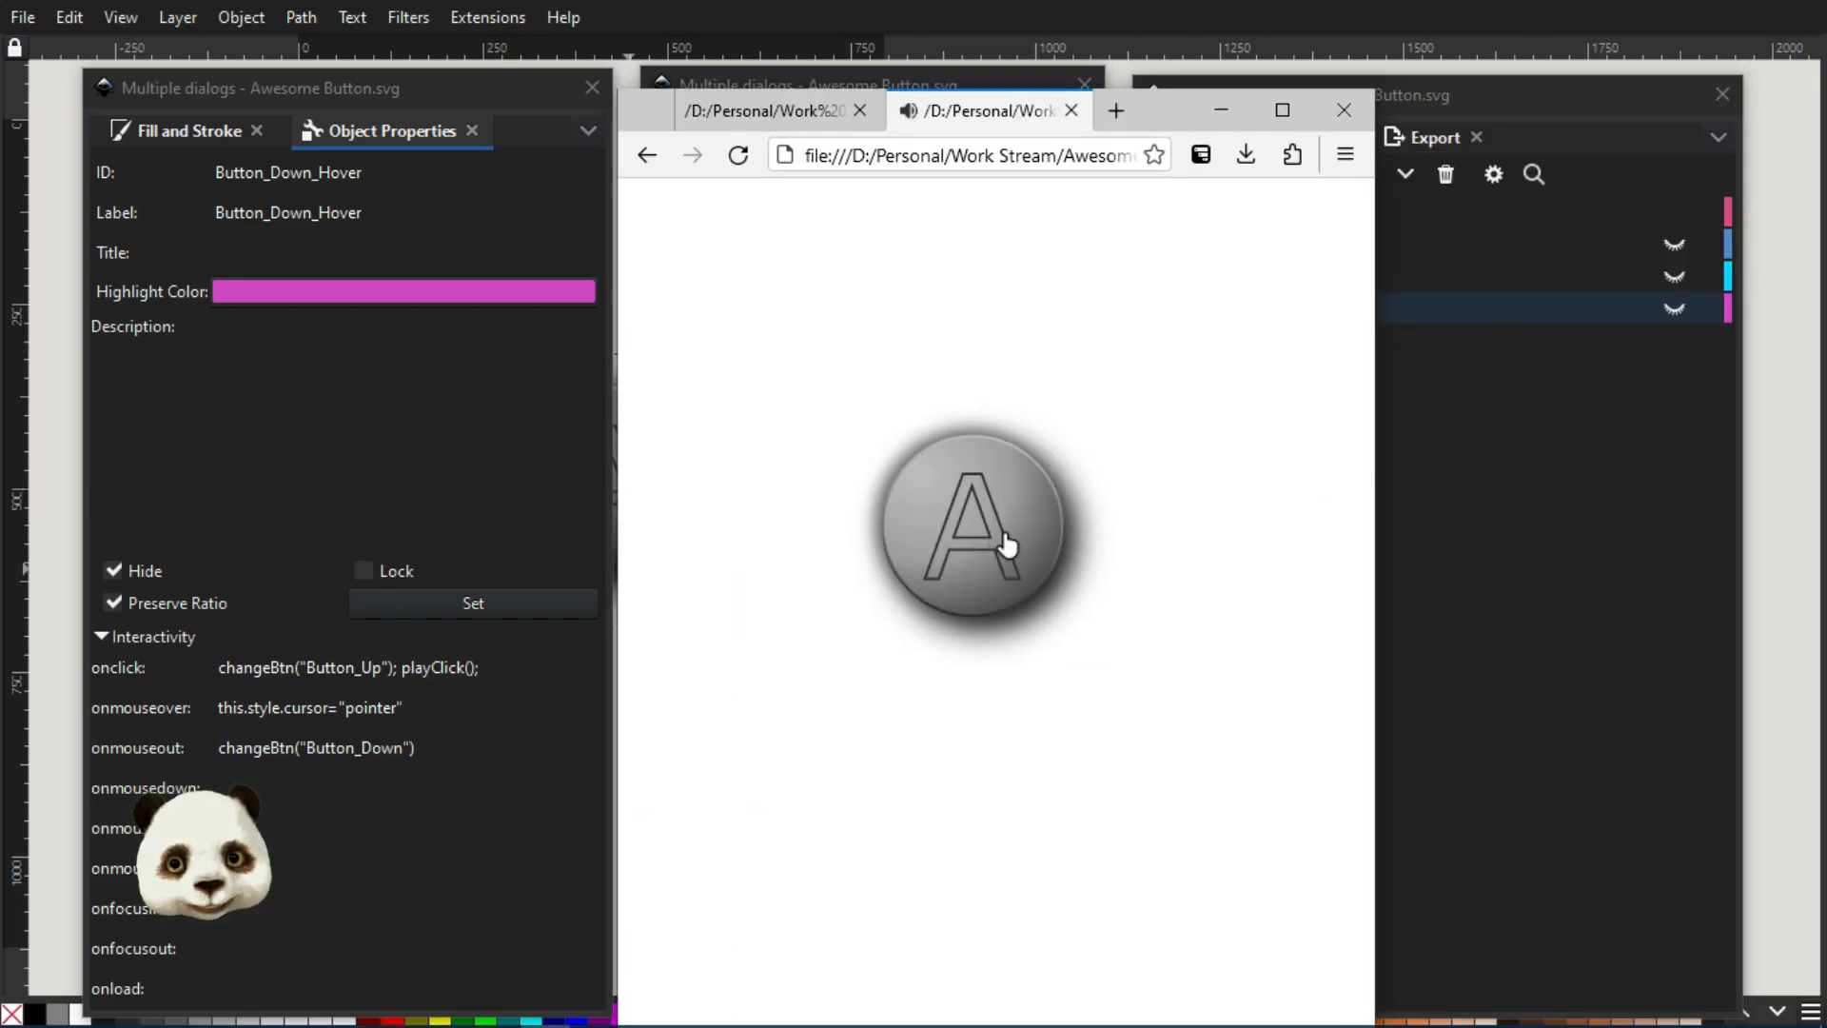
click(1007, 545)
click(1007, 546)
click(1007, 545)
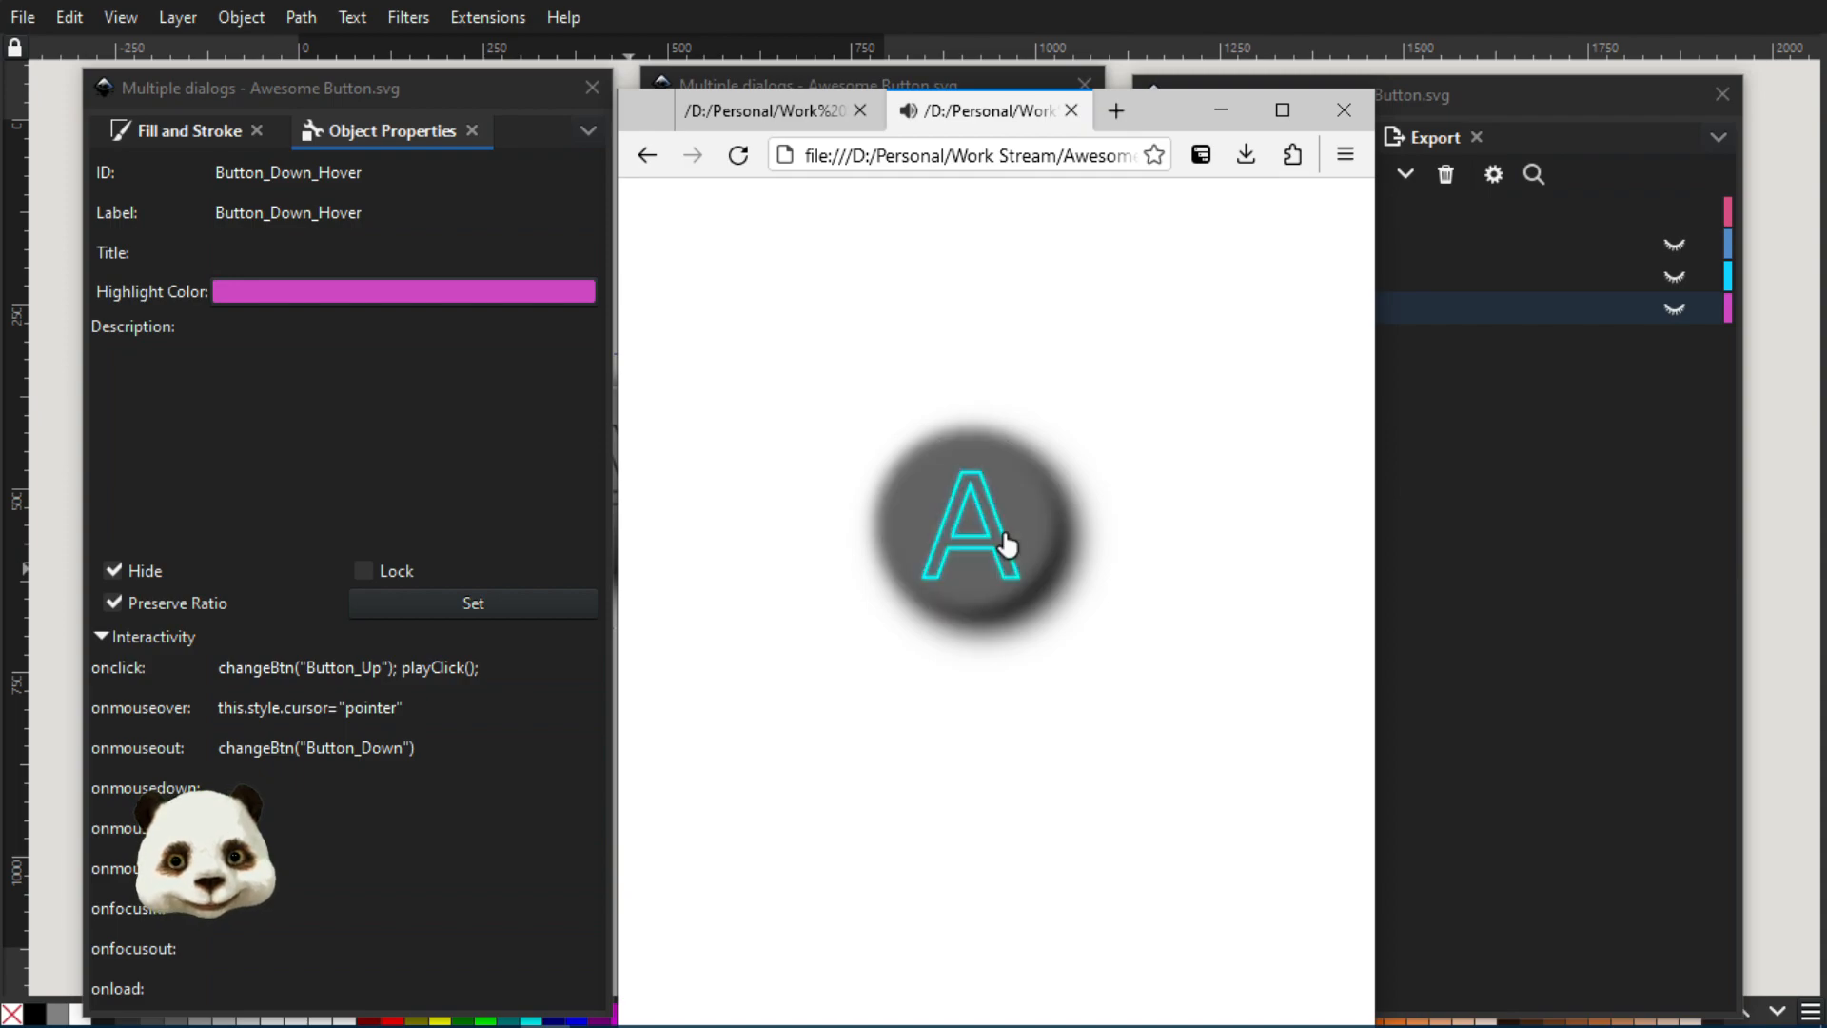
click(1007, 546)
click(1010, 535)
click(975, 476)
click(955, 592)
click(937, 585)
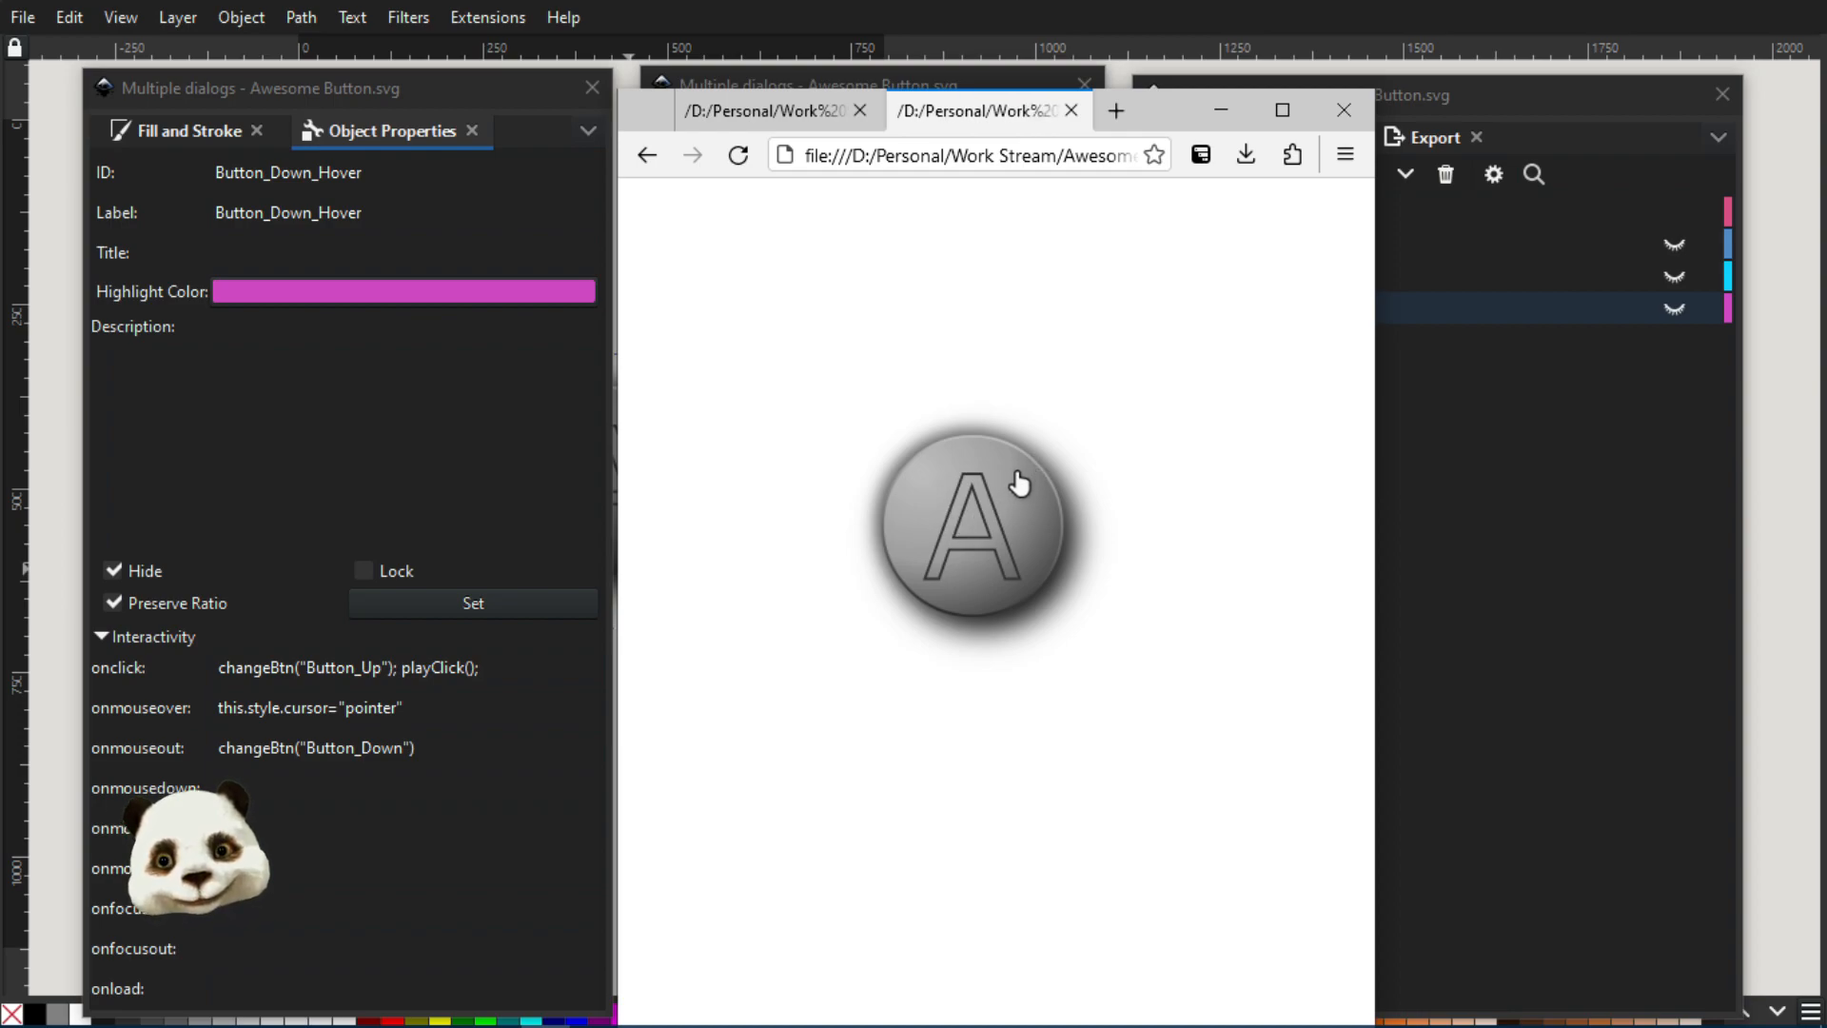
click(980, 528)
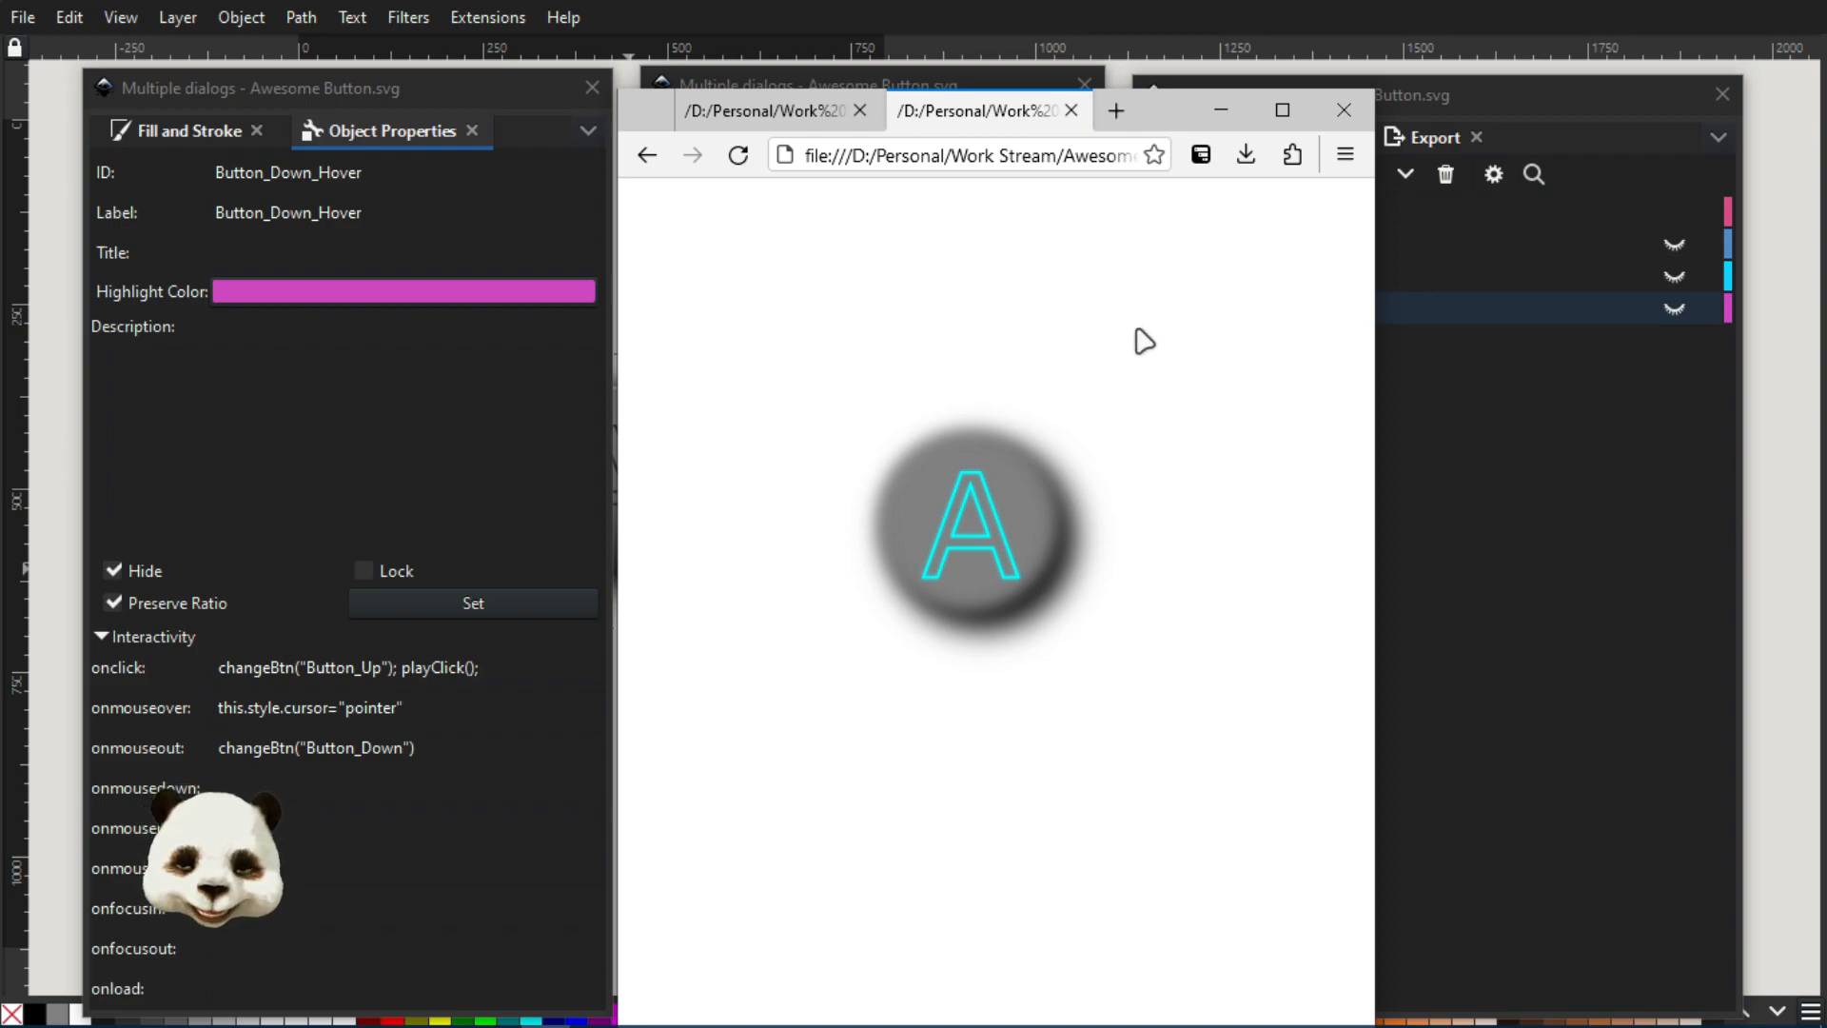
click(1011, 514)
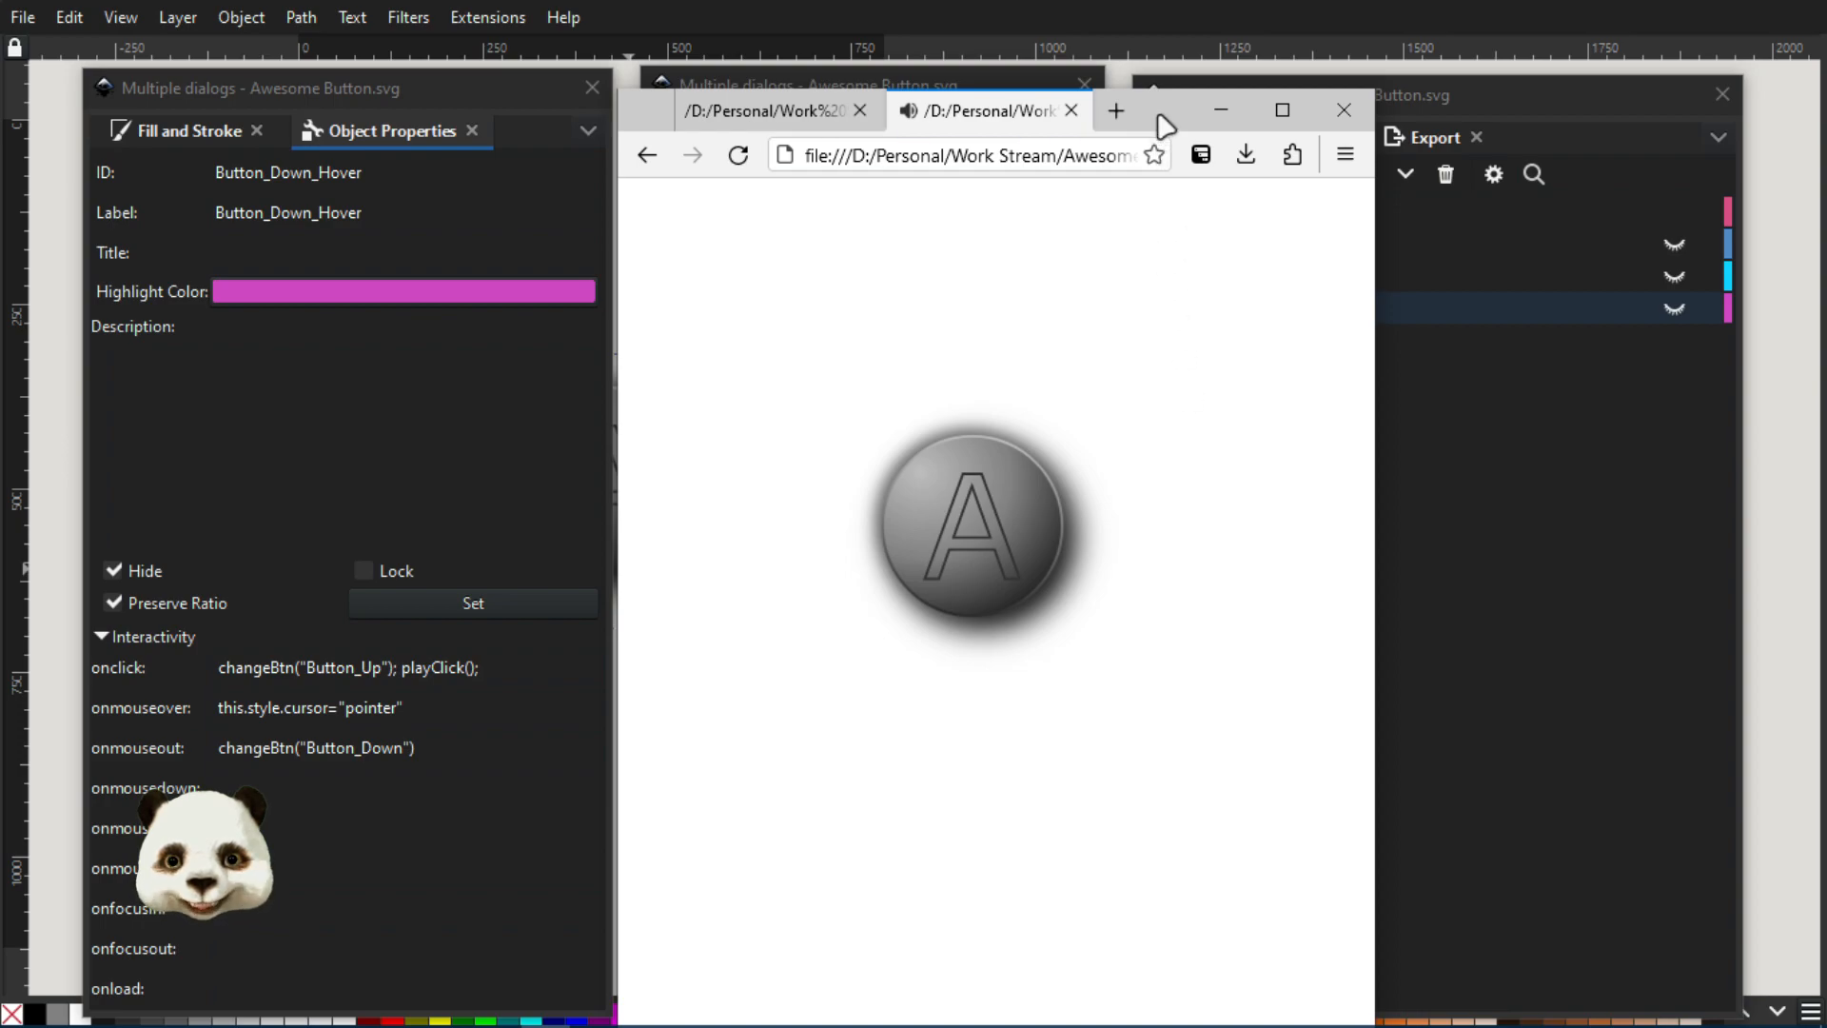
click(984, 542)
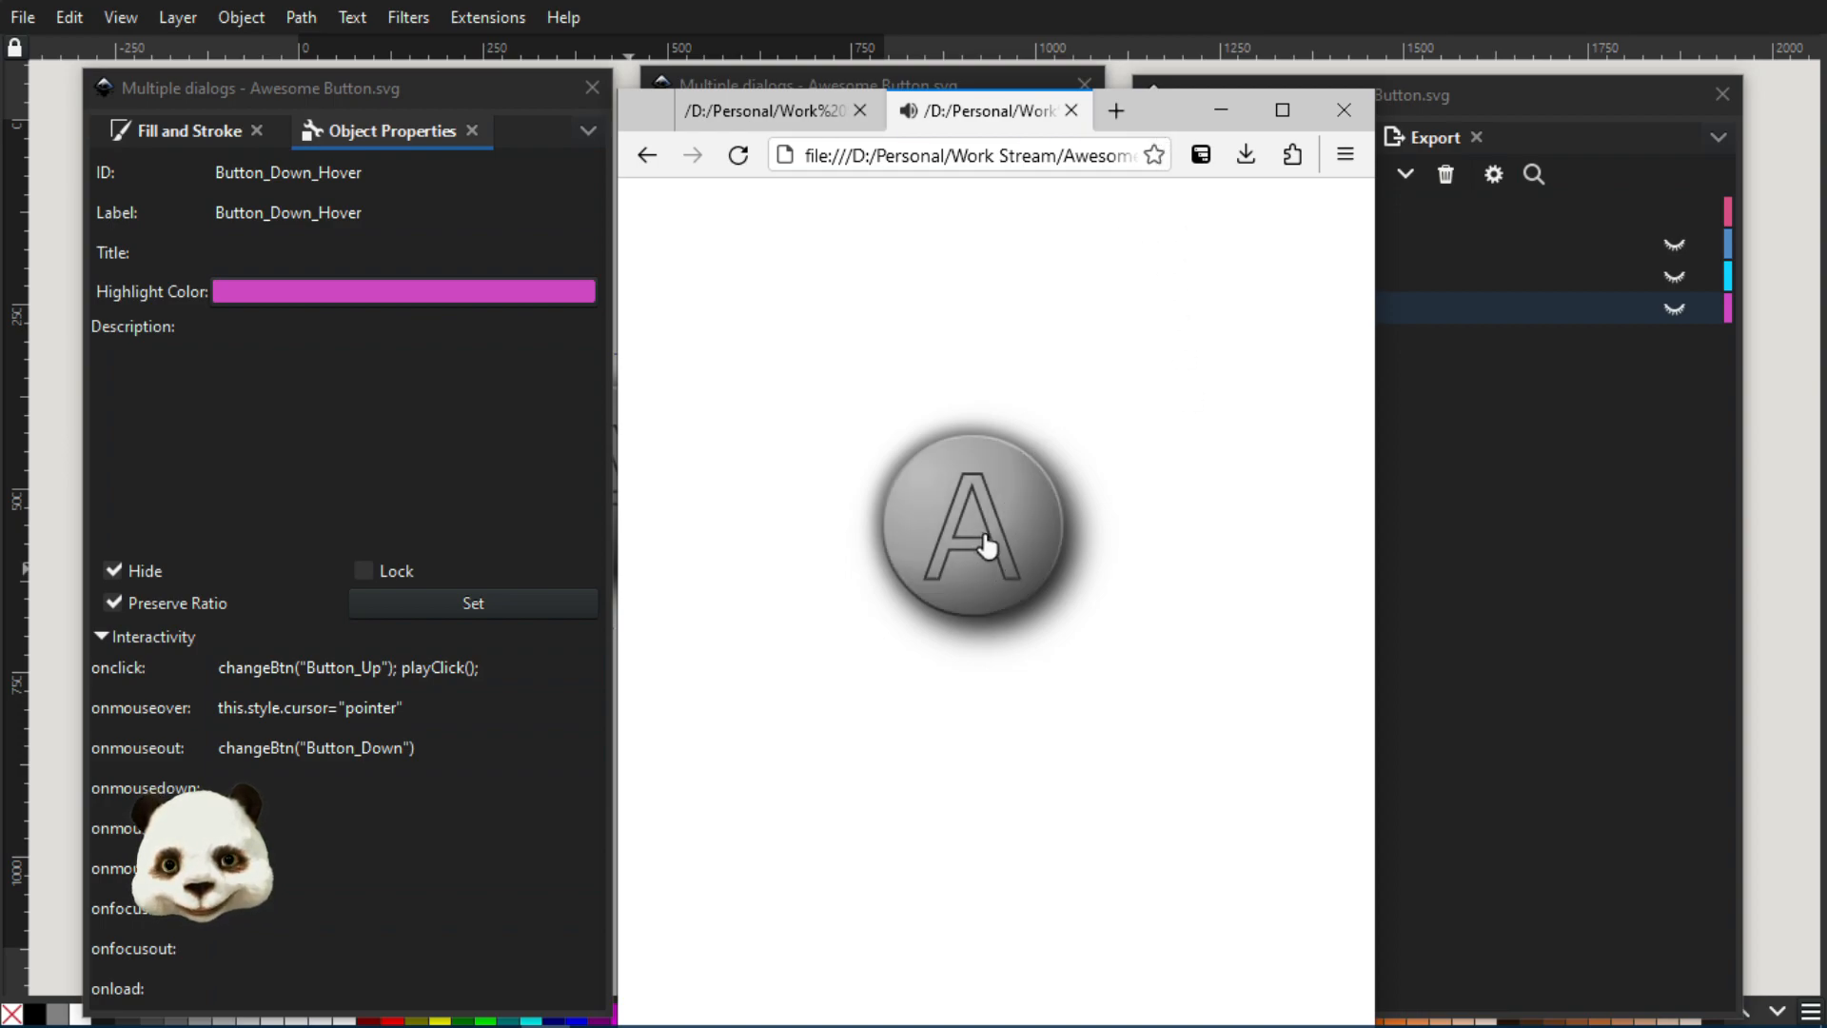
click(985, 543)
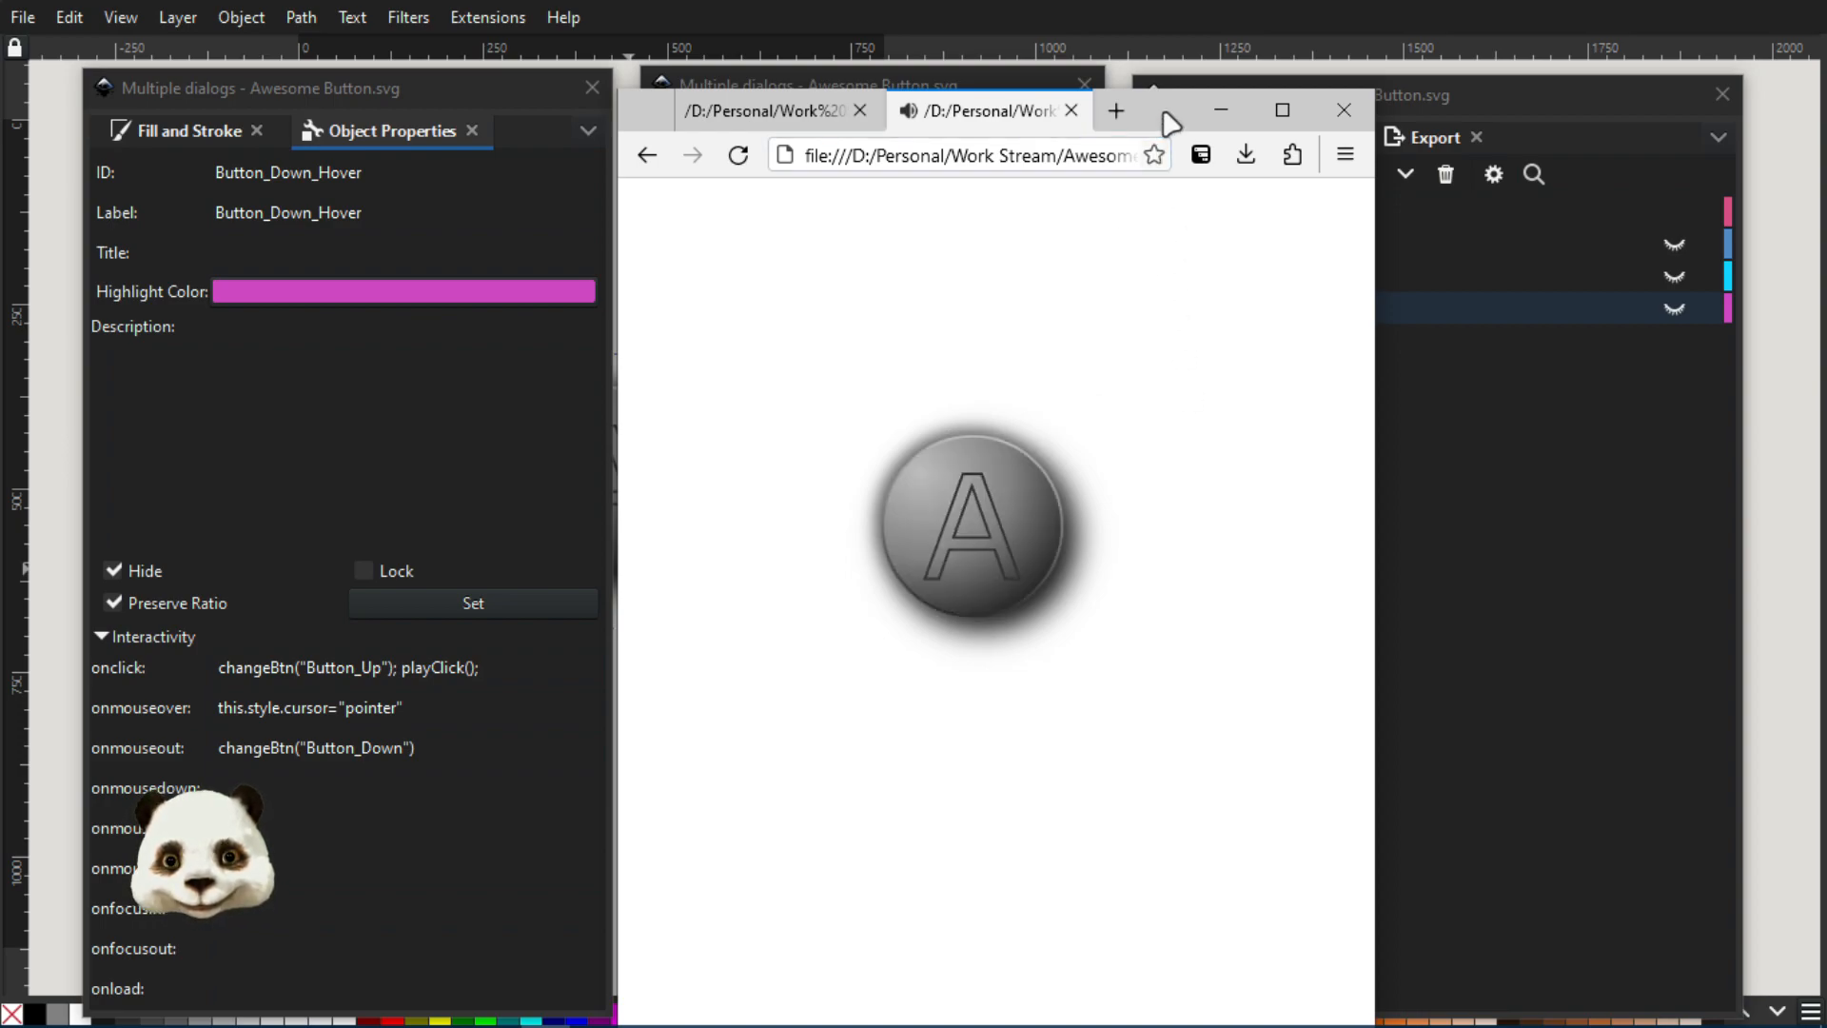
click(1024, 525)
click(1022, 529)
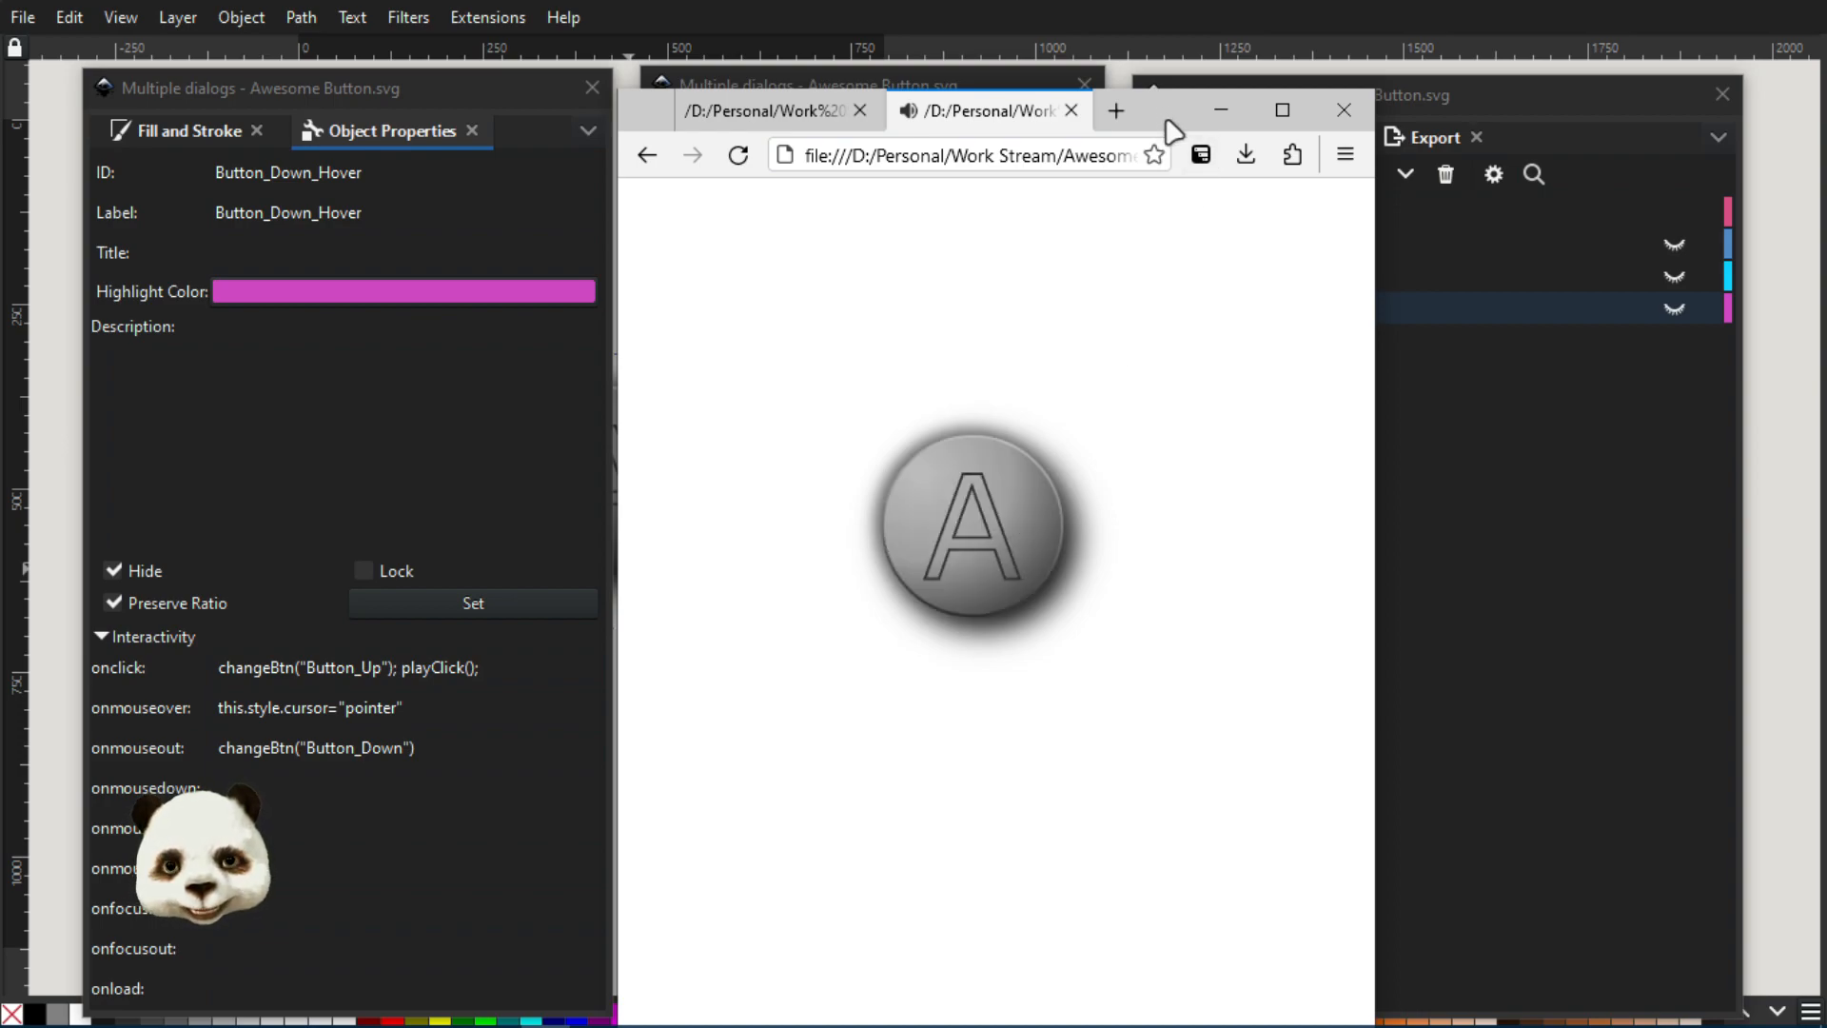
Move the browser clear of the Object Properties dialog and highlight the Awesome Button.svg file path in its address
drag(1172, 131, 1561, 128)
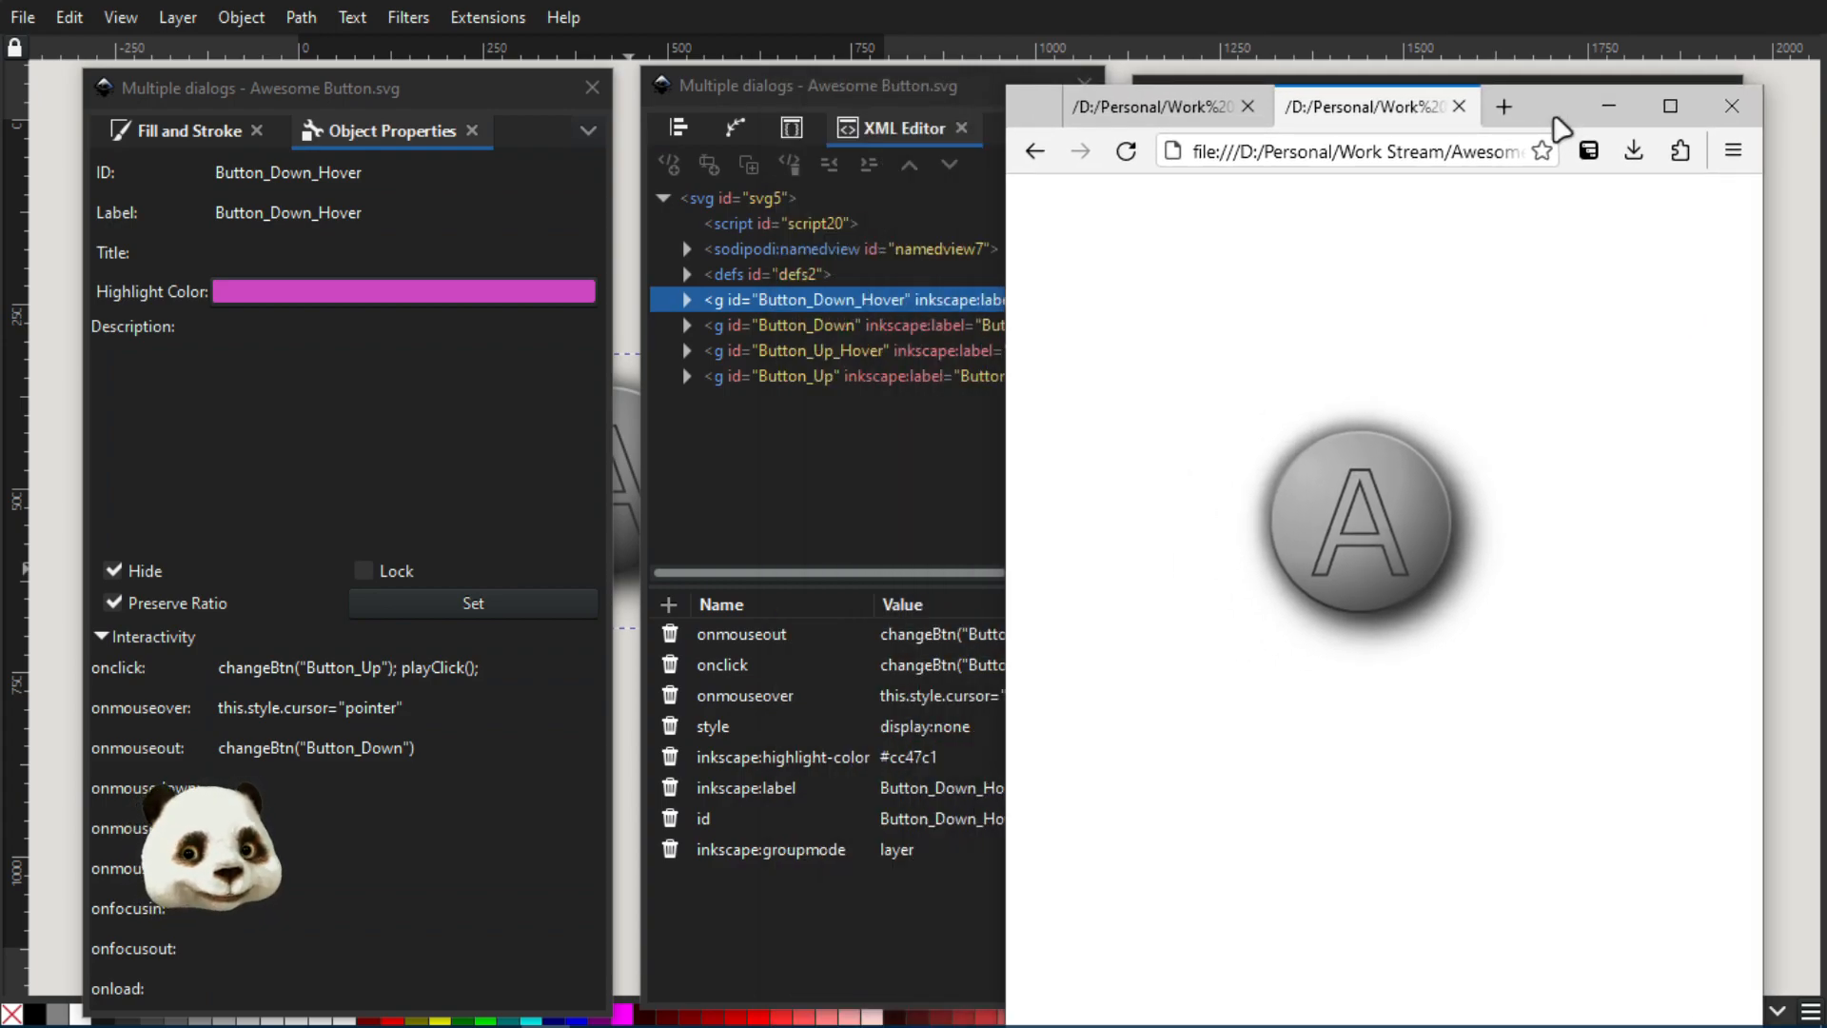
drag(1561, 129, 1505, 94)
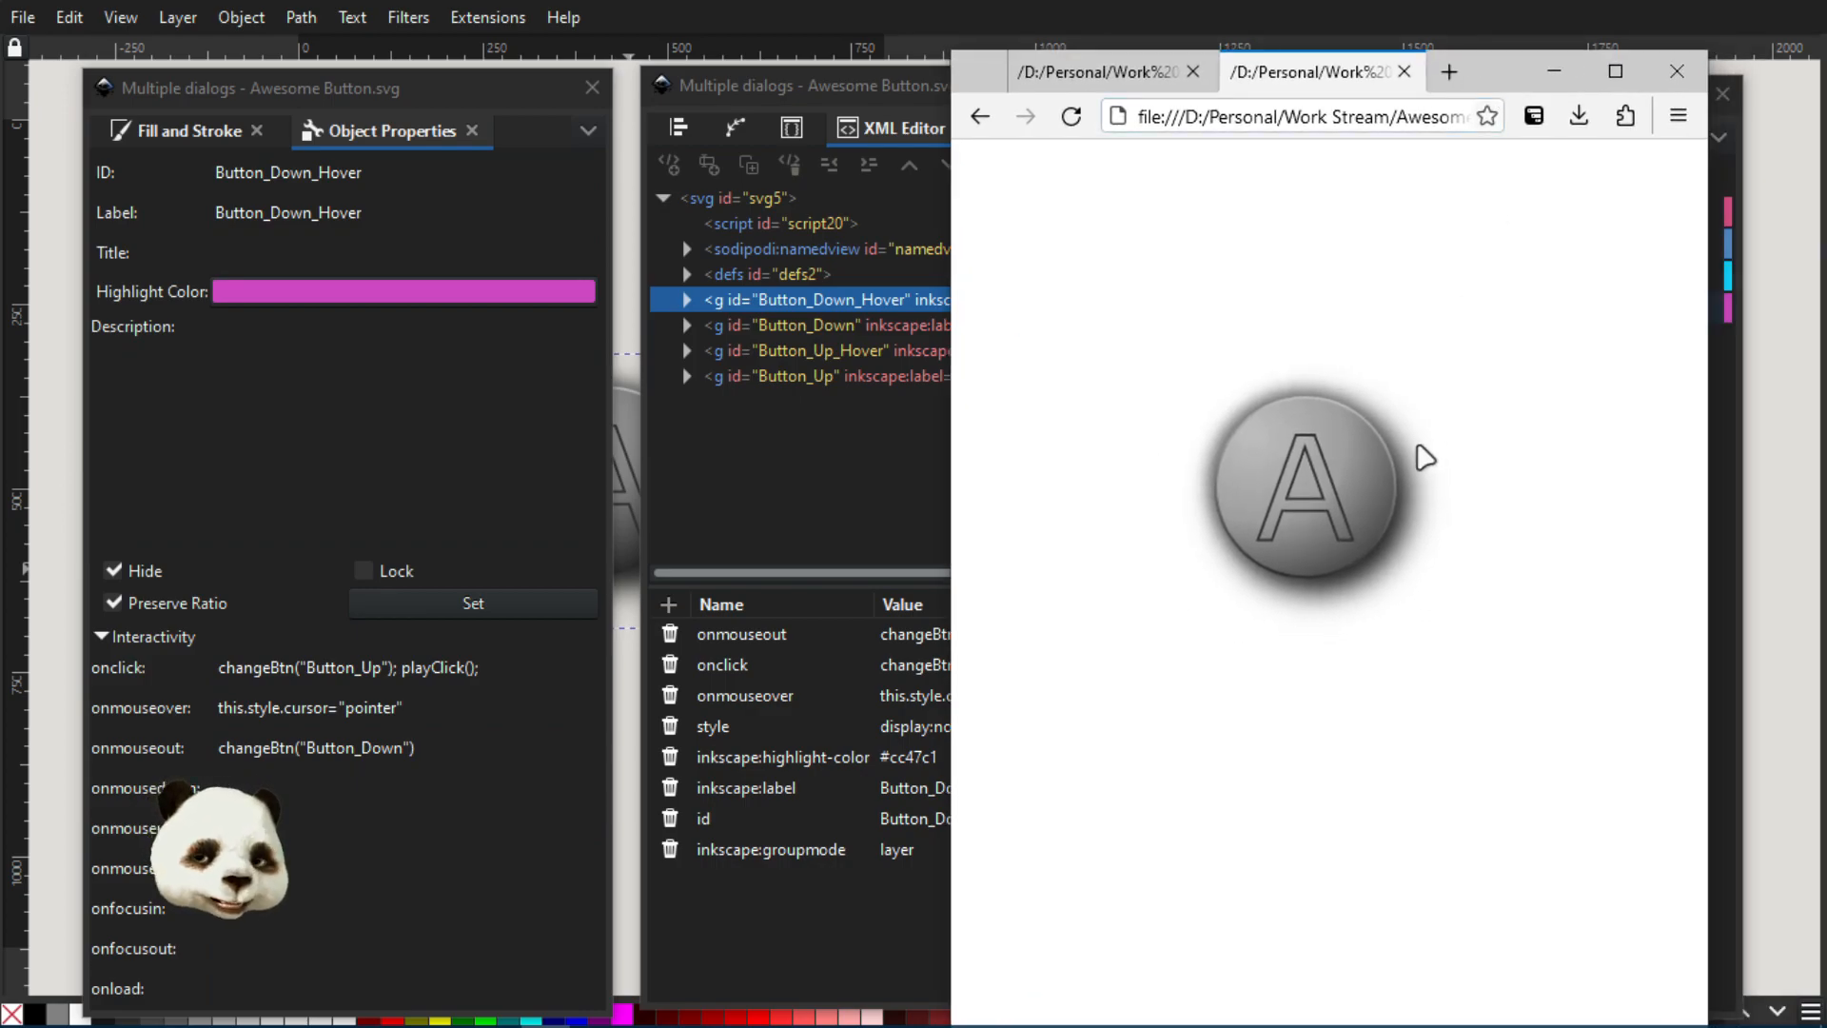
drag(1390, 117, 1543, 115)
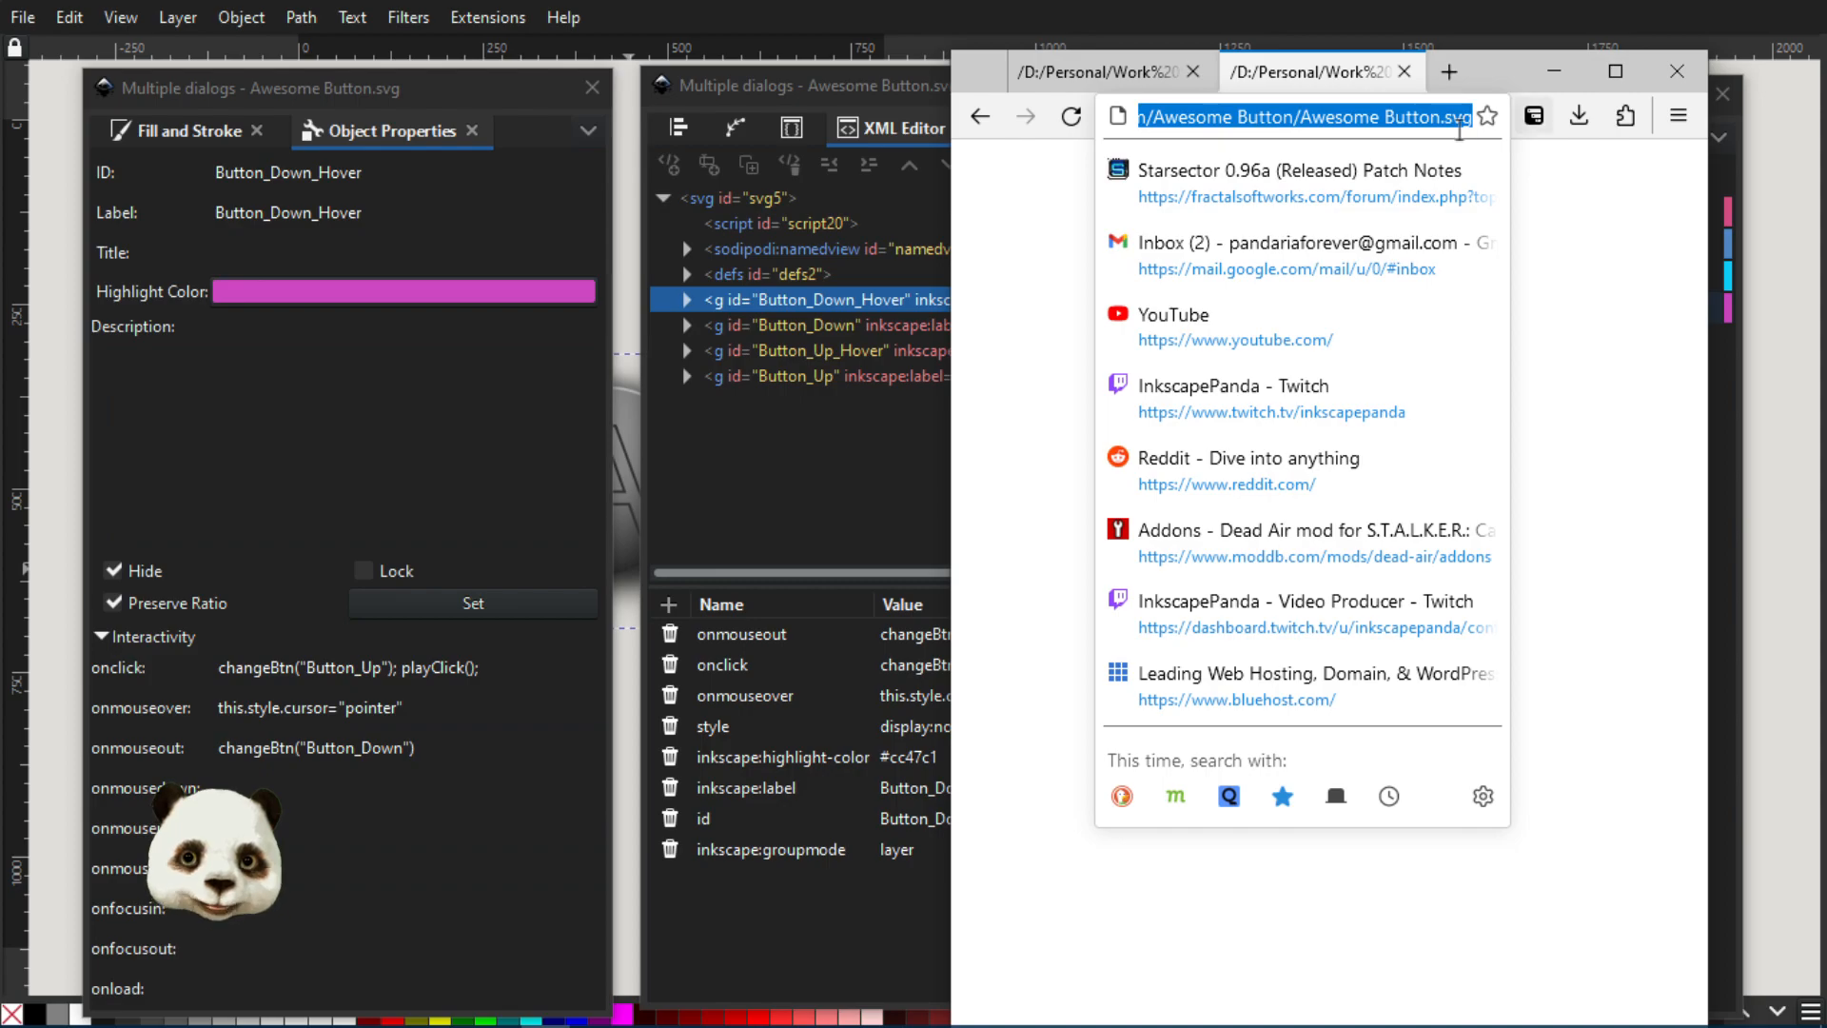
click(1430, 194)
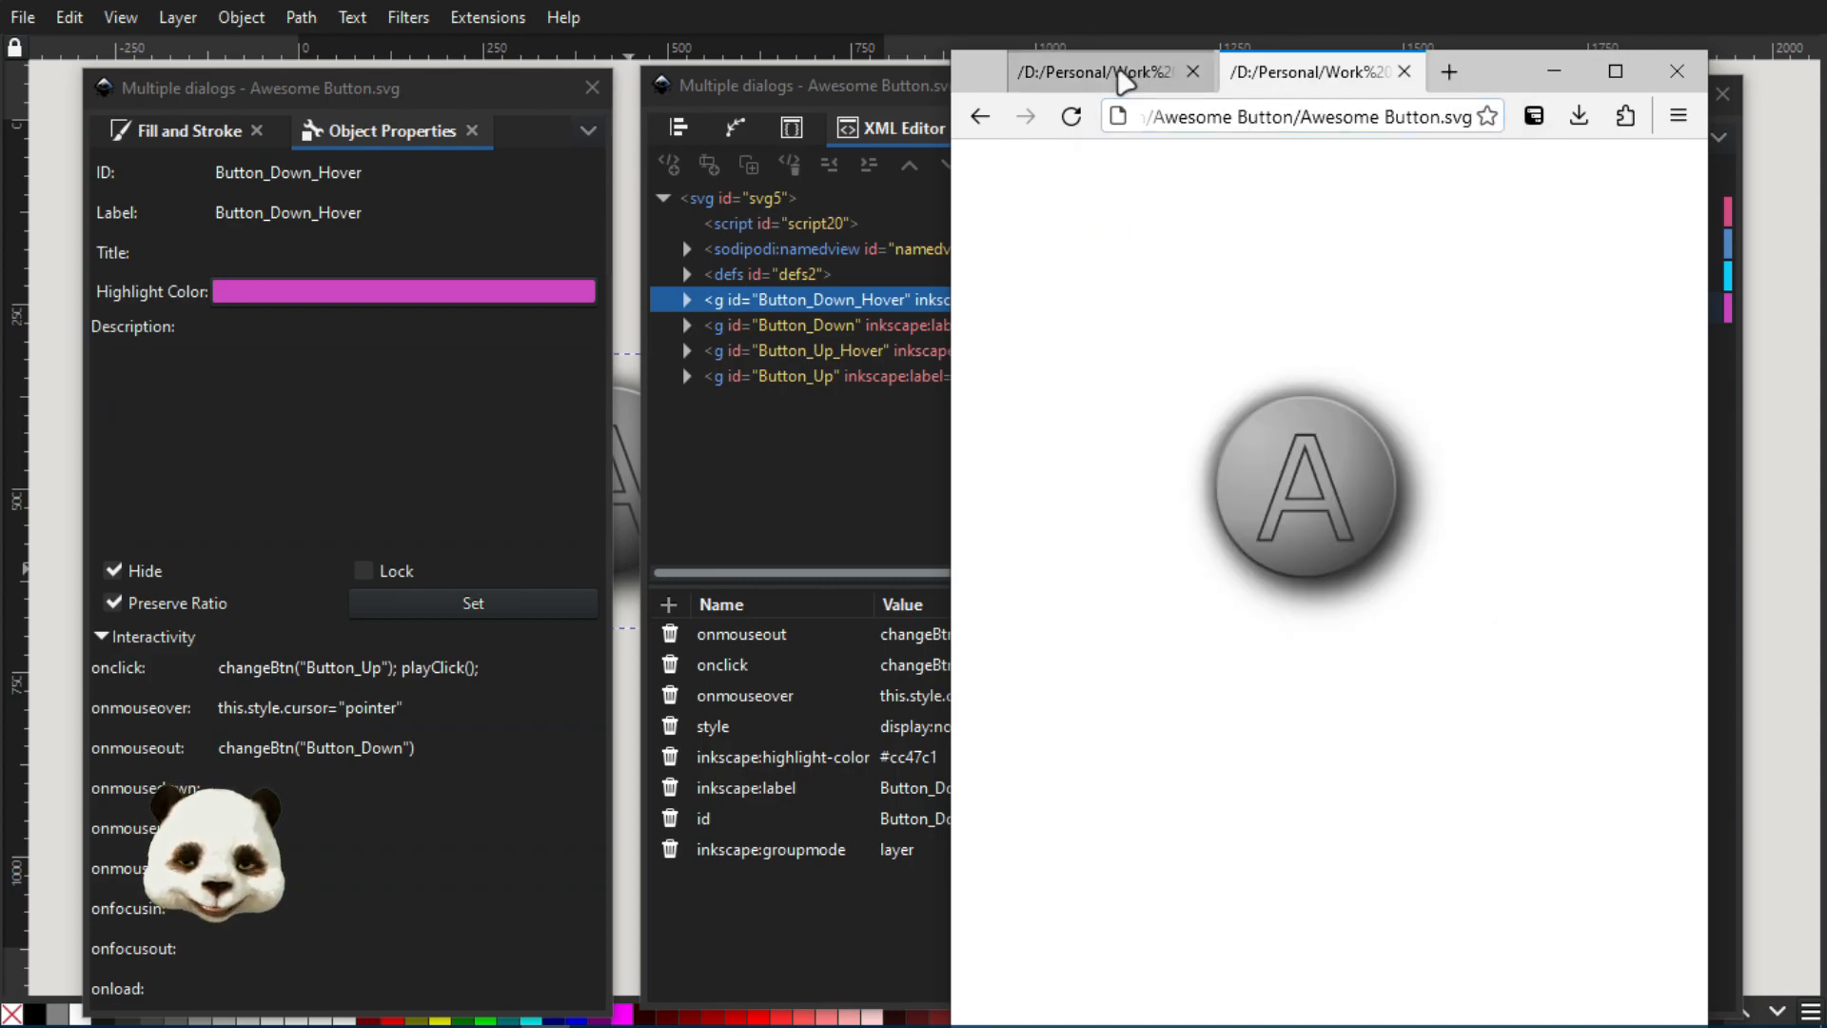
Show the index.htm version of the button in the browser, move that window aside, and view index.htm's code in Notepad++
click(1120, 73)
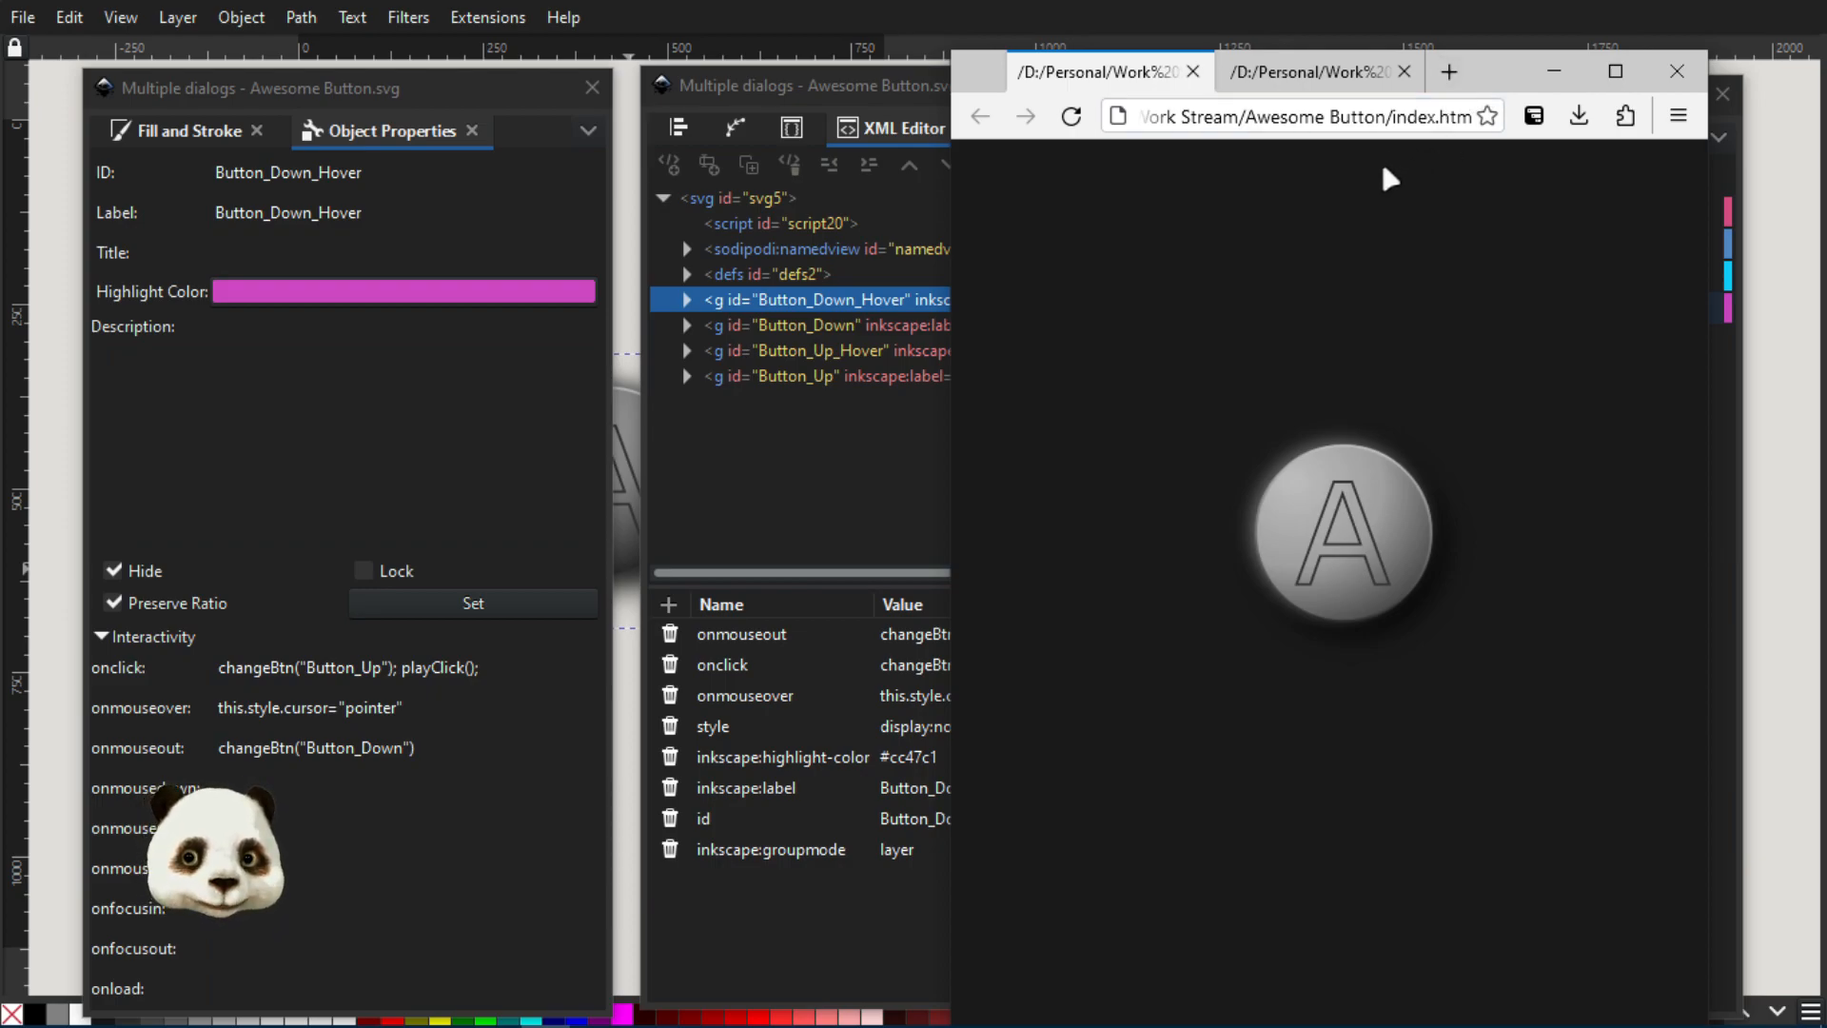
drag(1493, 72, 1193, 116)
click(582, 223)
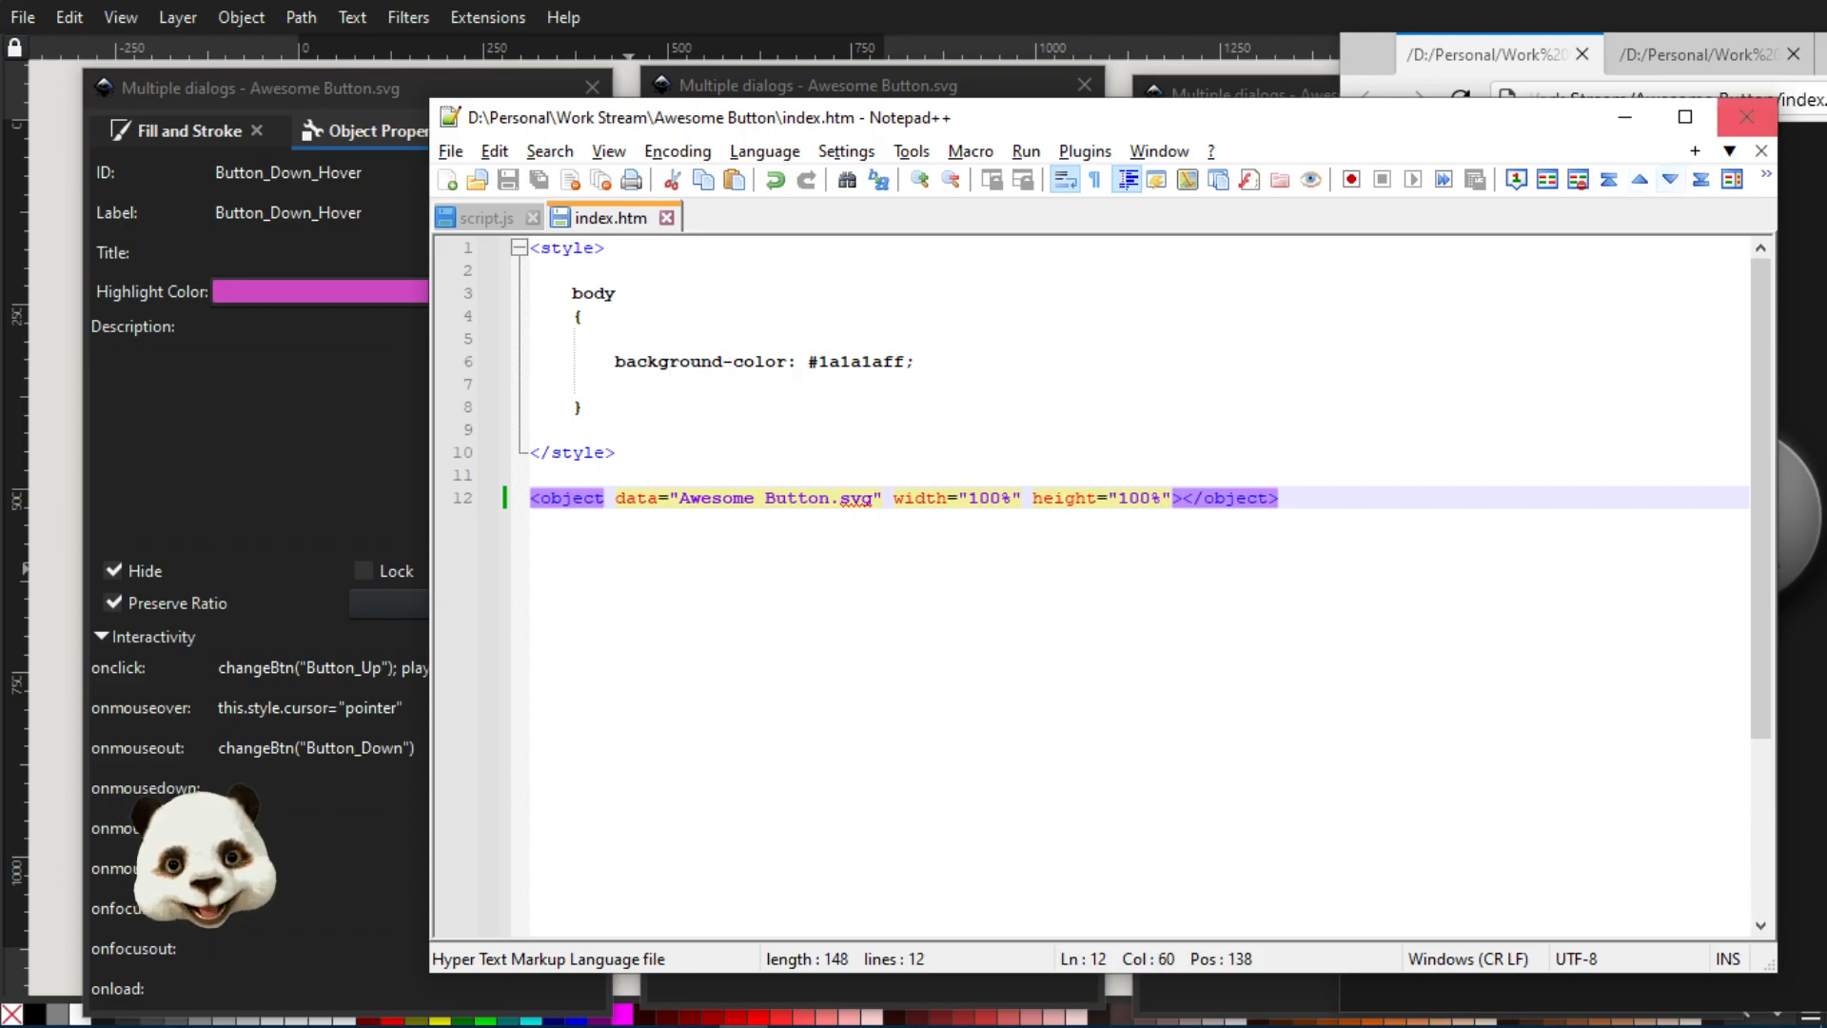
Move the browser window off the Notepad++ code and highlight the opening of the object tag in index.htm
click(1732, 93)
drag(1732, 92, 1826, 34)
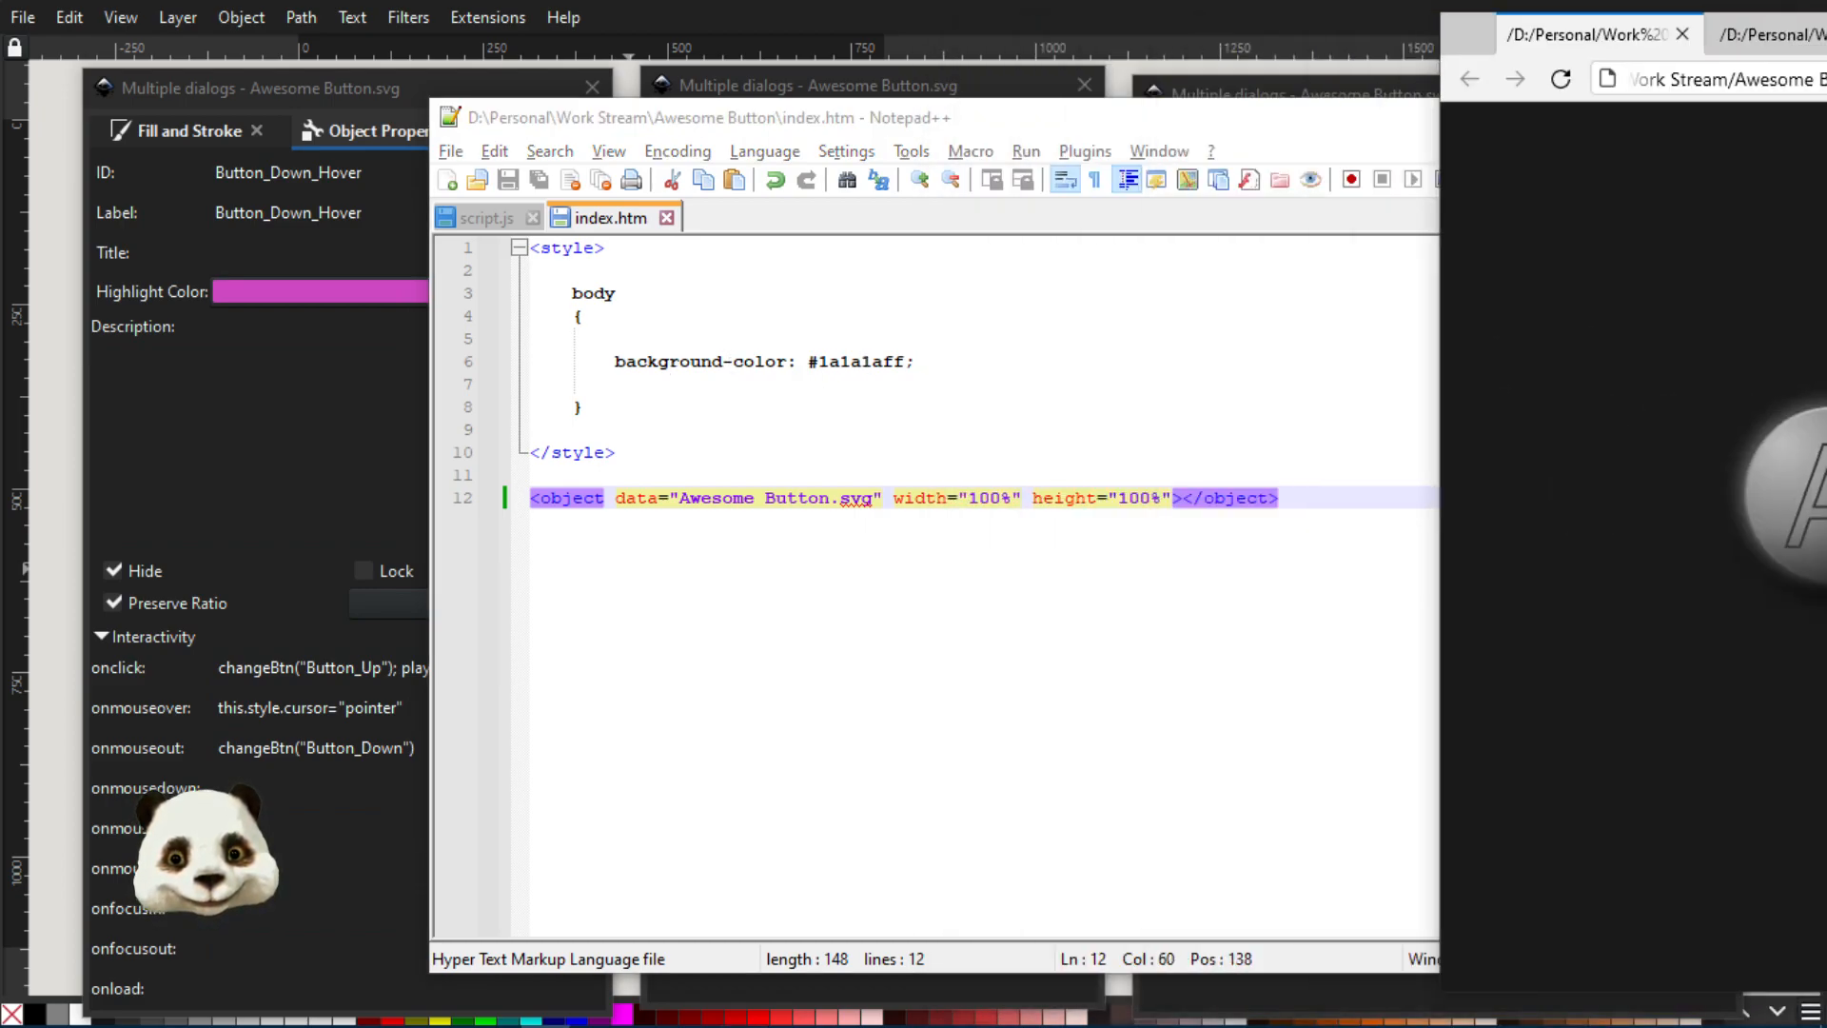
click(577, 522)
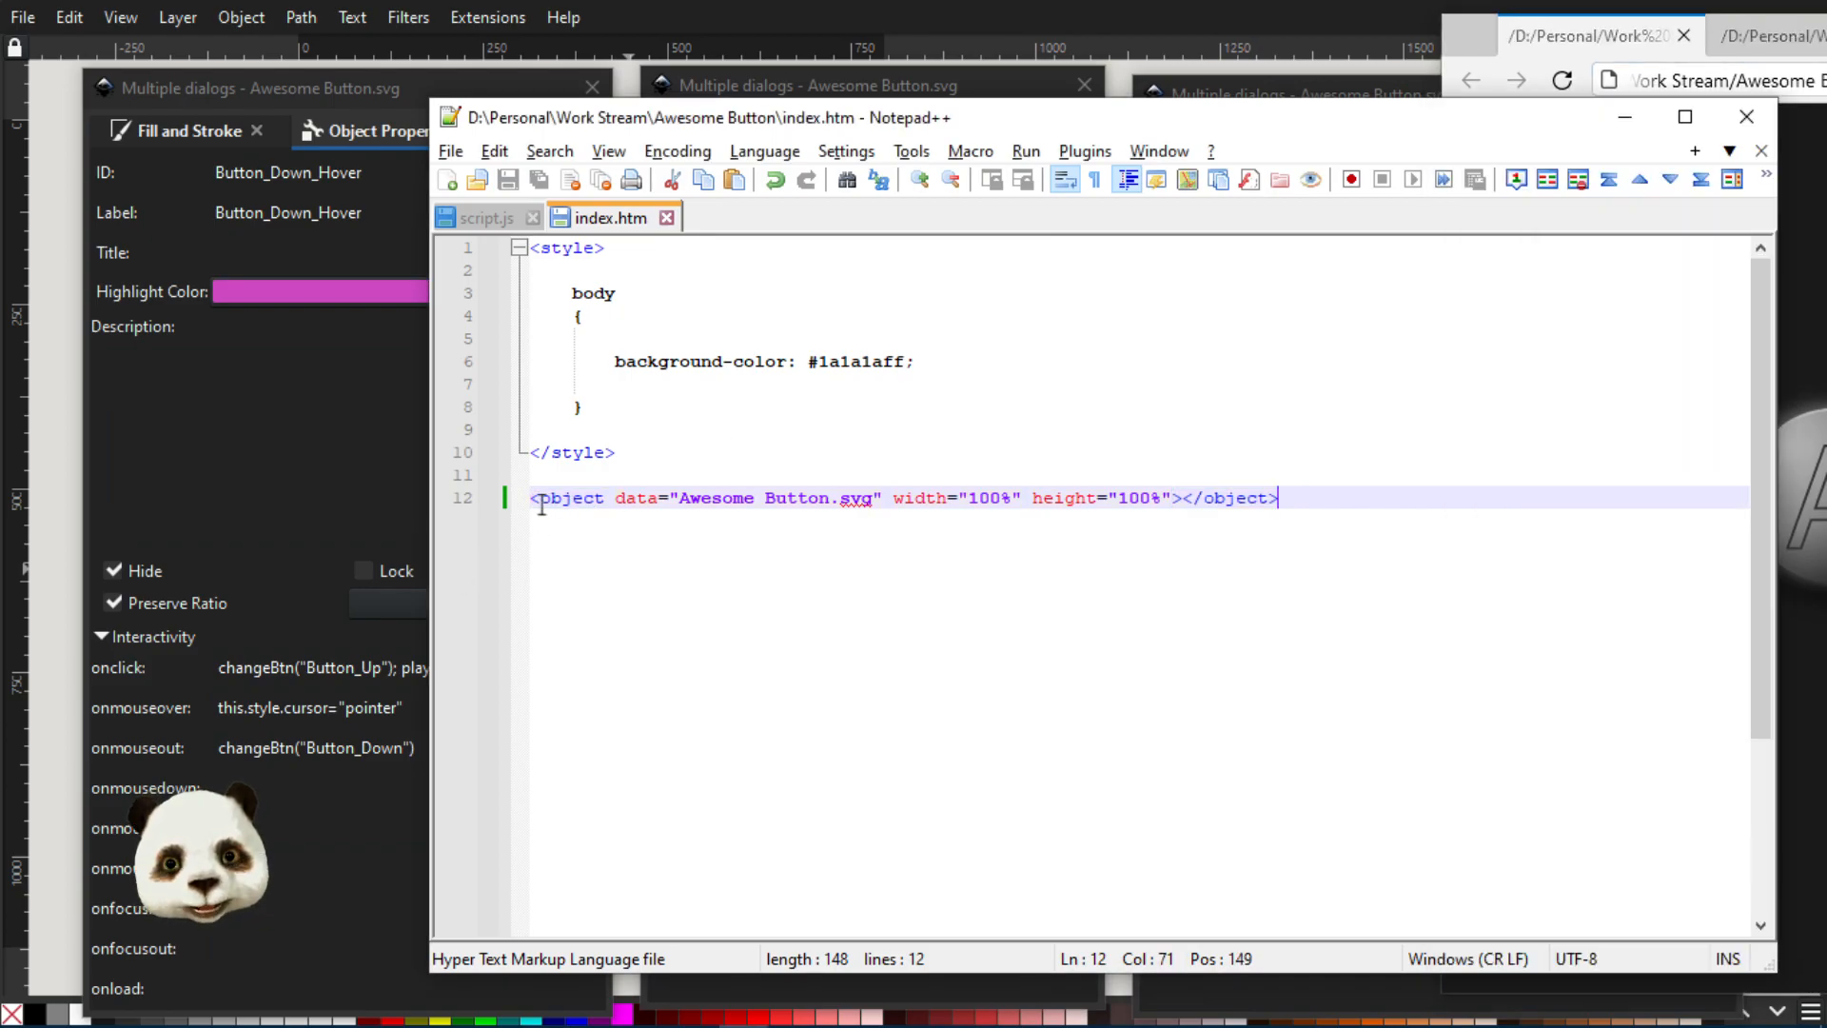
drag(531, 498, 629, 498)
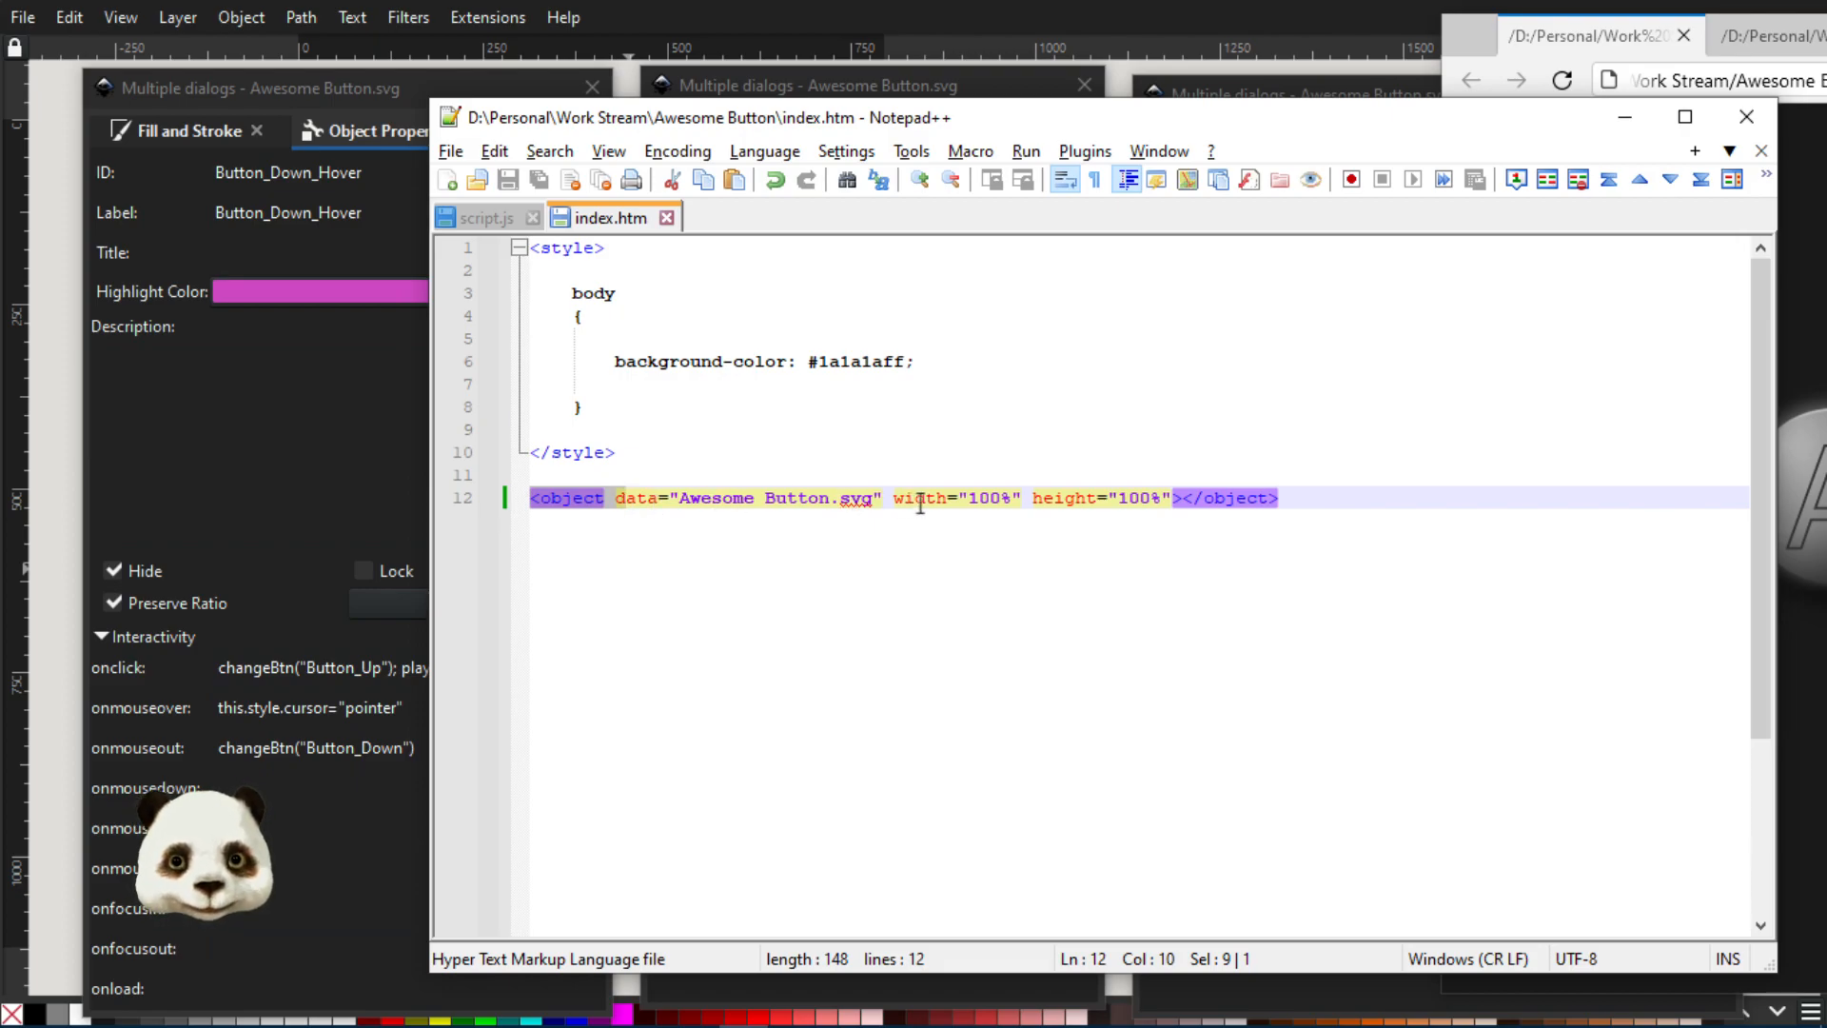
Remove the width and height attributes from the object tag on line 12 of index.htm and save the file
drag(882, 498, 1172, 492)
key(Delete)
key(ctrl+s)
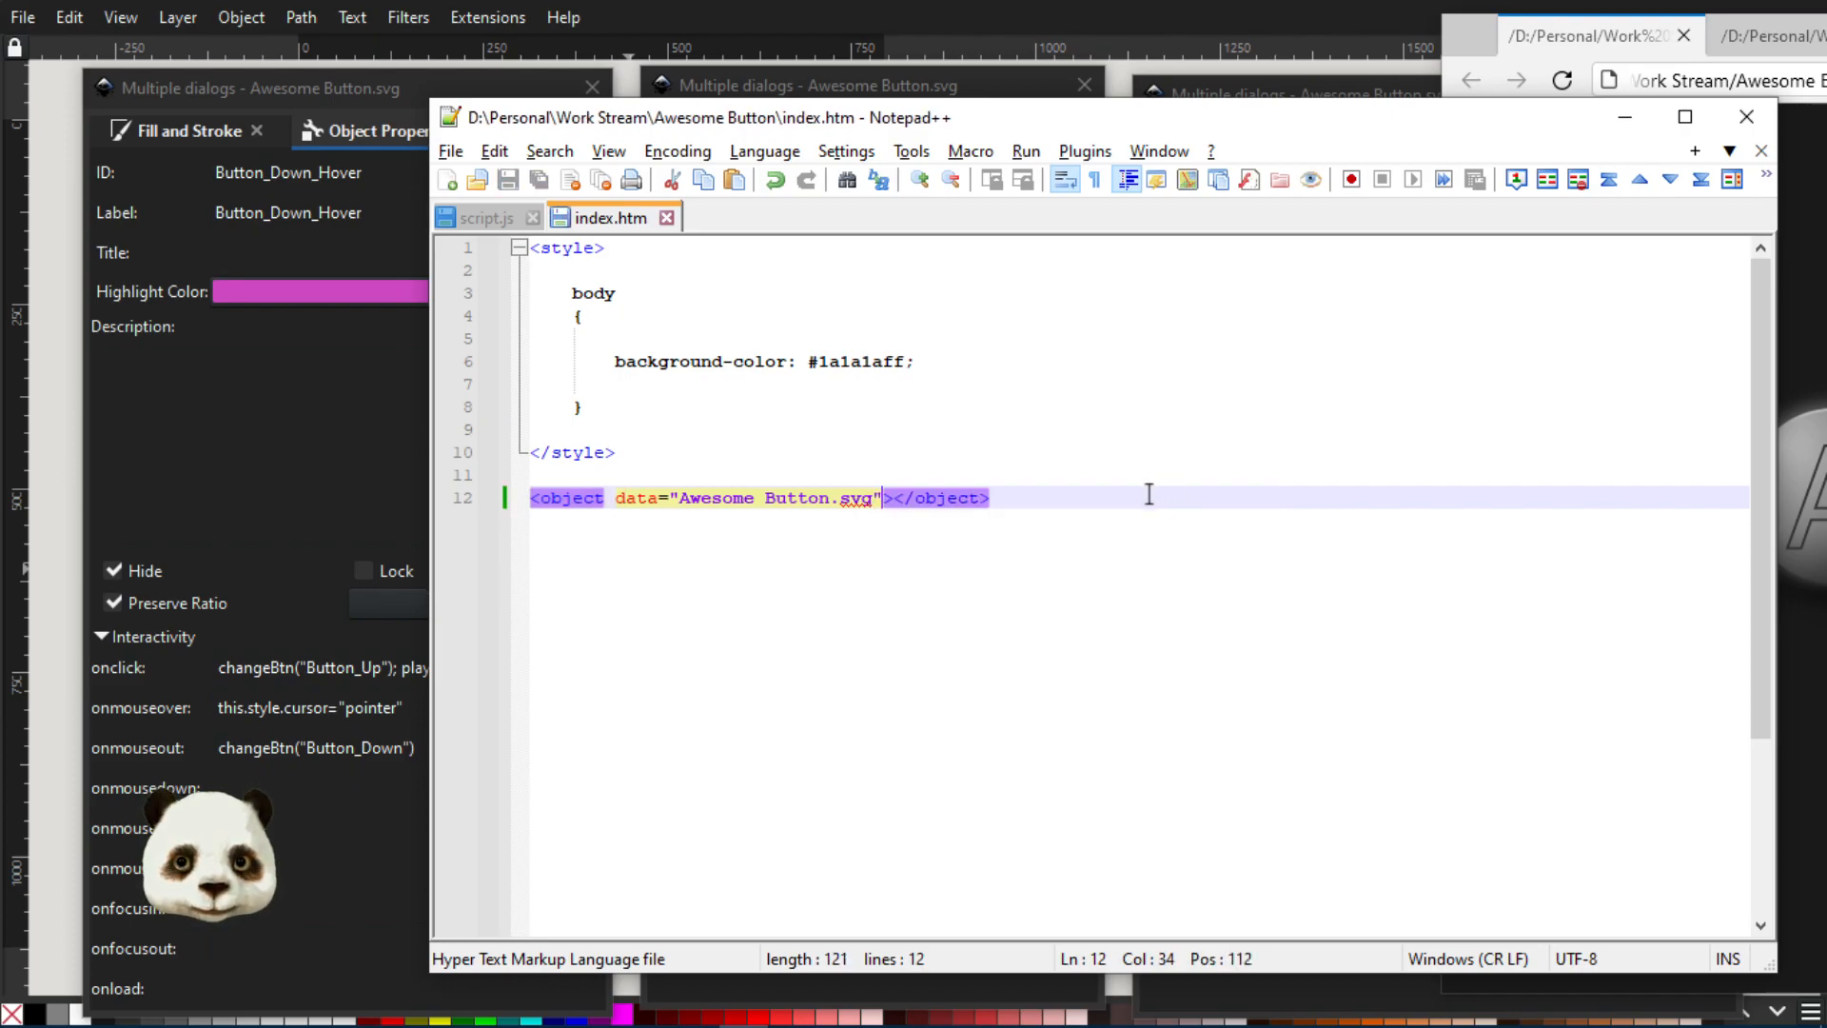
Bring the browser back into view, reload index.htm, and widen the window to check how the button scales
mouse_move(1826, 36)
mouse_down()
mouse_move(1687, 65)
mouse_move(1257, 33)
mouse_up()
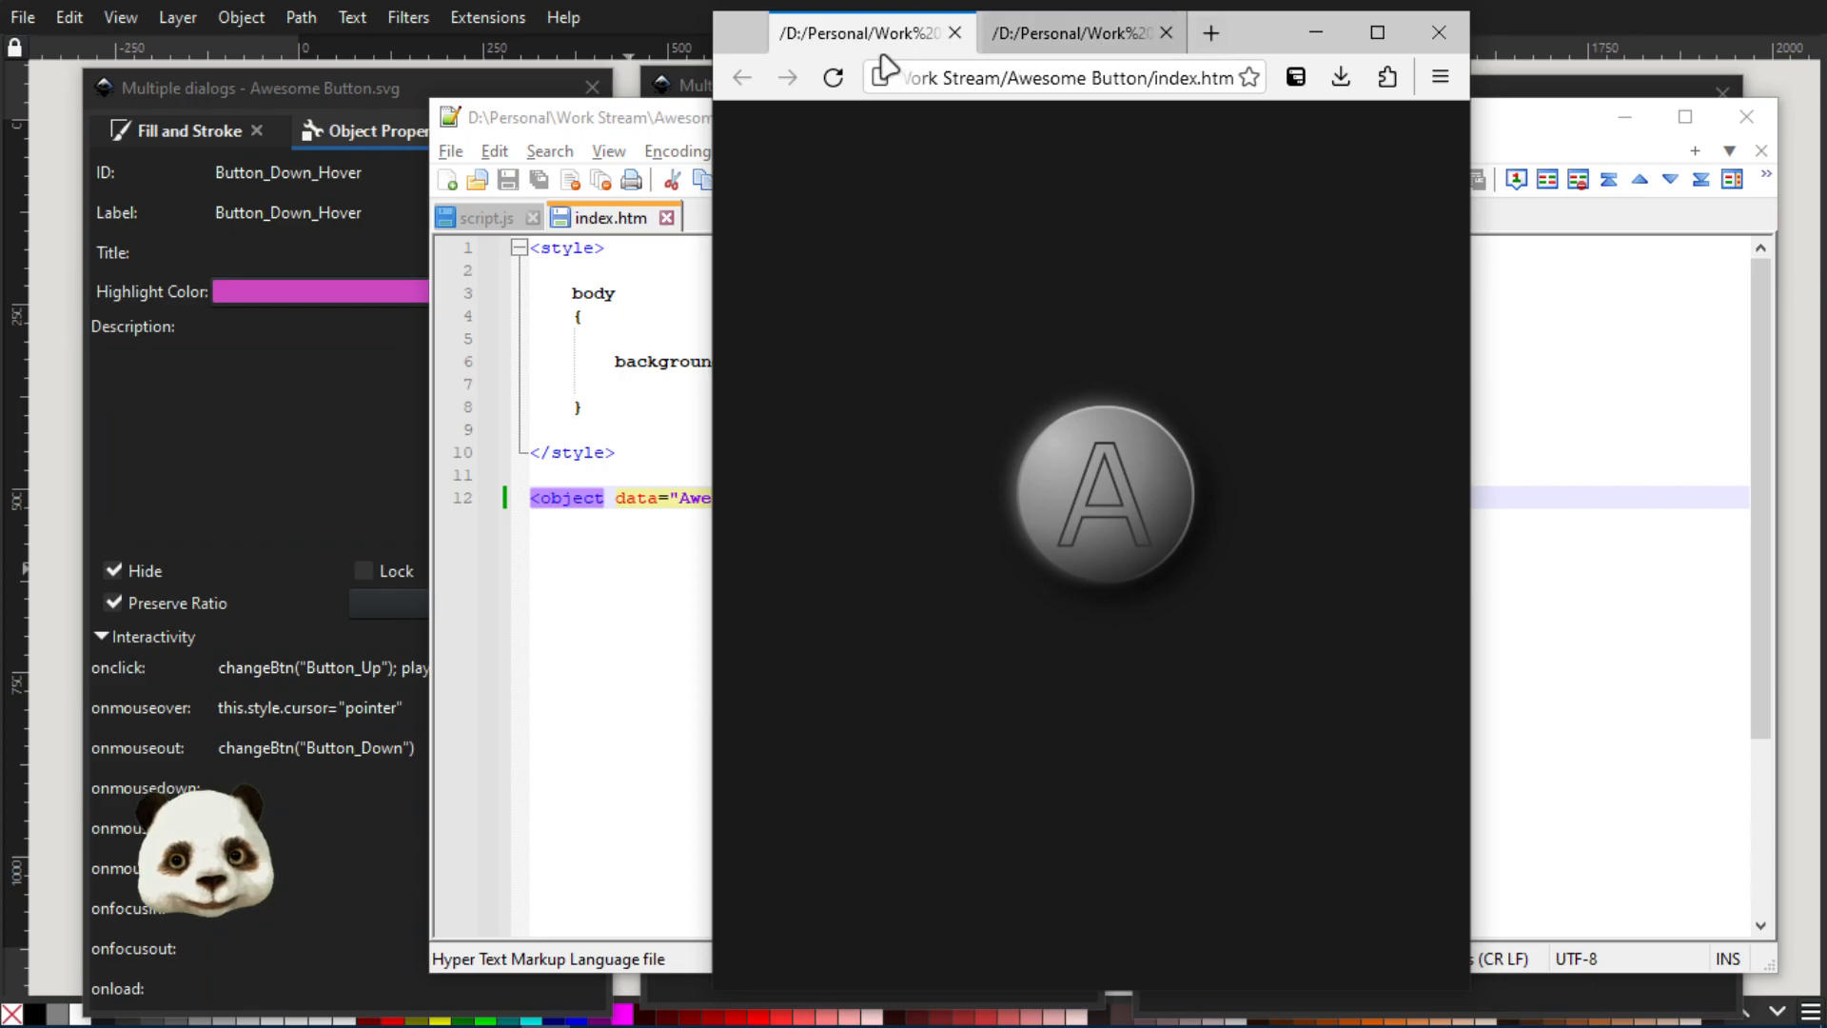
click(833, 77)
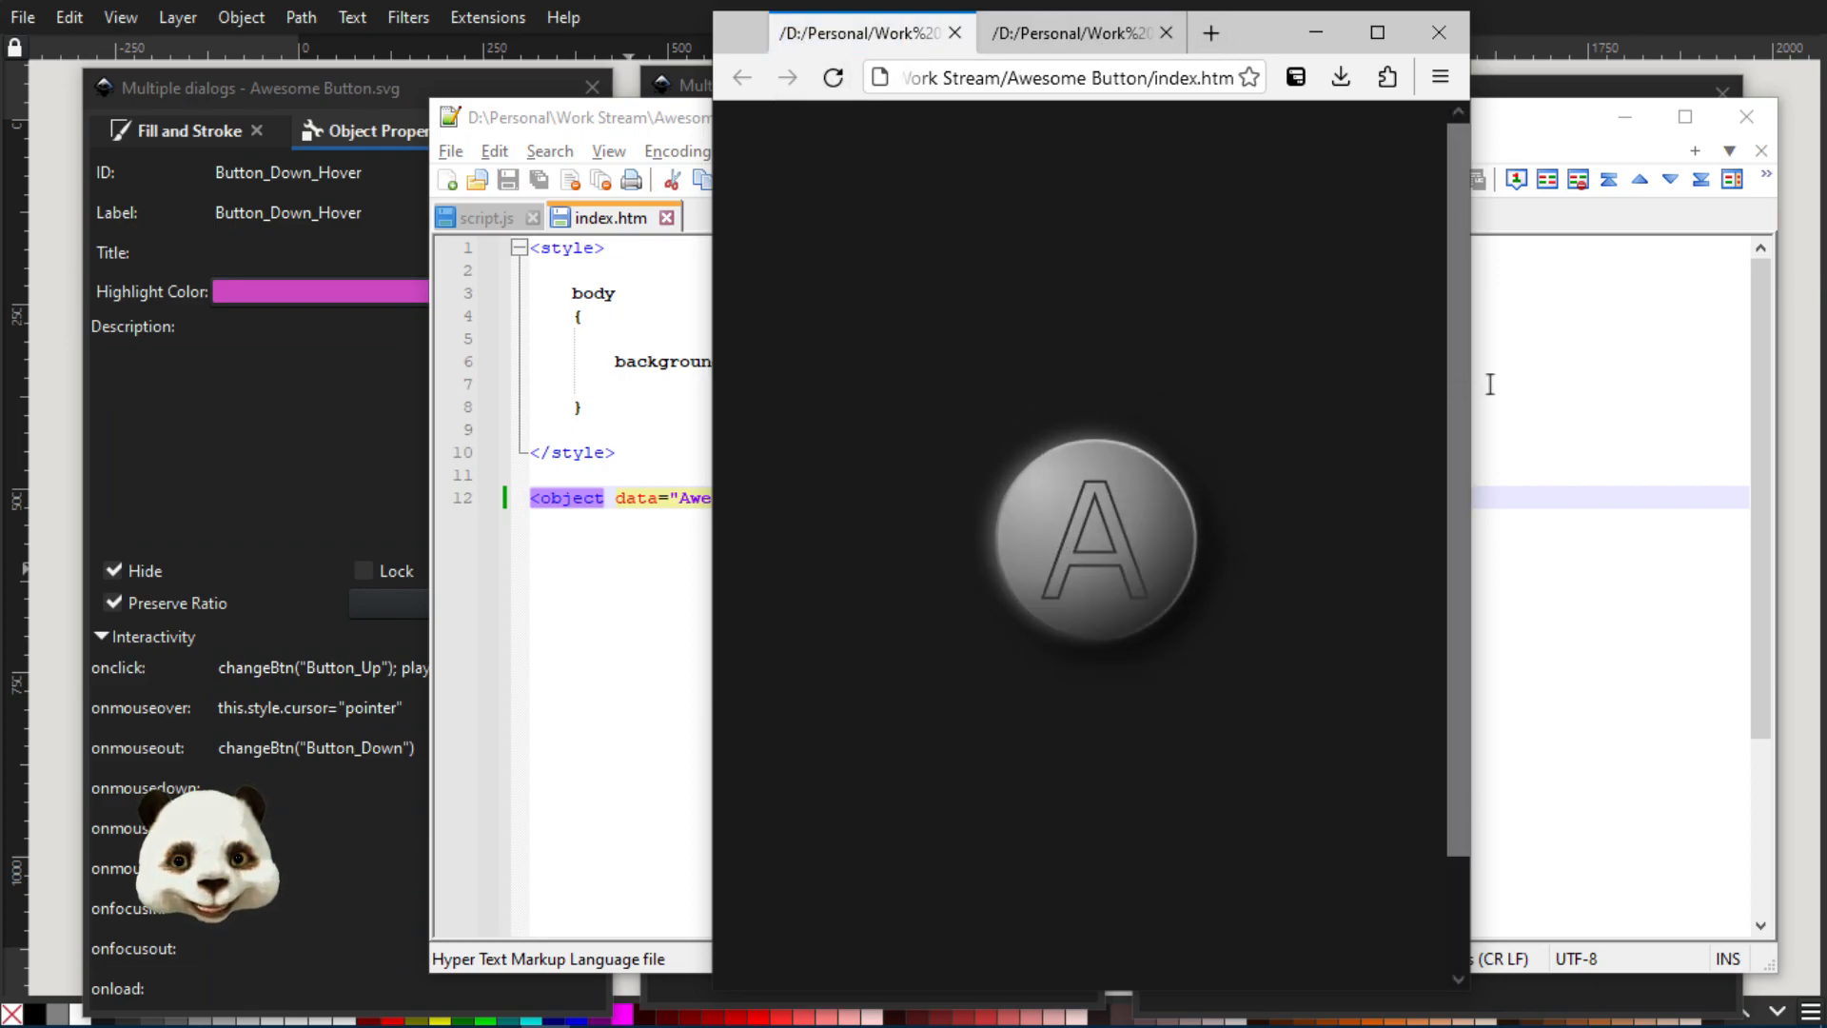
drag(1471, 386, 1623, 383)
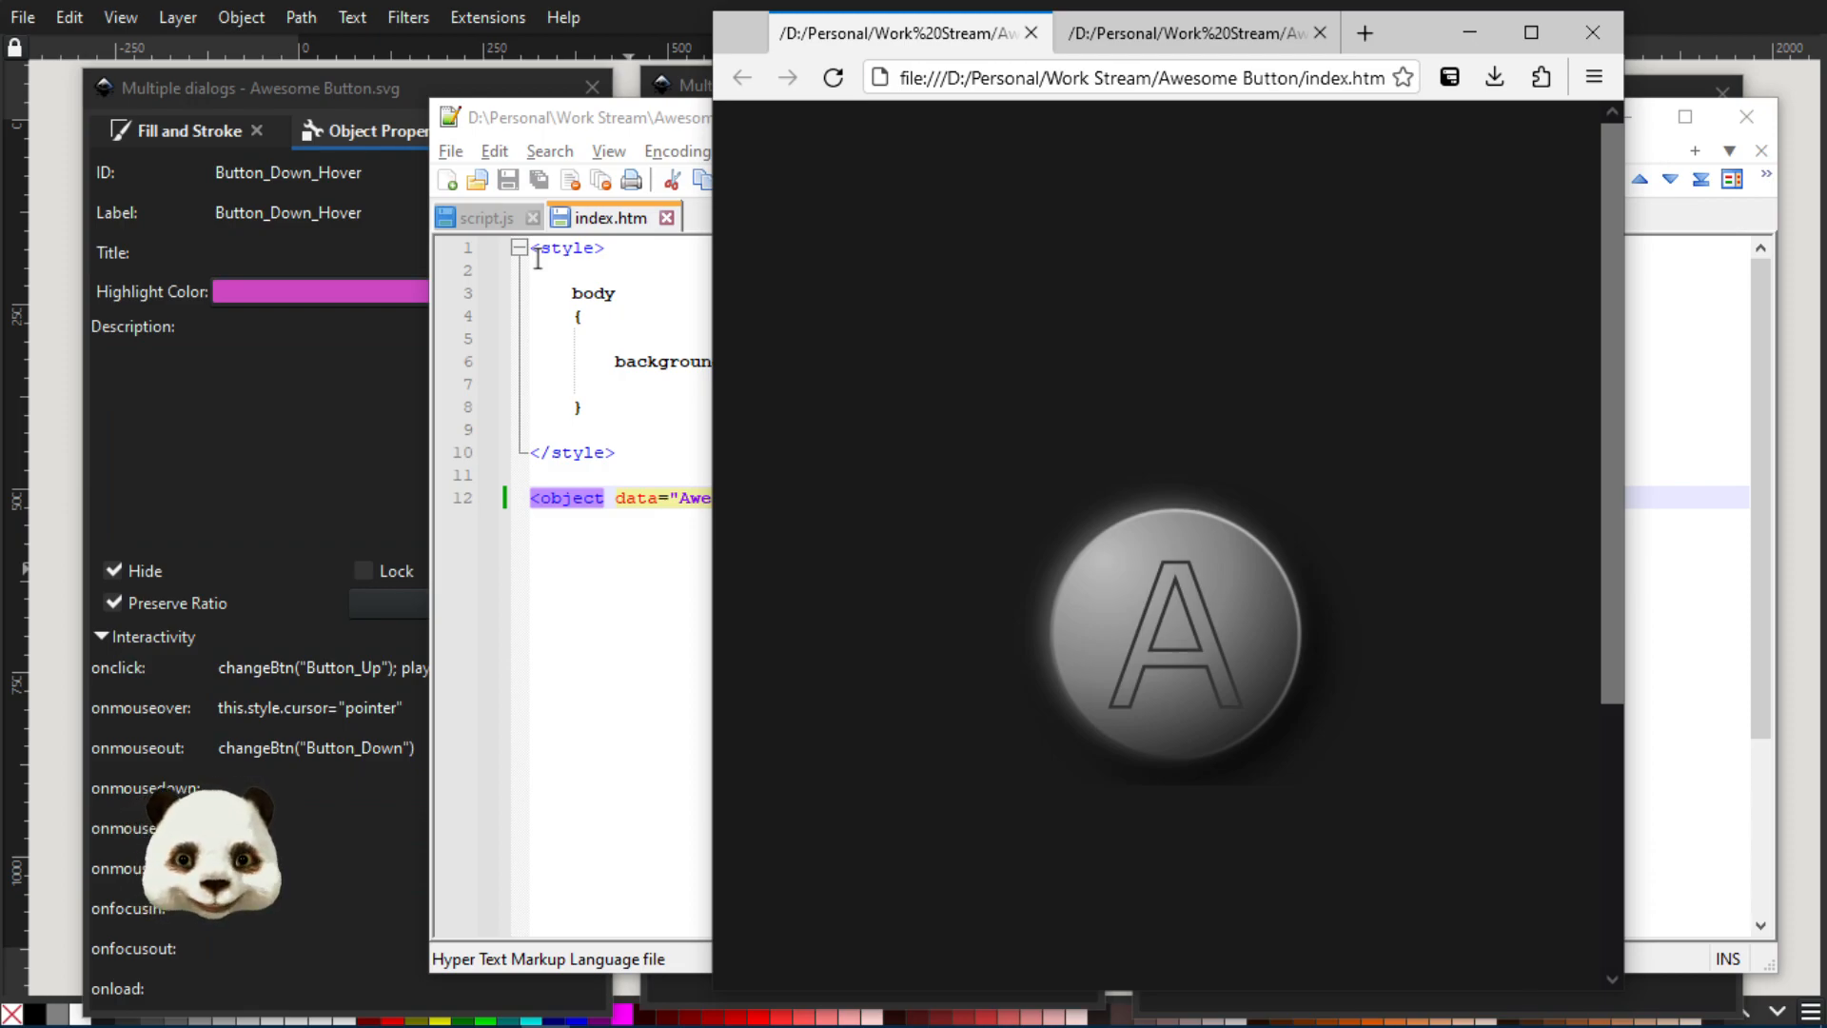
Reload the Awesome Button.svg page for comparison, view script.js in Notepad++, and return to the index.htm page in the browser
click(1167, 33)
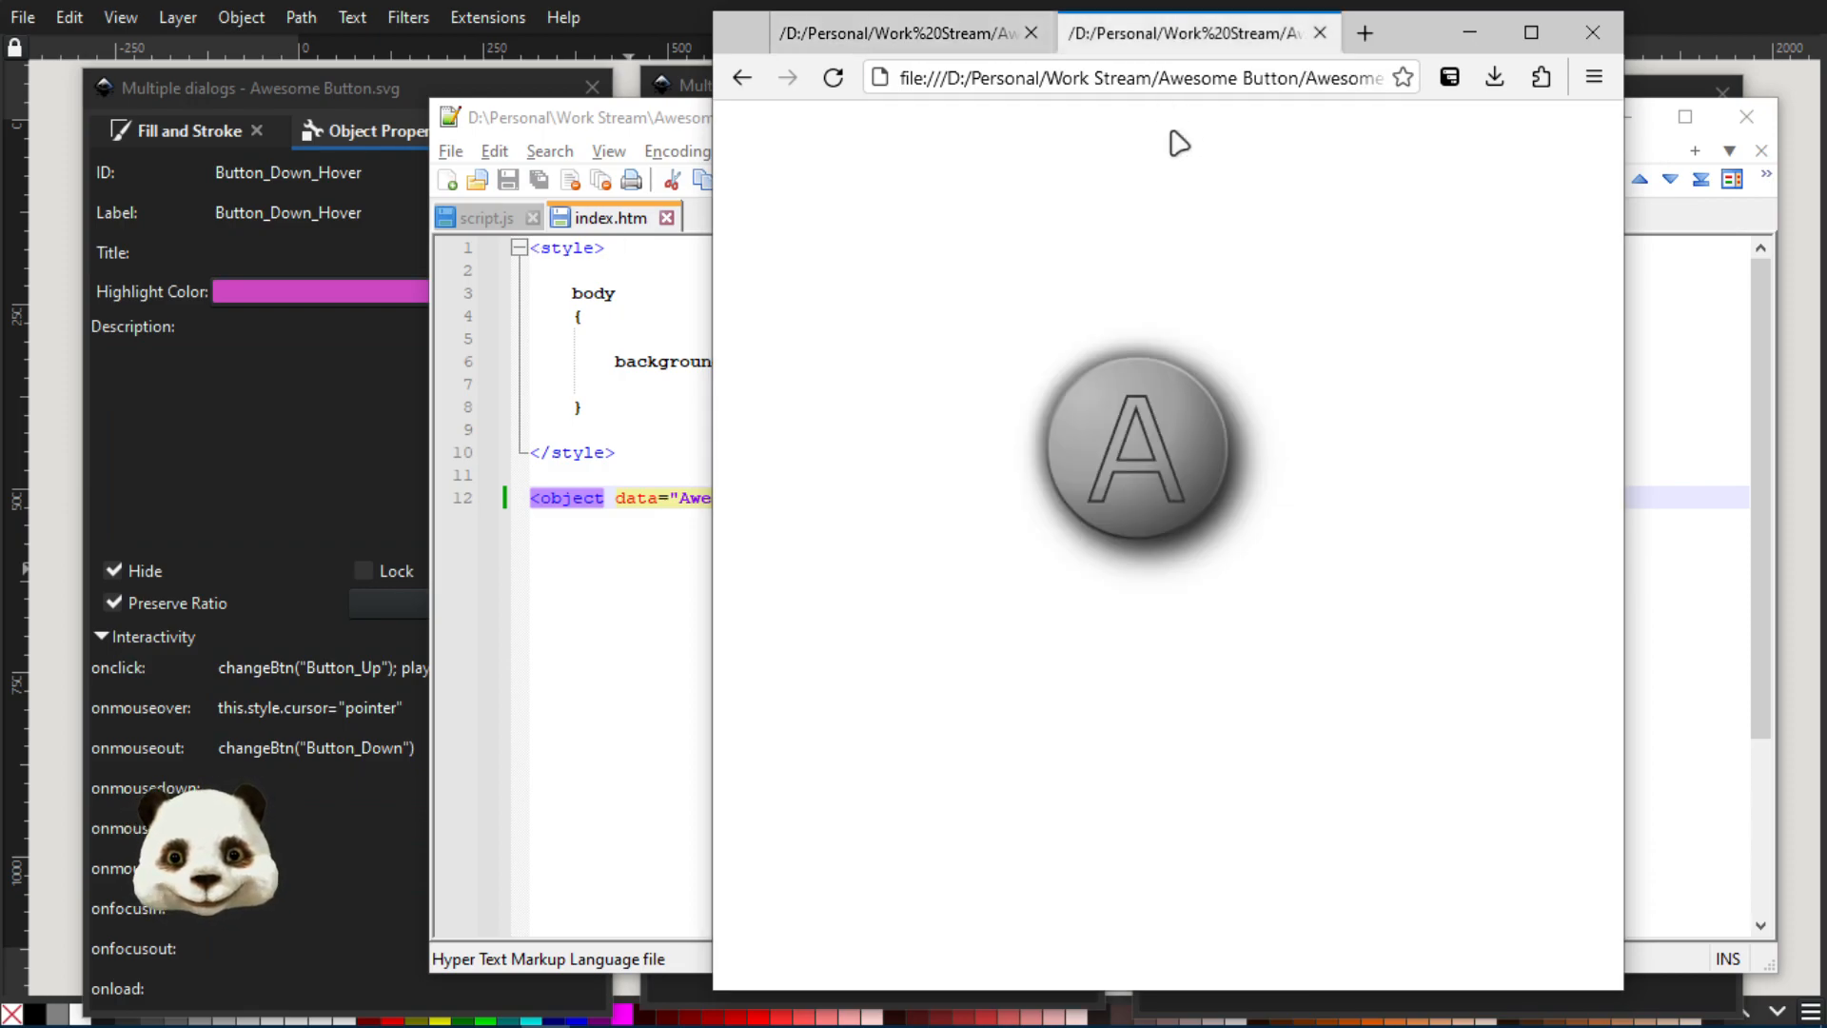
click(834, 77)
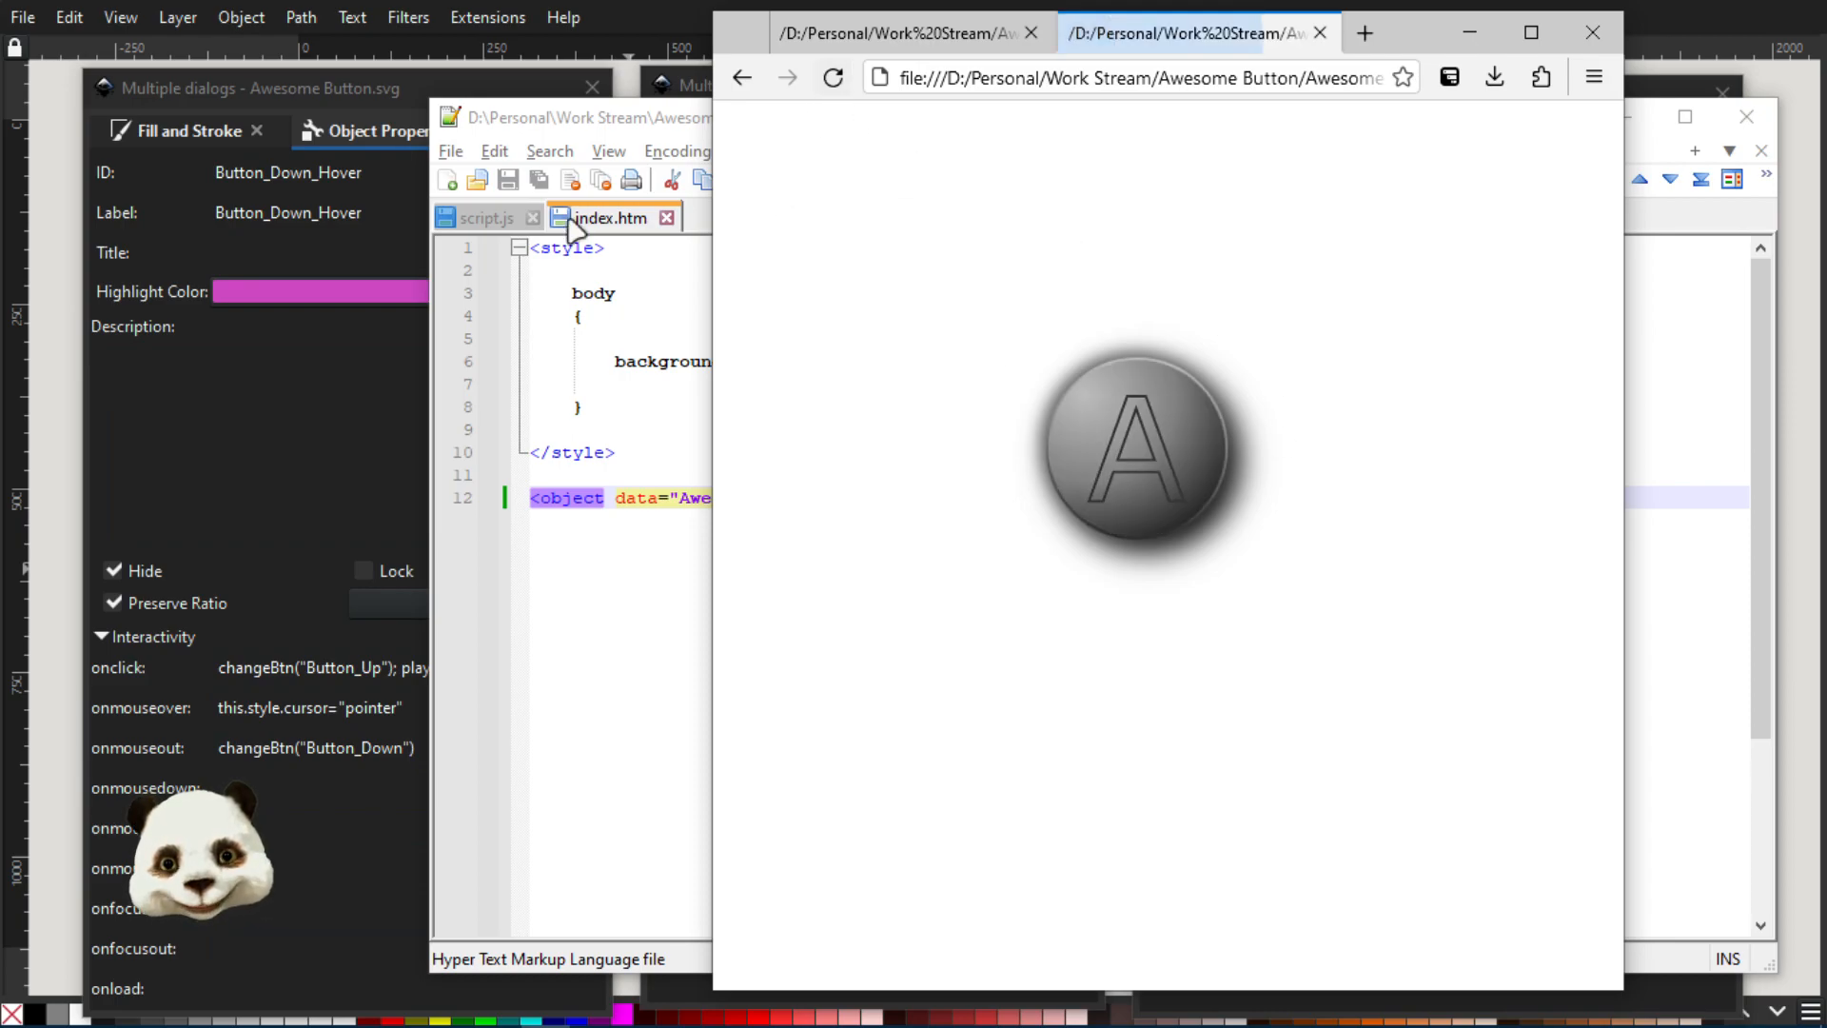
click(492, 220)
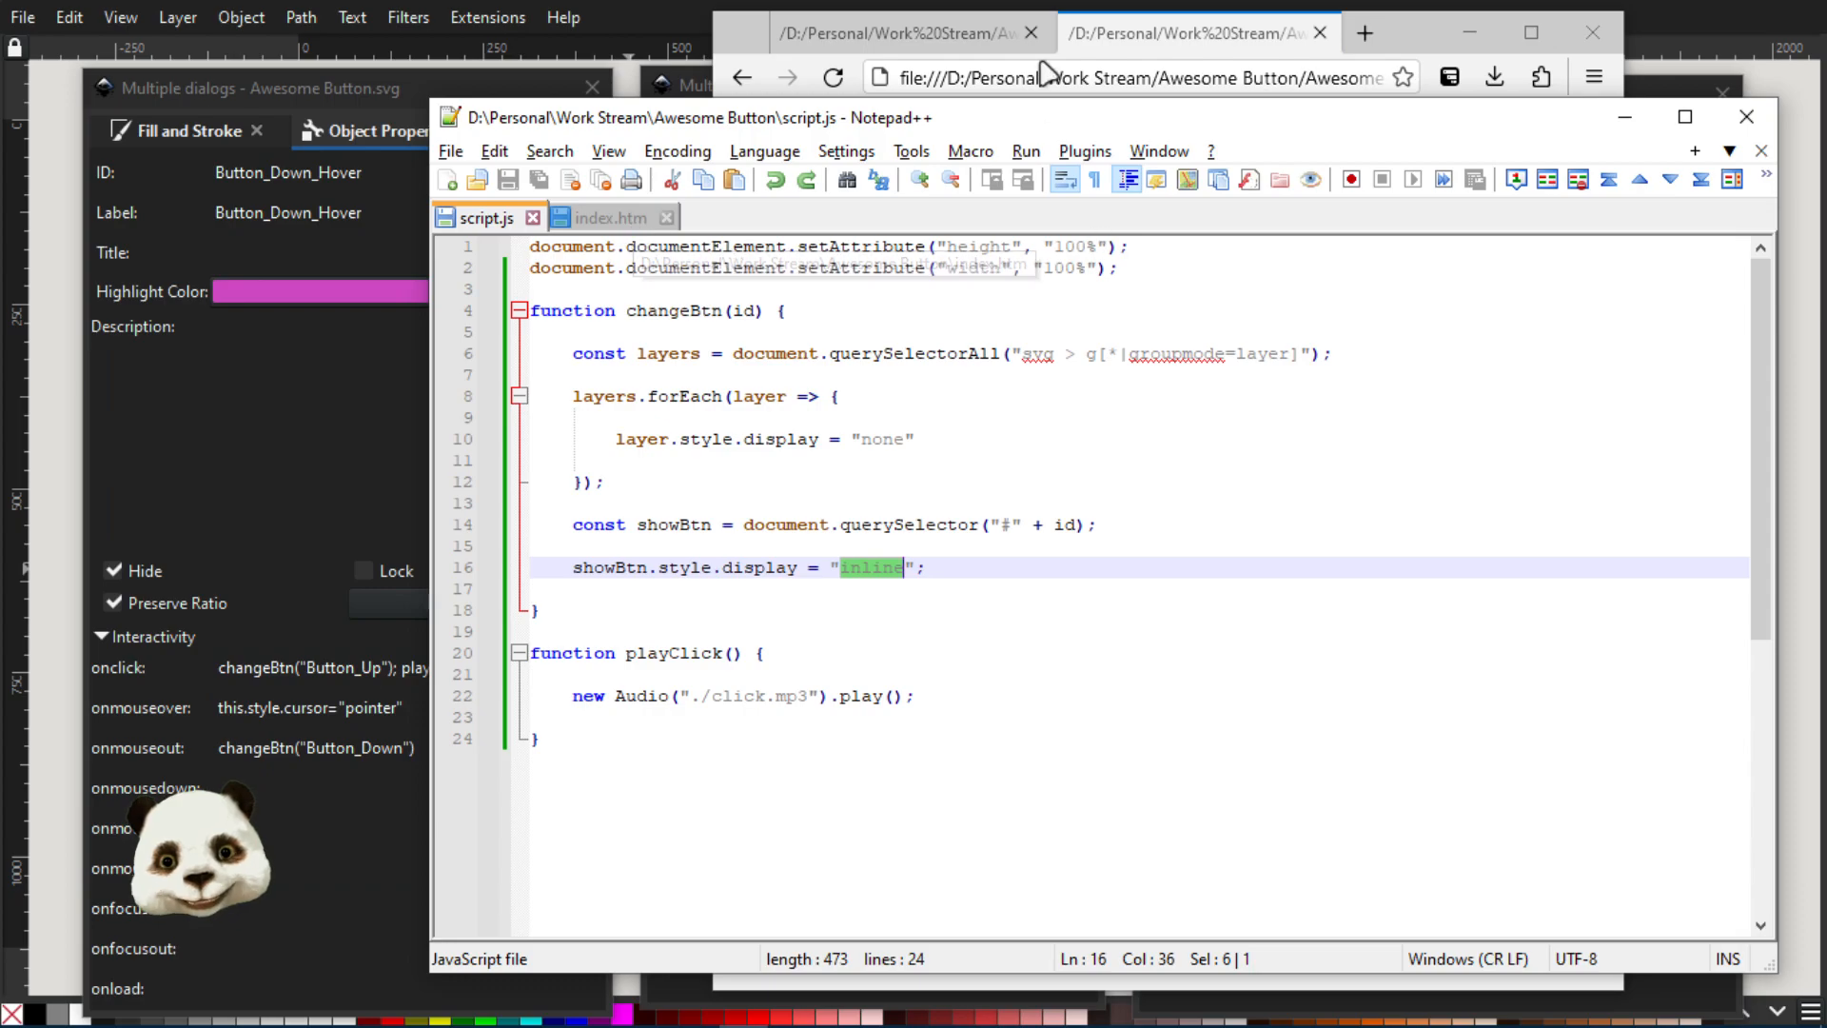
click(870, 33)
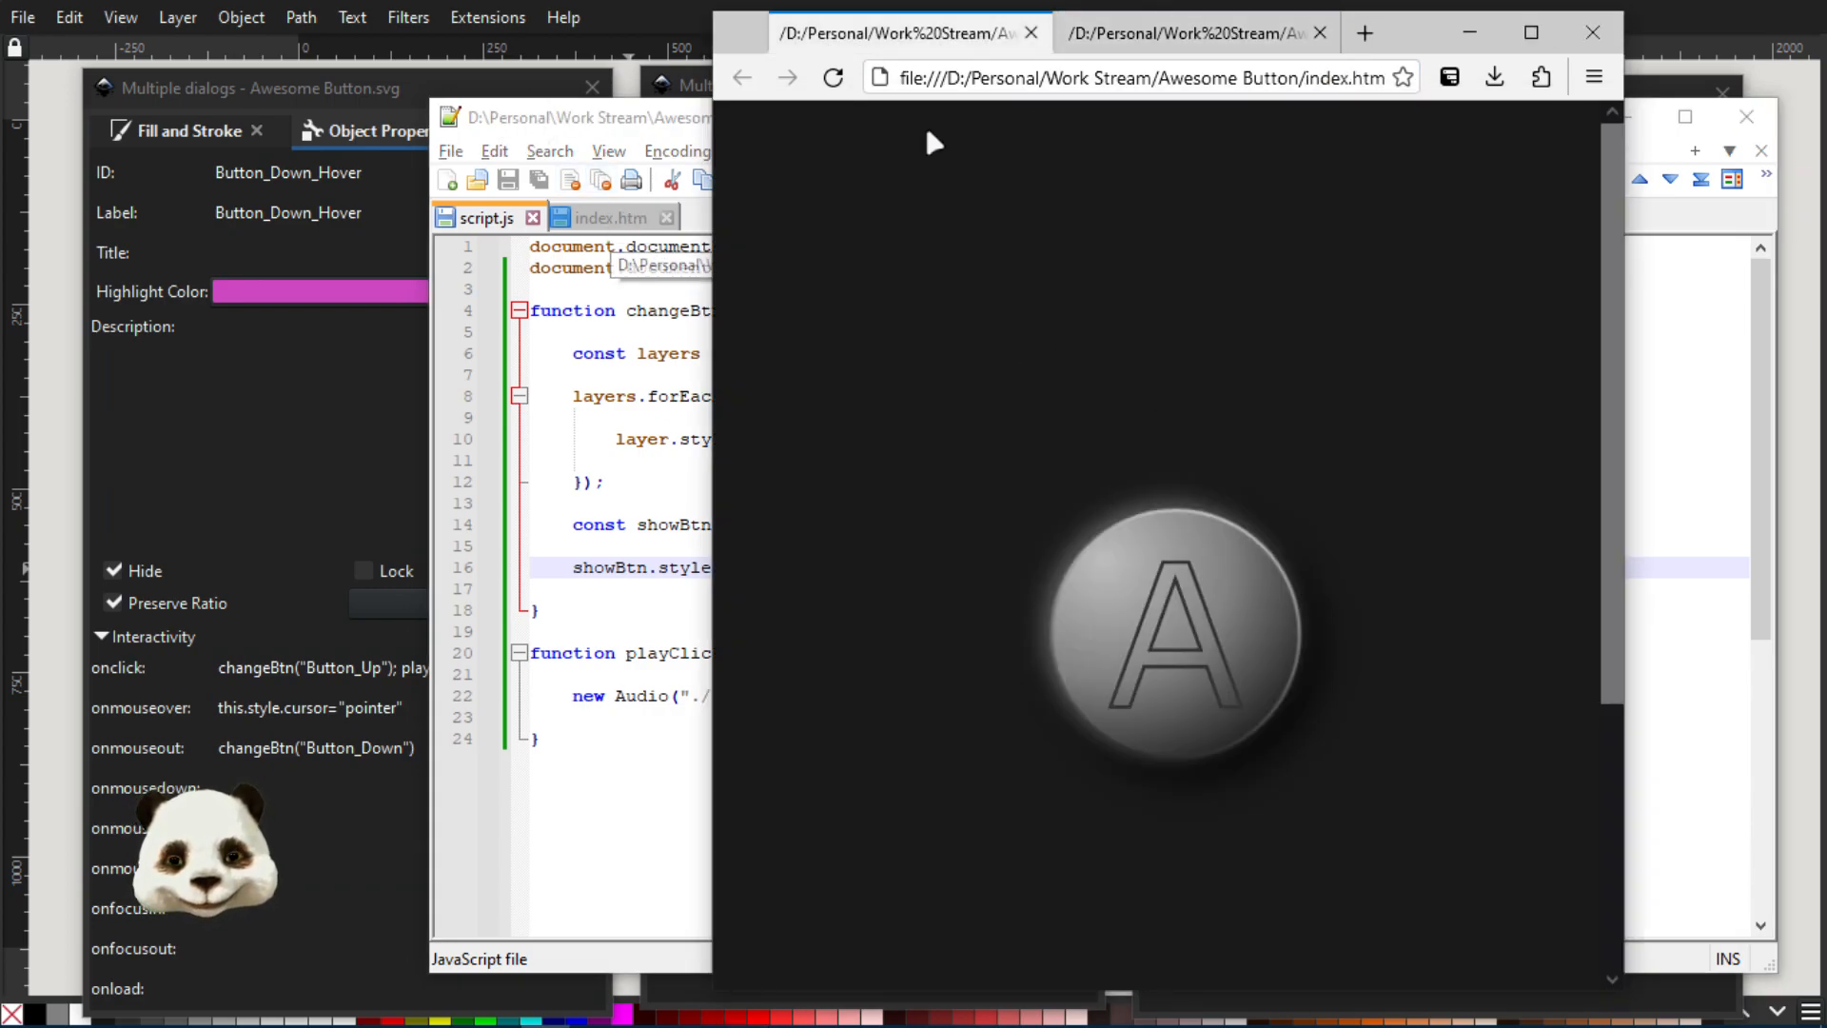
Restore width="100%" height="100%" to the object tag in index.htm with Notepad++, and reload the page in the browser
click(598, 228)
click(881, 498)
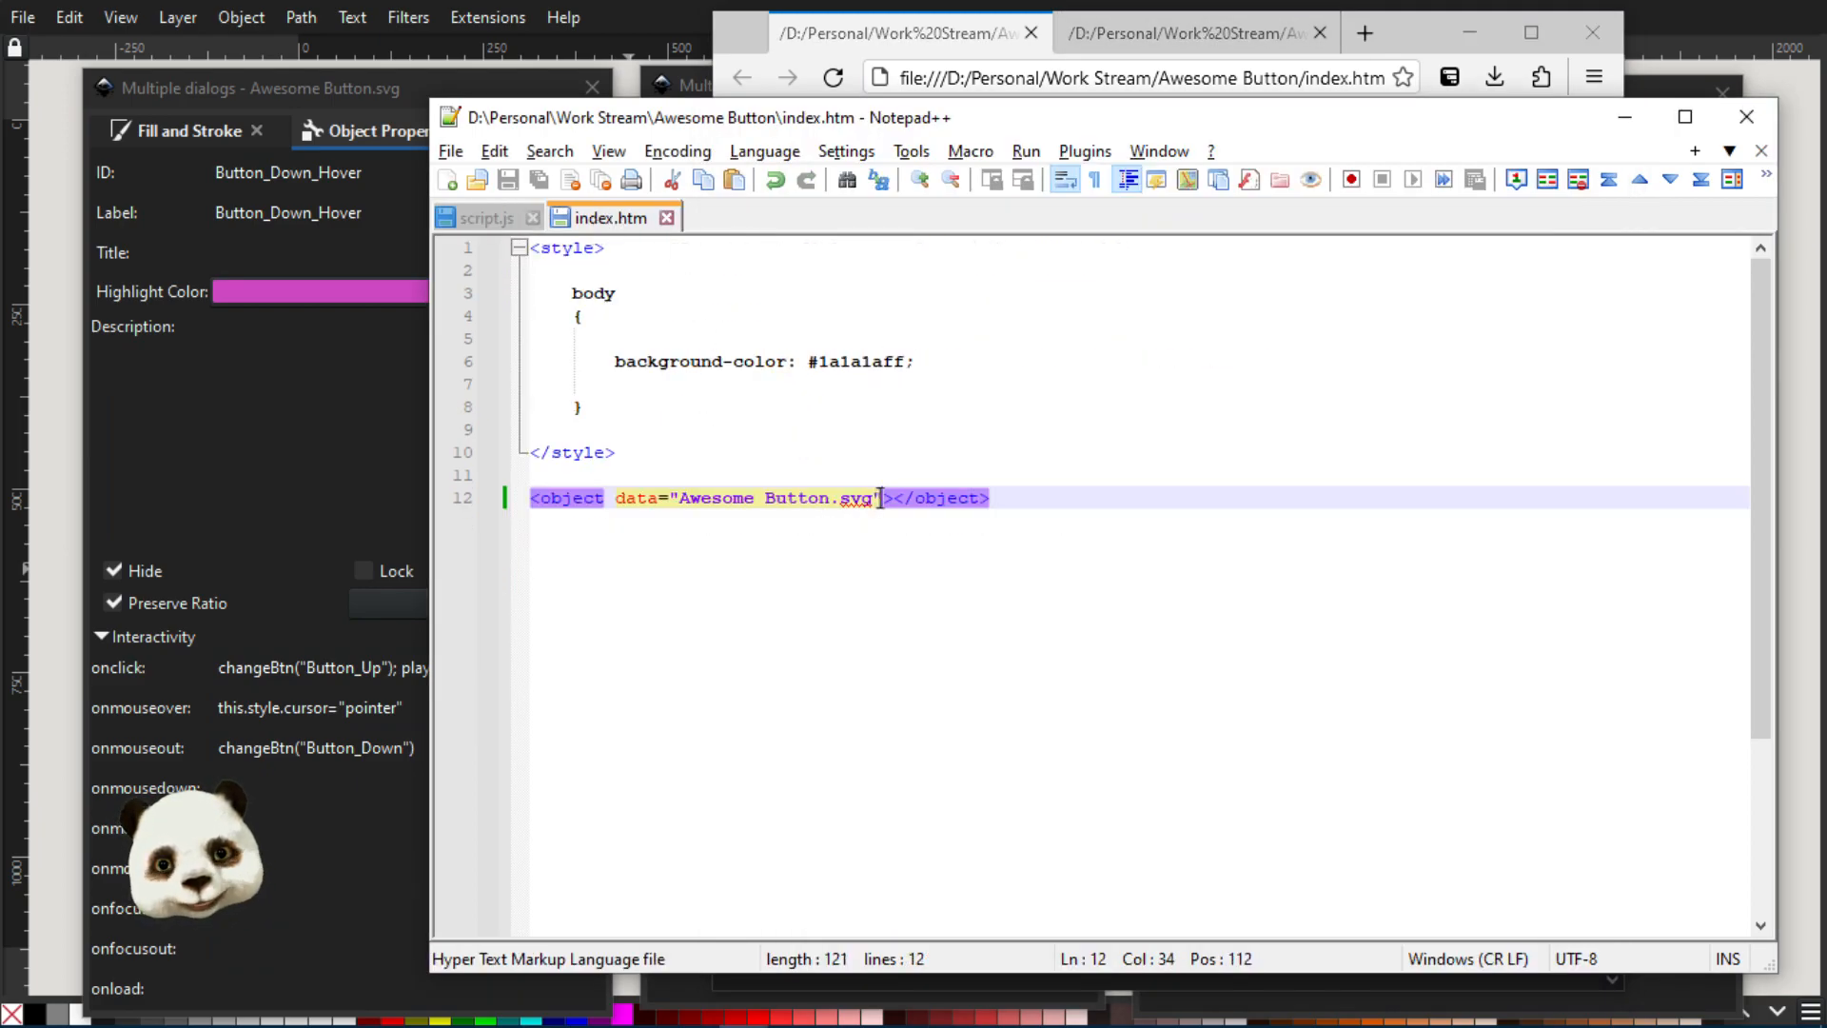
text(width="100%" height="100%")
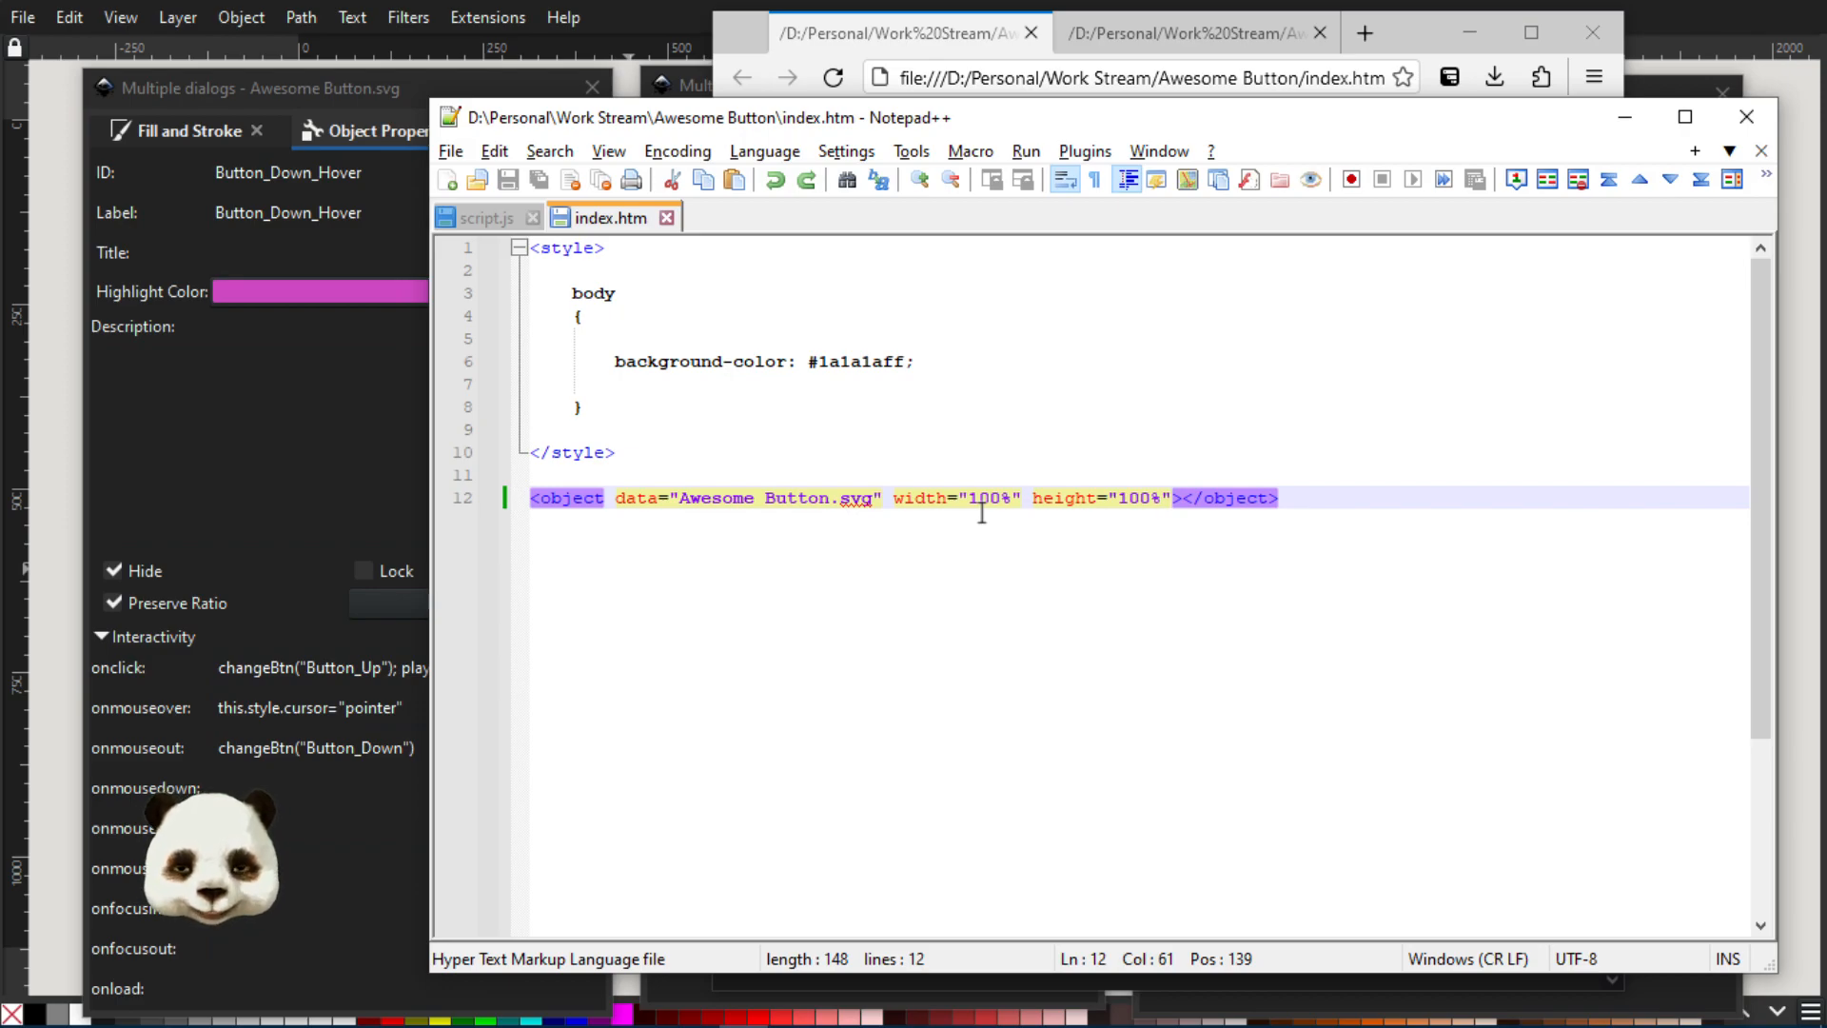
click(923, 53)
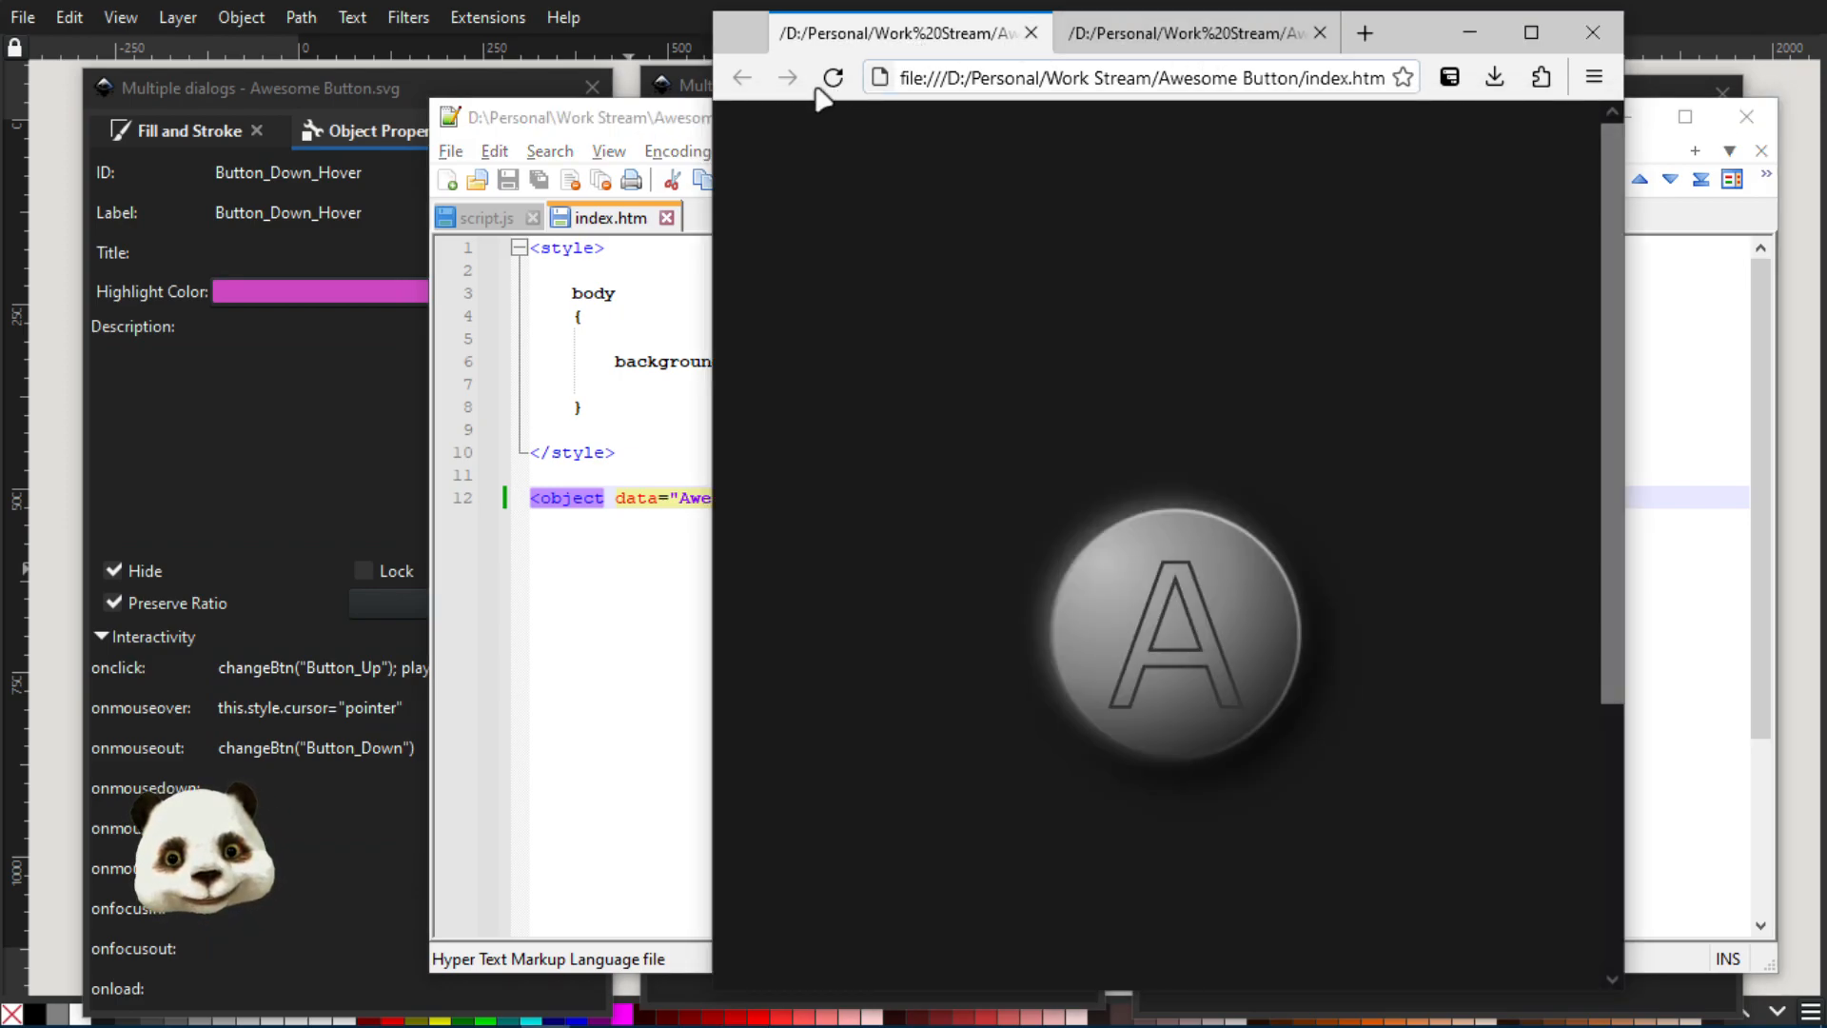
click(832, 77)
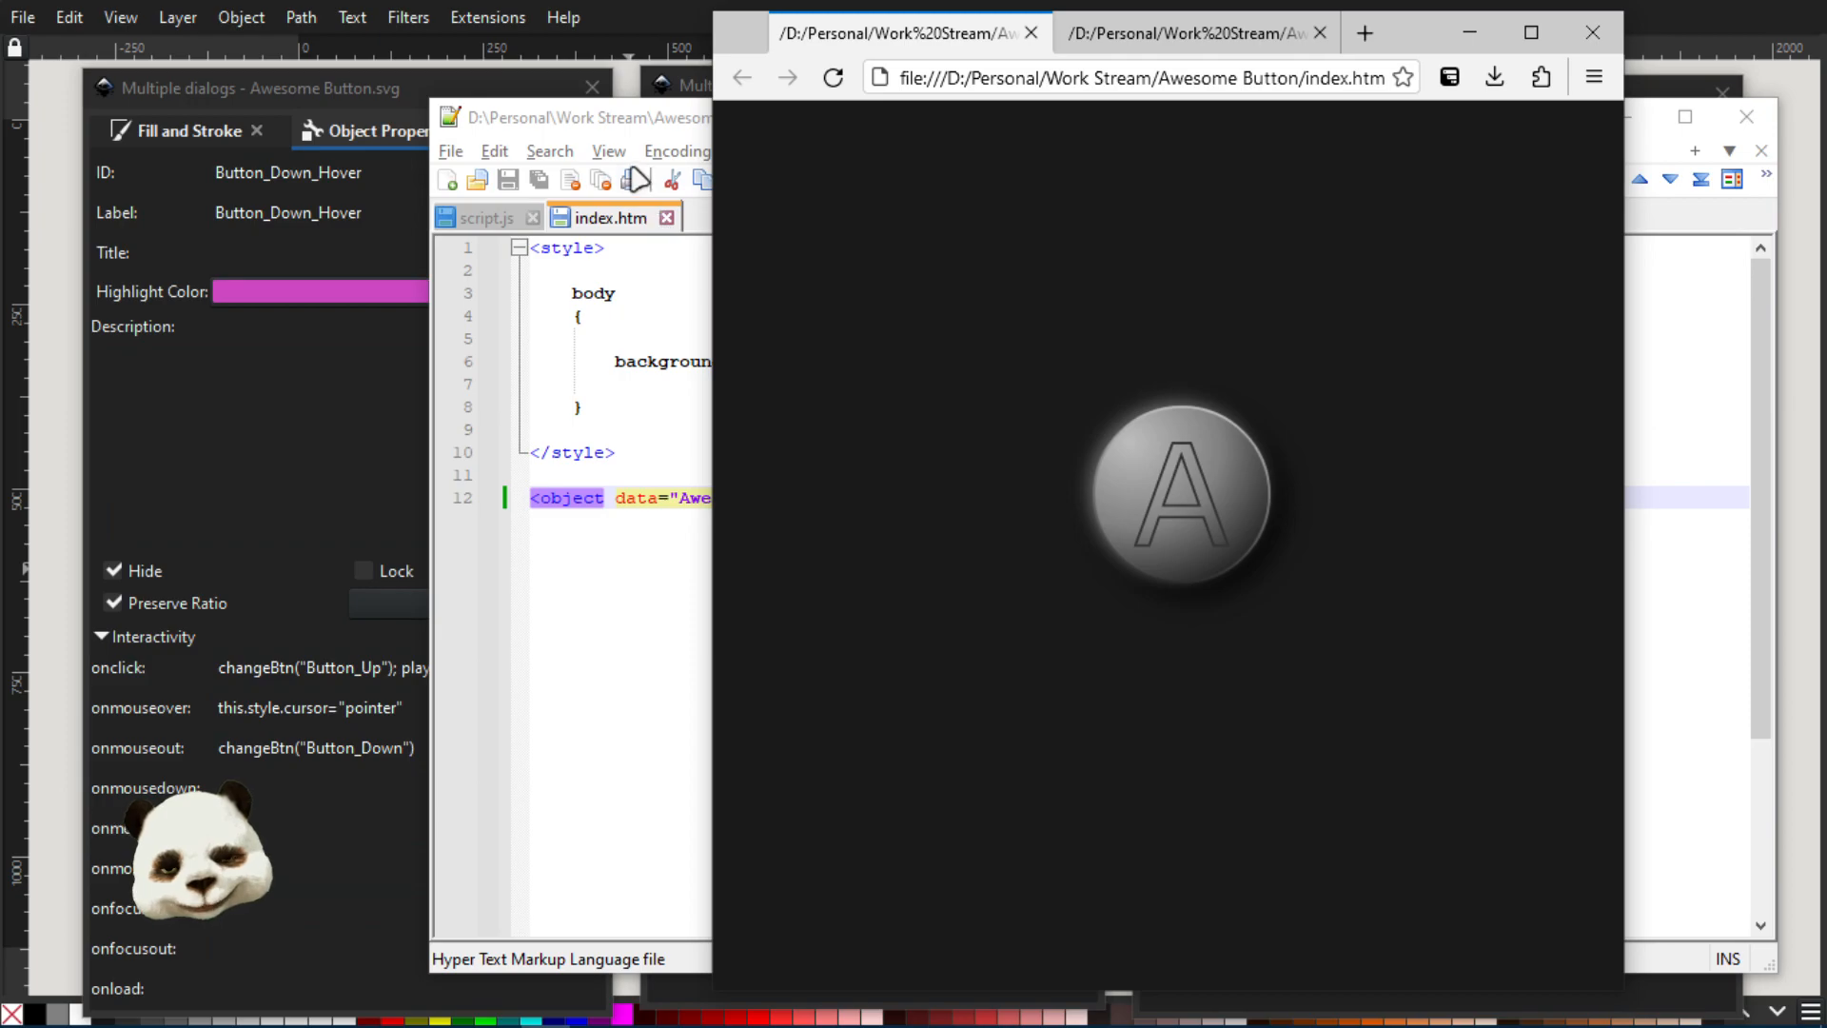
Add the text "Title" on line 11 above the object tag in index.htm, save, and reload the browser page to examine the layout
click(636, 121)
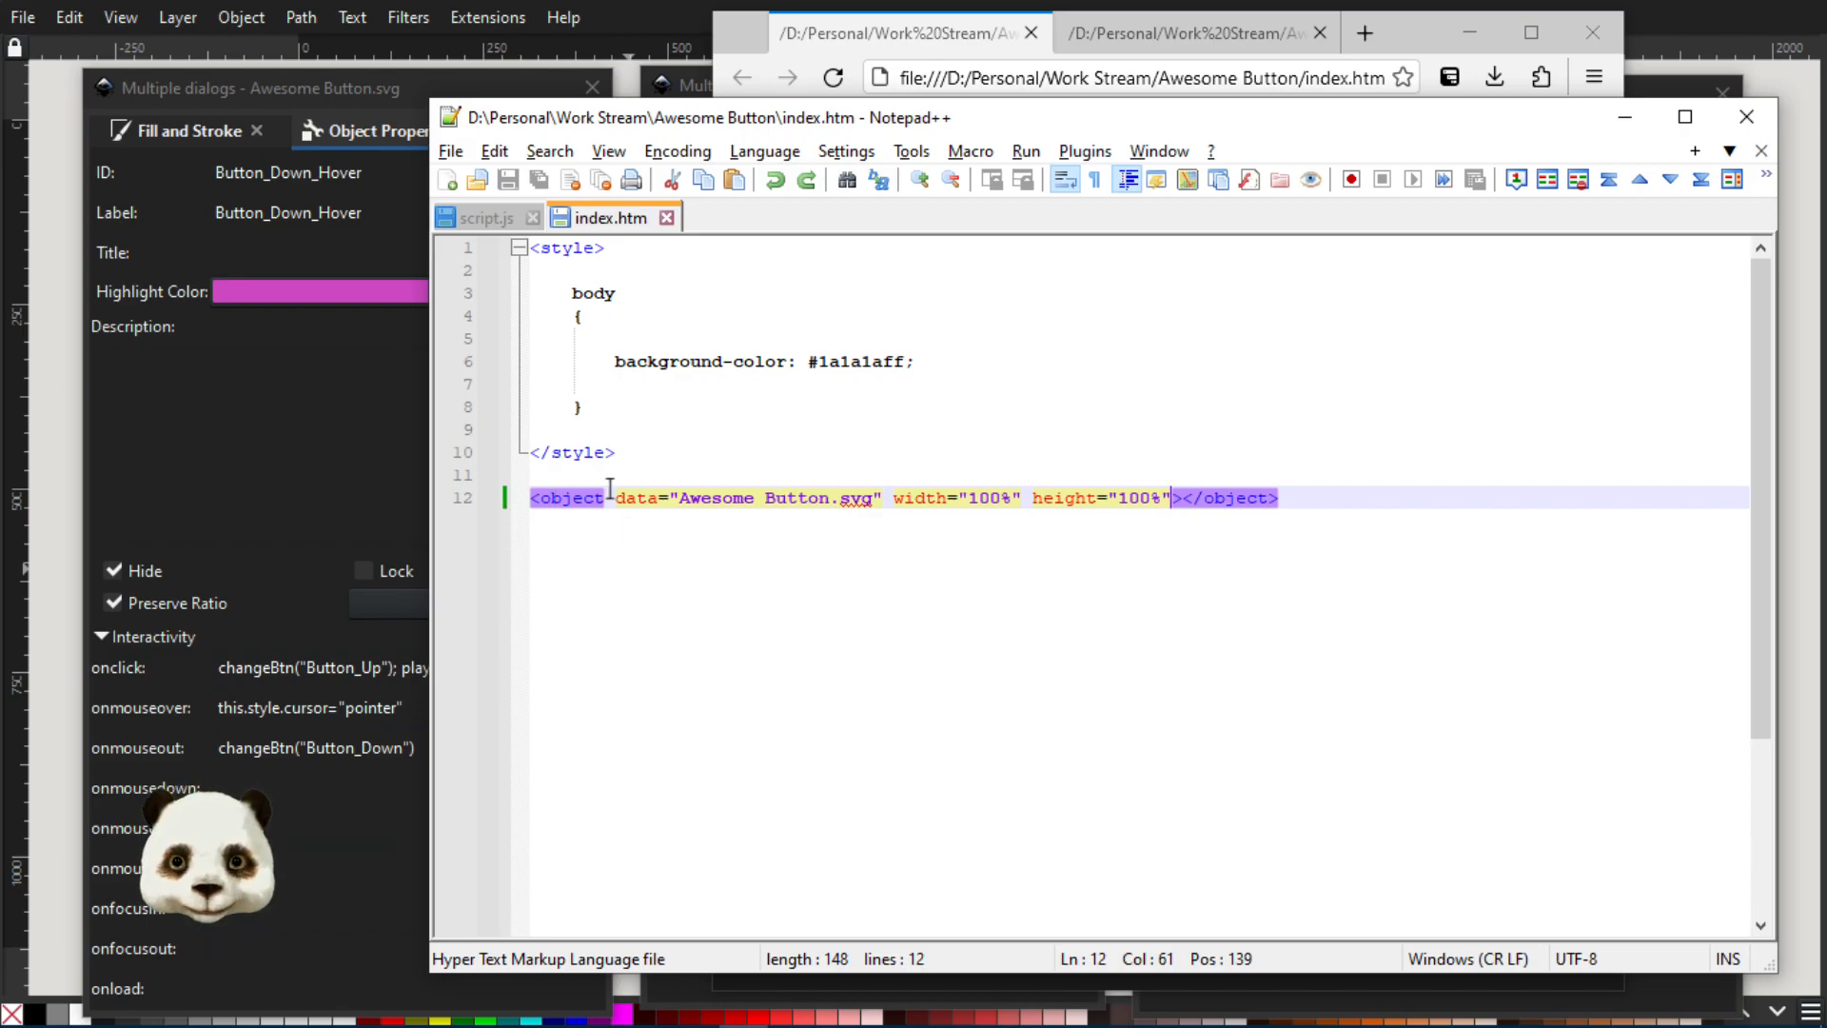
click(603, 473)
text(Titl)
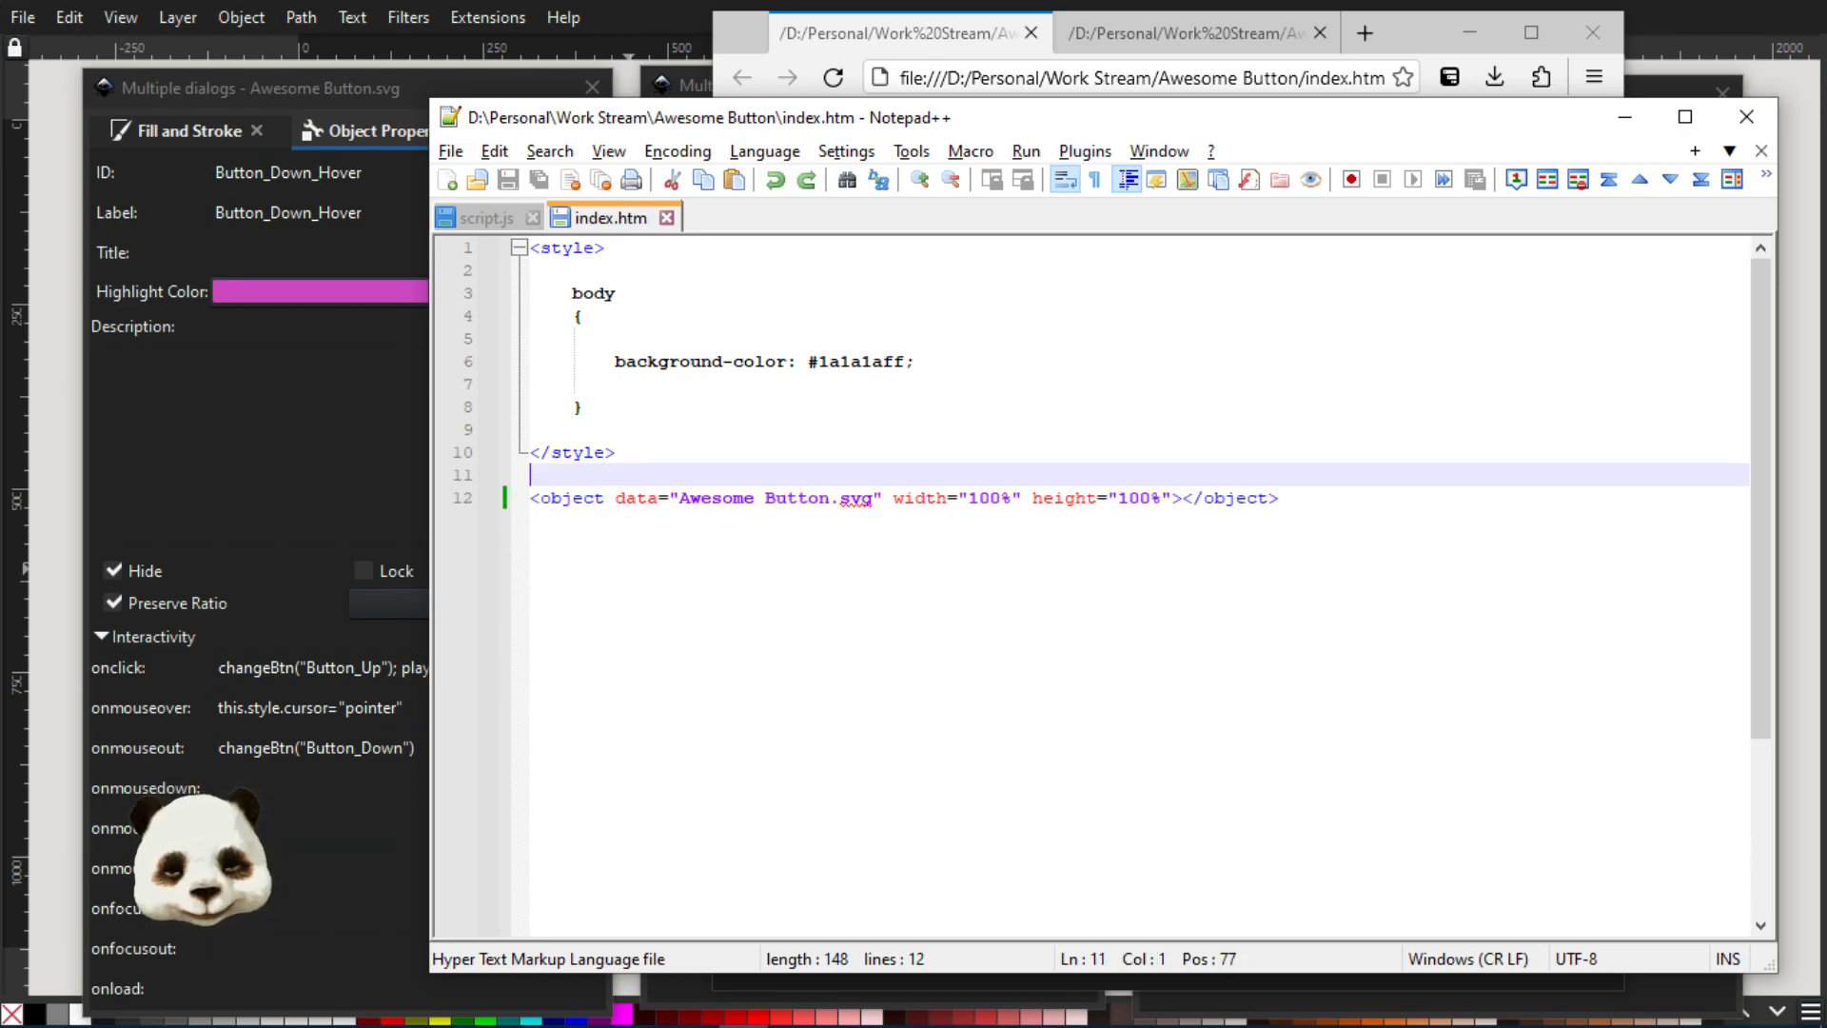
text(e)
key(ctrl+s)
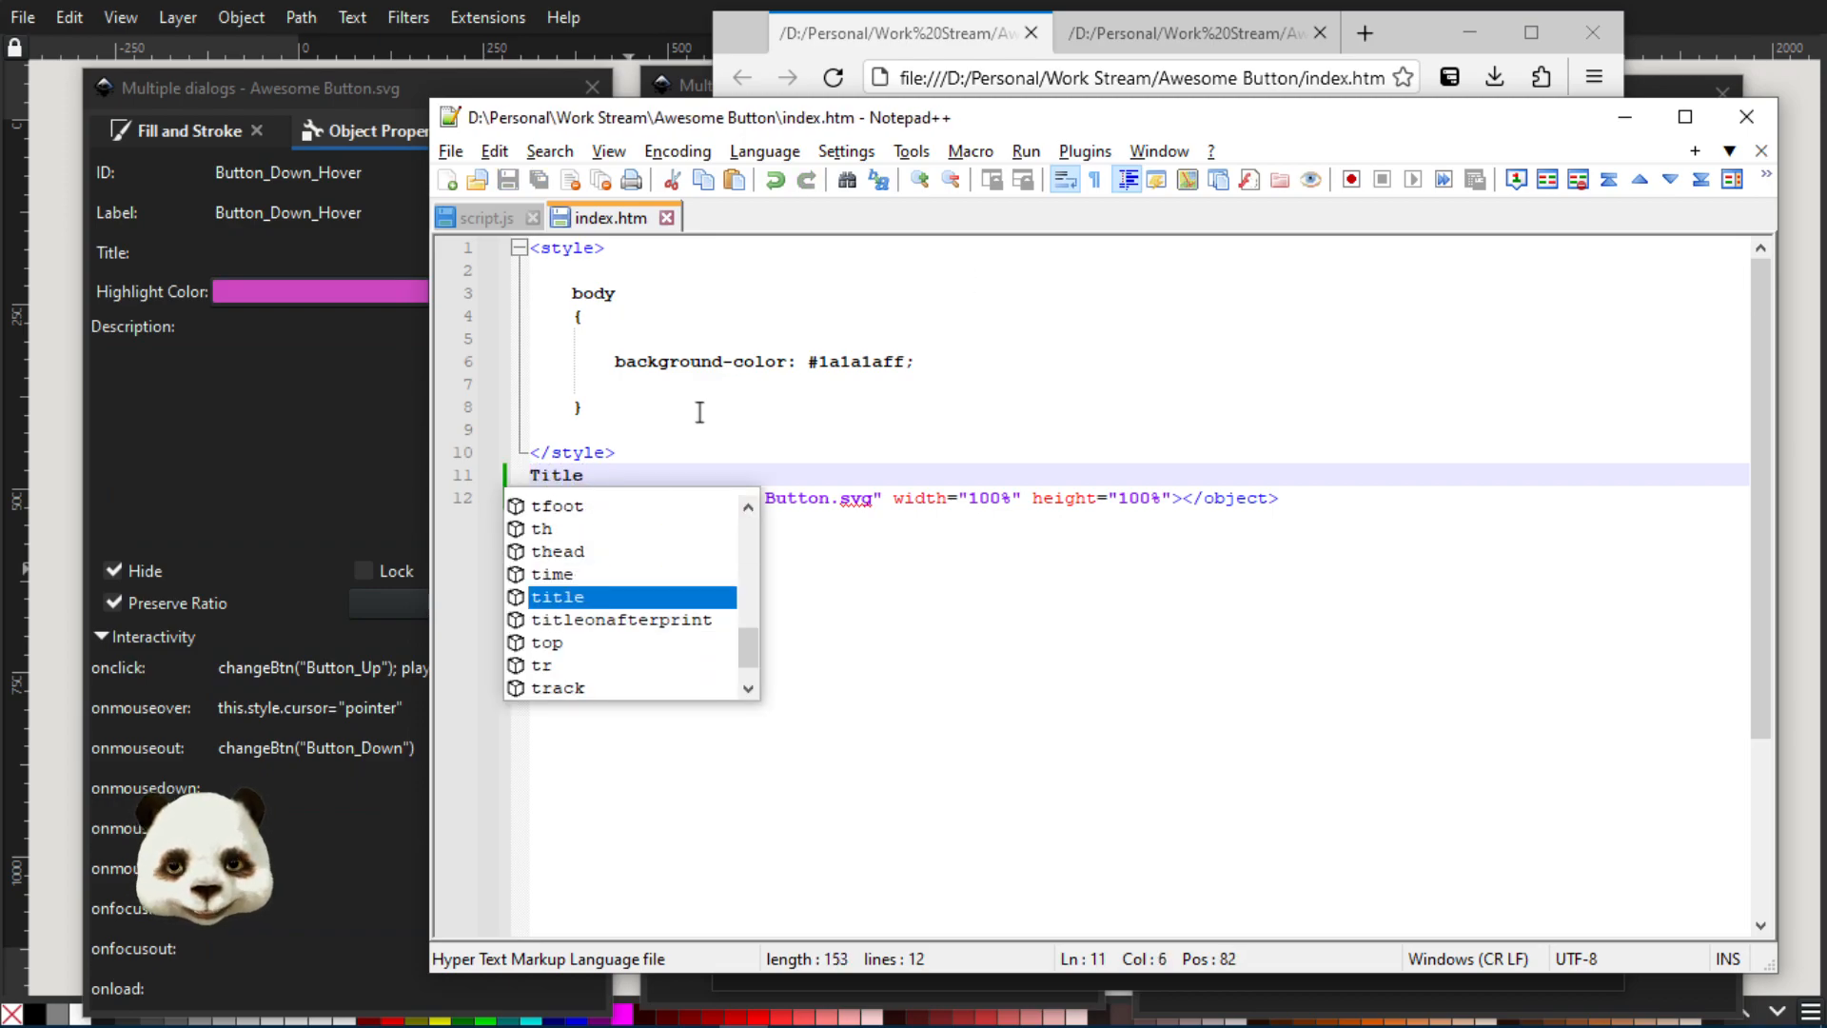
click(961, 45)
click(831, 77)
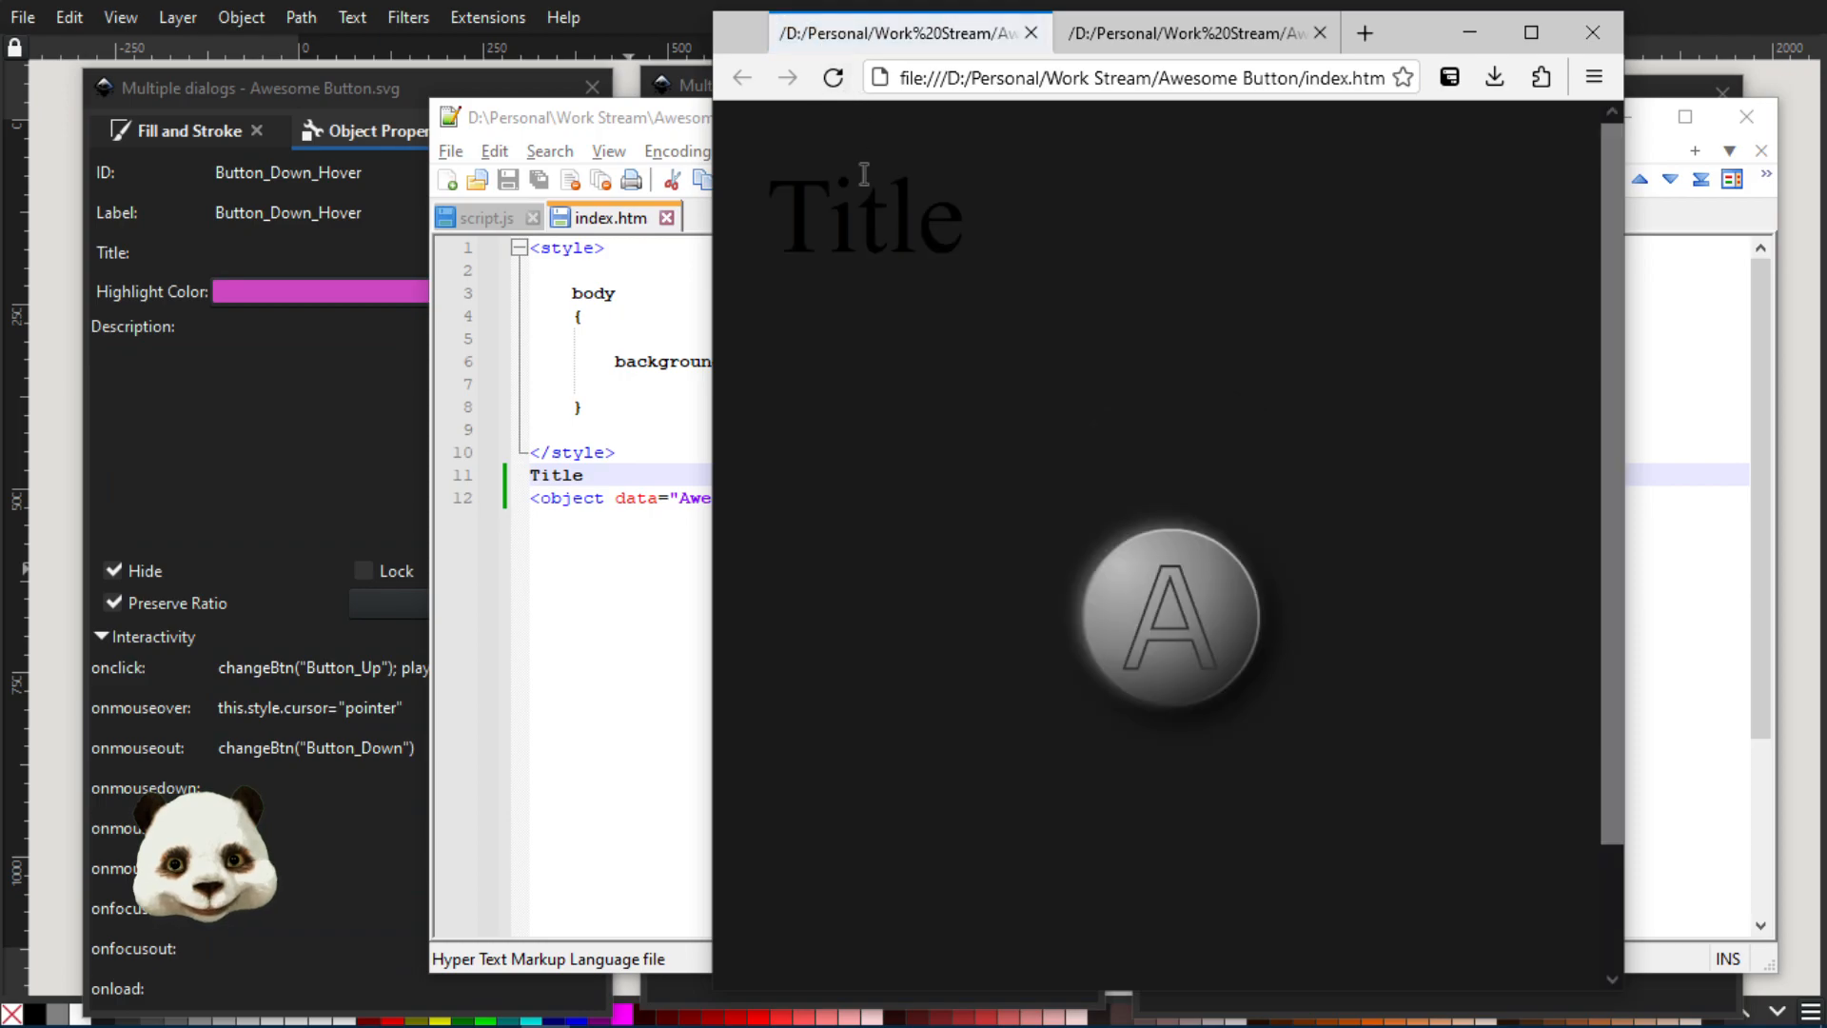
double_click(851, 233)
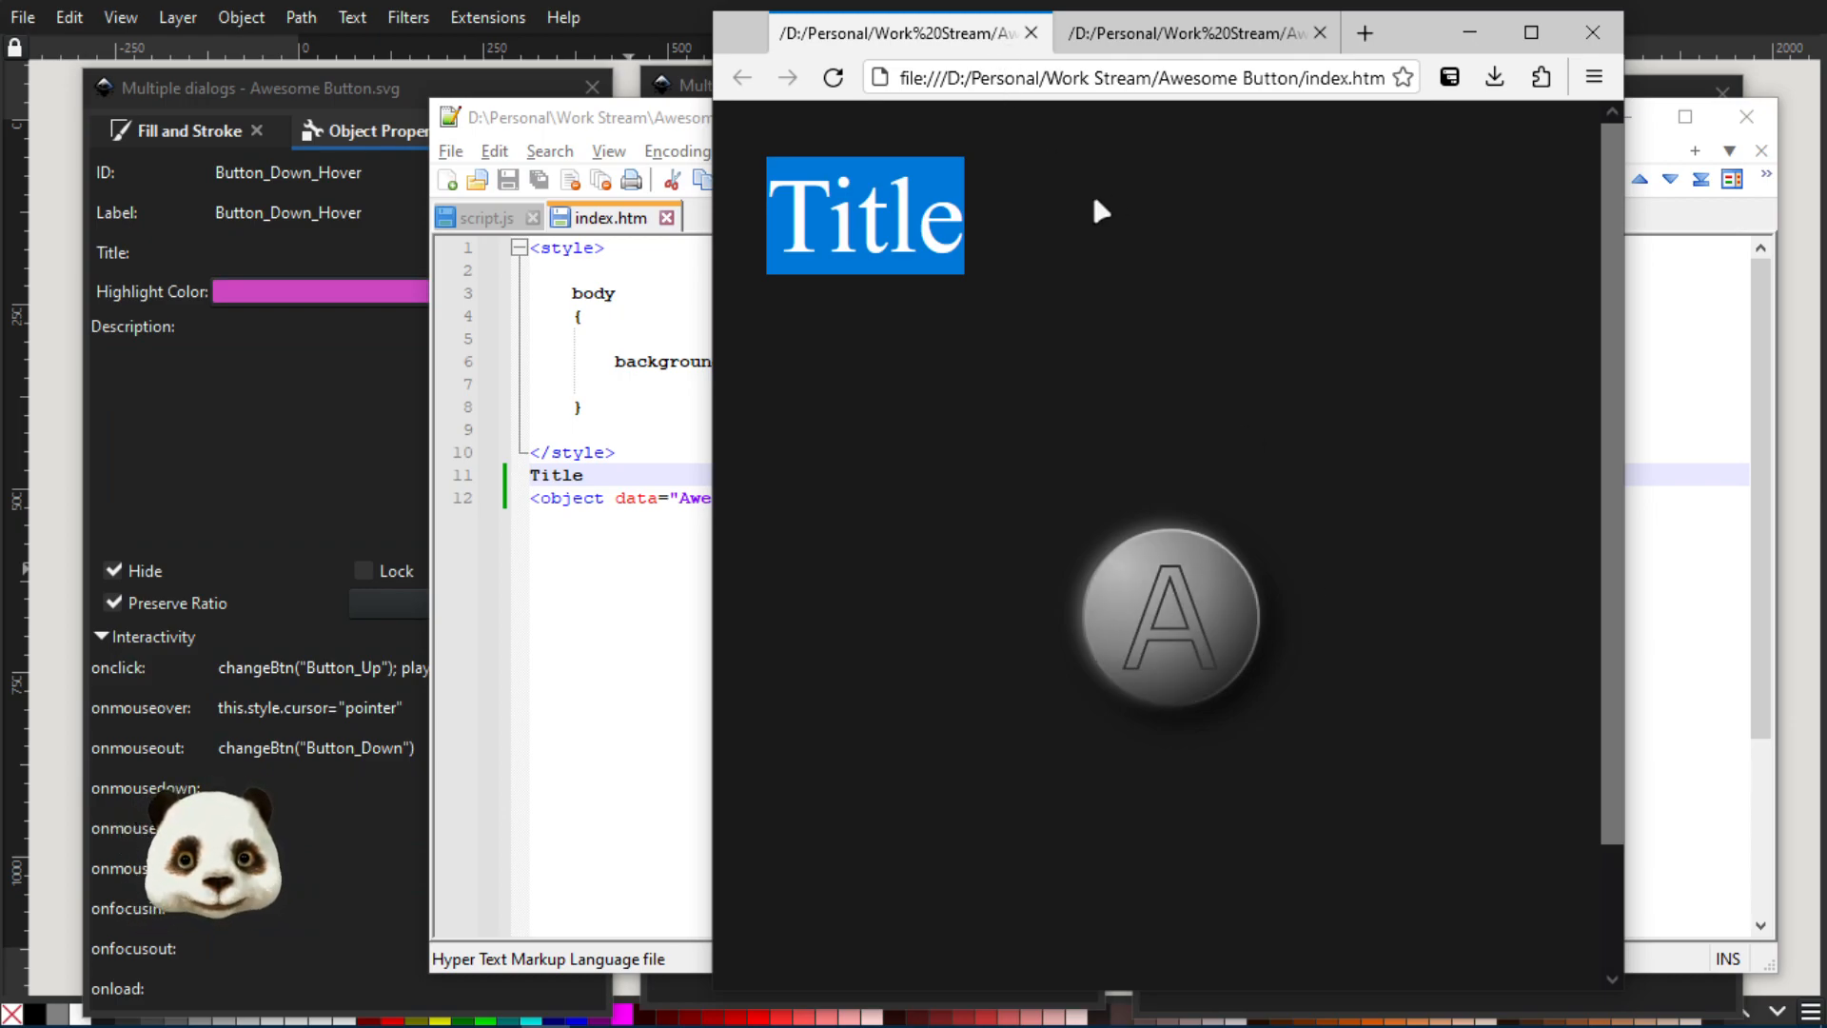
click(1055, 200)
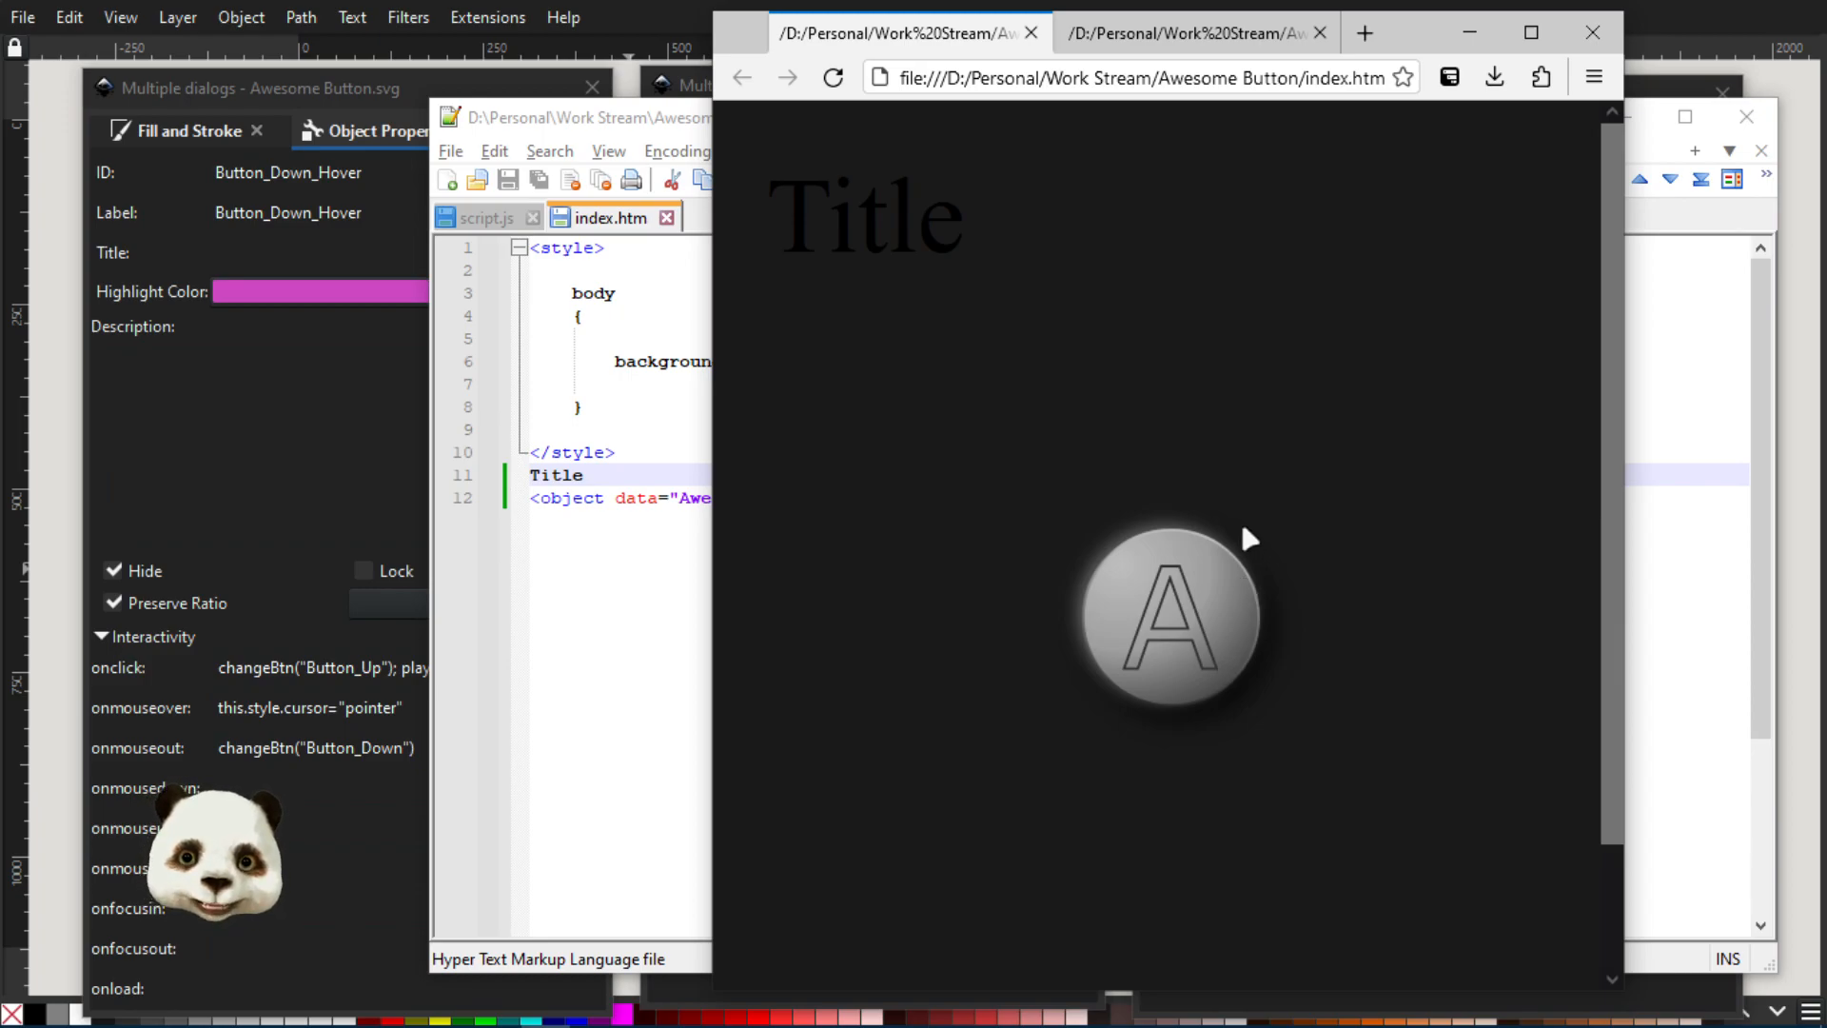
Delete the word "Title" from line 11 of index.htm in Notepad++
click(592, 480)
double_click(592, 481)
key(BackSpace)
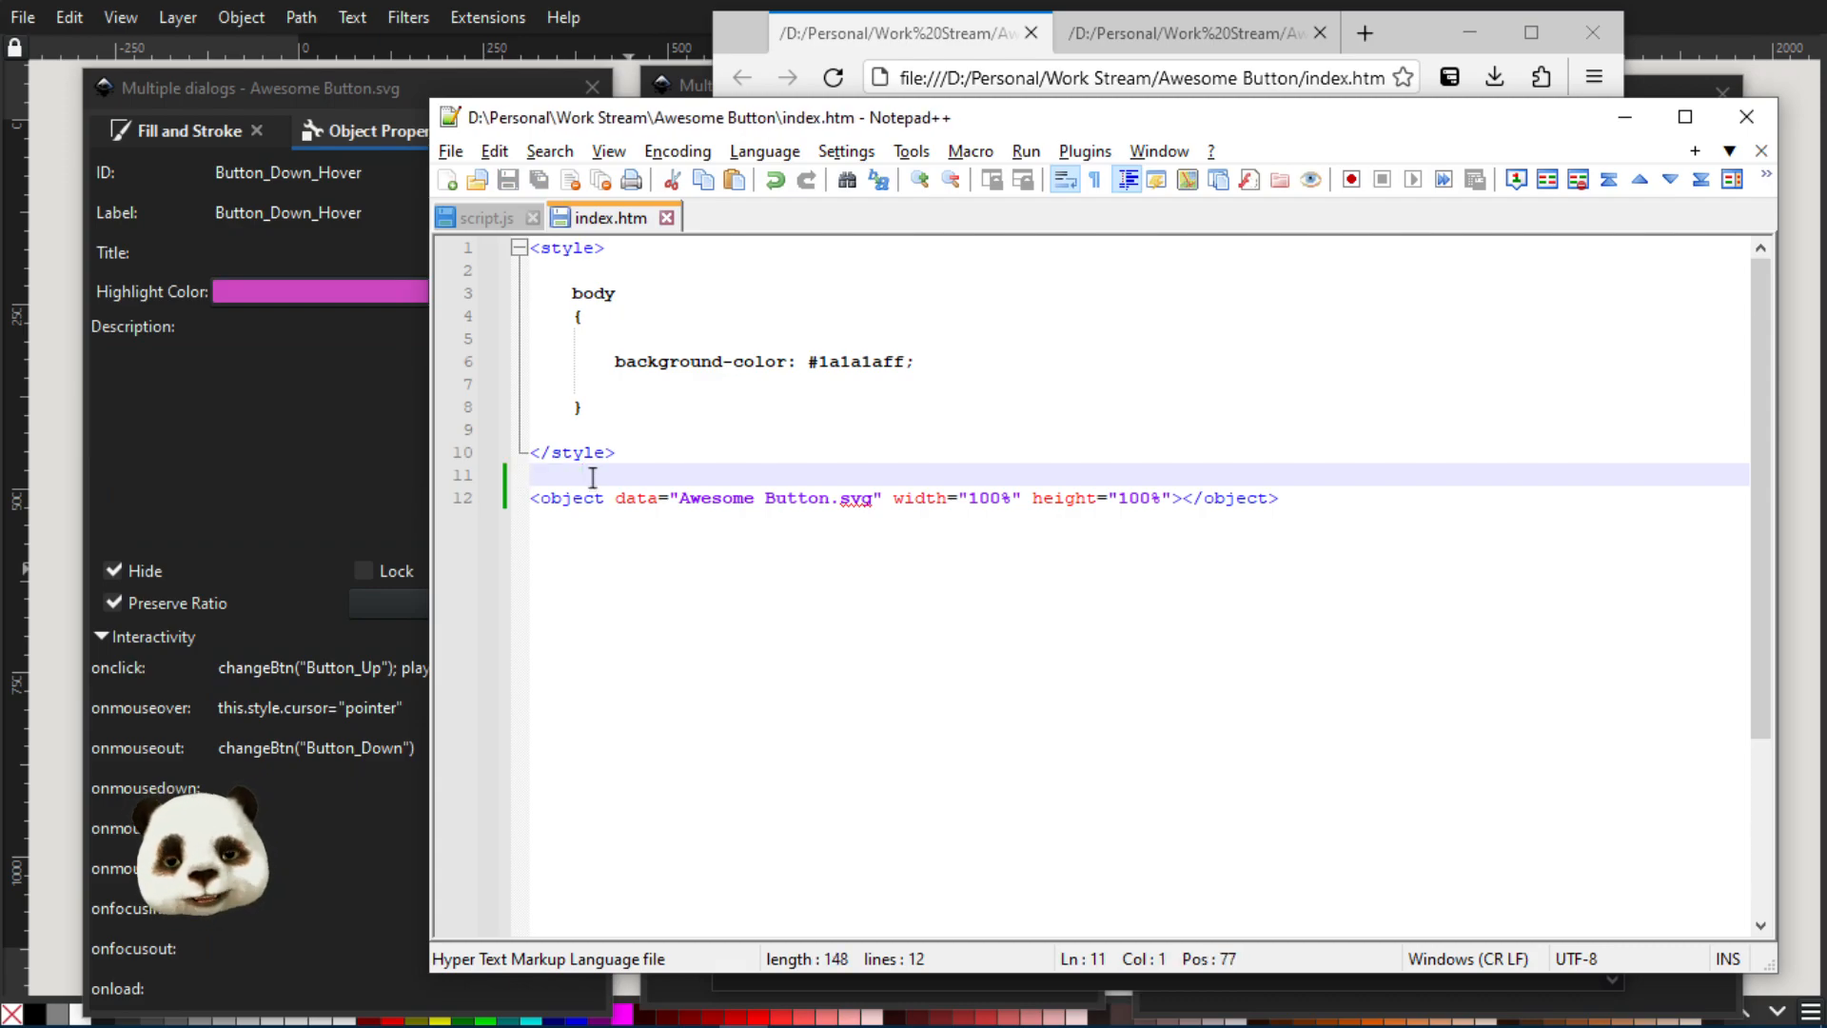
Highlight the entire script.js code in Notepad++, then switch to the browser and reload index.htm
click(475, 233)
drag(534, 250, 885, 755)
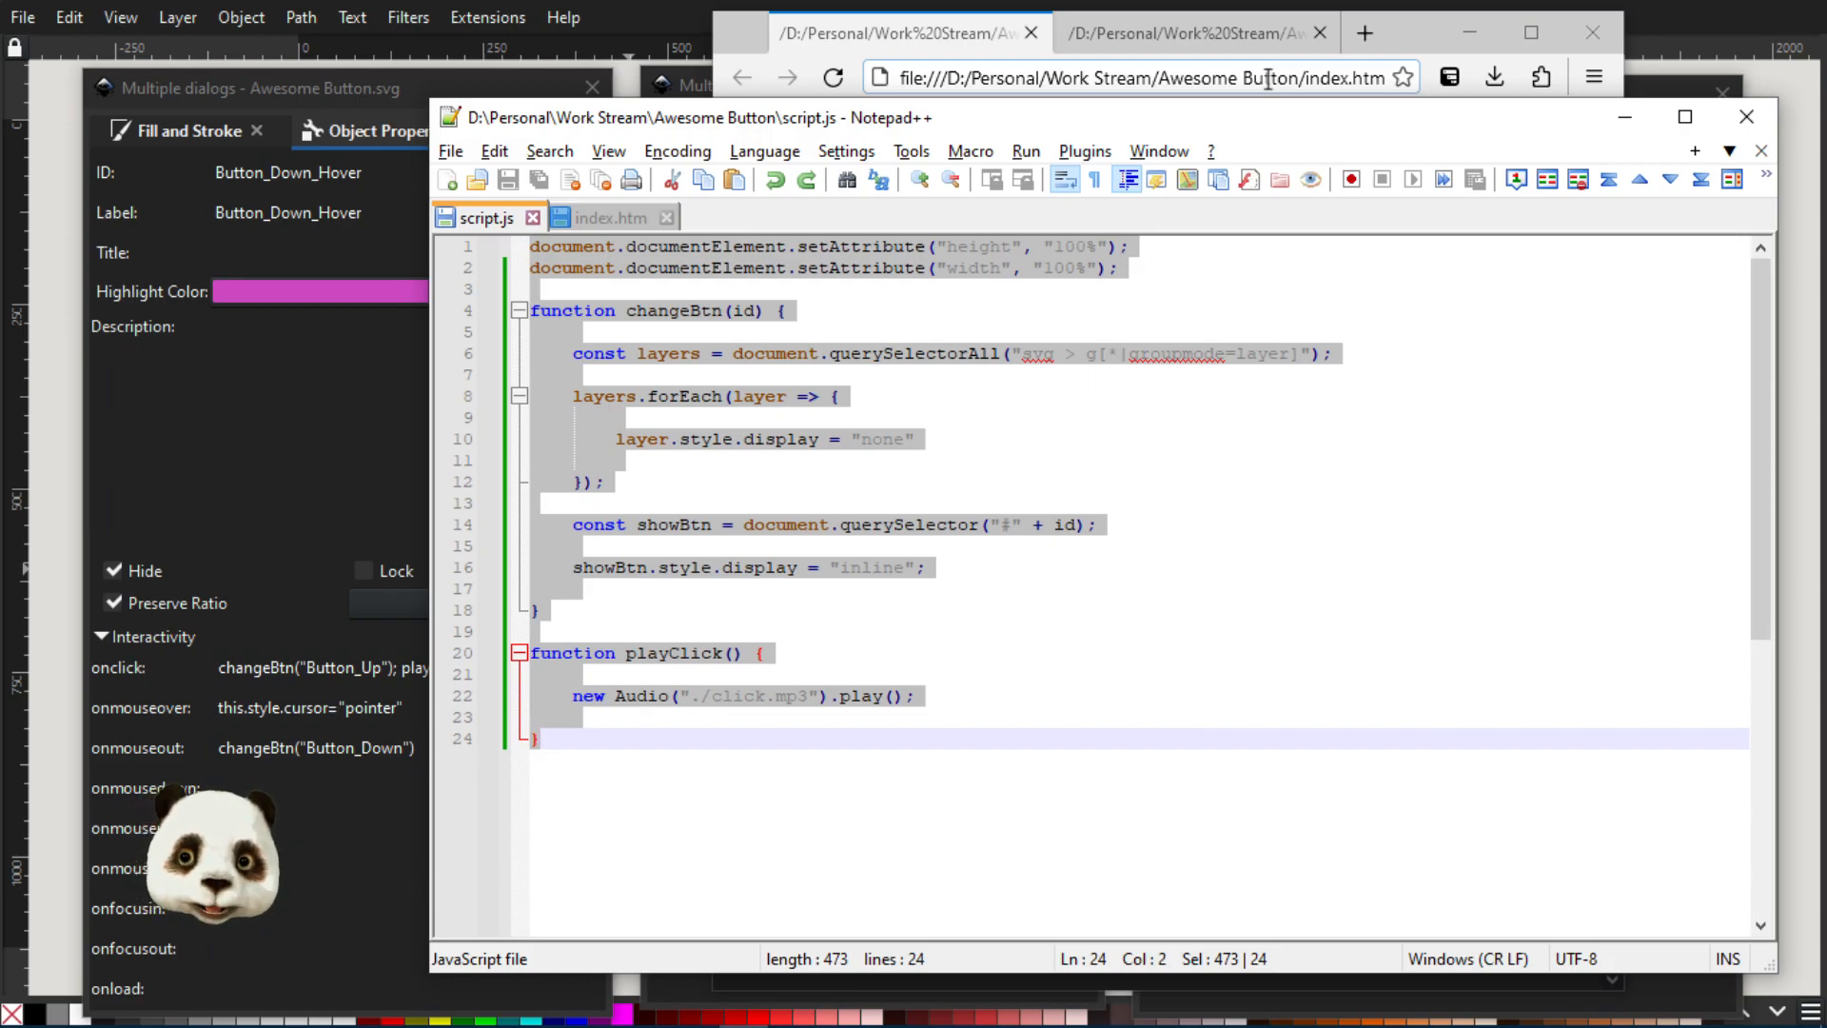
click(918, 45)
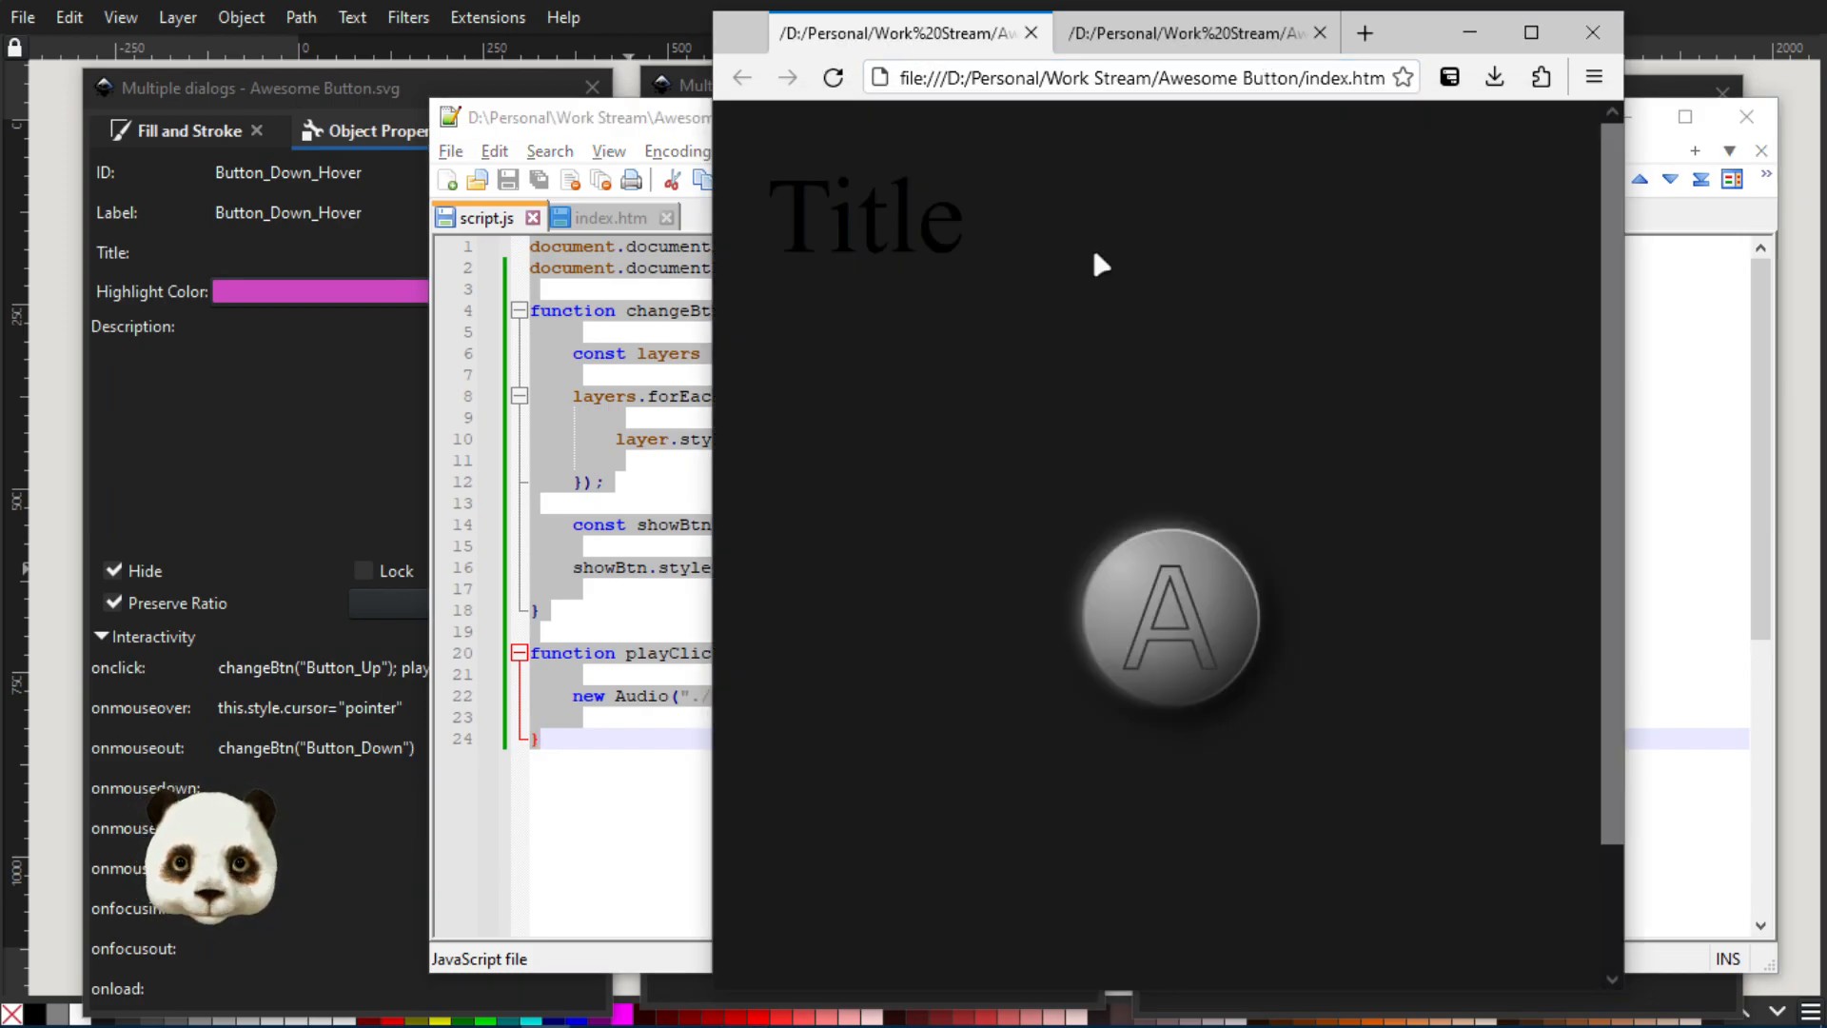
click(833, 78)
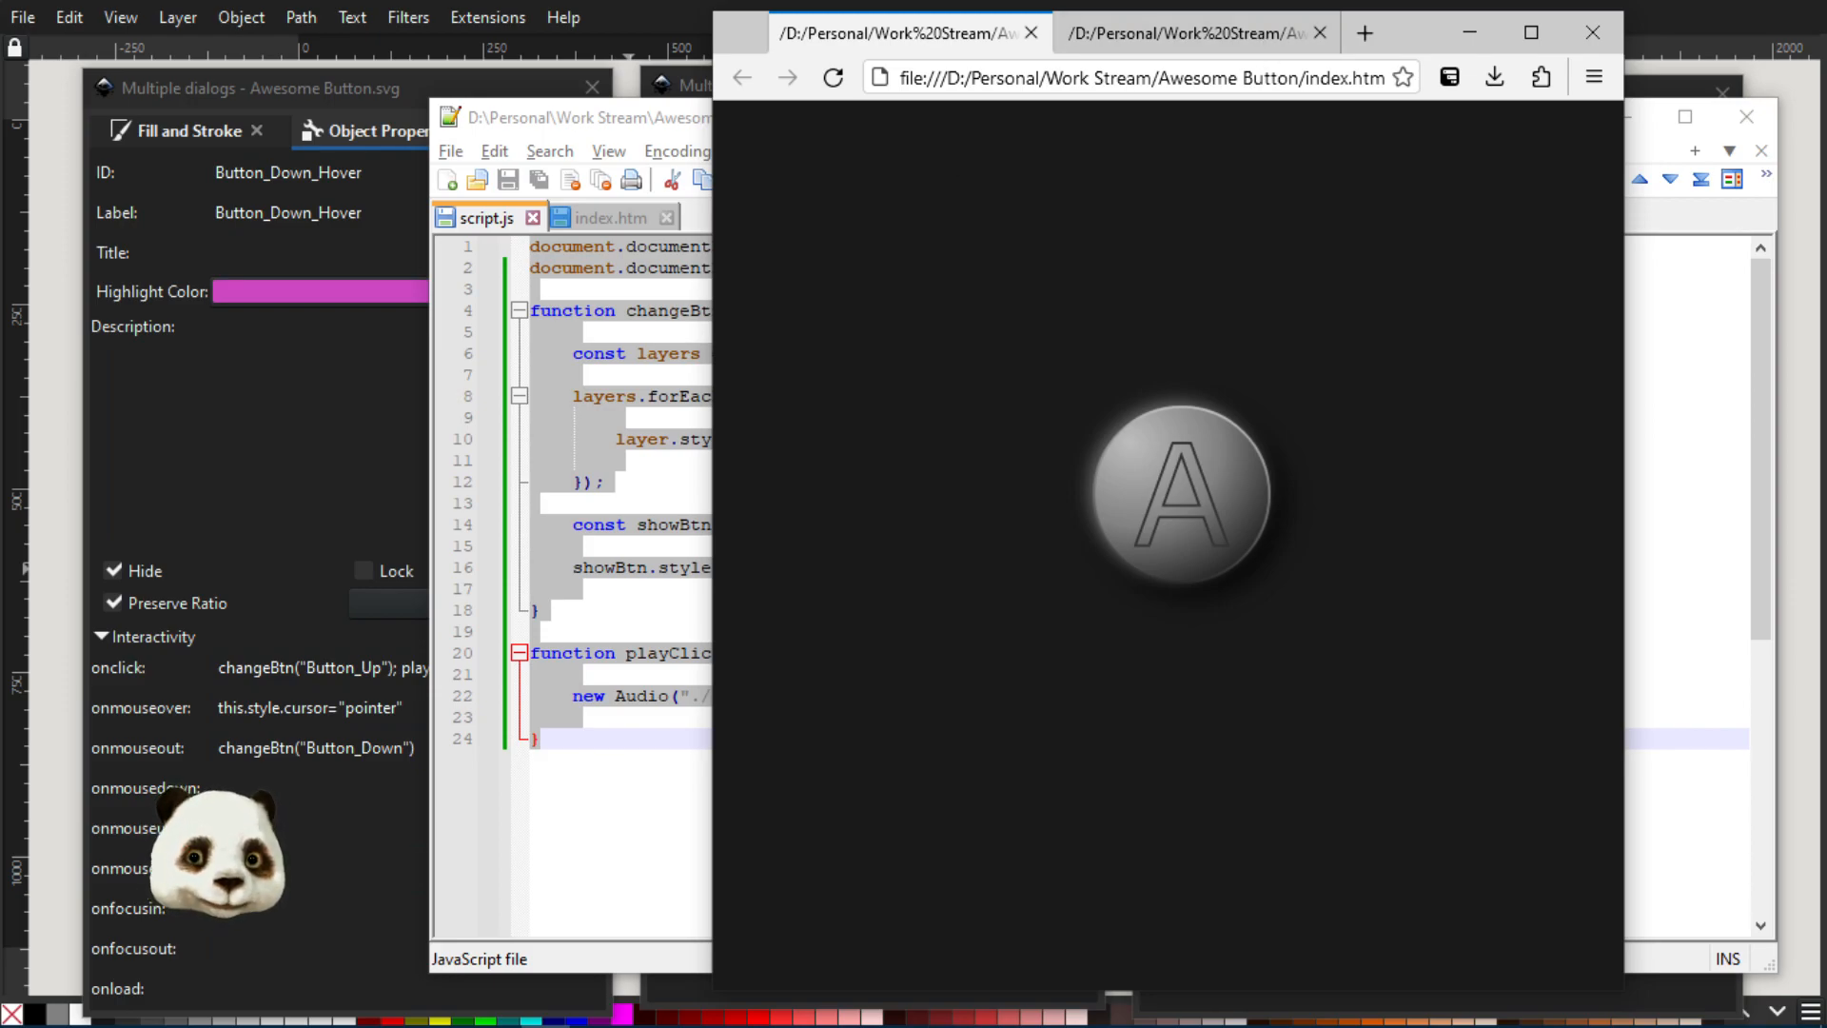
Show the files in the Awesome Button folder, then move that window aside and return to the browser
drag(1826, 143, 571, 114)
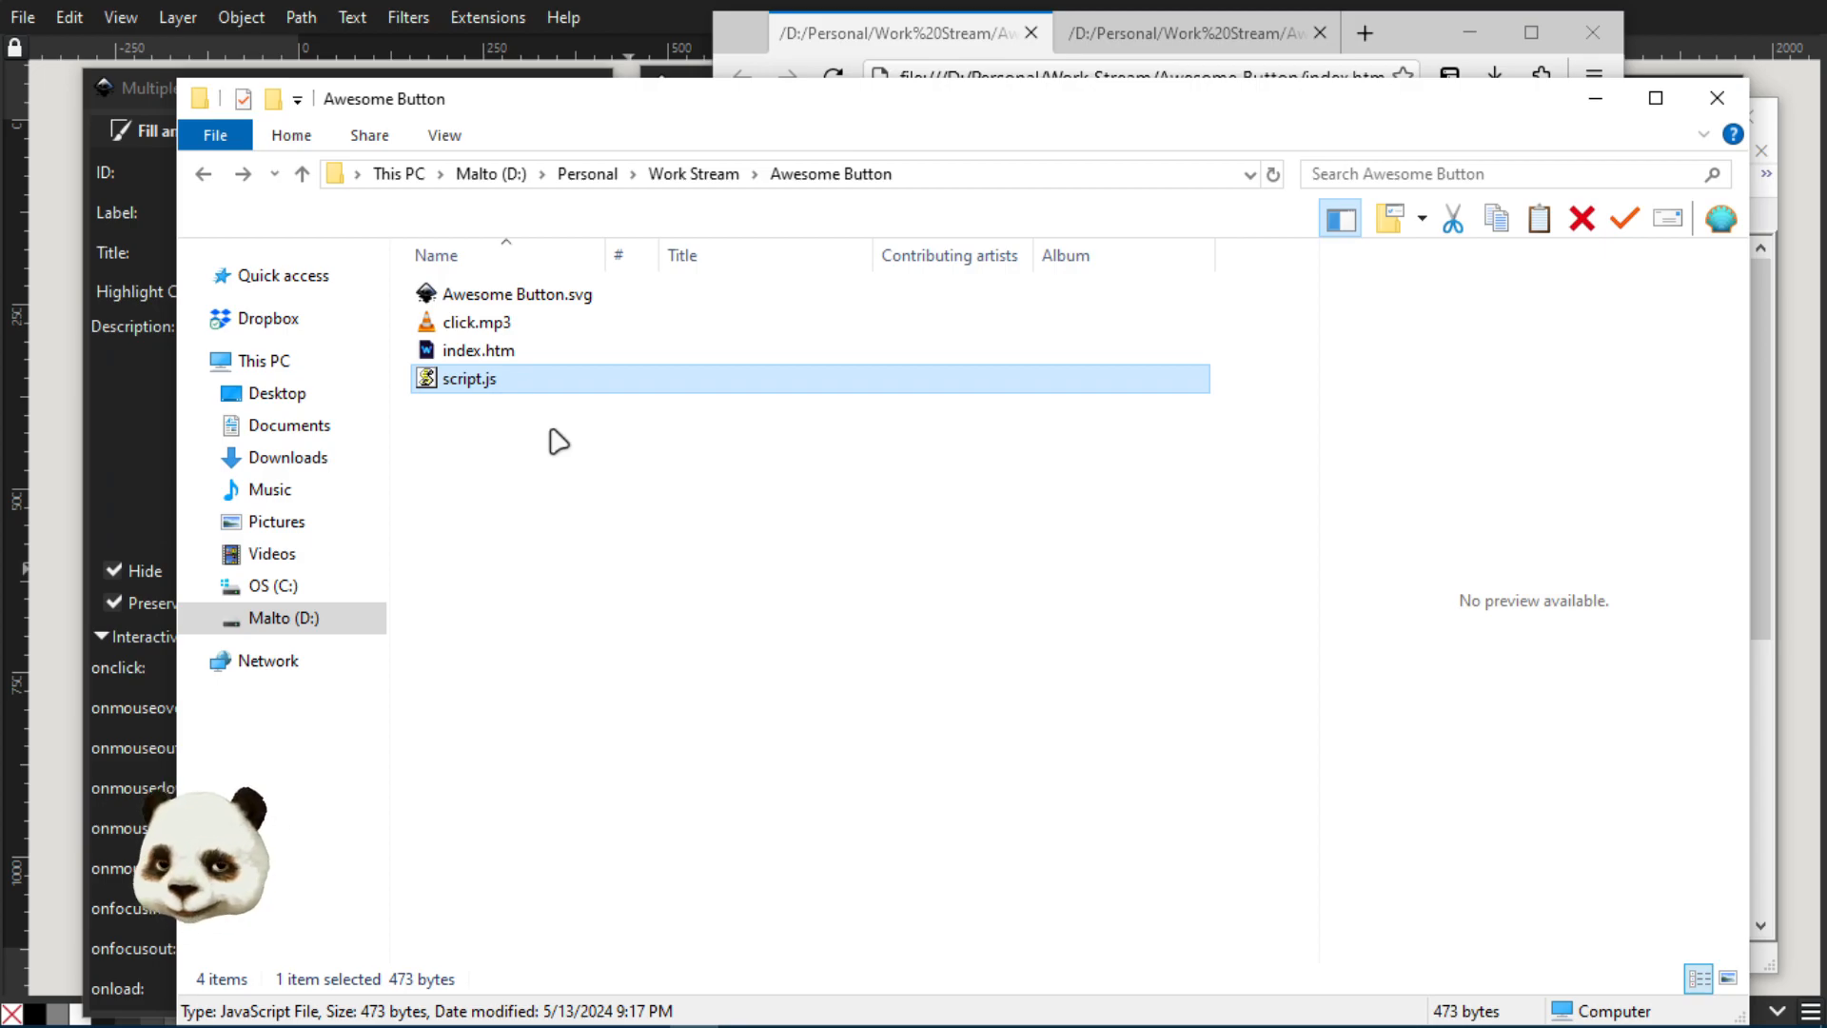
drag(583, 118, 1825, 124)
click(907, 209)
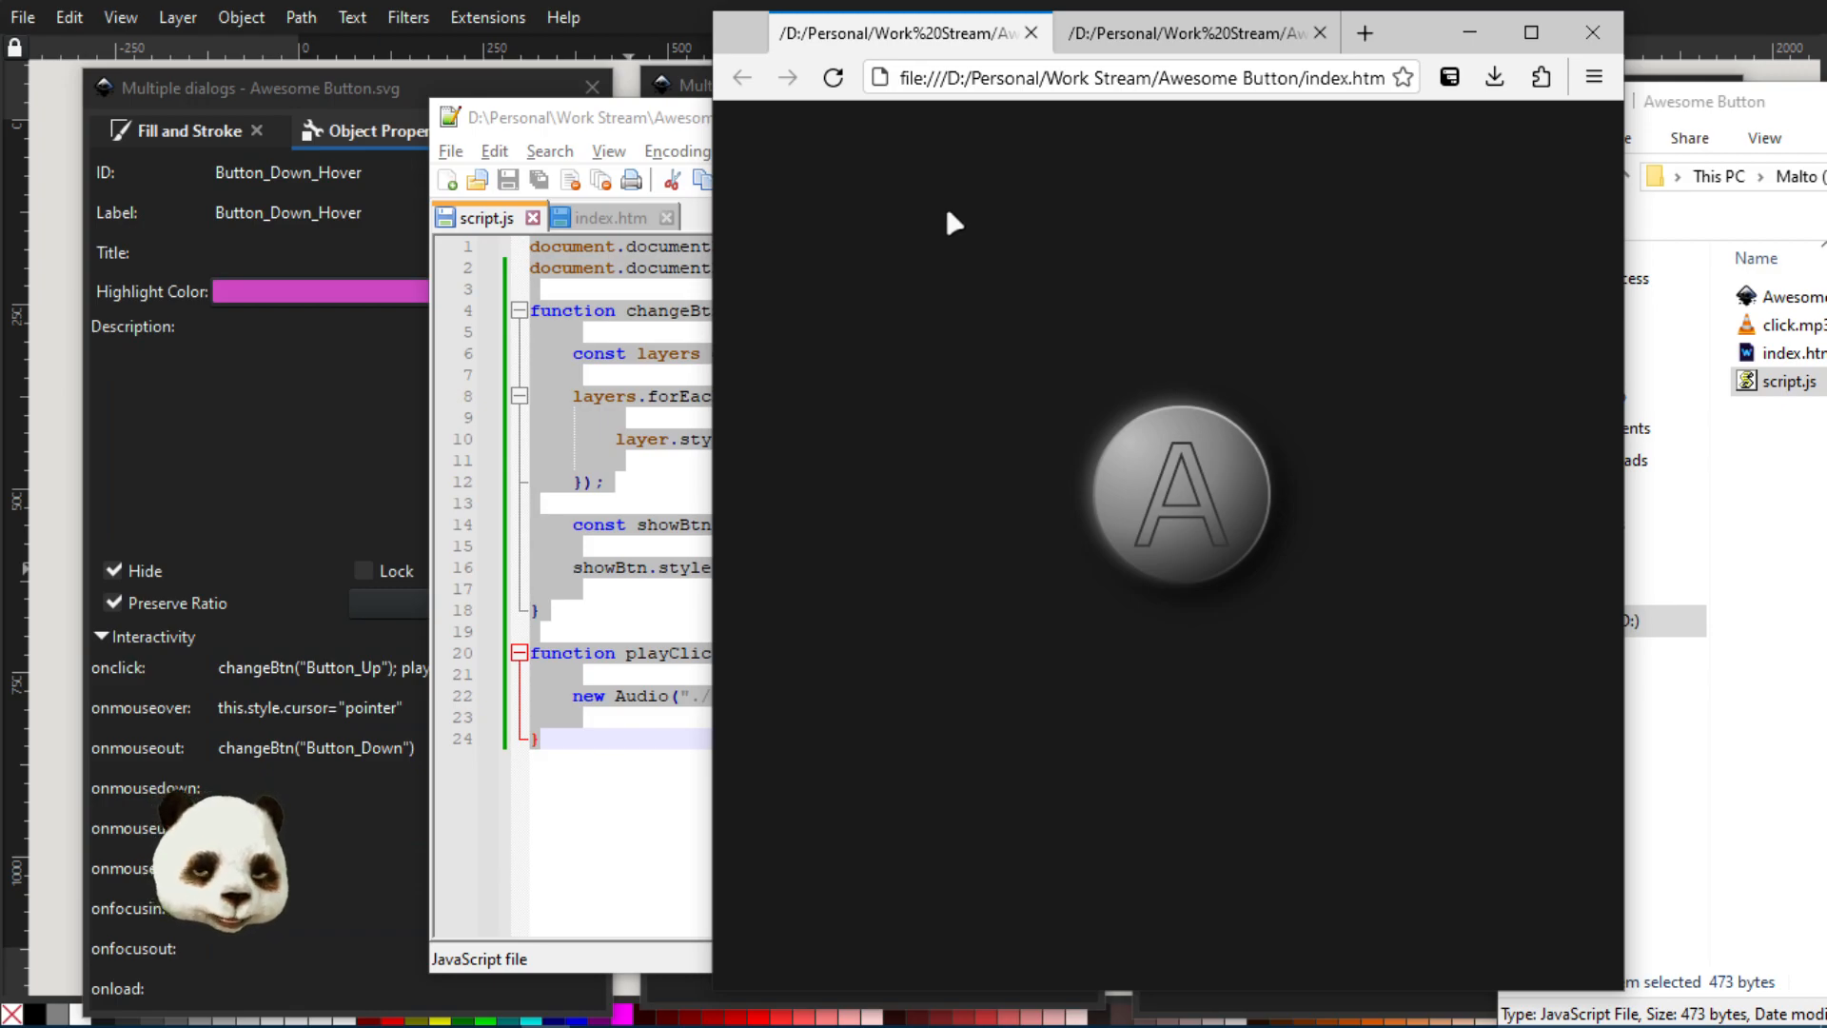
Open the developer tools for index.htm and inspect the head, the object element, and its data attribute
key(F12)
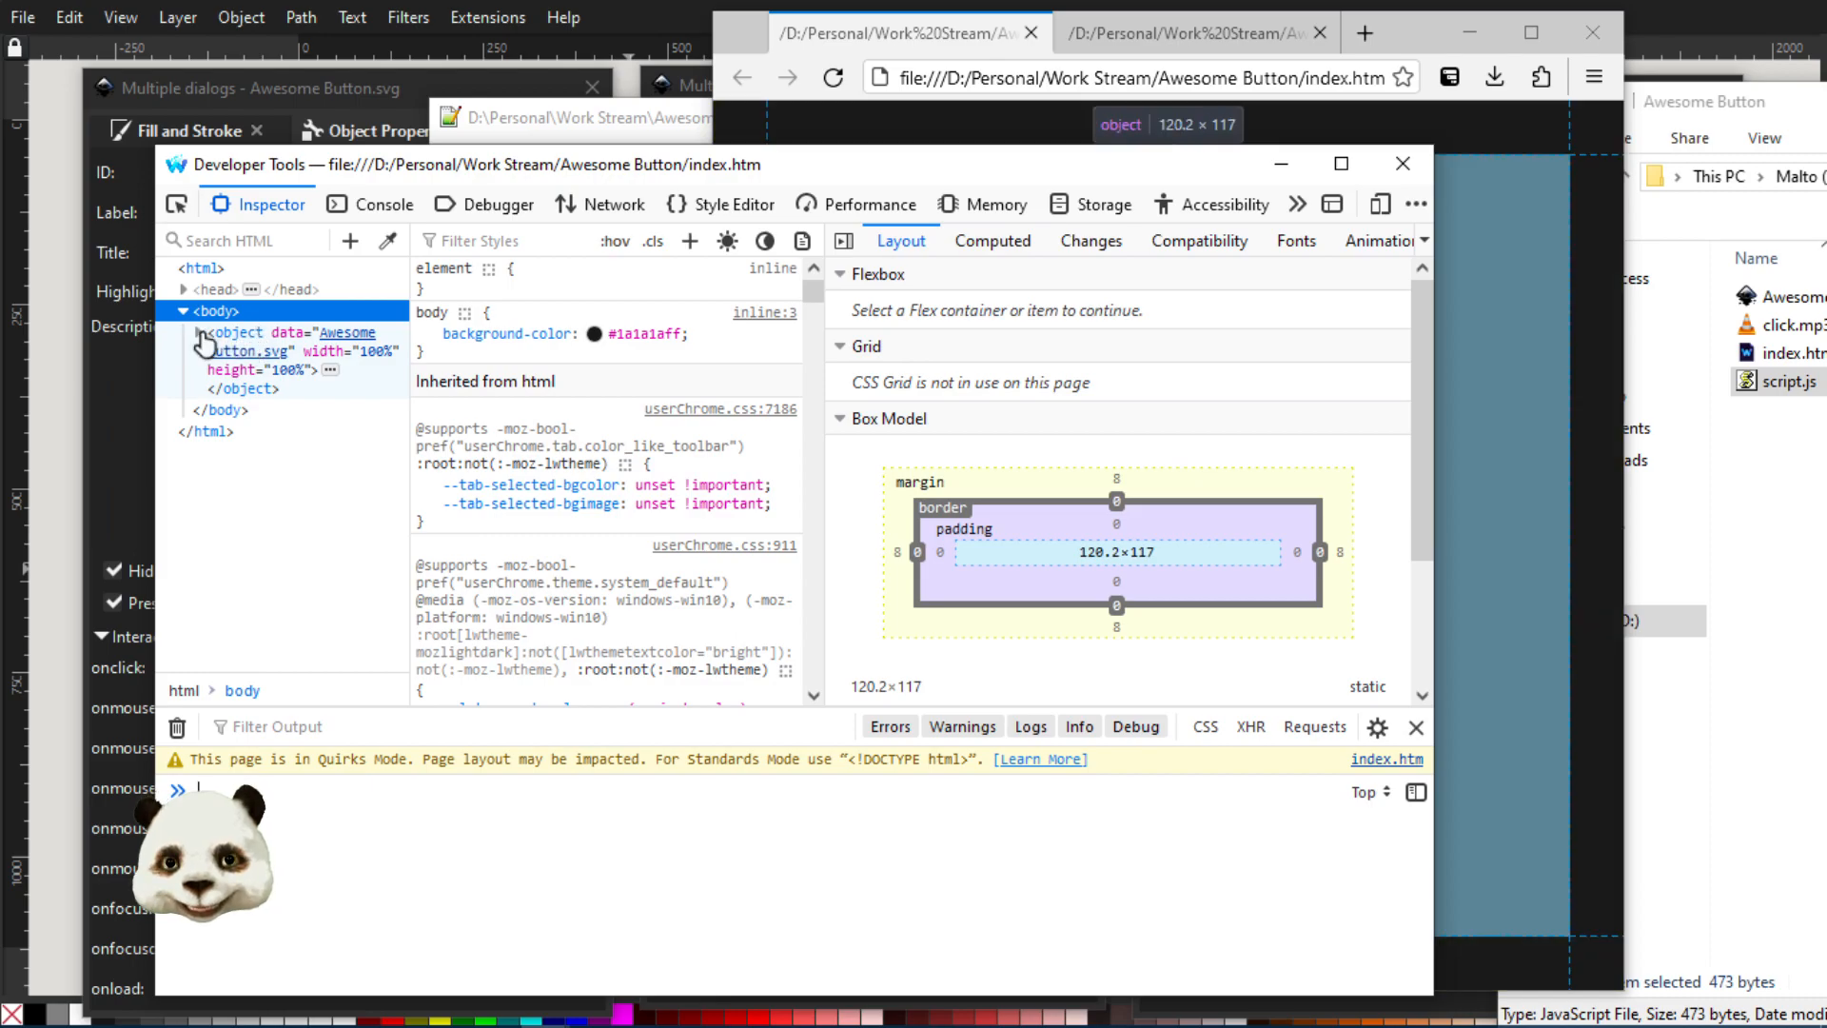
click(199, 333)
click(250, 333)
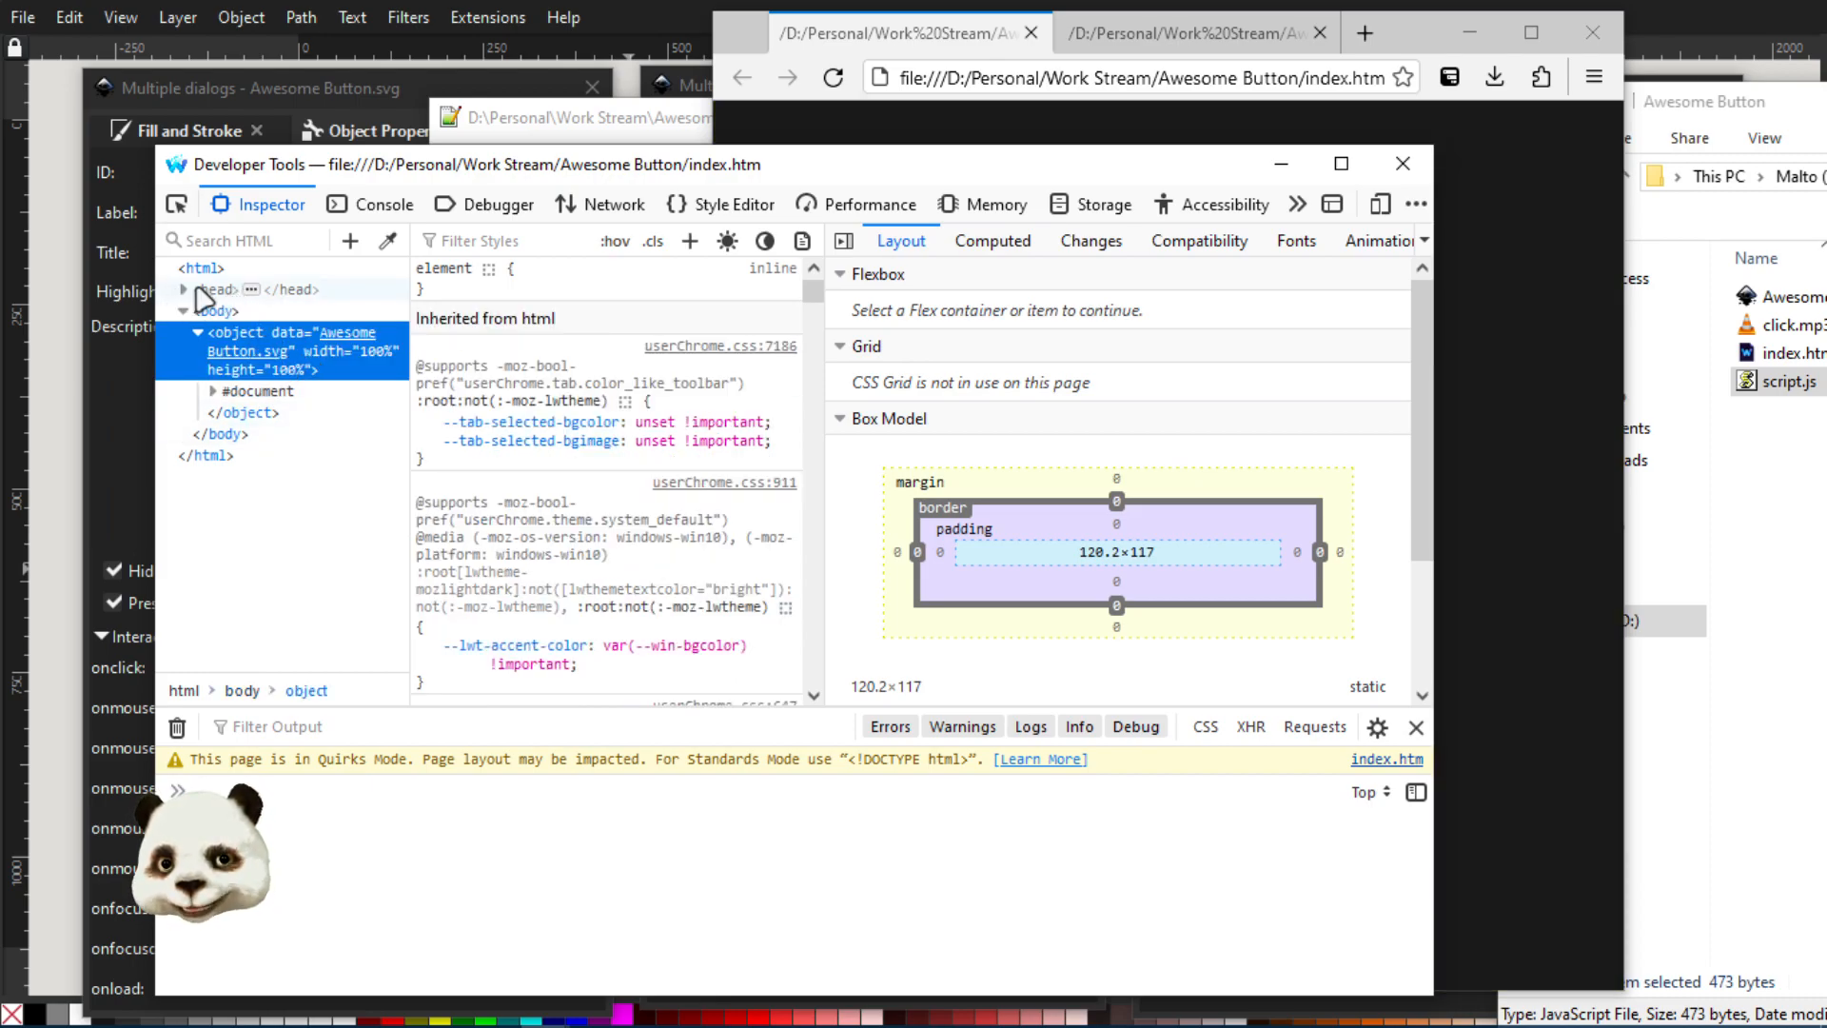
click(184, 289)
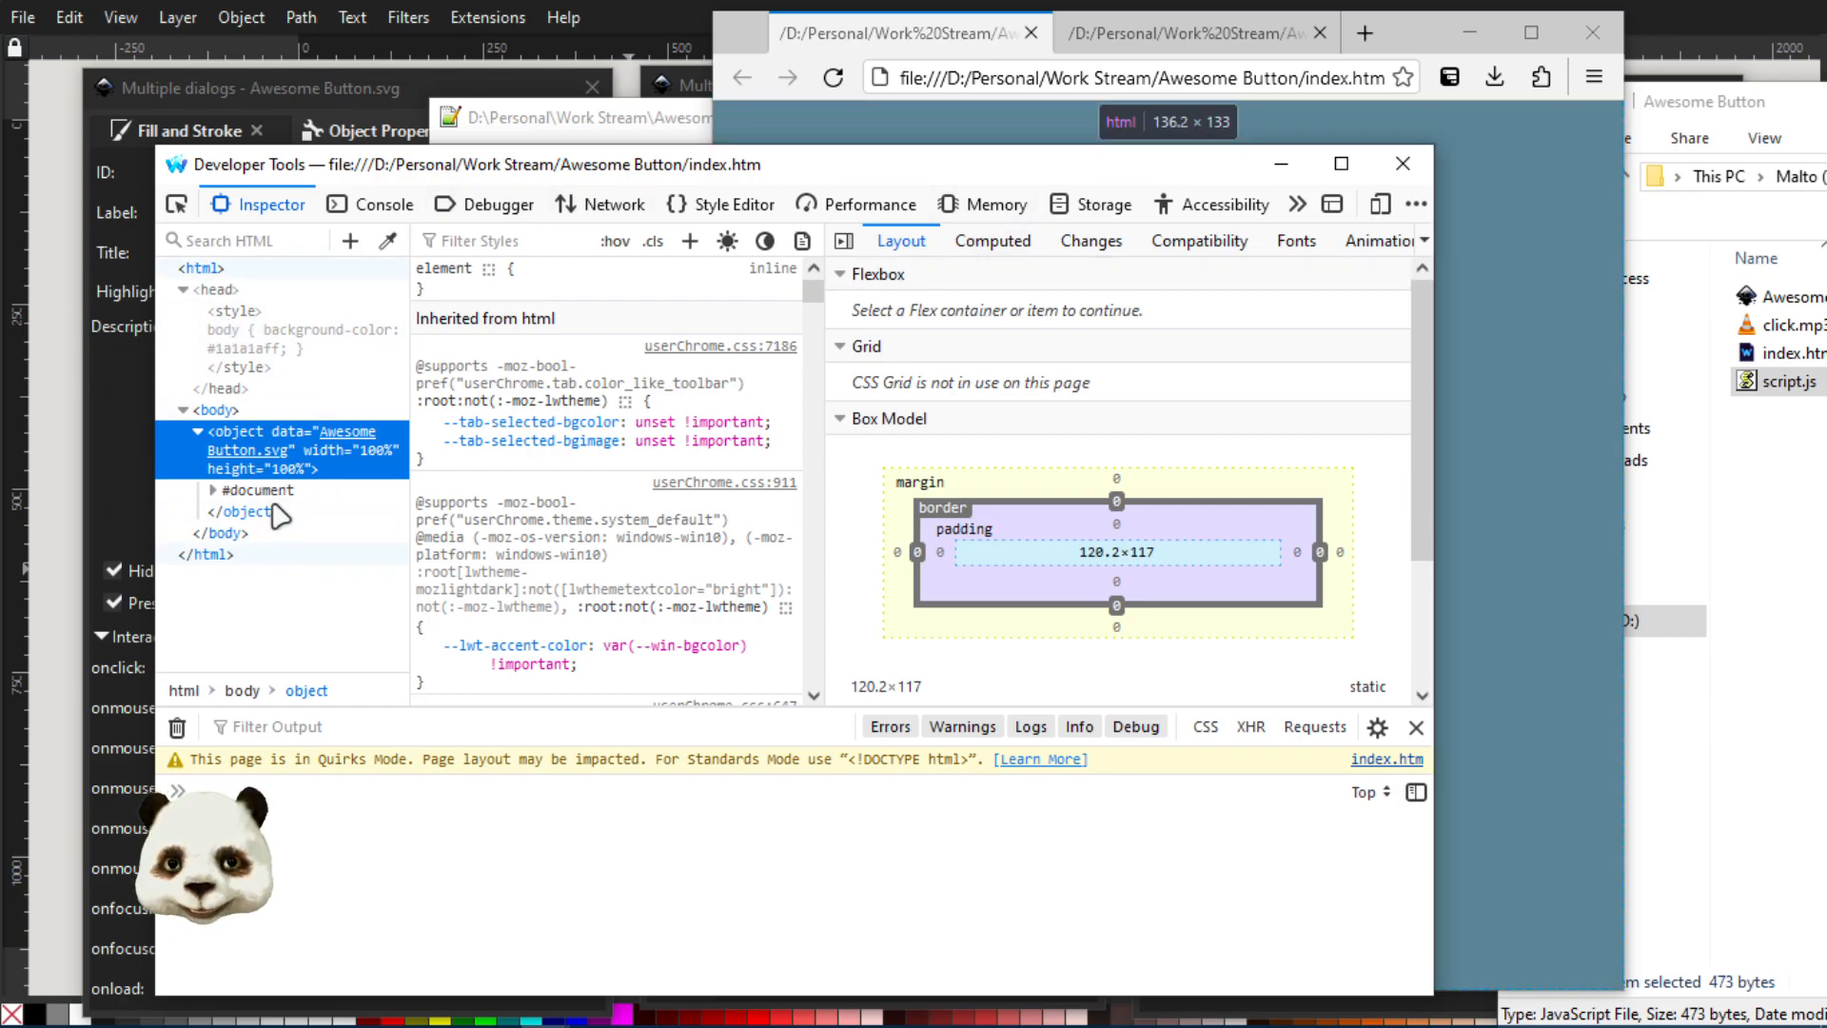
double_click(253, 453)
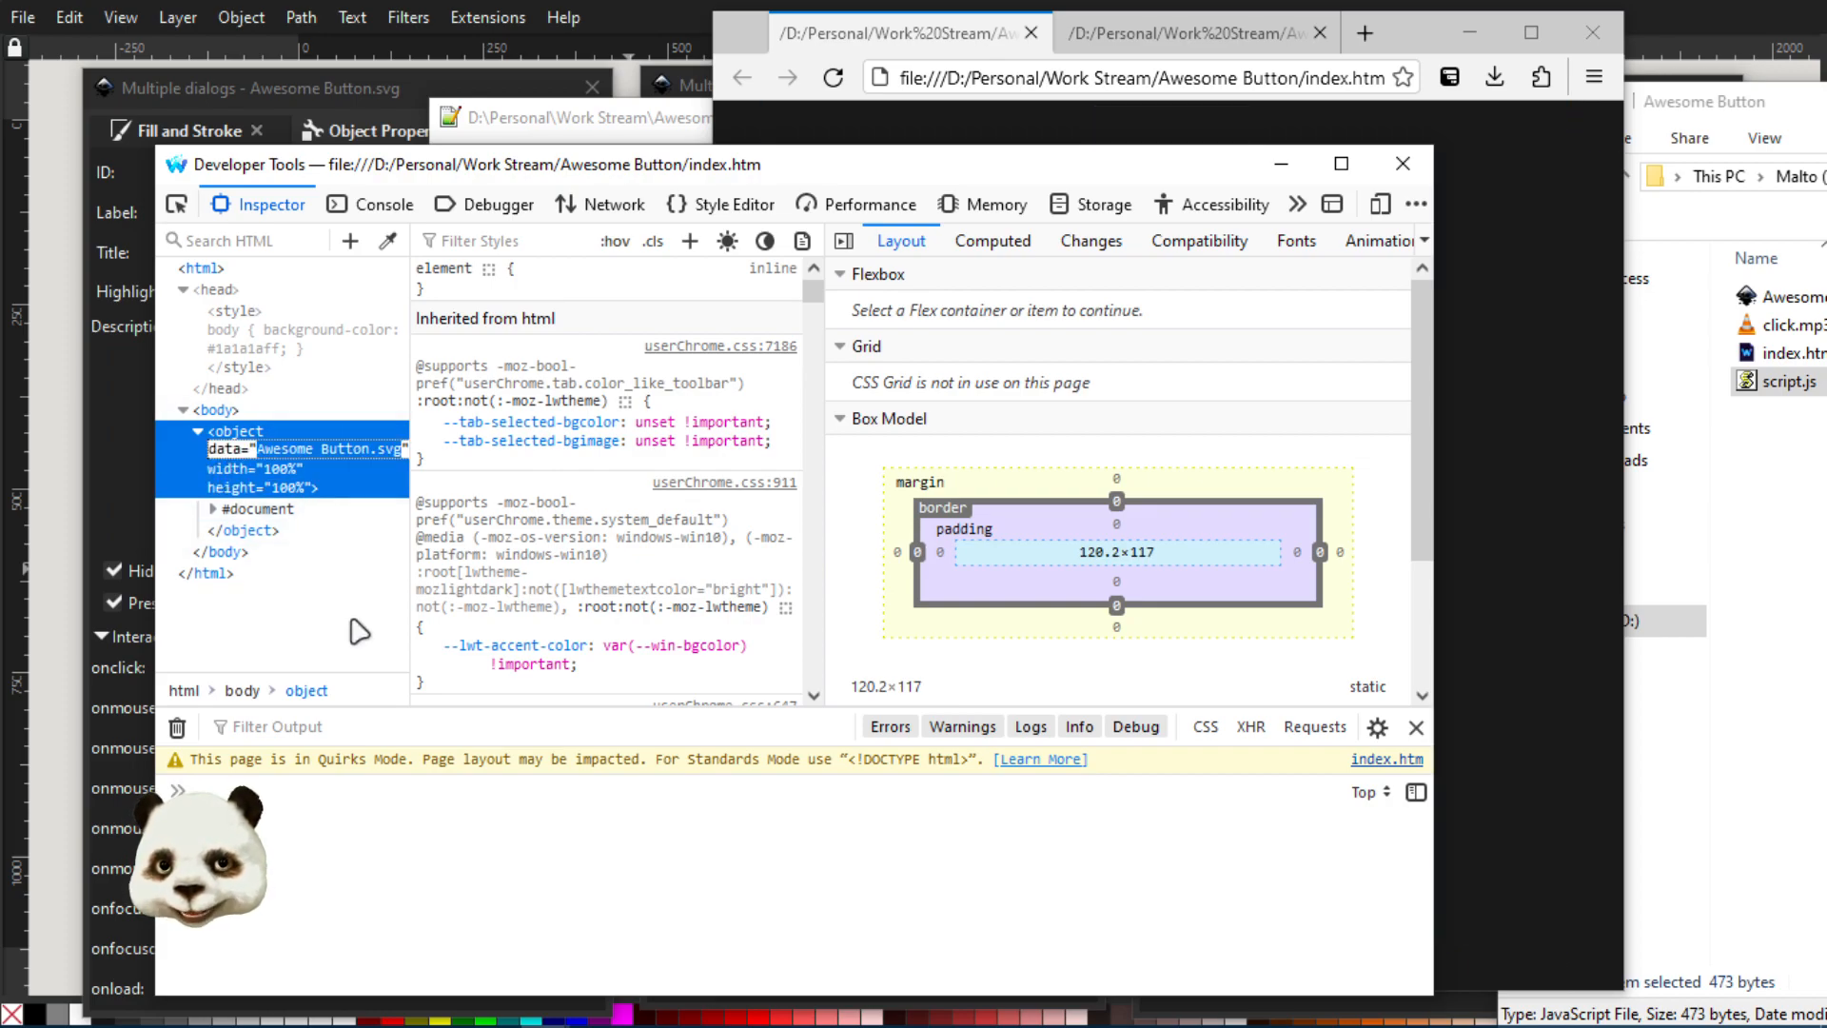
key(Return)
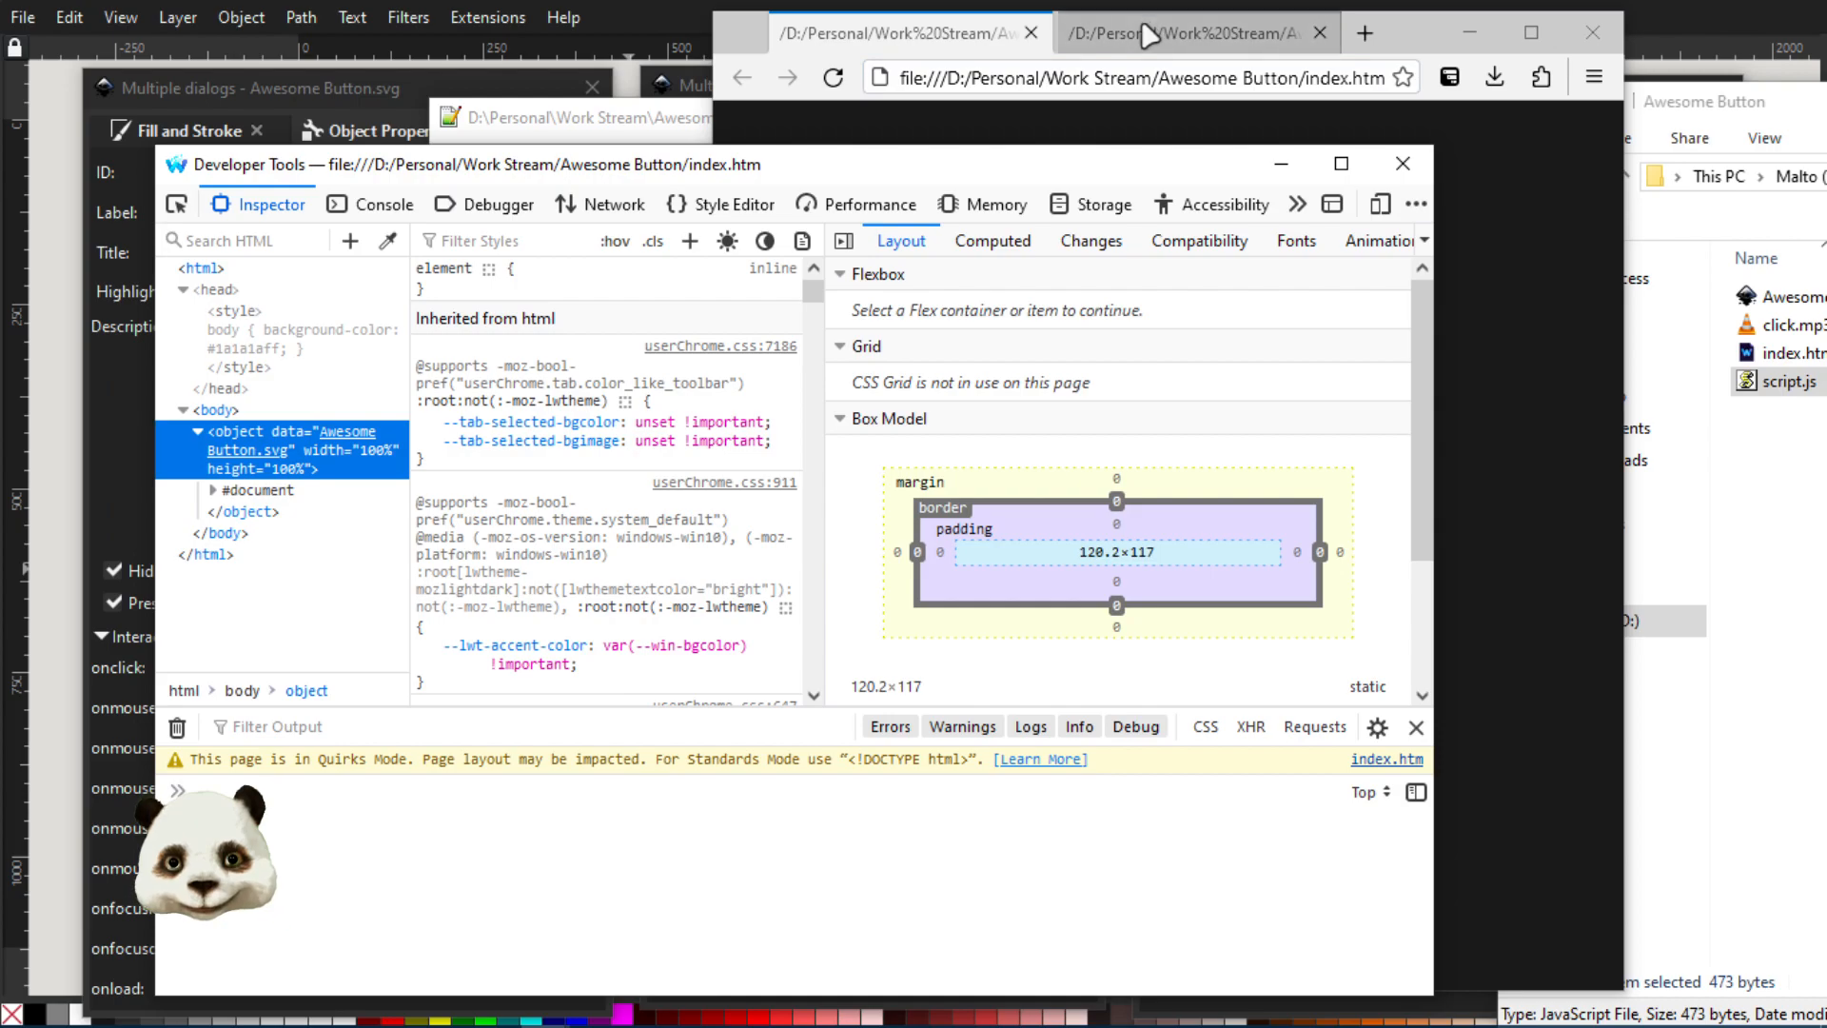
Highlight the Awesome Button.svg file path in its browser address, open that page's developer tools, and widen the markup view to examine the svg element
click(1151, 36)
drag(1233, 70, 1442, 68)
click(1491, 201)
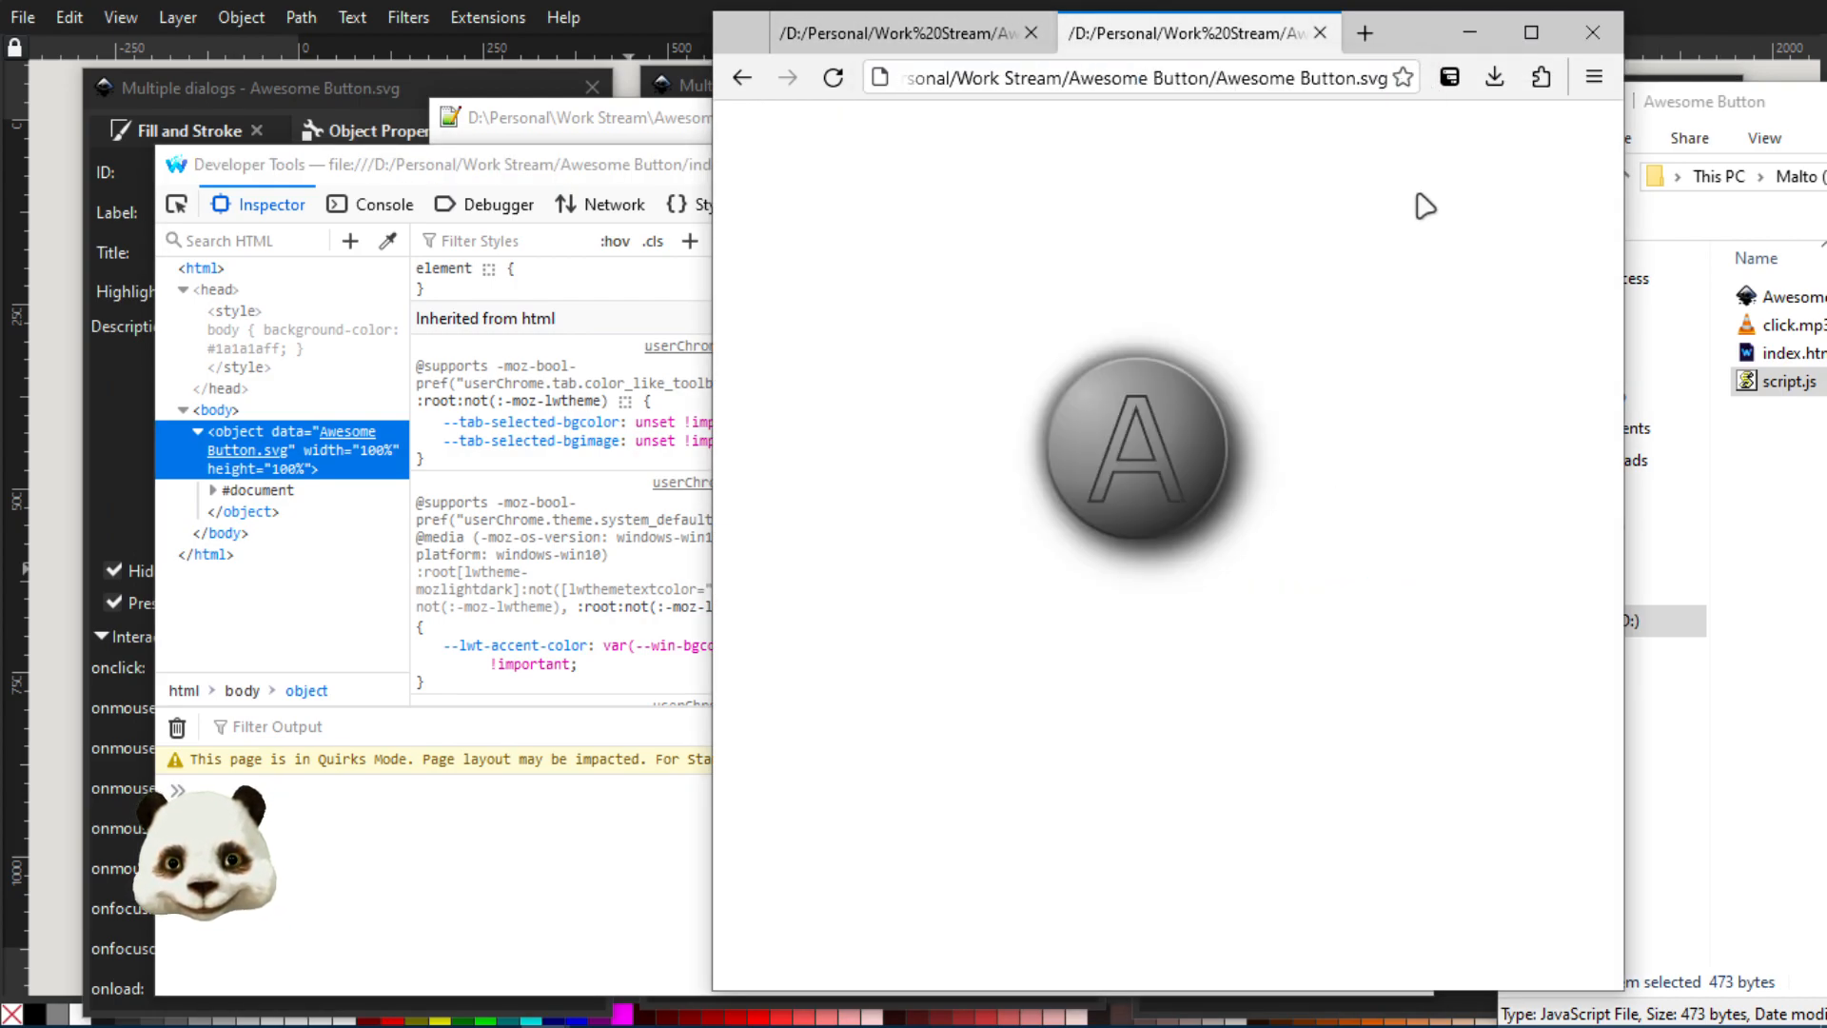
key(F12)
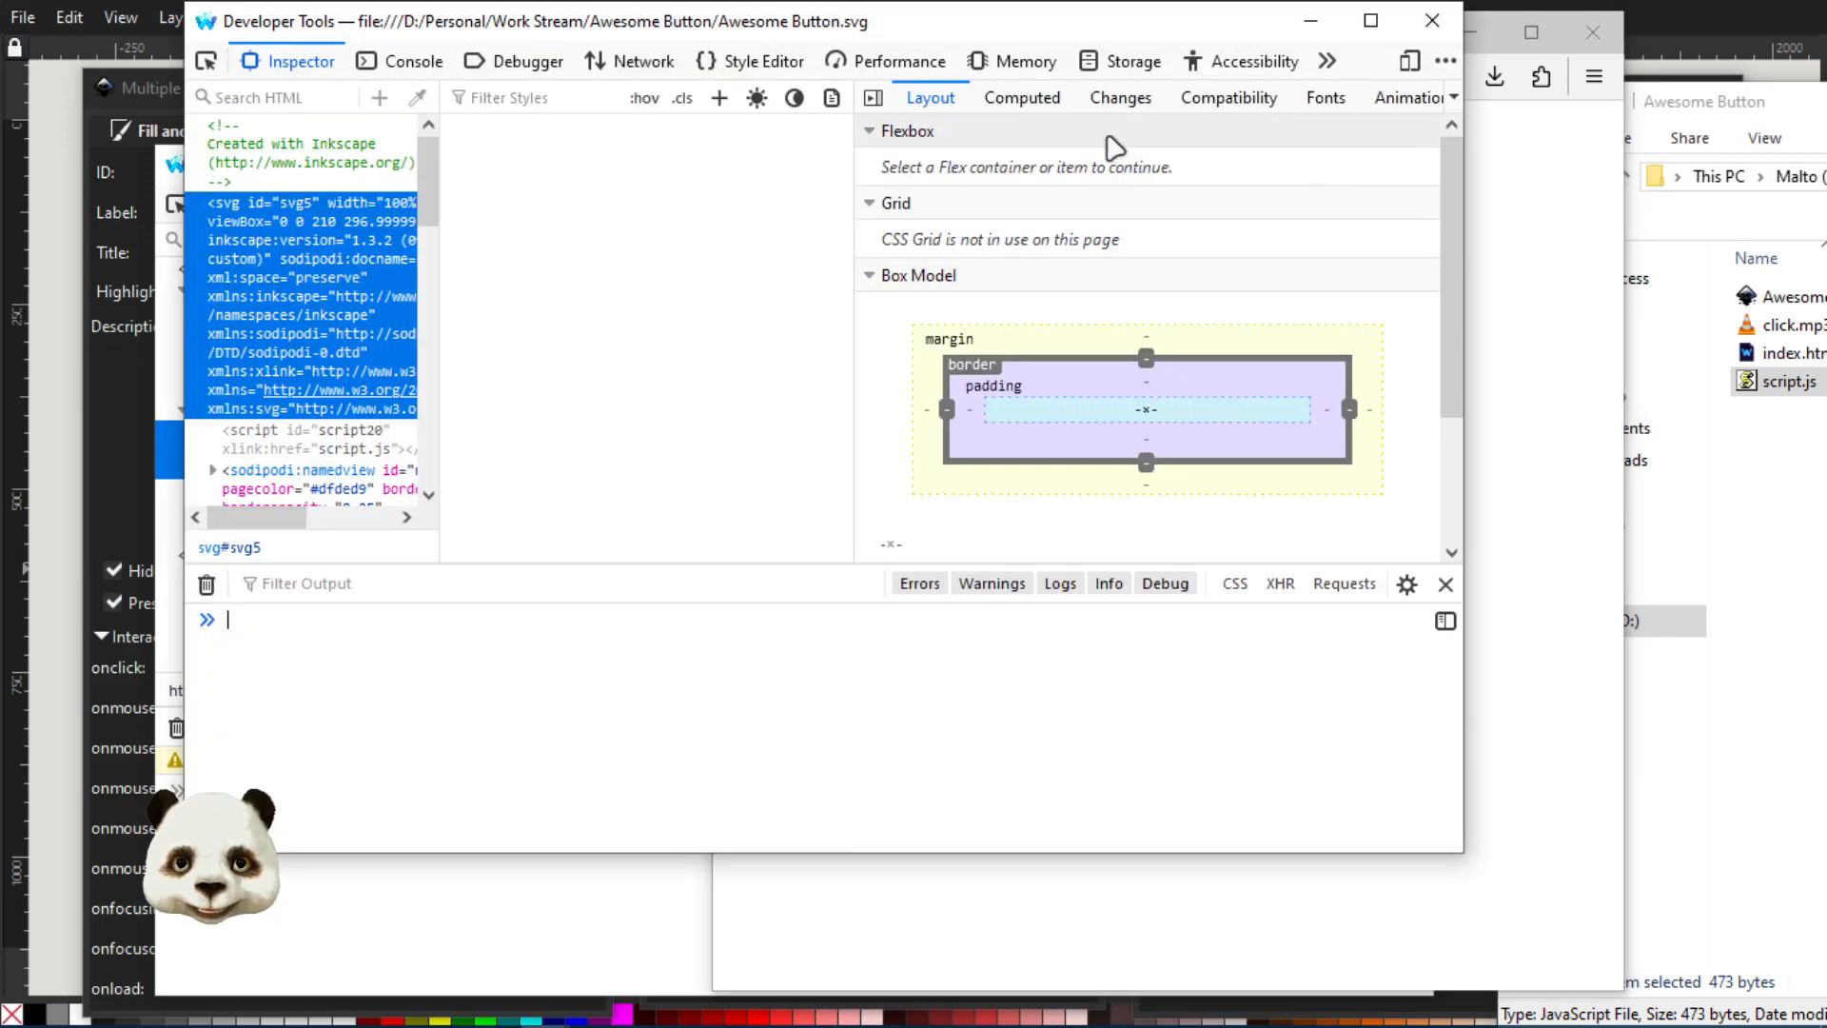
drag(443, 261, 535, 264)
scroll(365, 328, down, 5)
scroll(356, 314, up, 5)
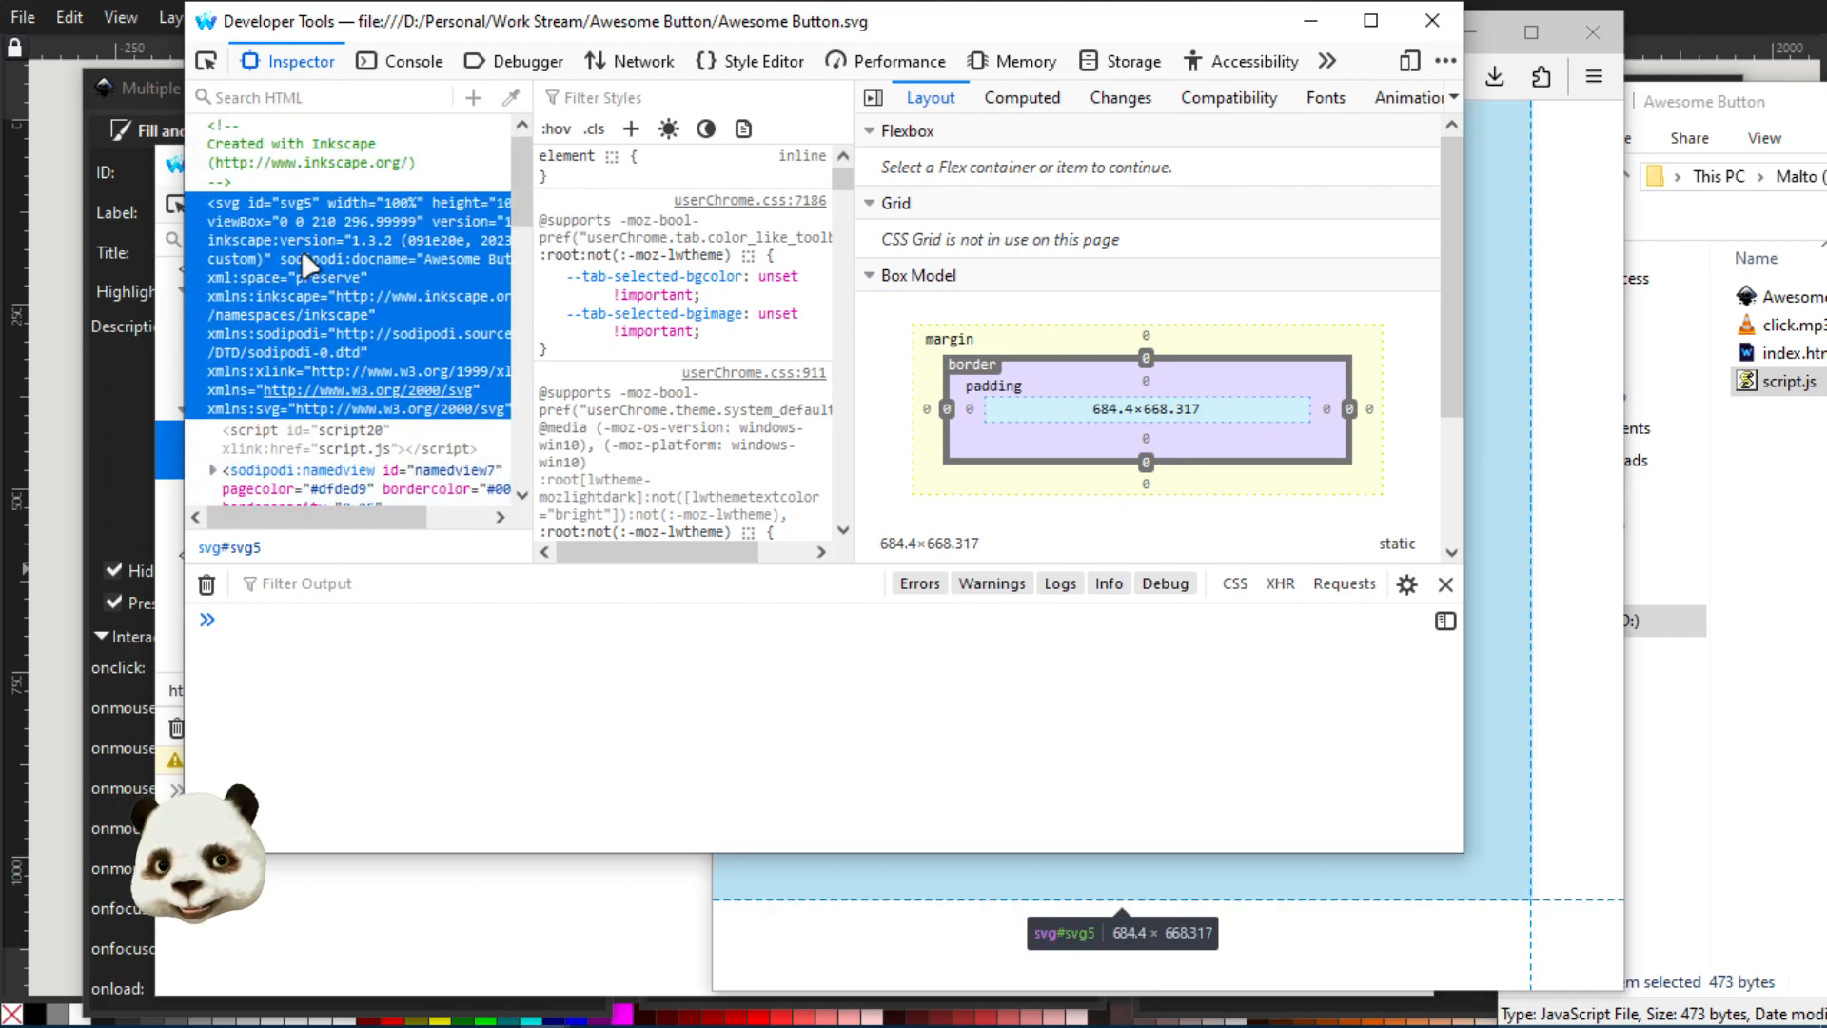
Select the script element in the SVG markup, then load script.js in the browser by replacing Awesome Button.svg in the file path
click(295, 446)
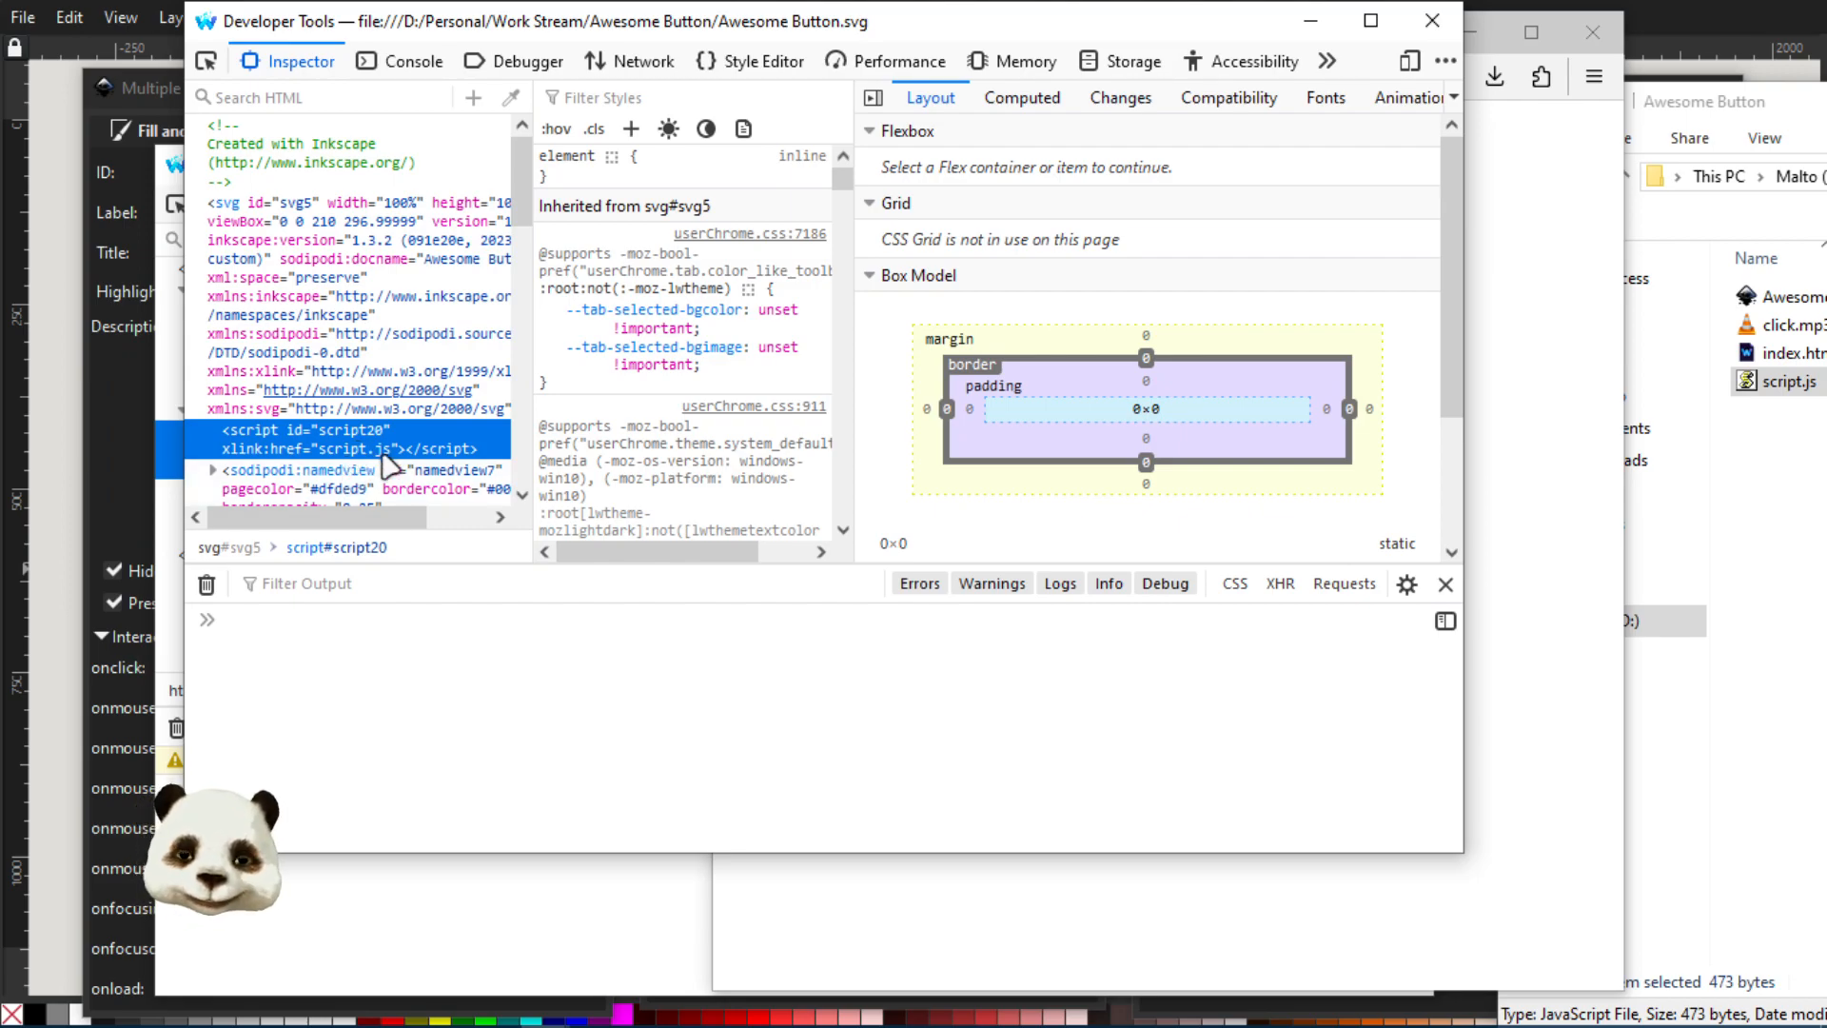
click(1522, 172)
drag(1253, 78, 1466, 86)
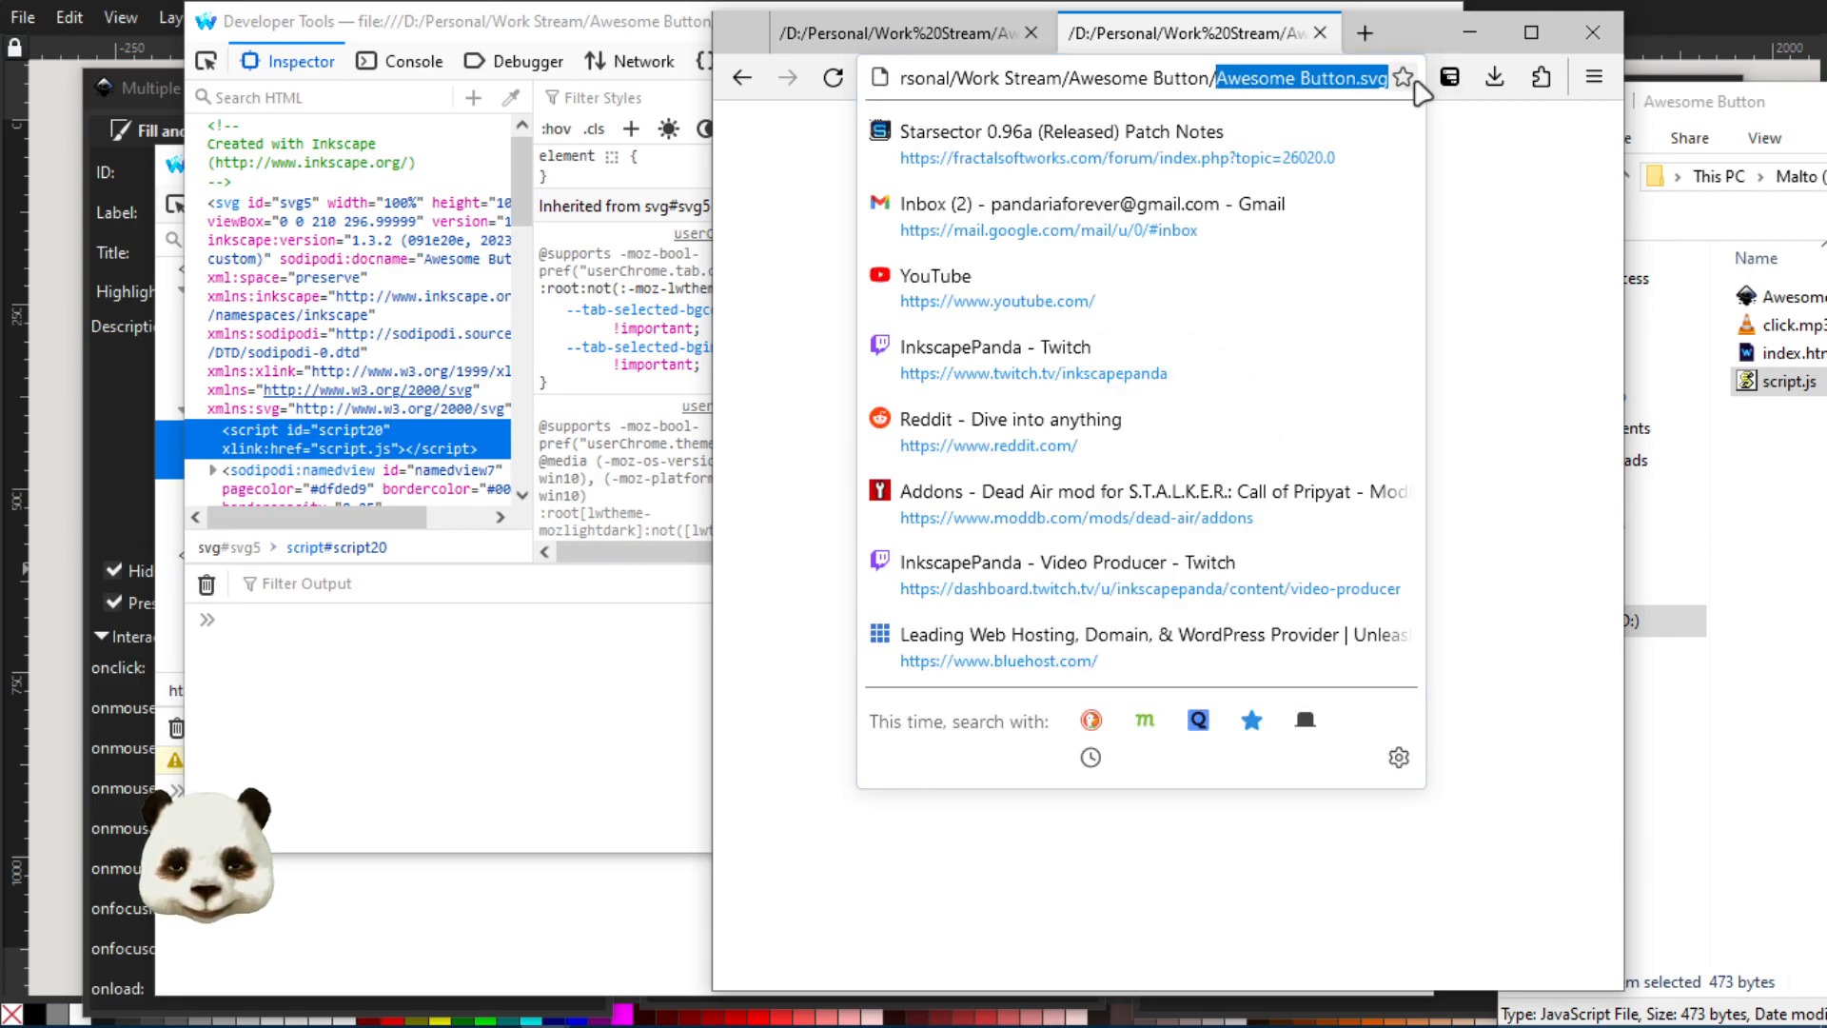
text(script.js)
key(Return)
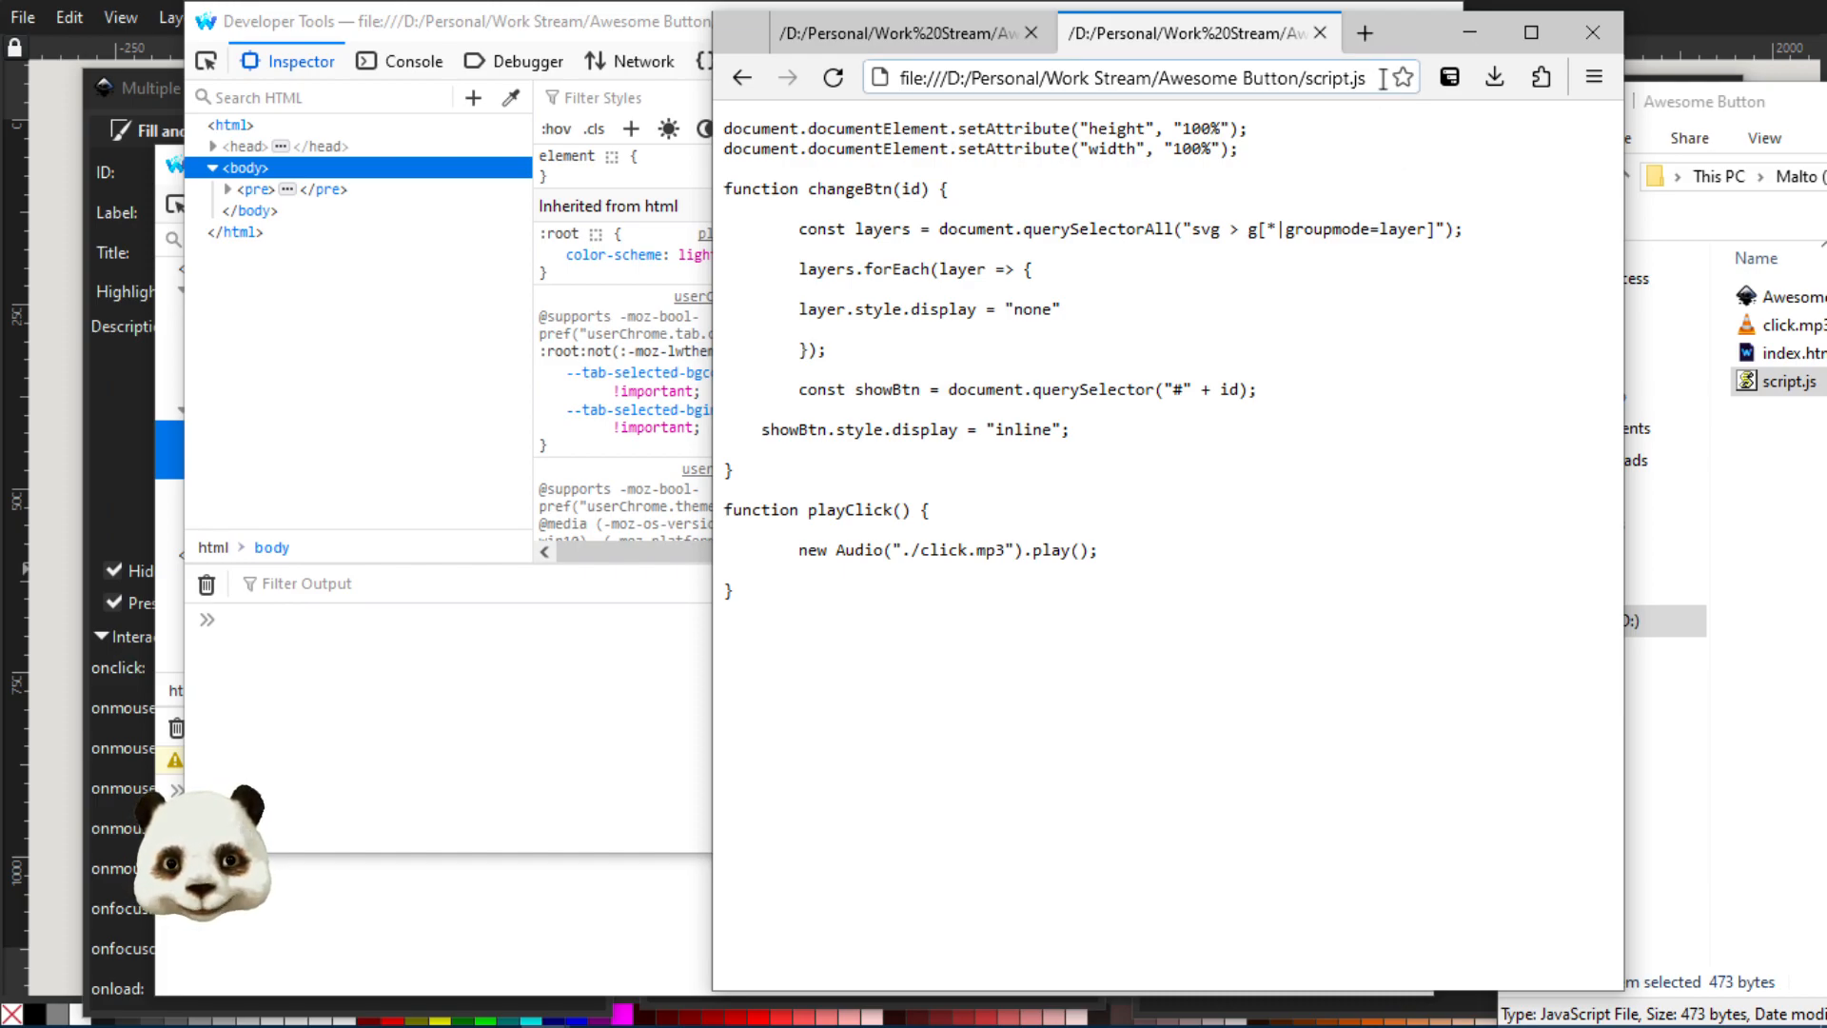
Move the browser aside, close both developer tools windows, and clear Notepad++ out of the way to return to the Inkscape document
drag(1409, 45, 1826, 62)
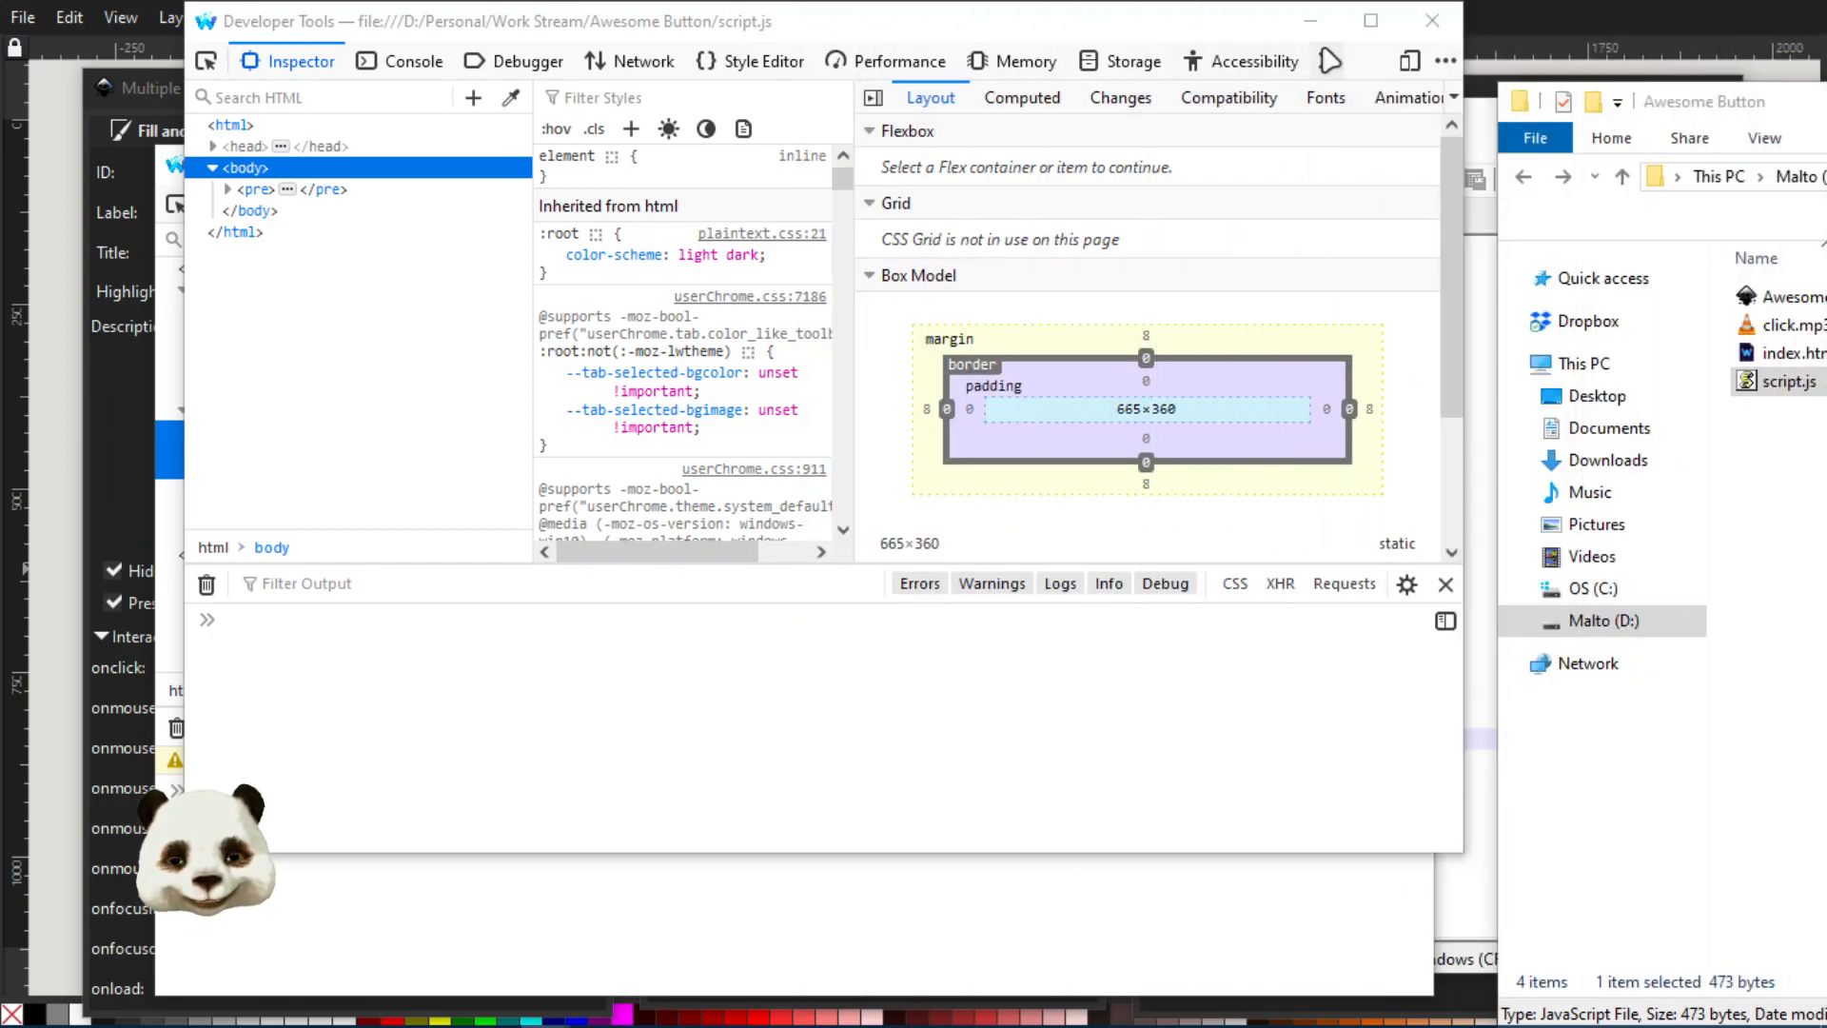
click(1432, 21)
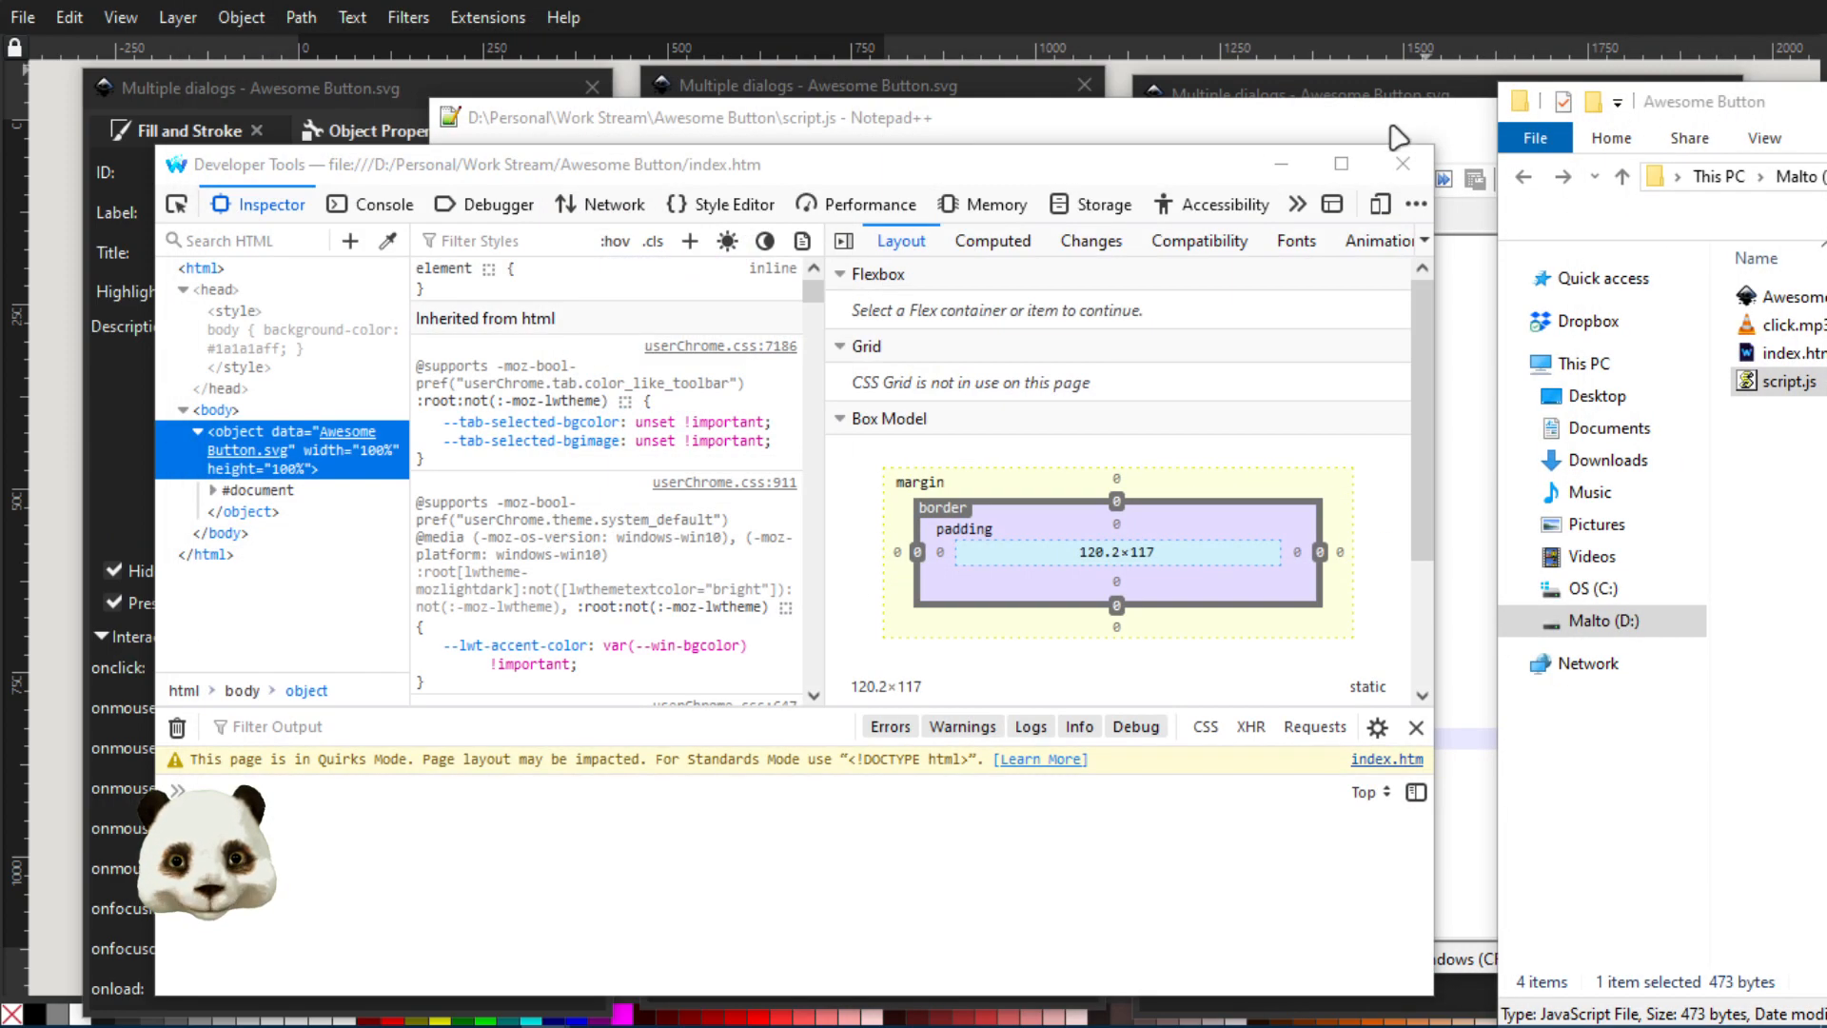
click(1410, 174)
click(1415, 141)
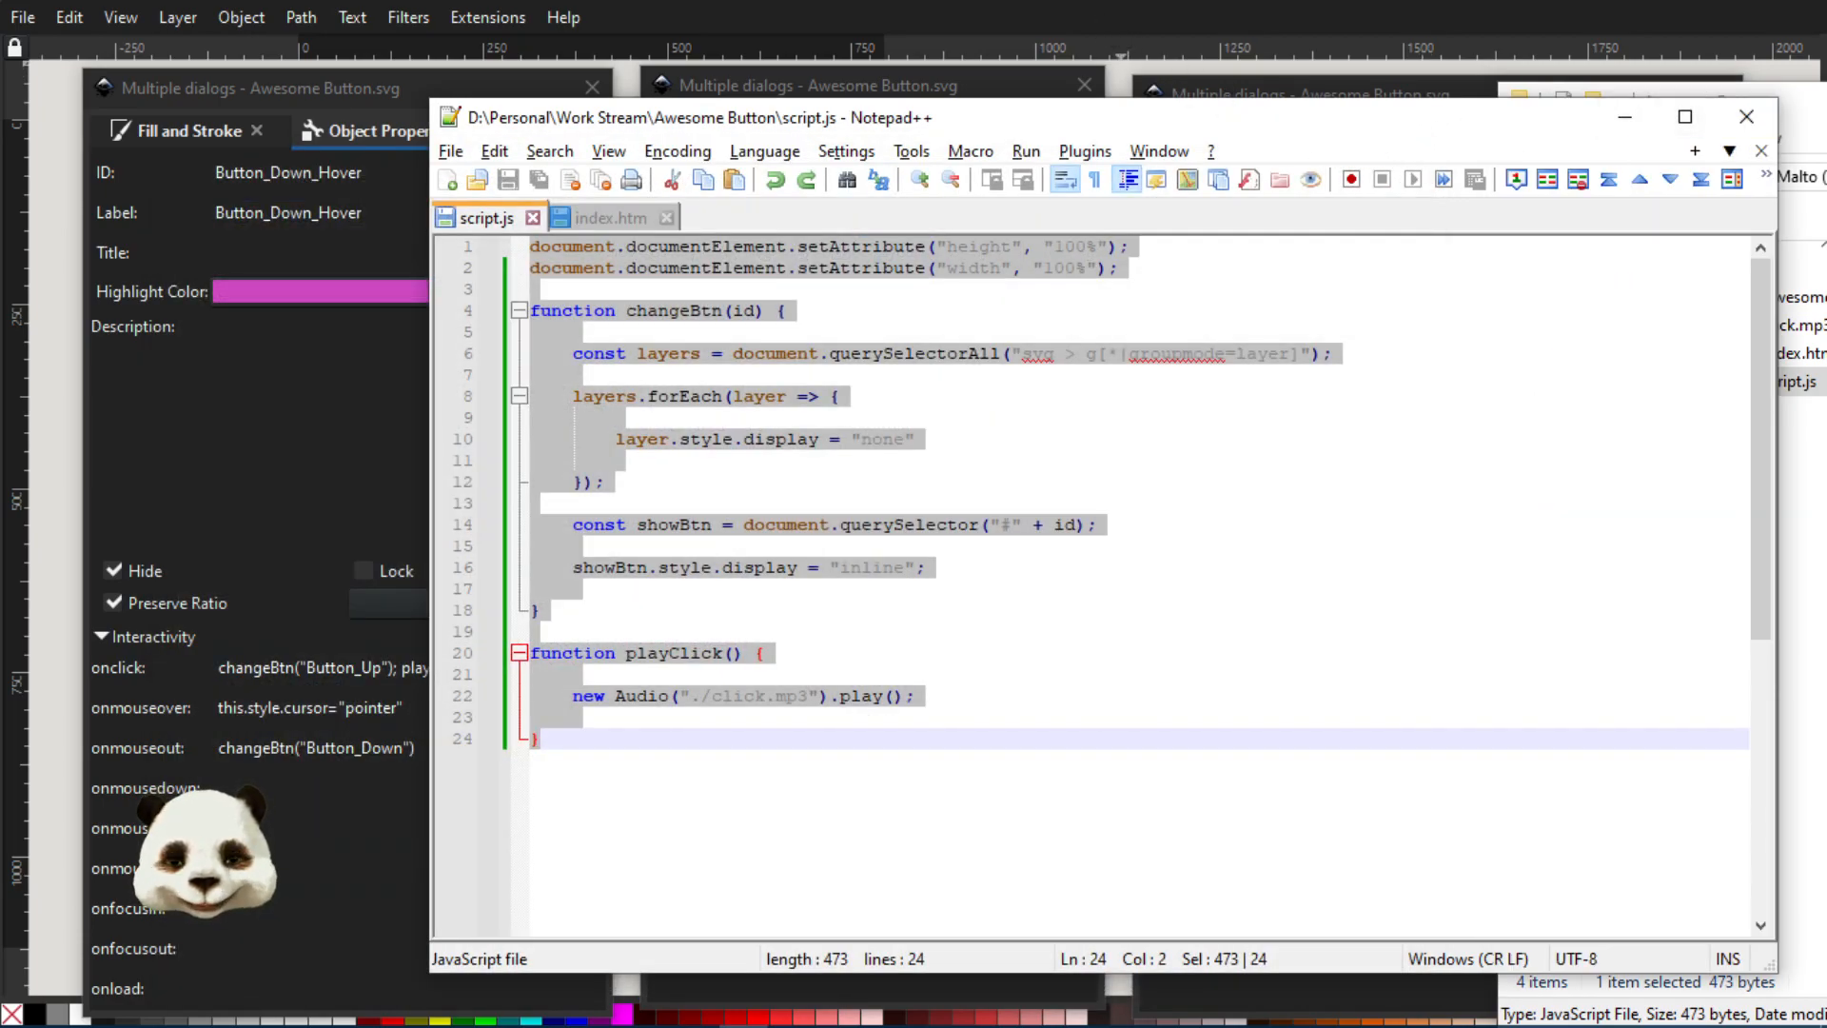
drag(1098, 121, 1826, 180)
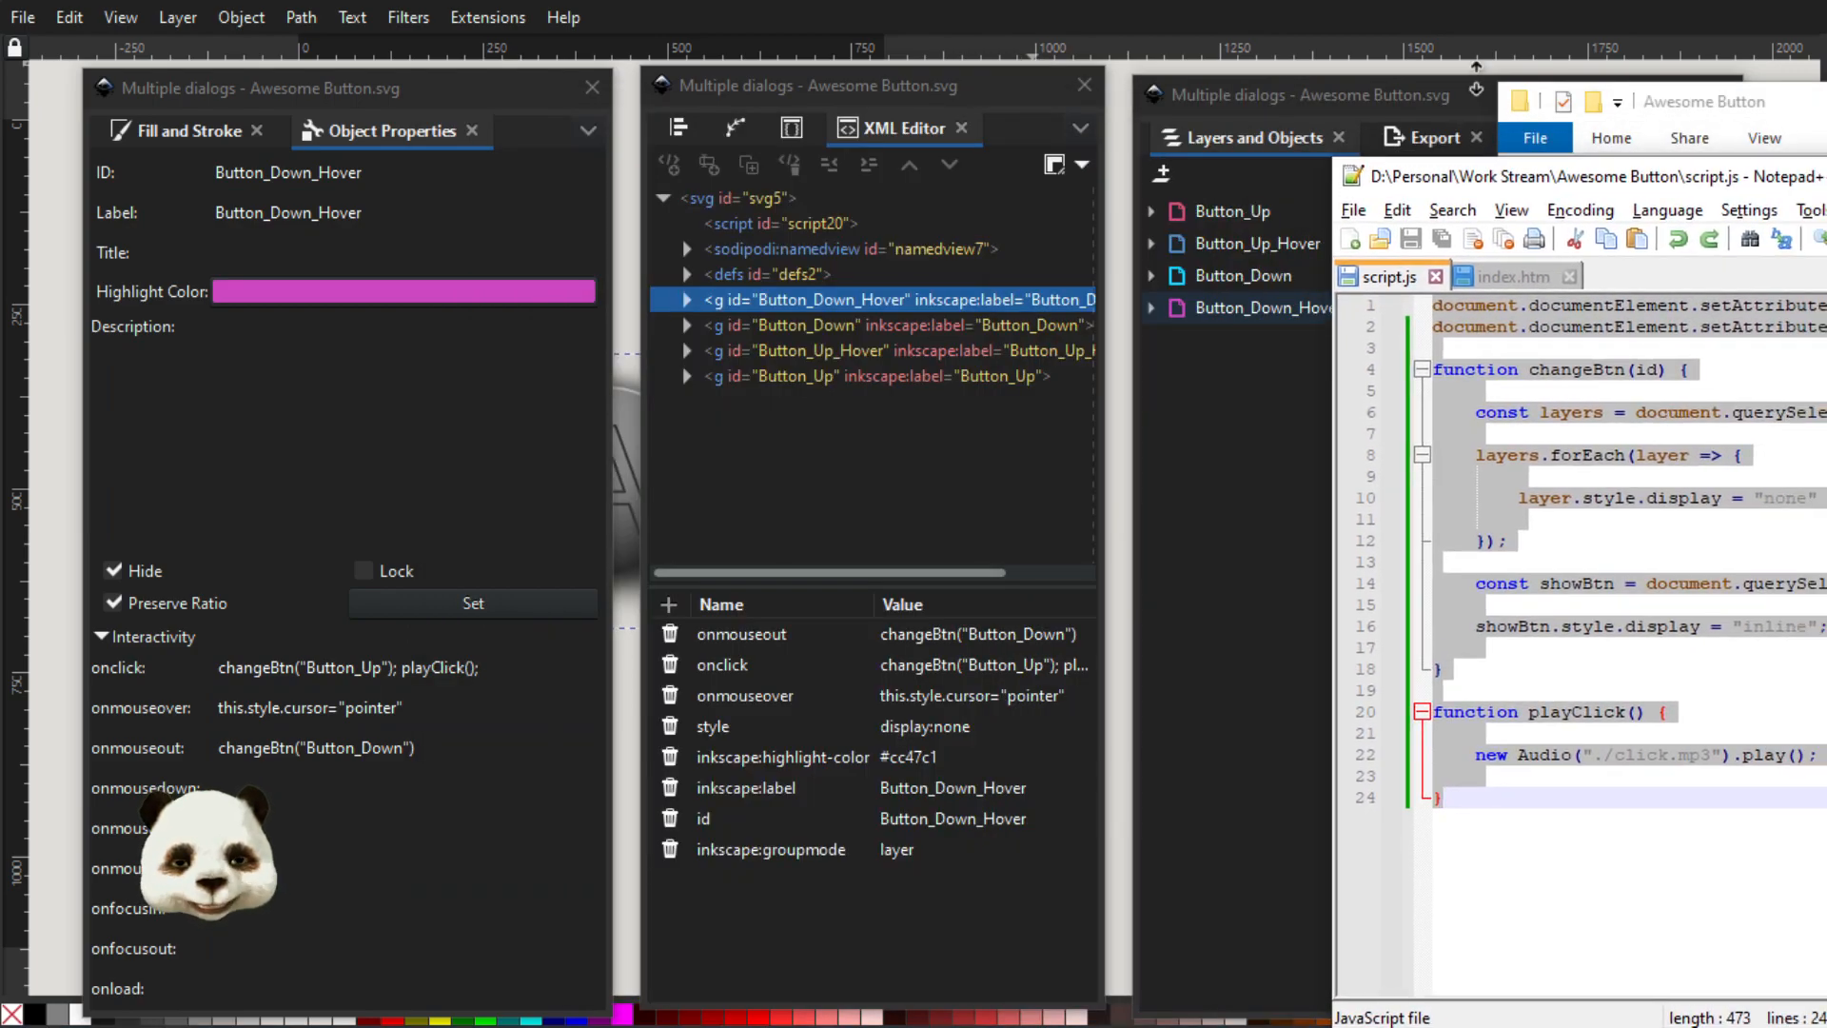
click(1119, 31)
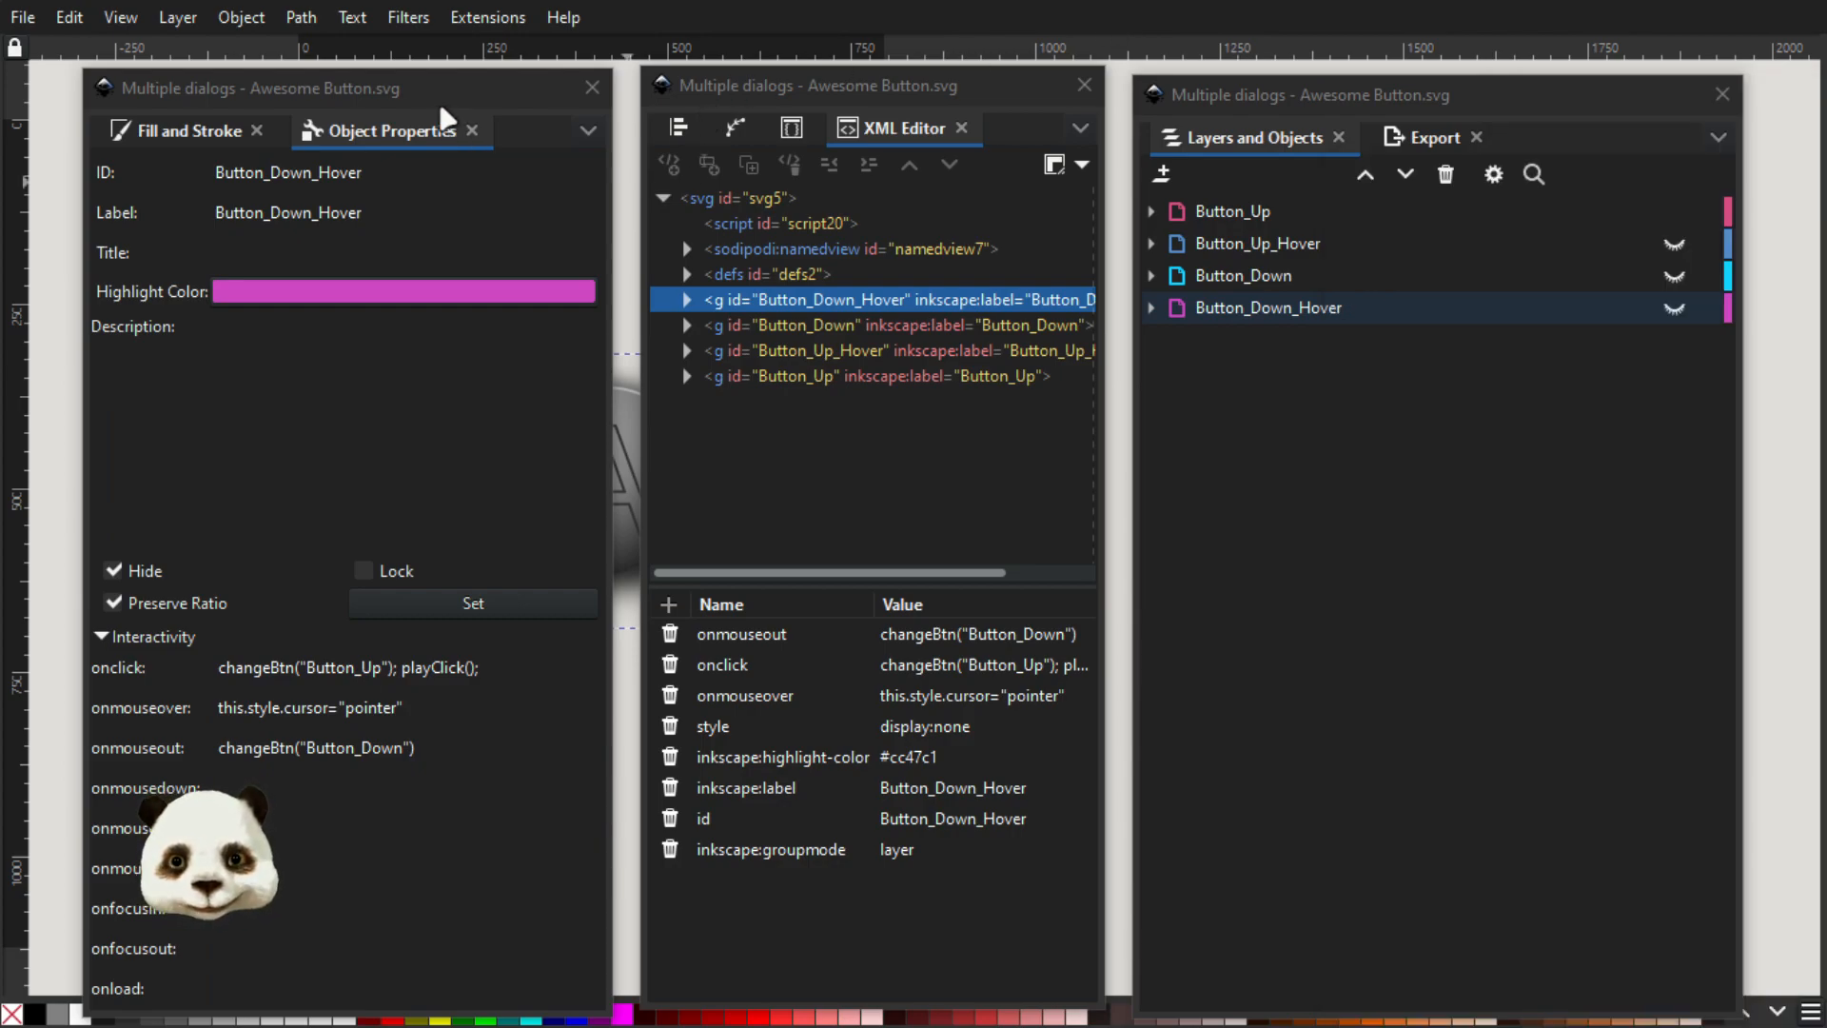
Move the Object Properties dialog aside to uncover the button, and highlight the style and onmouseover attributes of Button_Down_Hover
drag(433, 116, 325, 111)
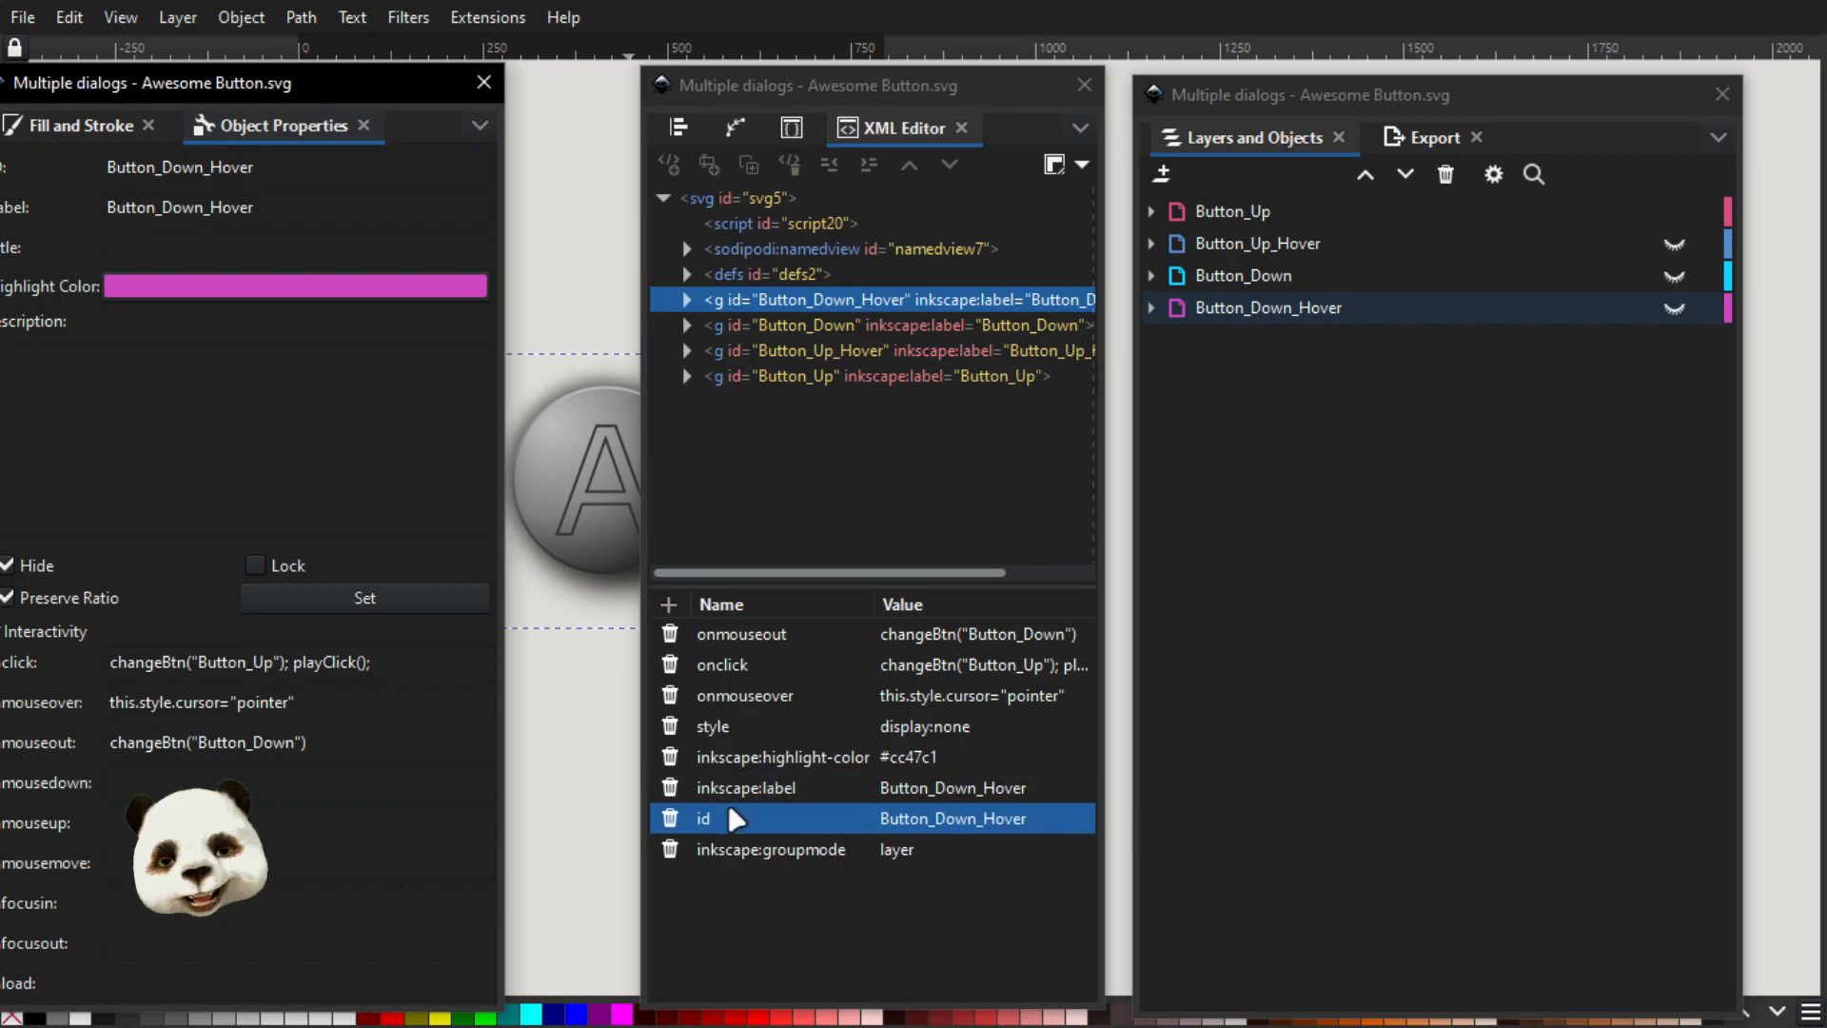
click(787, 726)
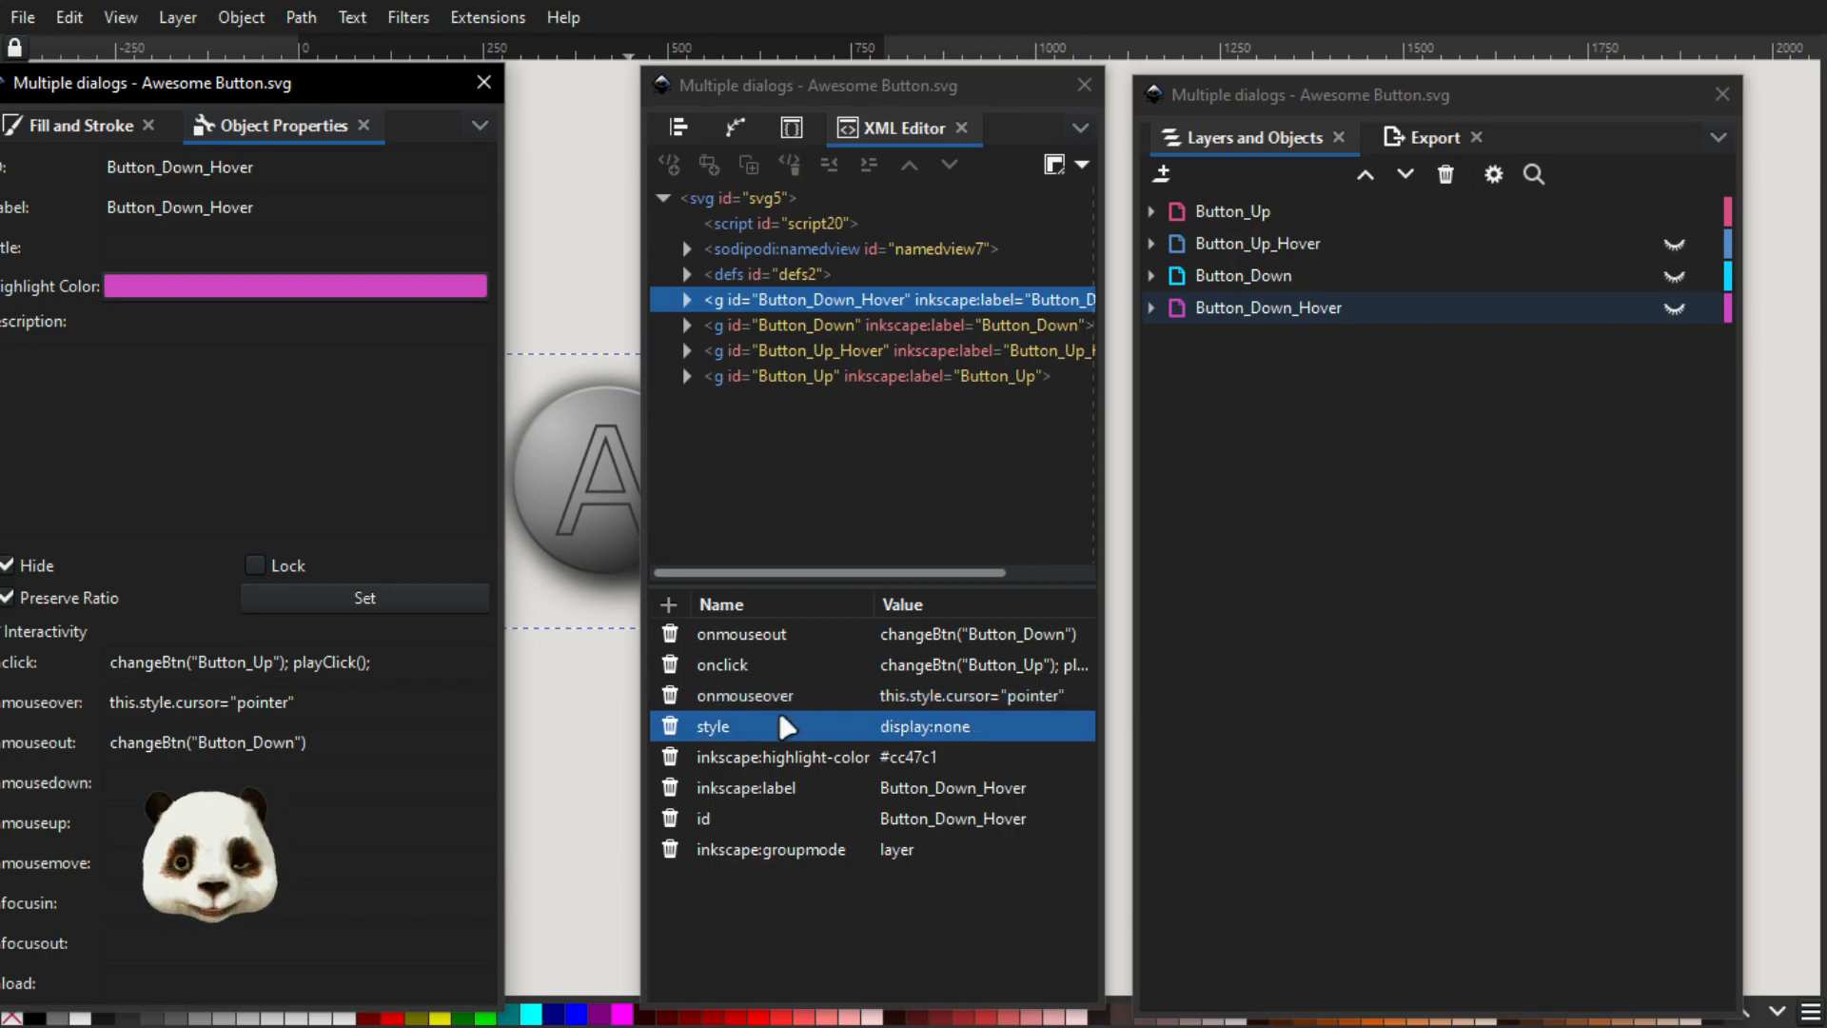
click(799, 702)
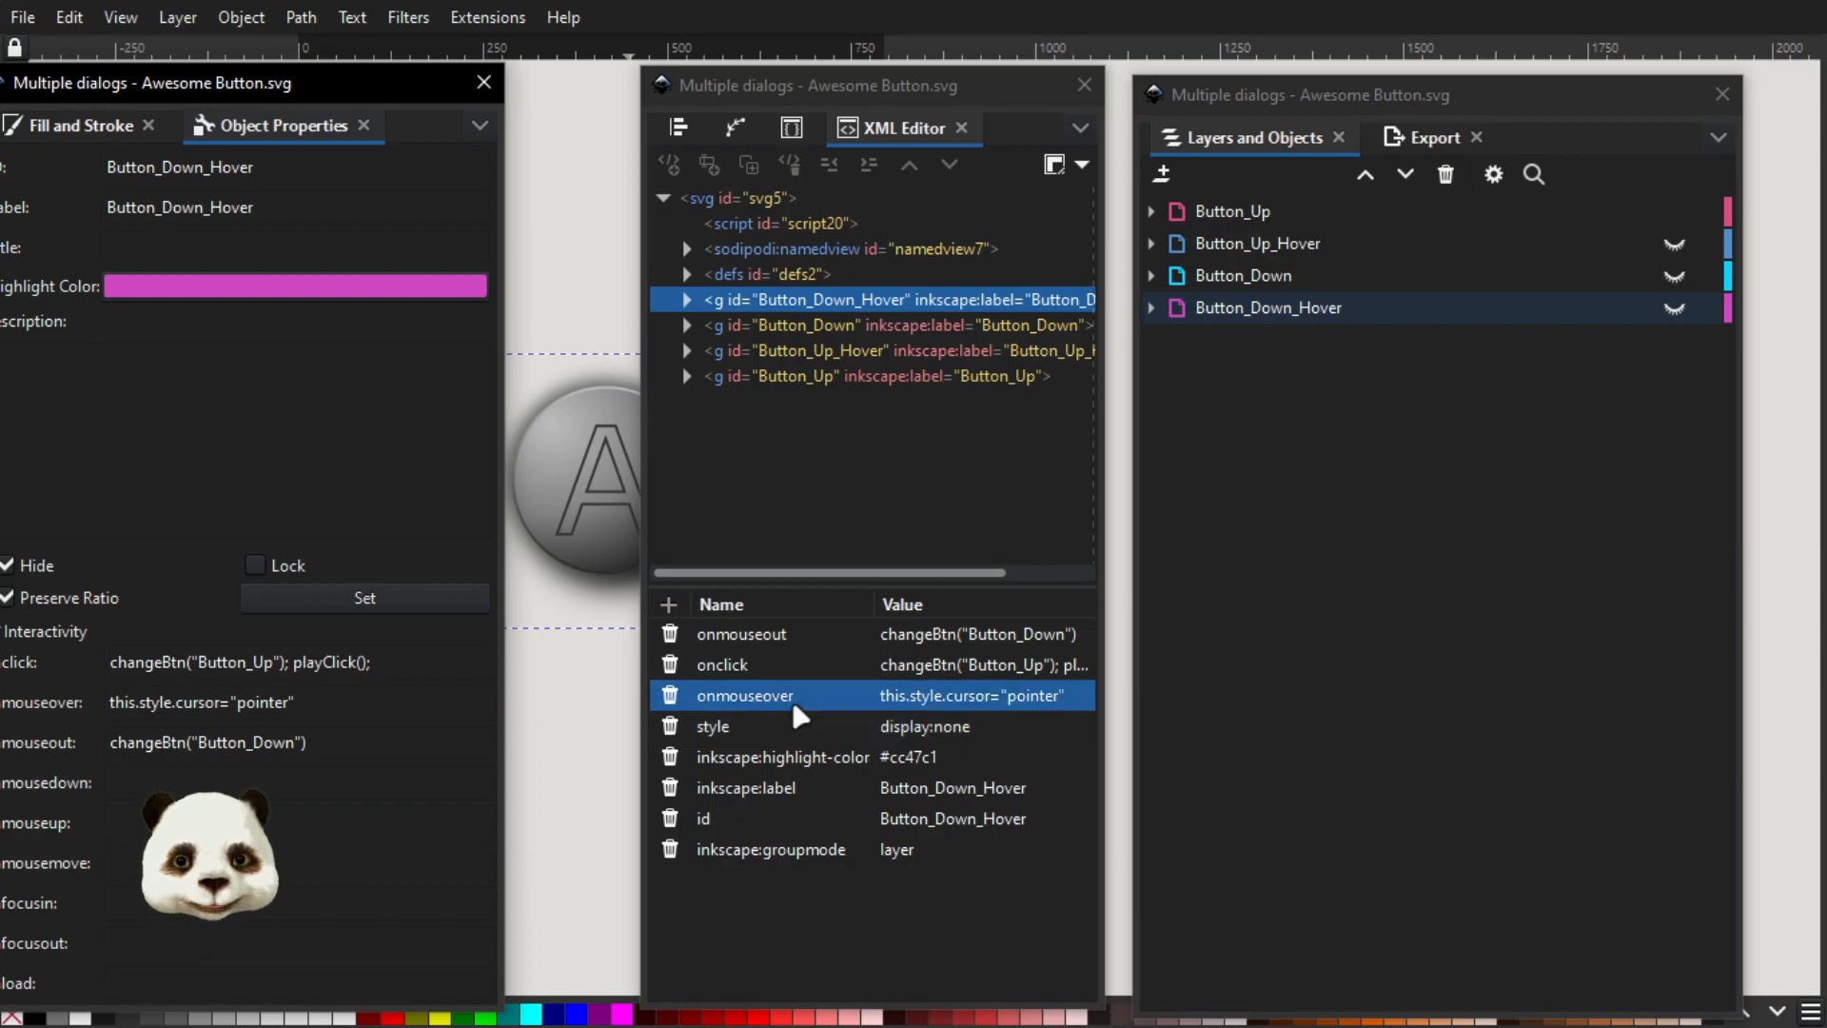